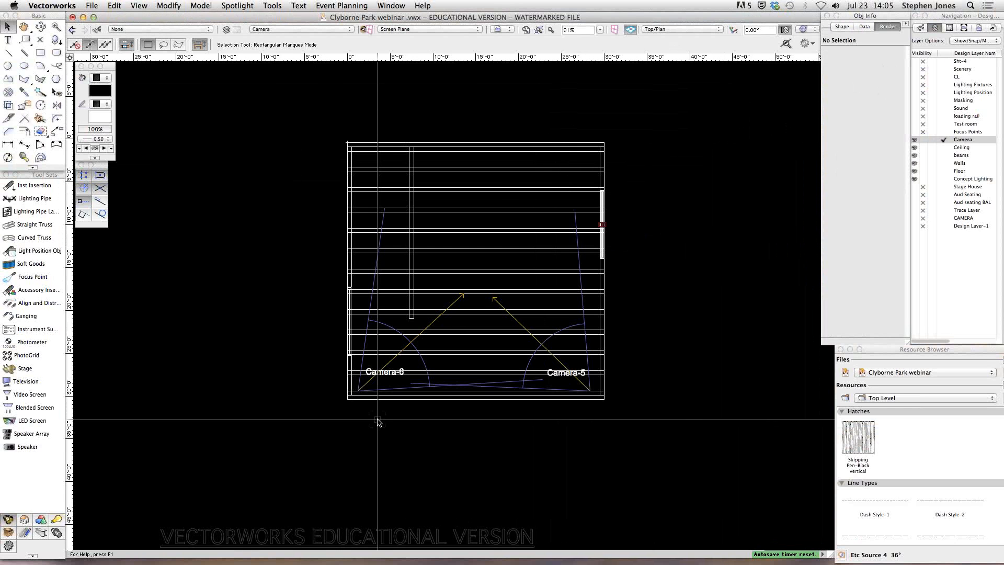
Turn the room from plan into an angled 3D view with the Flyover tool.
scroll(370, 411, down, 1)
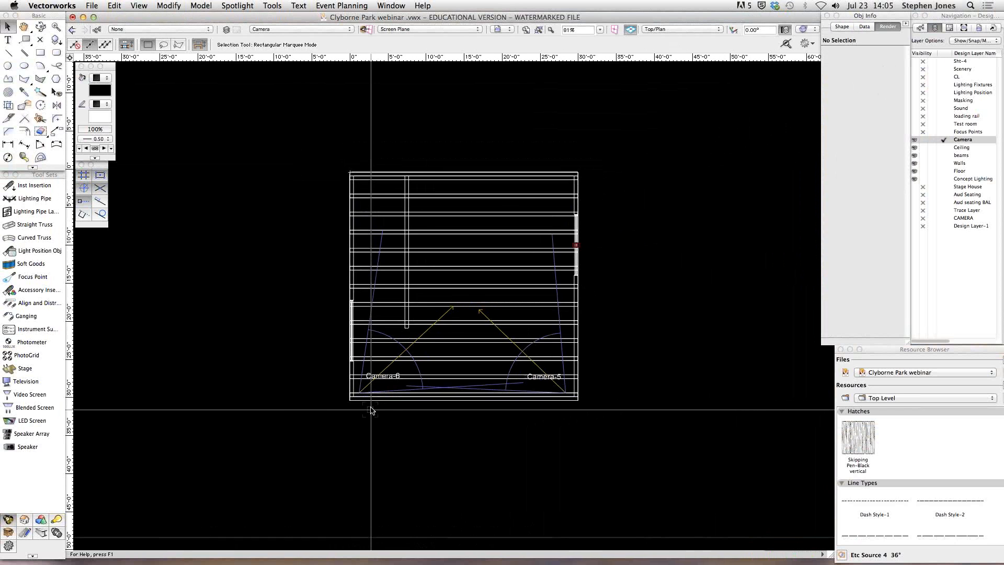
mouse_move(371, 411)
middle_down()
mouse_move(371, 369)
mouse_move(394, 352)
middle_up()
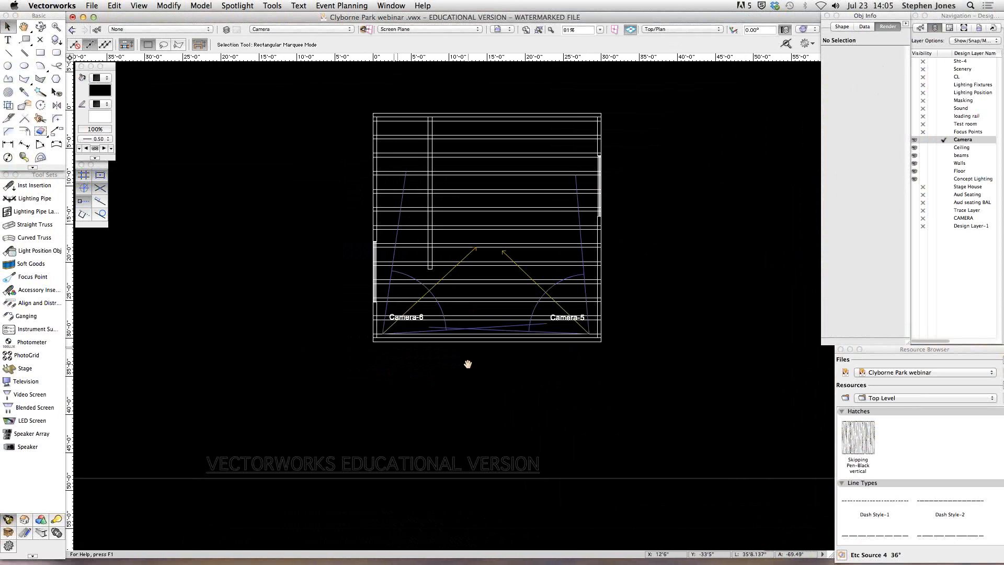
middle_drag(467, 363, 450, 401)
click(41, 26)
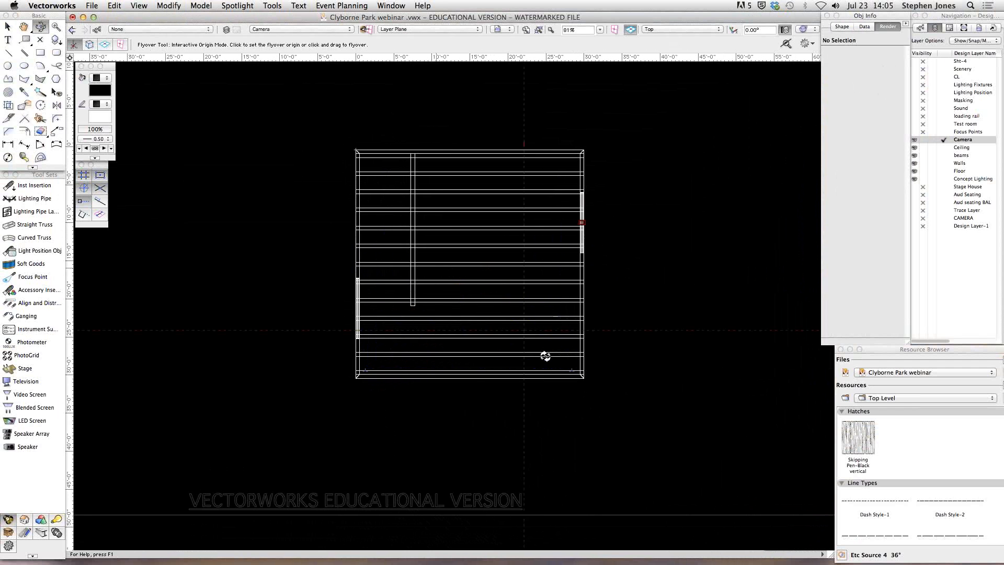
drag(545, 356, 442, 441)
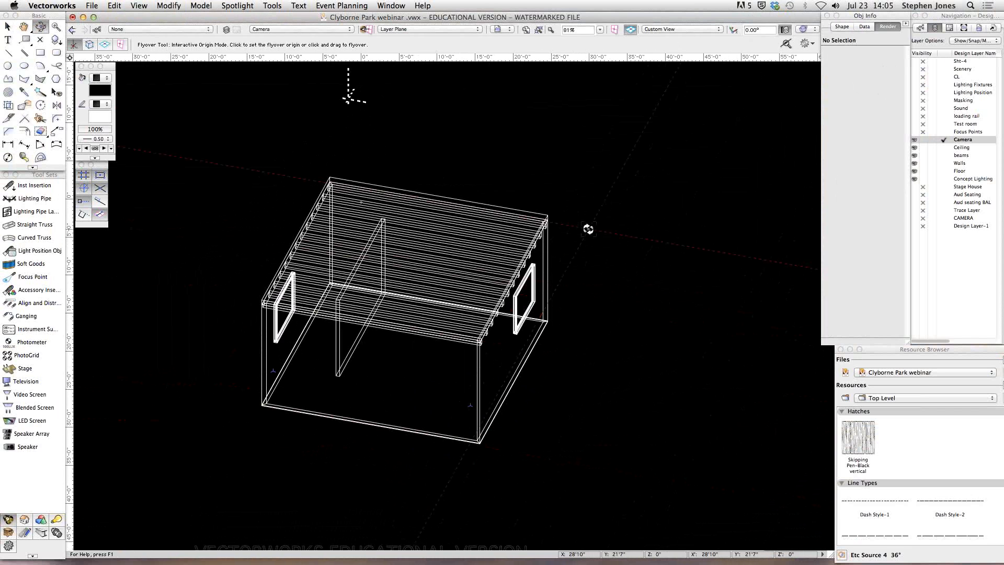
Examine the design layers, their order and visibility in the file's Organization settings.
click(227, 32)
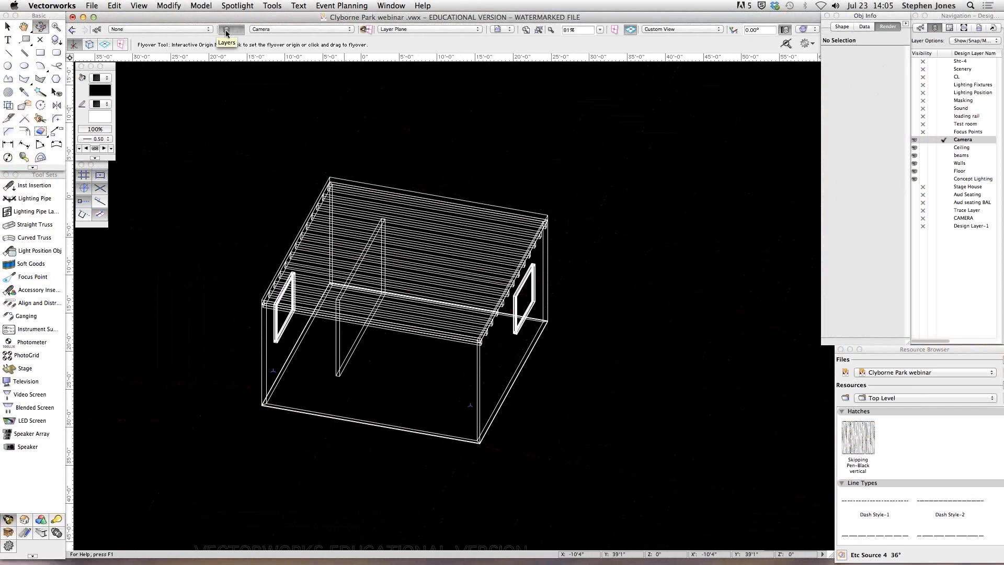
click(226, 31)
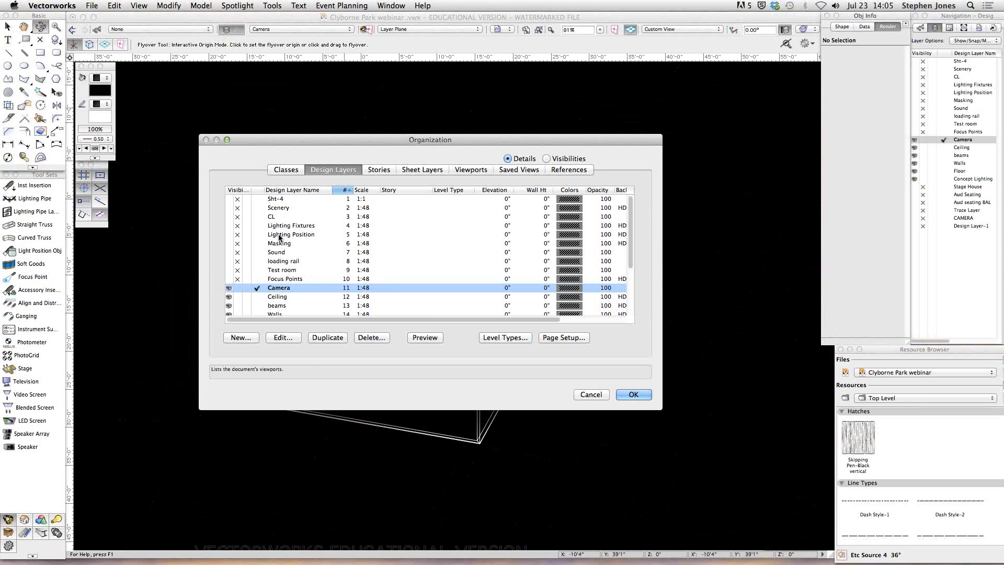
scroll(279, 236, down, 1)
scroll(280, 236, down, 5)
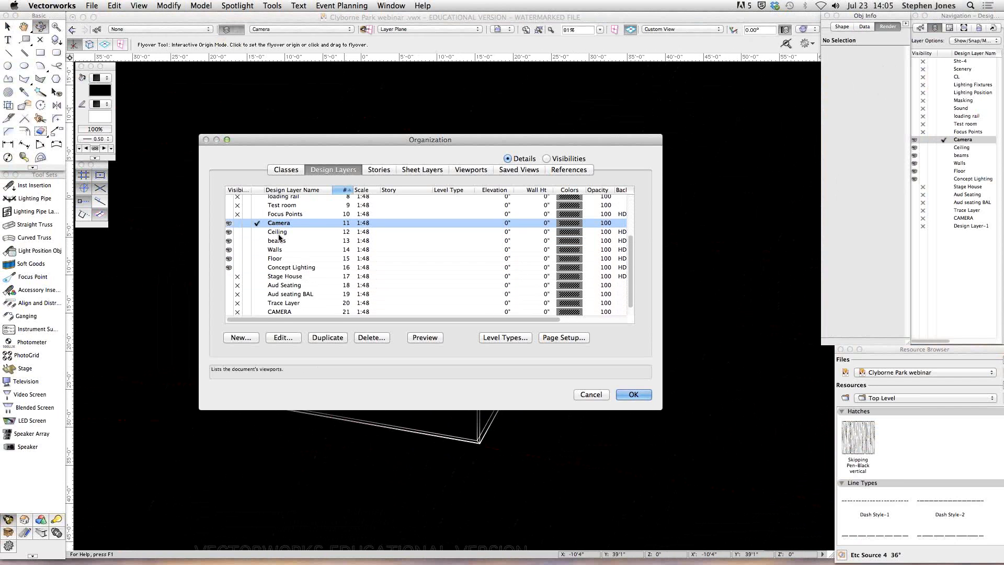
scroll(279, 236, up, 5)
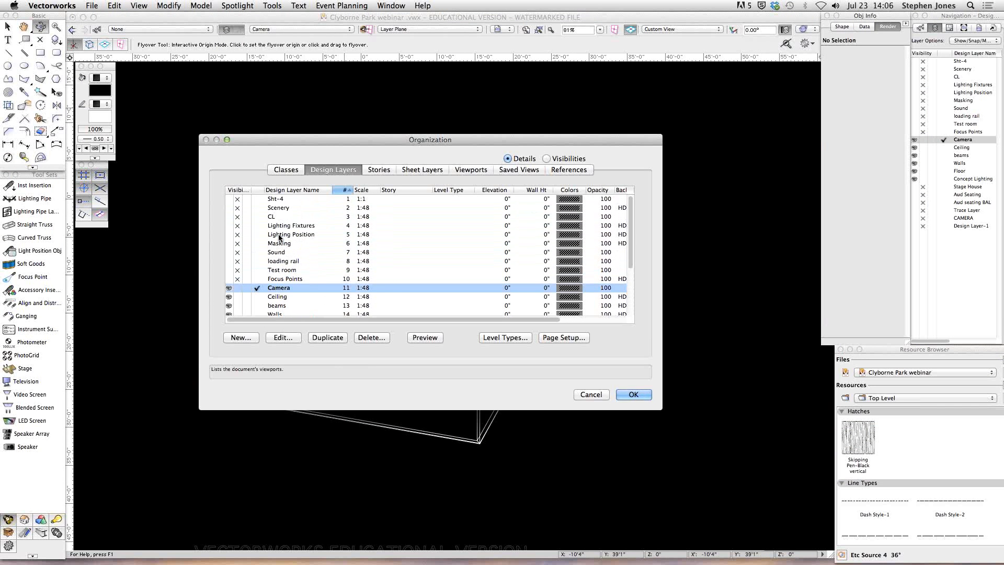
scroll(280, 259, down, 3)
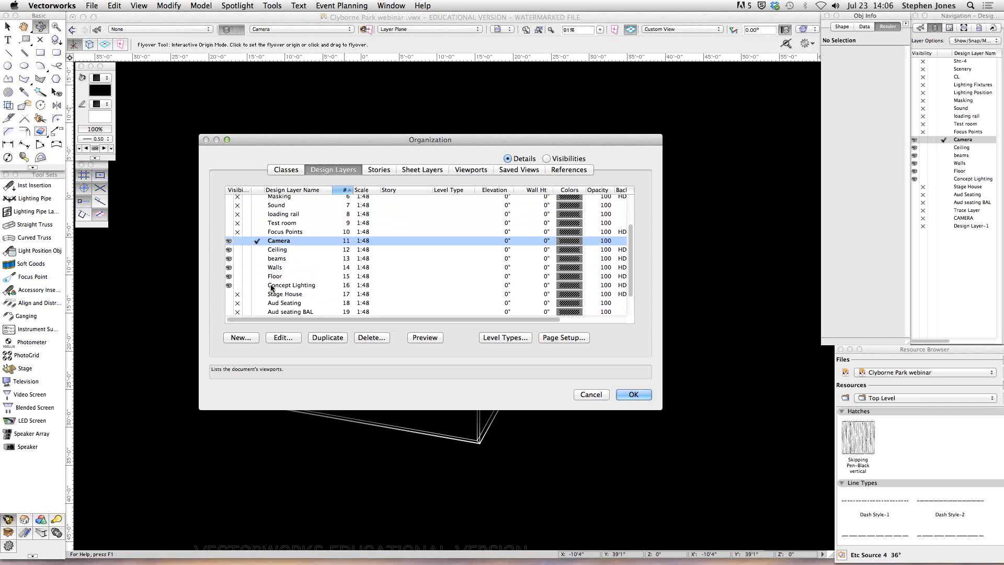
click(633, 396)
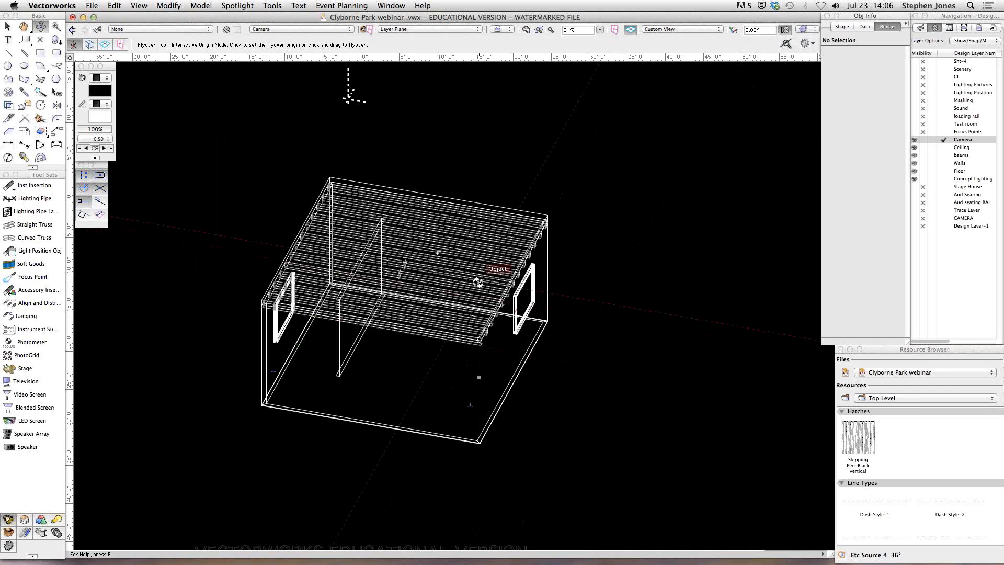
Hide the Camera, Ceiling and beams design layers.
click(960, 19)
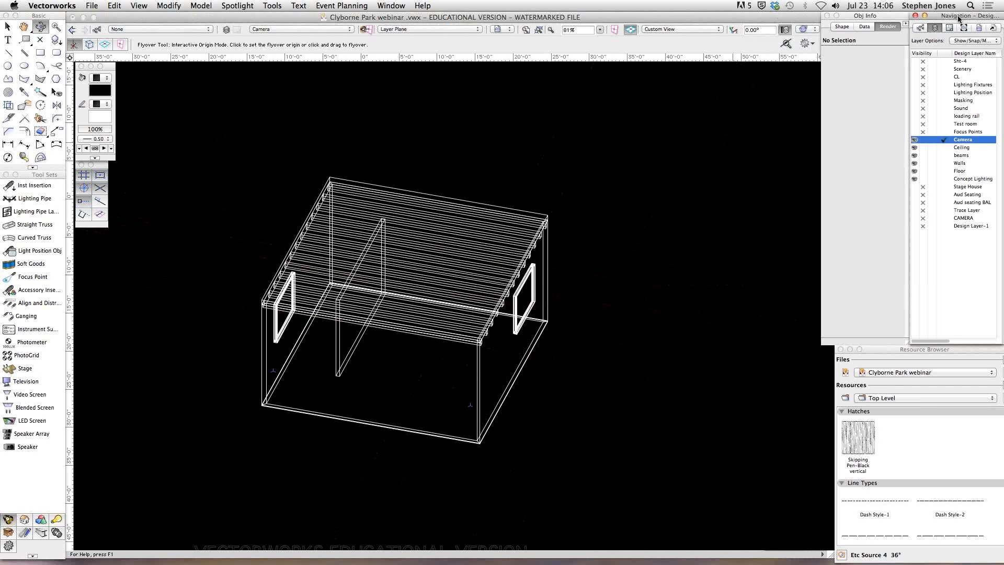
mouse_move(952, 18)
mouse_down()
mouse_move(904, 19)
mouse_move(954, 16)
mouse_up()
click(922, 140)
click(923, 147)
click(922, 155)
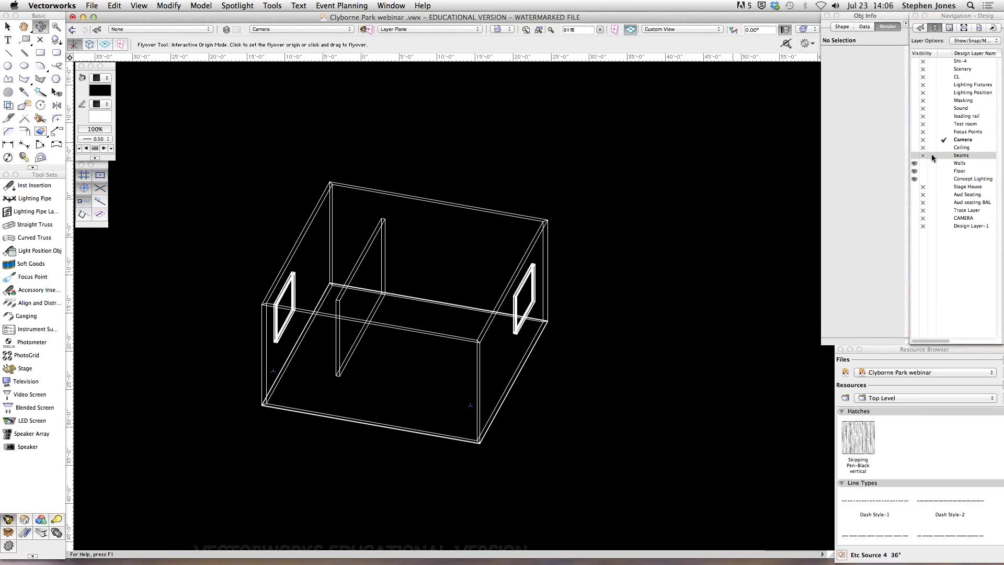
Make the beams, Ceiling and Camera design layers visible again.
click(919, 155)
click(915, 154)
click(915, 147)
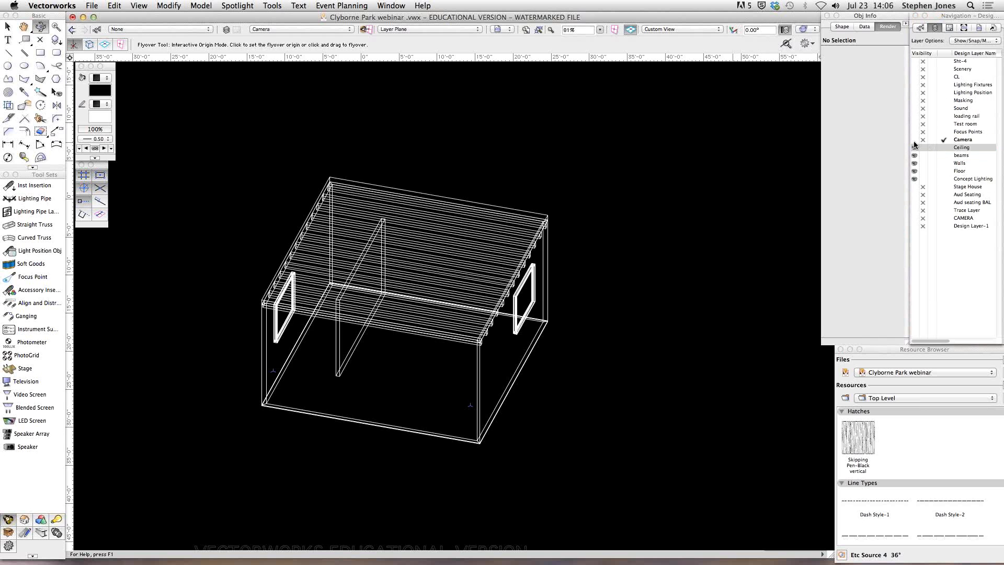
click(914, 139)
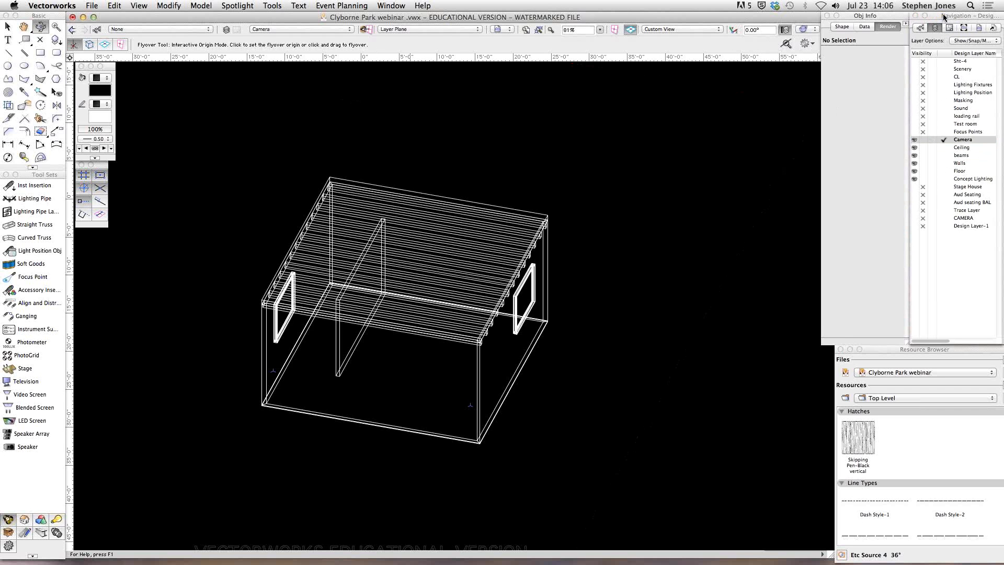
Check which palettes are available and enabled, including Navigation.
click(396, 6)
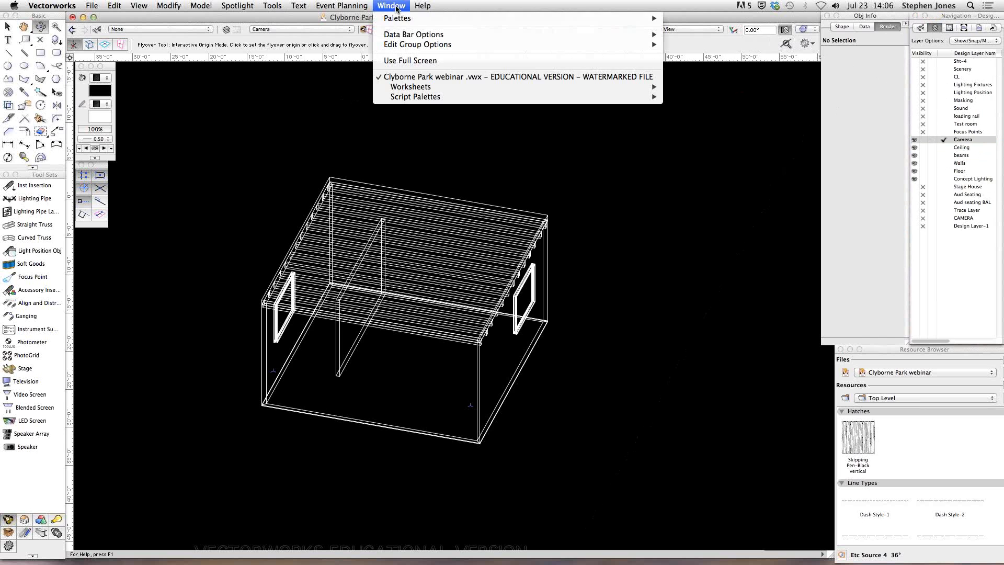
mouse_move(396, 17)
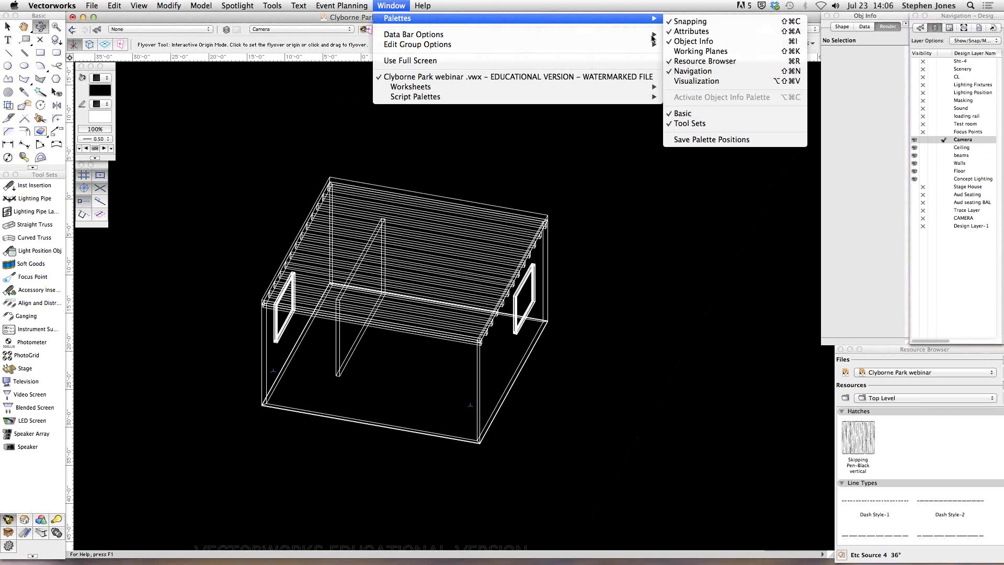
click(608, 134)
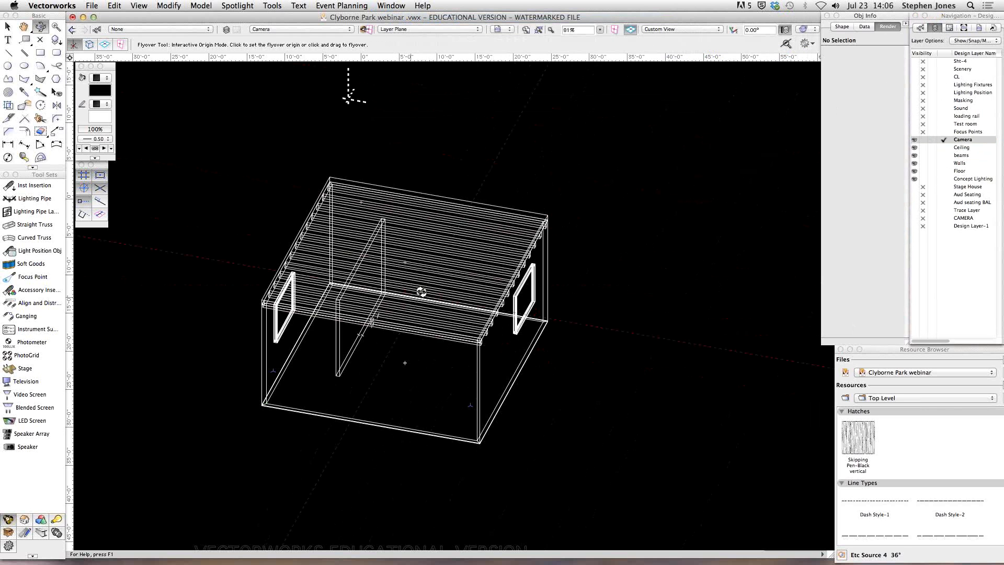
Return the drawing to Top/Plan view with the whole room in sight.
key(x)
key(super+5)
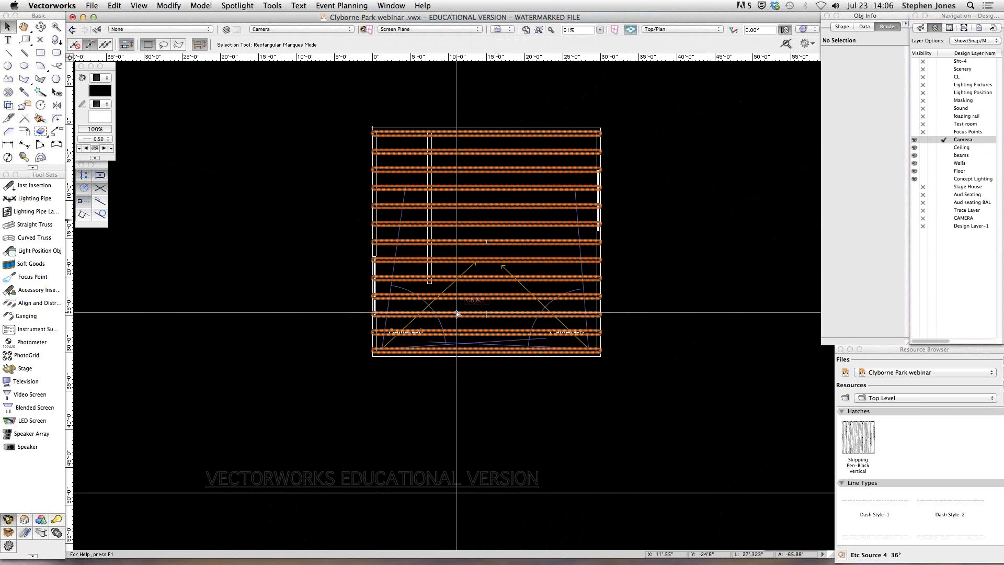
scroll(457, 312, up, 1)
middle_drag(457, 313, 450, 346)
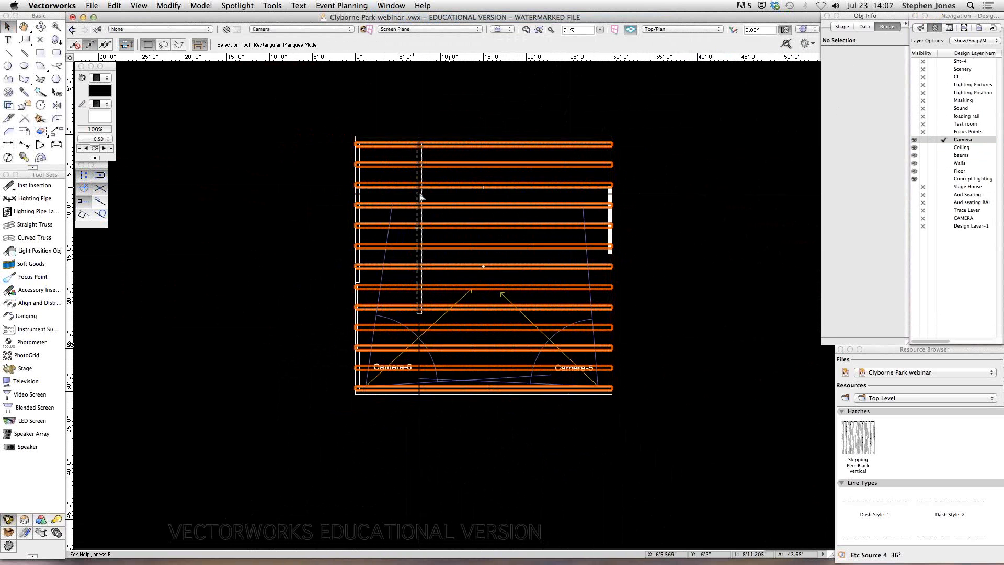
Hide the Ceiling and beams layers and view the open room from an angle in 3D.
click(922, 147)
click(923, 154)
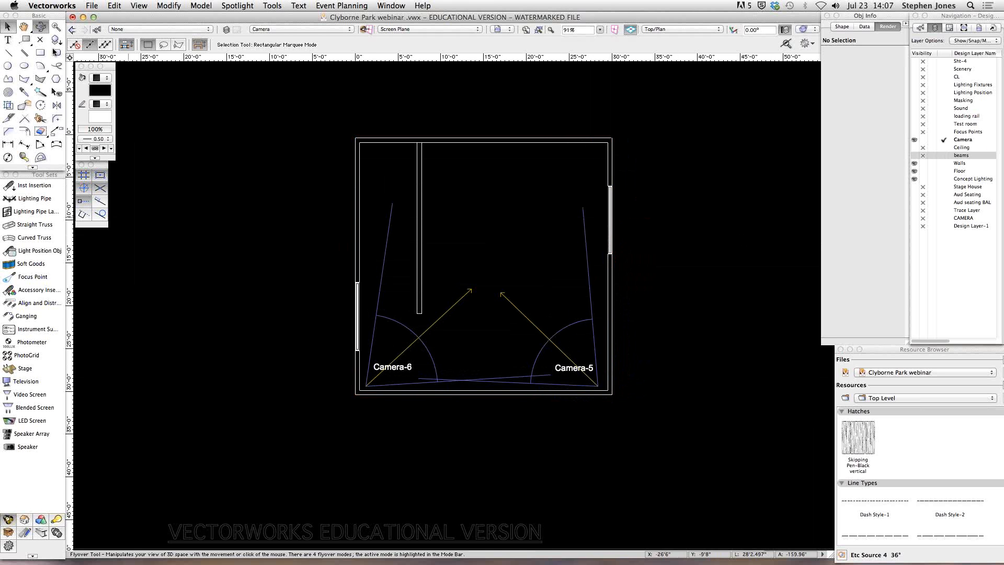
click(41, 26)
drag(430, 399, 394, 355)
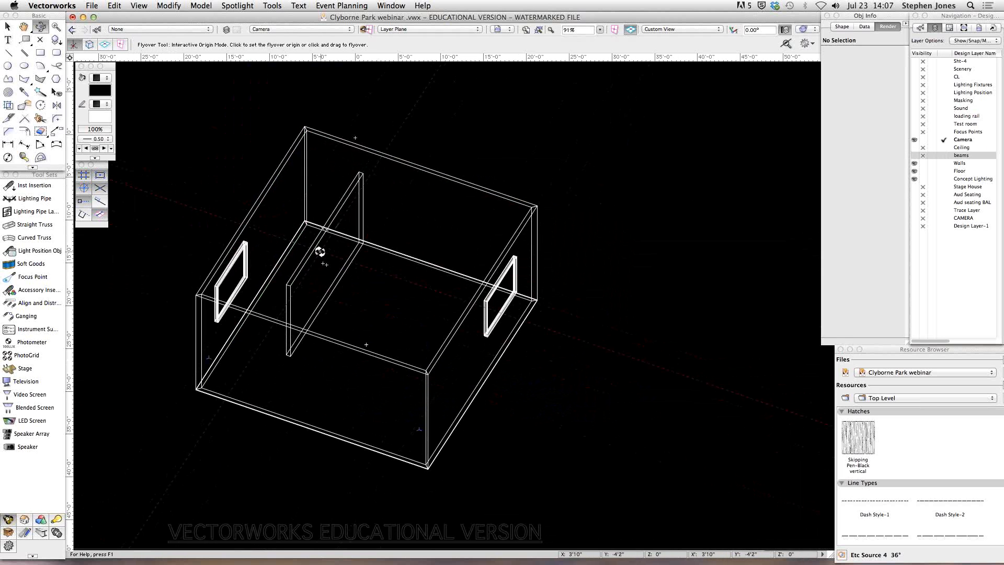
Restore the Top/Plan view and show the Ceiling and beams layers again.
key(super+5)
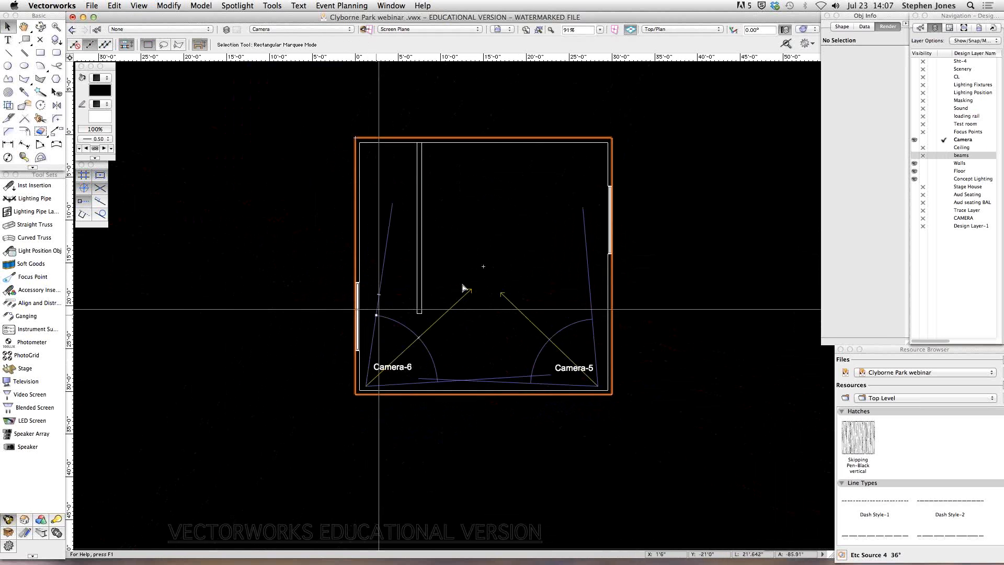
click(914, 147)
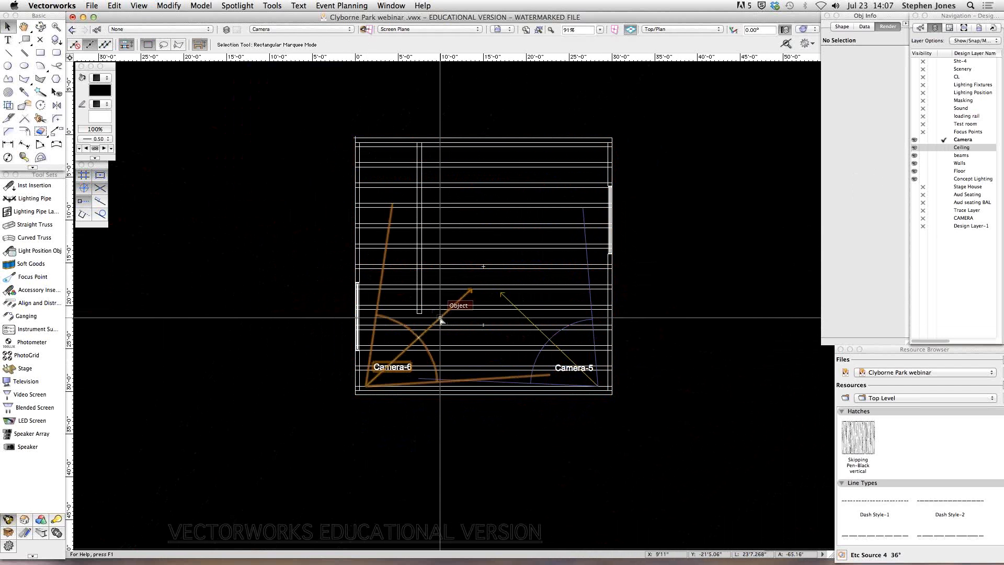
Place a Renderworks camera at about X 3'9", Y -11" by the upper wall, aimed straight down the plan.
click(58, 521)
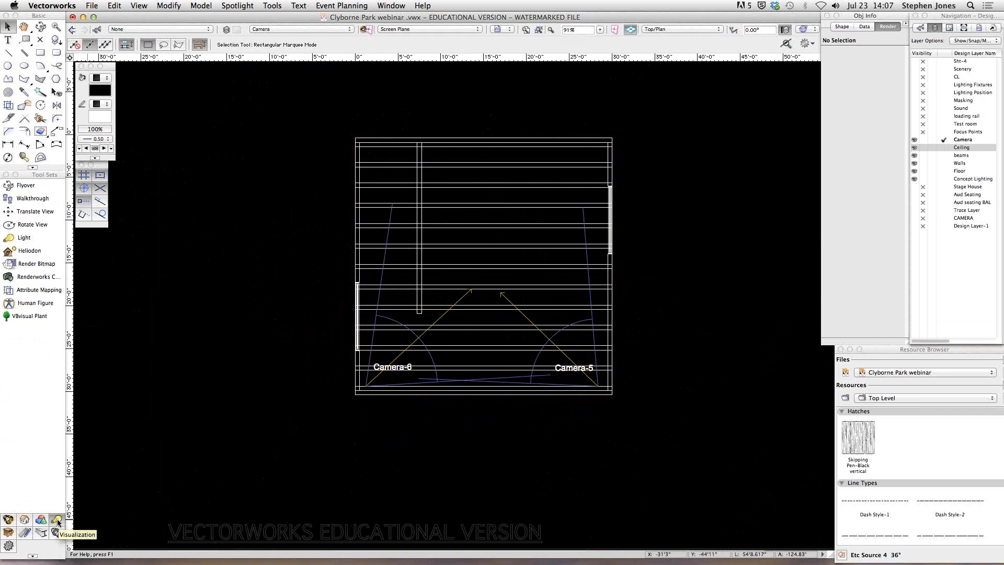
click(22, 281)
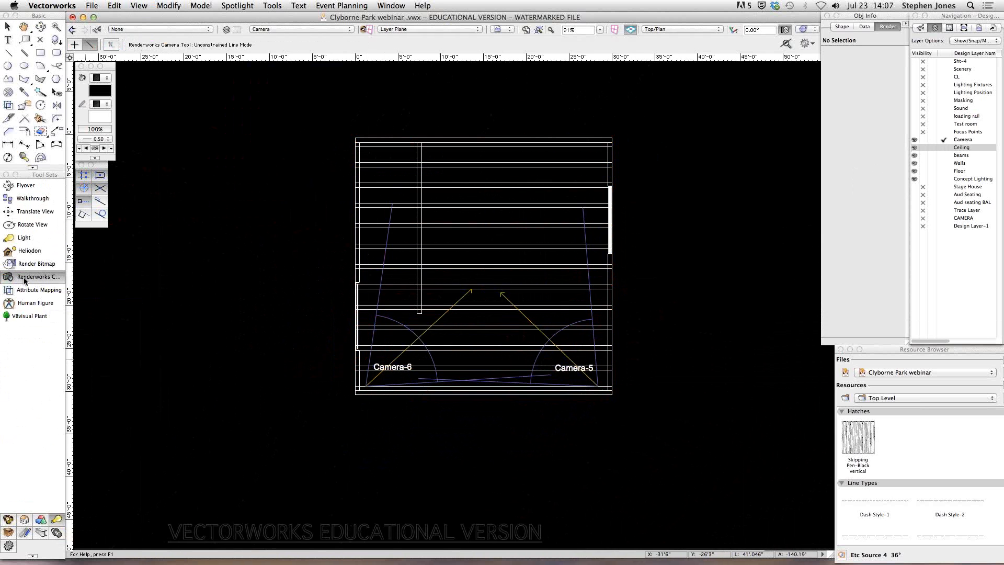
scroll(389, 136, up, 3)
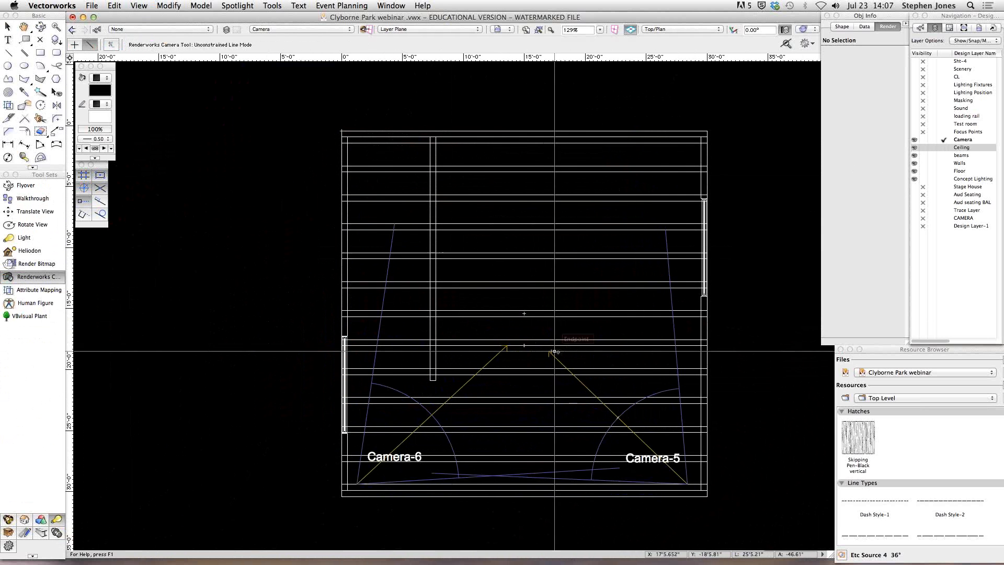
click(387, 137)
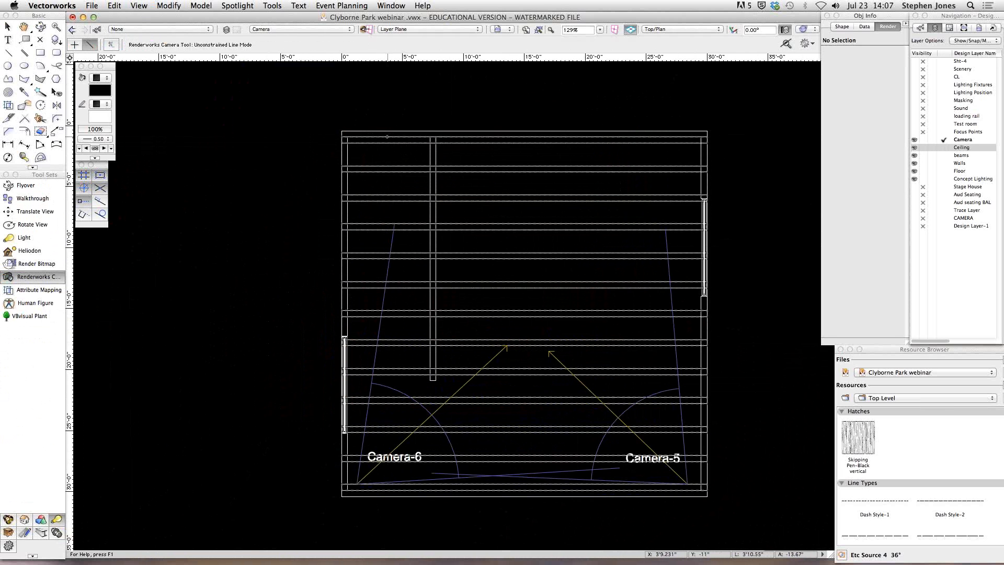
click(388, 281)
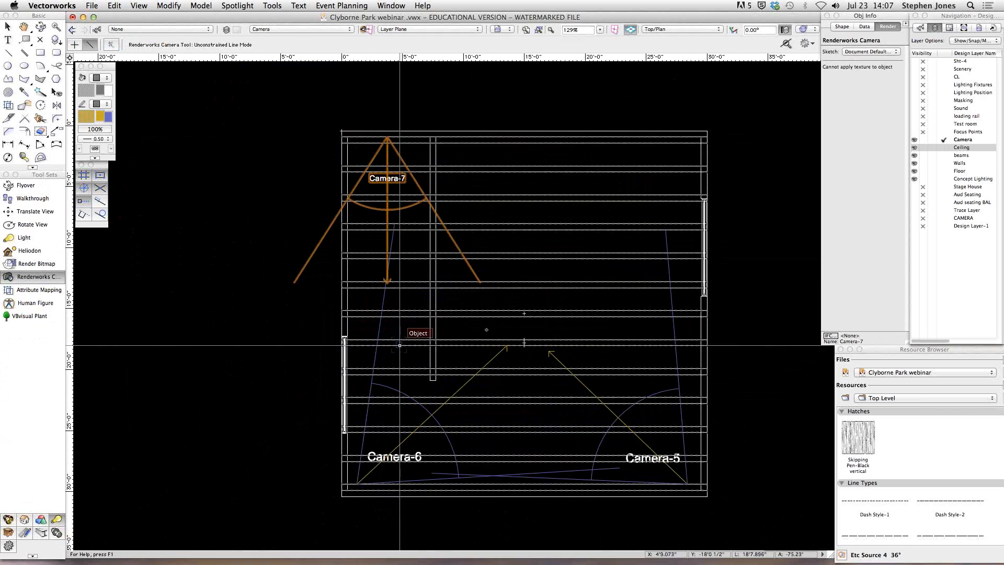
Review the new camera's shape properties and projection options, and delete the camera.
click(841, 27)
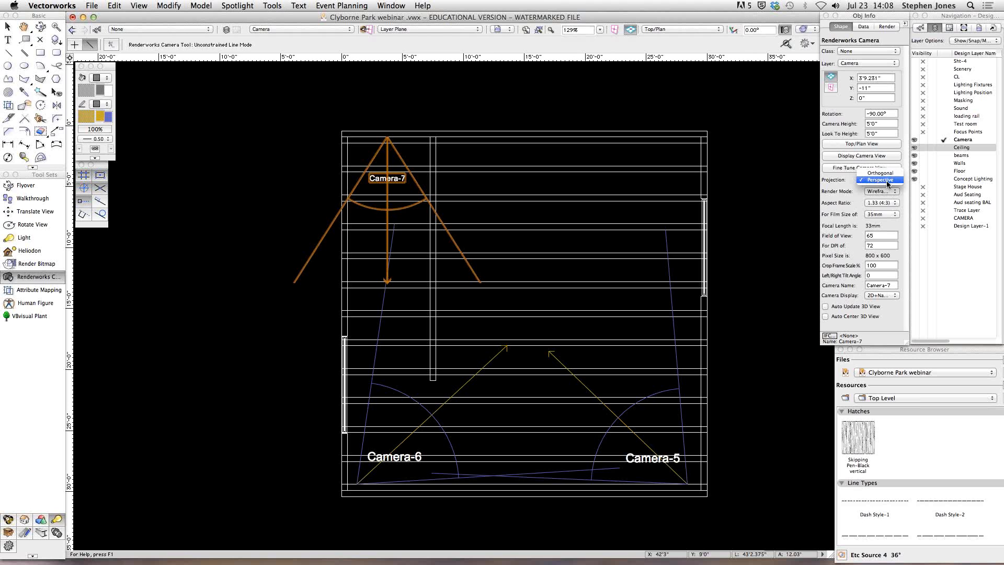
click(851, 195)
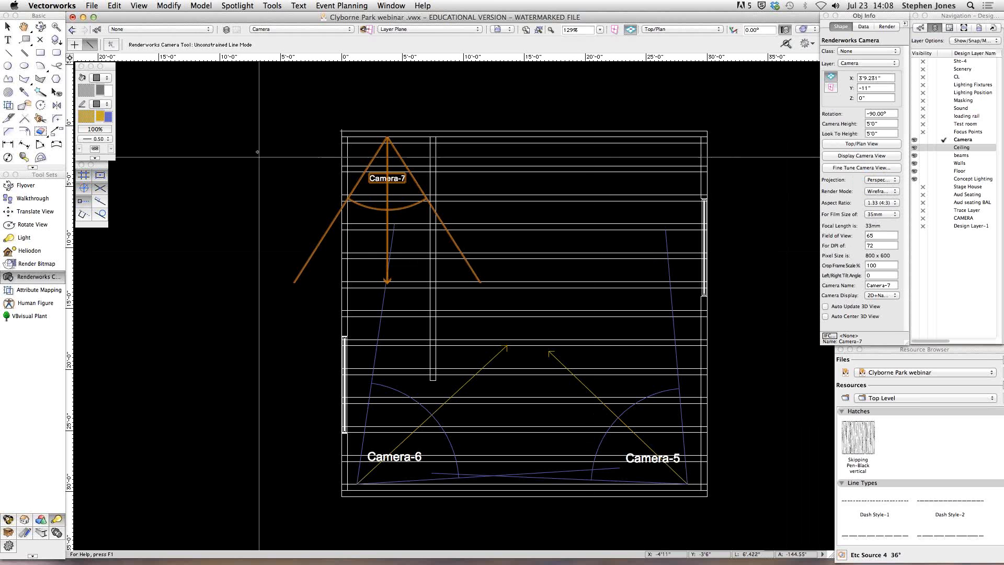
key(x)
key(Delete)
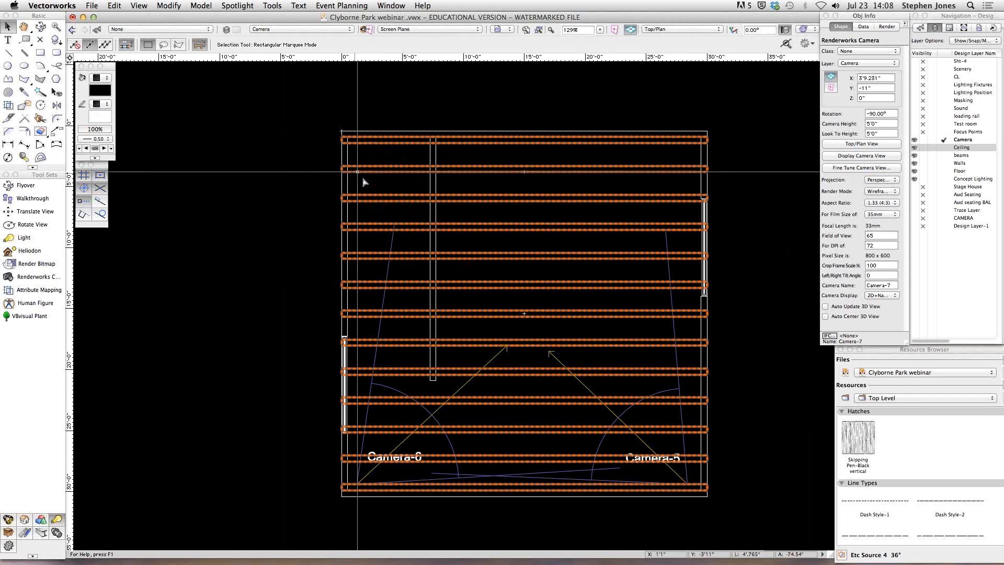
Activate the view through Camera-5 with its whole crop frame fitted in the drawing area.
mouse_move(534, 306)
middle_down()
mouse_move(499, 197)
mouse_move(507, 284)
middle_up()
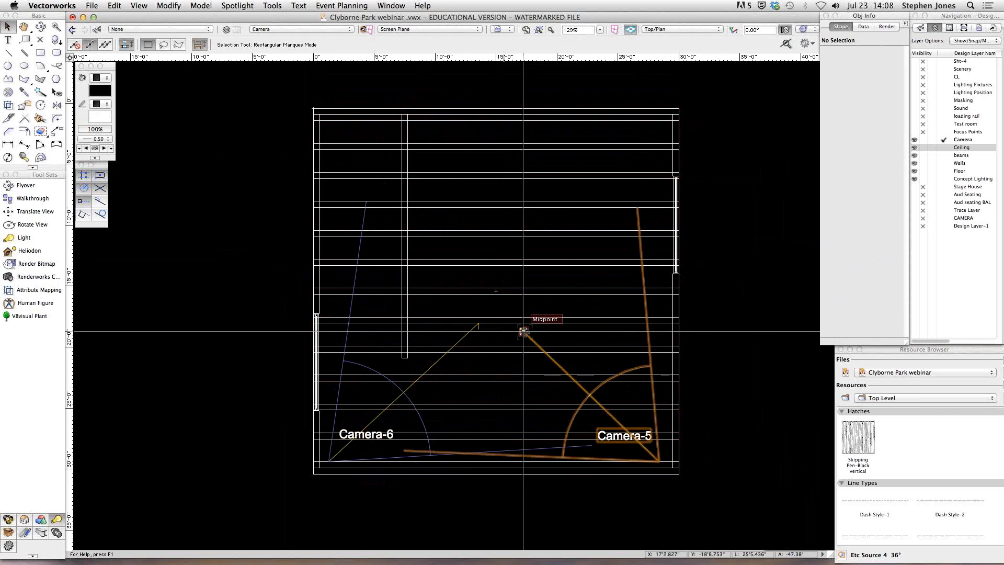
double_click(523, 331)
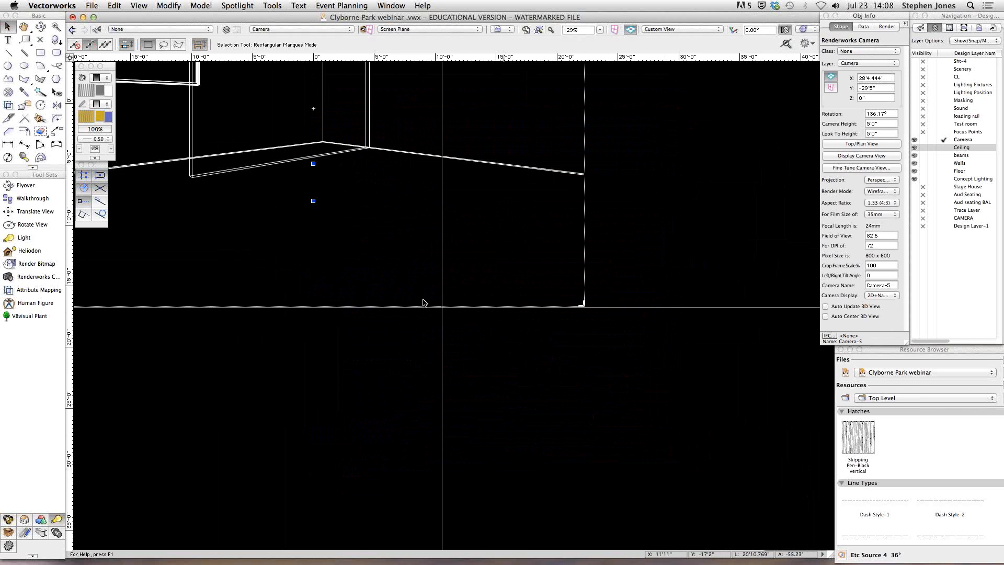
scroll(423, 300, down, 6)
middle_drag(501, 328, 568, 385)
scroll(569, 386, down, 1)
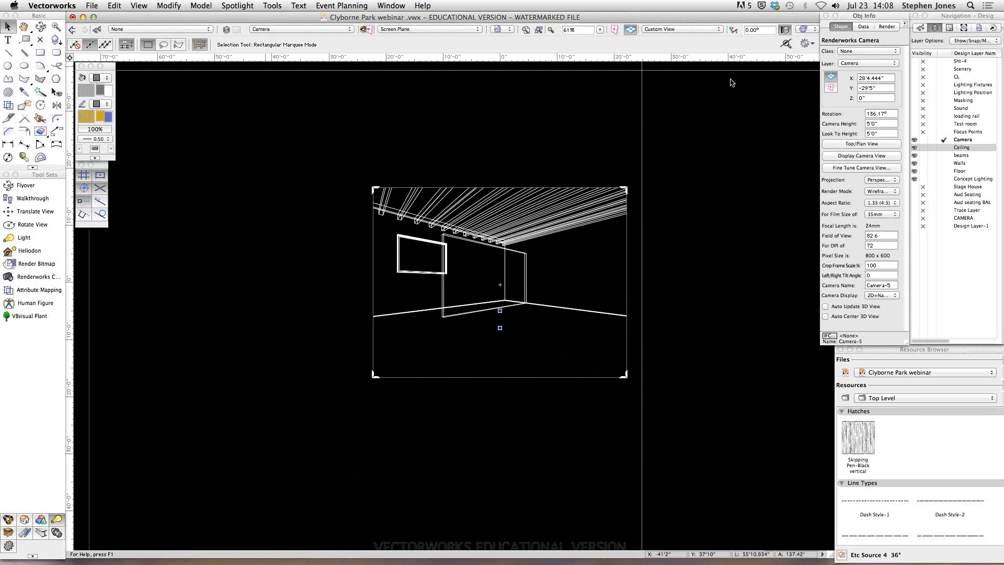
Render the Camera-5 view in OpenGL, and render it again in another mode for comparison.
click(805, 30)
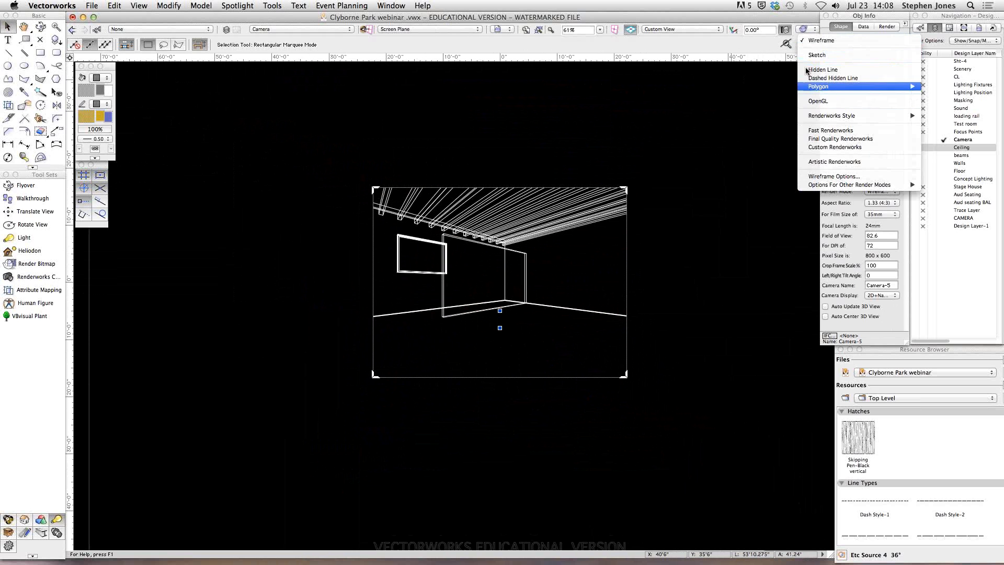
click(764, 89)
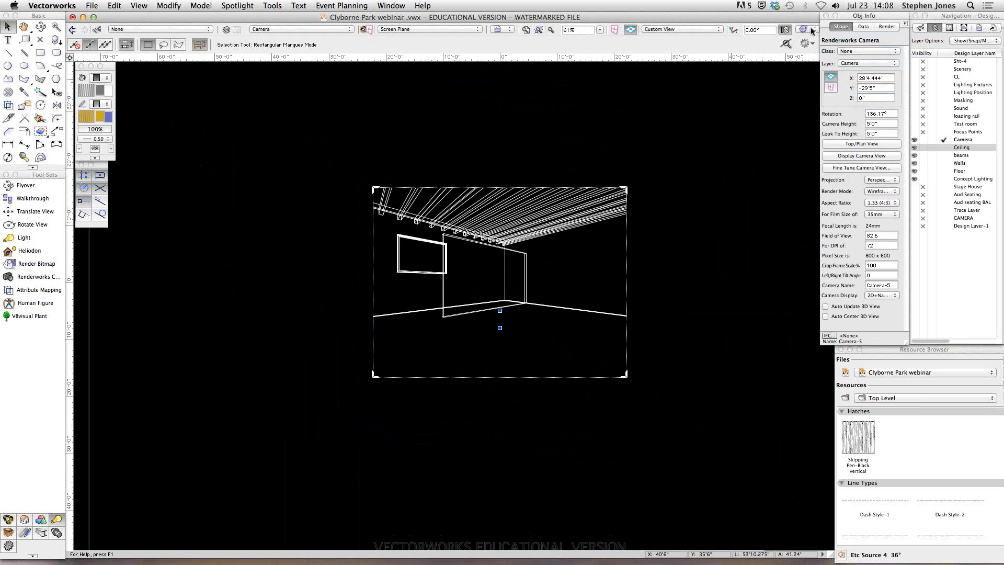
click(810, 30)
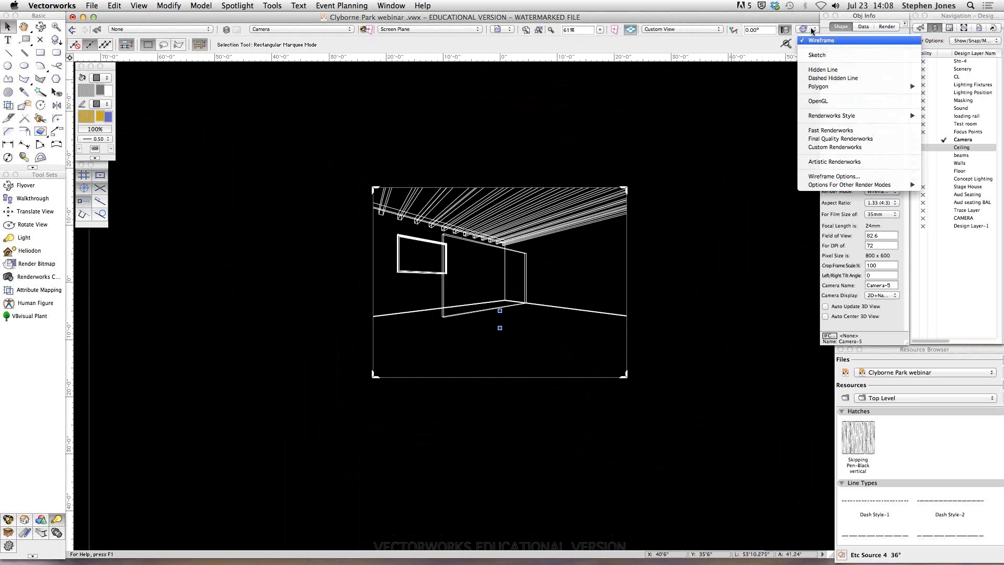
click(813, 101)
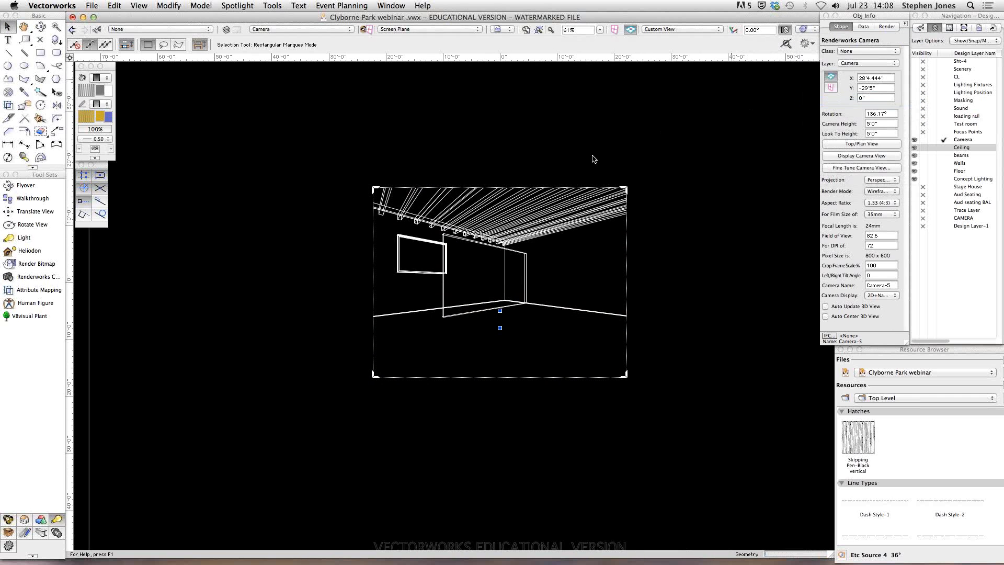
scroll(460, 152, up, 1)
middle_drag(451, 138, 446, 127)
click(805, 29)
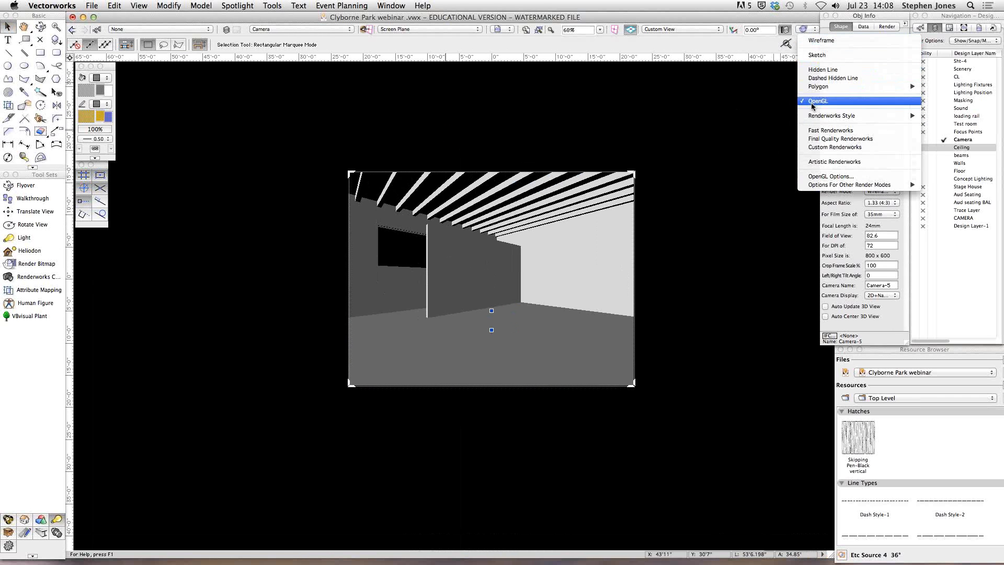
key(Return)
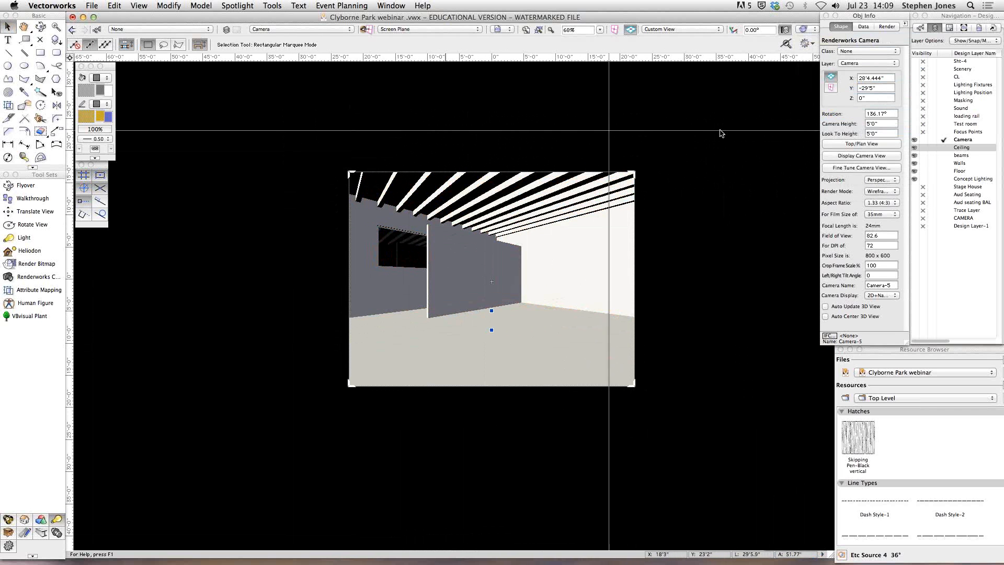
Return to the Top/Plan view and place a point light at about X 20'2", Y -5'8" in the room.
key(super+5)
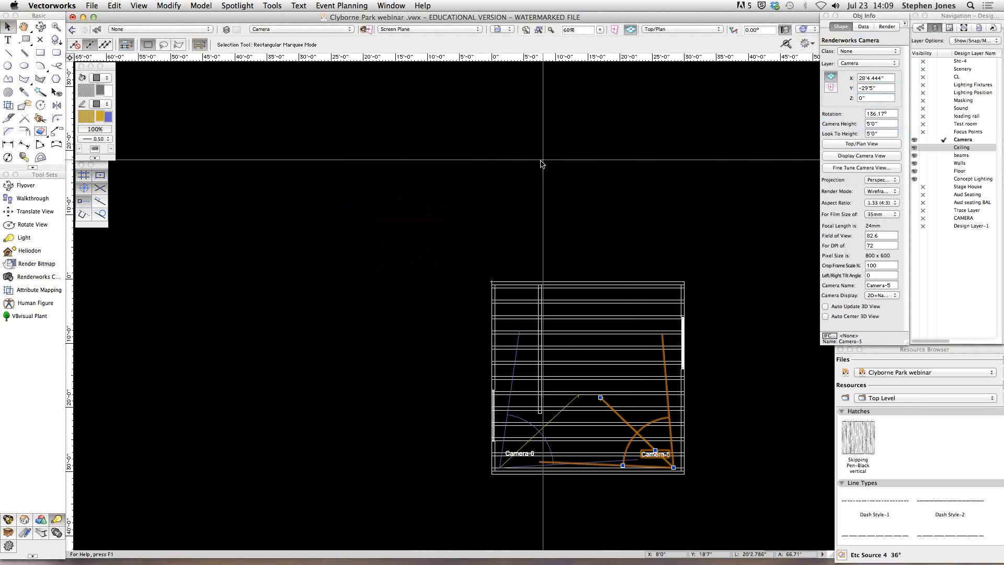
middle_drag(489, 159, 455, 114)
click(23, 239)
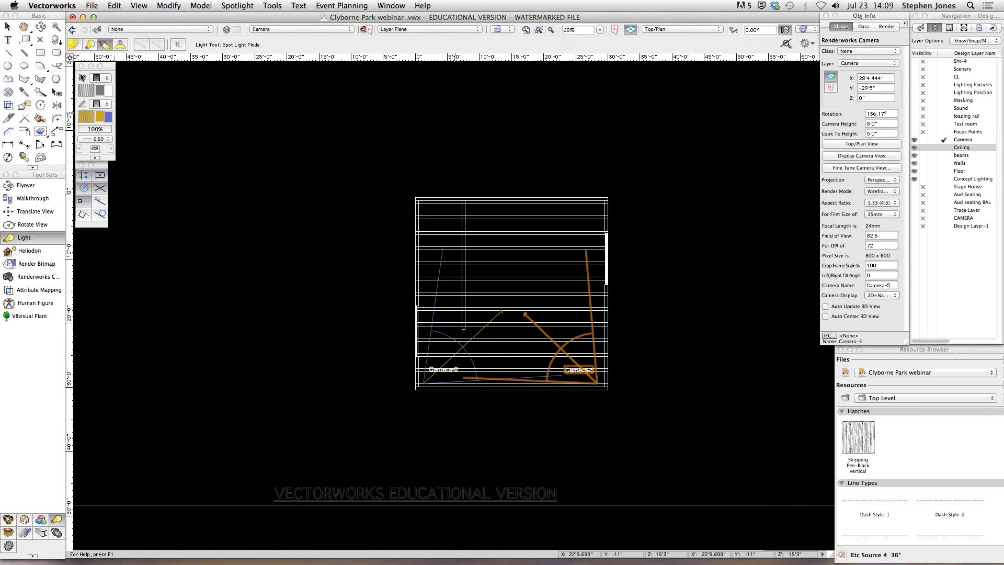
click(90, 45)
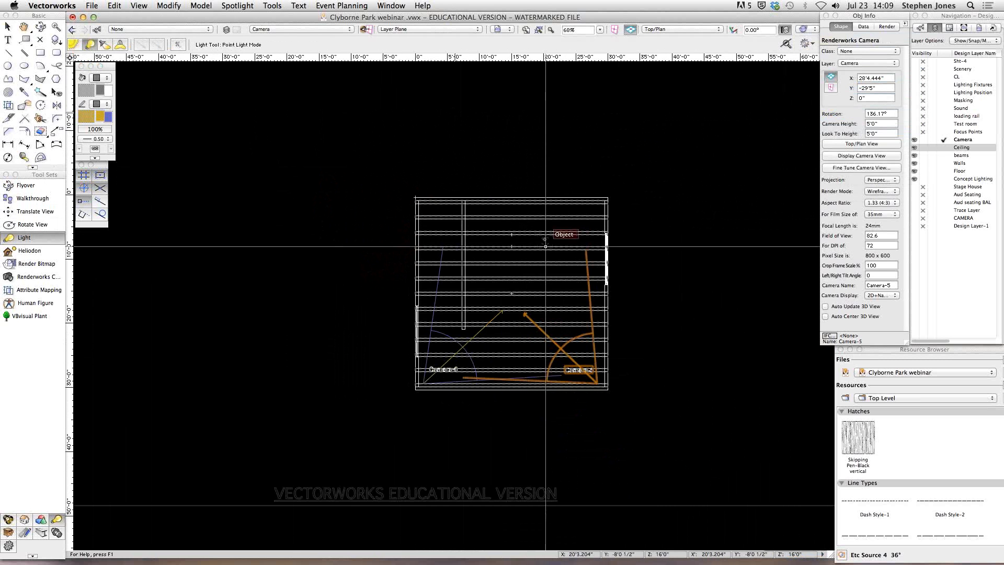
click(544, 230)
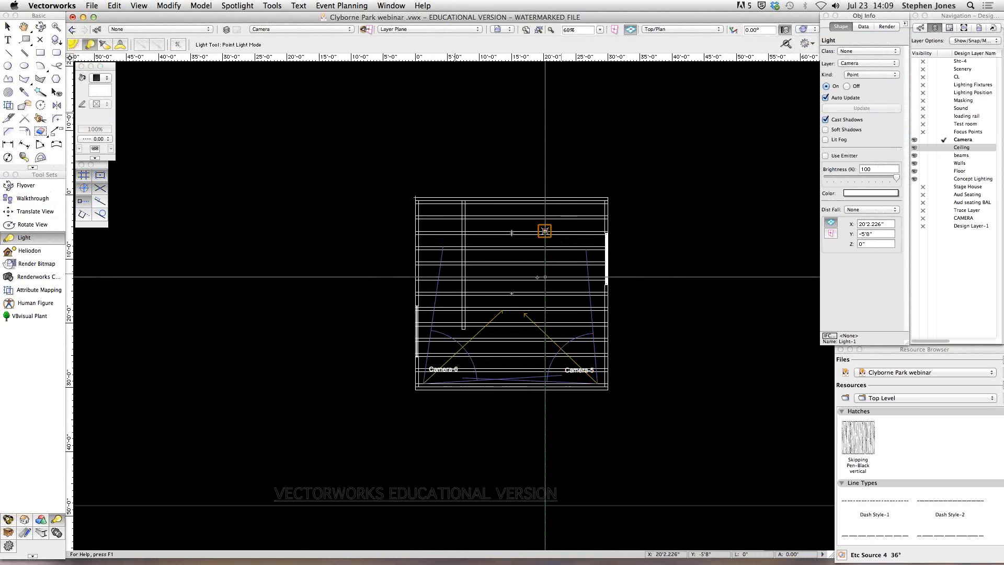
Raise the point light to a Z height of 12'.
key(h)
drag(502, 270, 475, 270)
middle_drag(476, 270, 458, 270)
scroll(504, 249, up, 2)
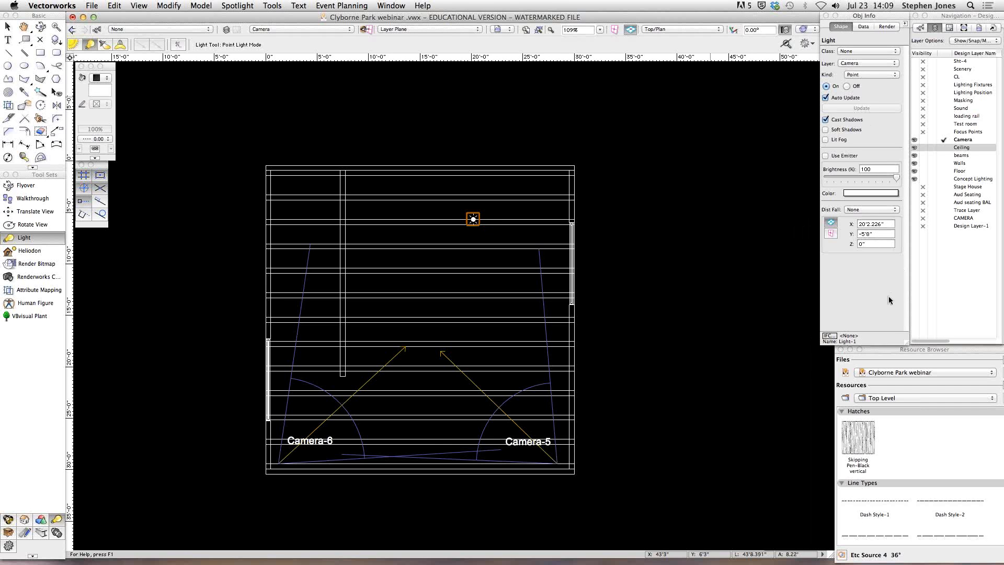
click(871, 243)
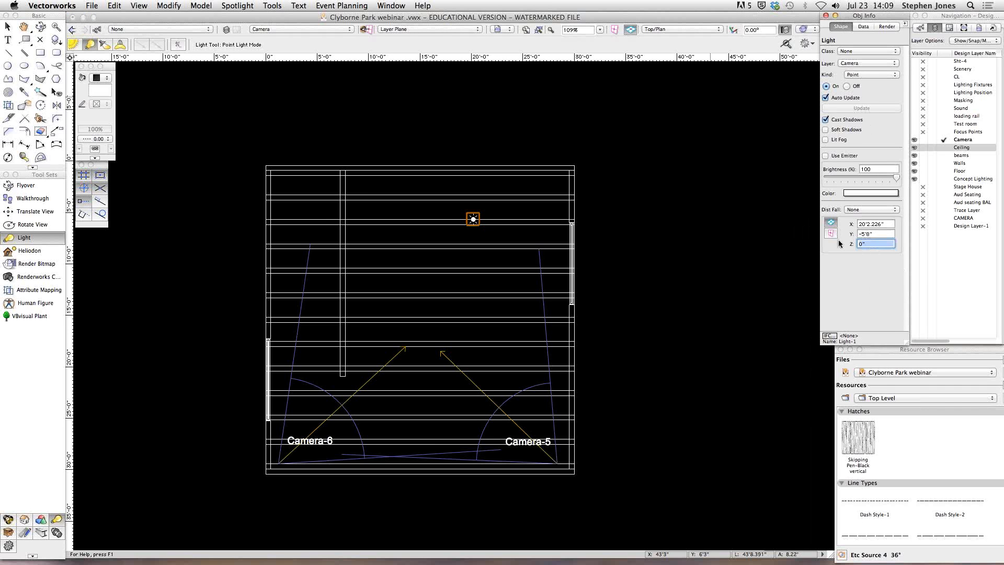
text(12)
key(Return)
Activate the view through Camera-5 and render it in Fast Renderworks.
key(x)
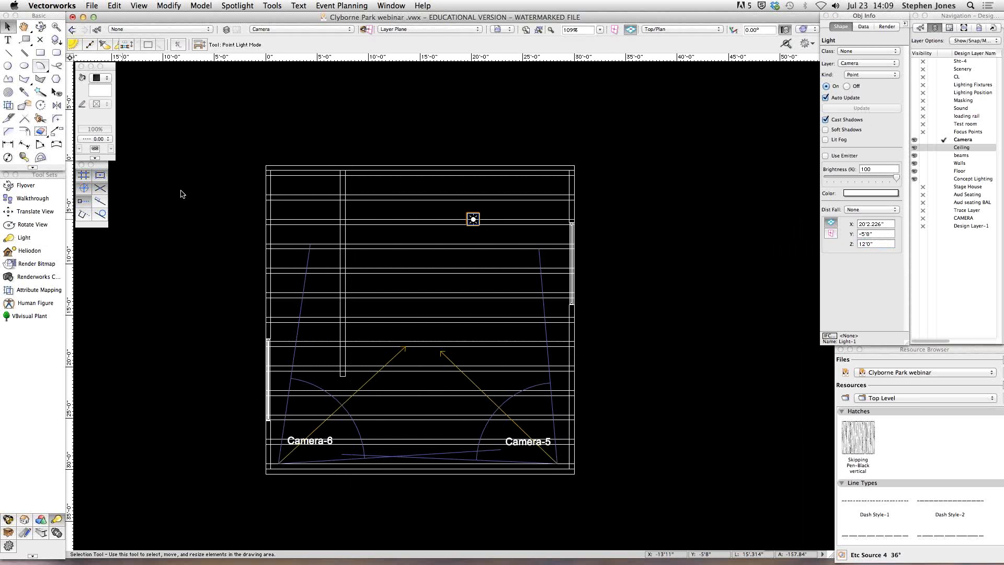
double_click(471, 388)
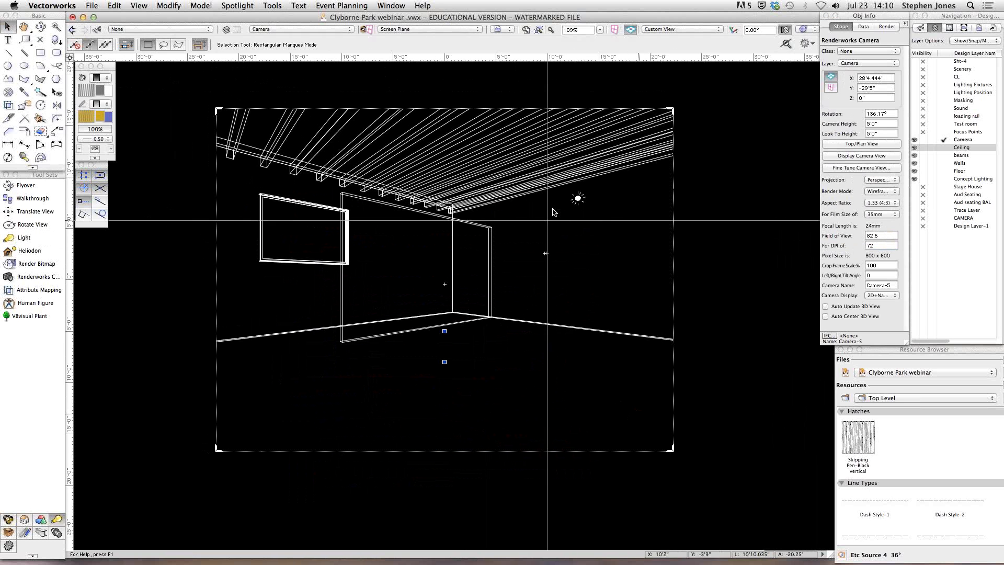
click(802, 28)
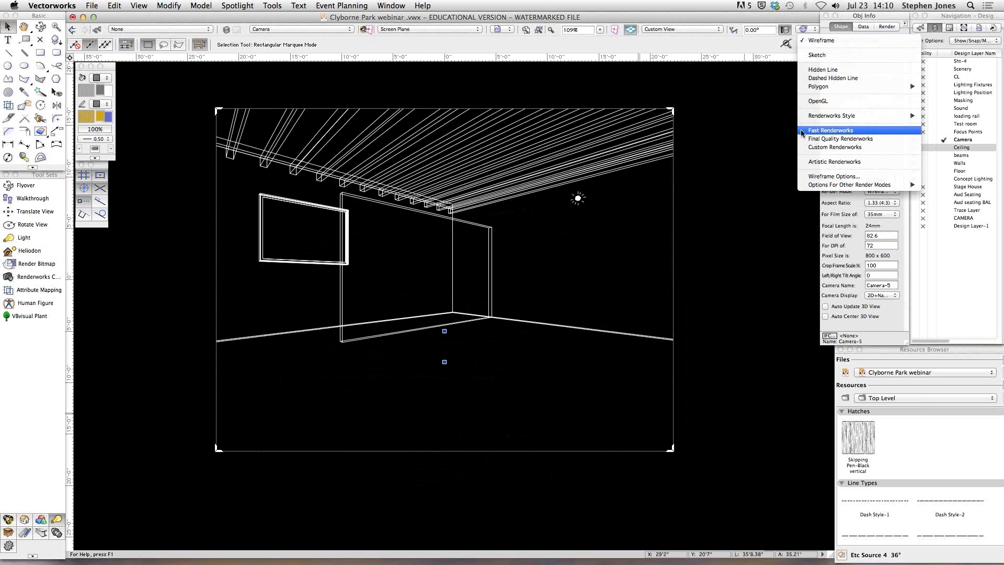
click(830, 130)
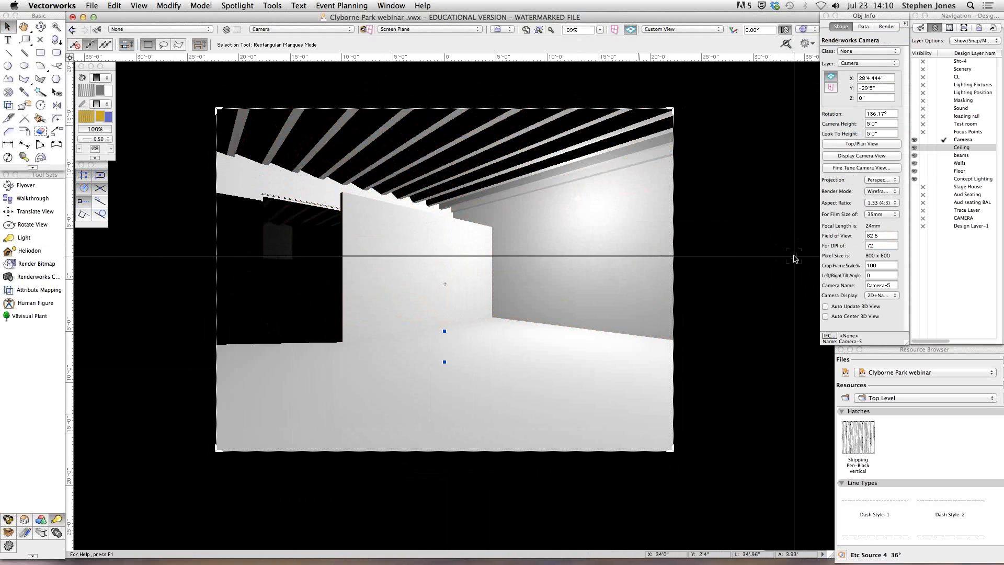
Select the point light and compare the render with Cast Shadows off and on again, leaving it on.
click(573, 202)
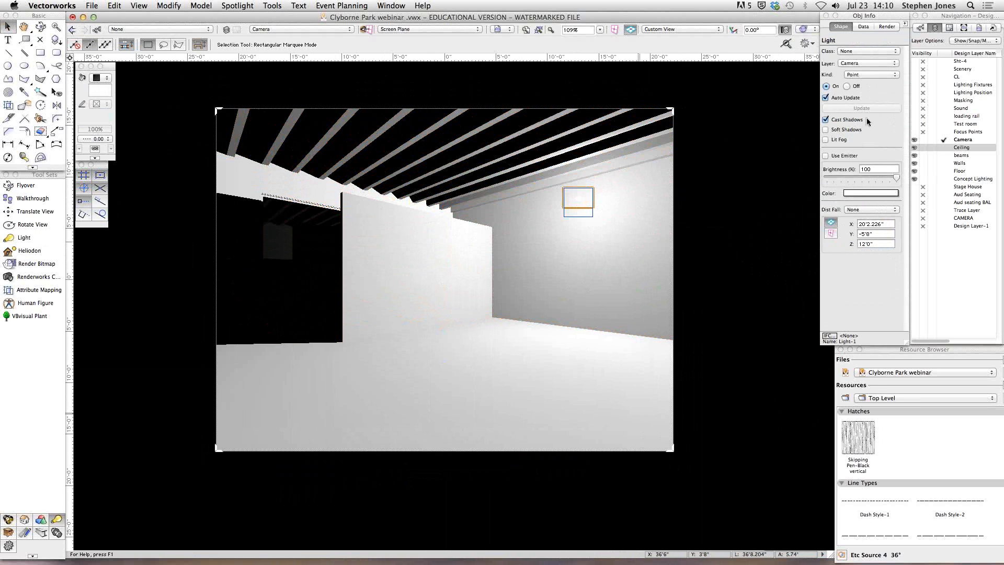
click(826, 120)
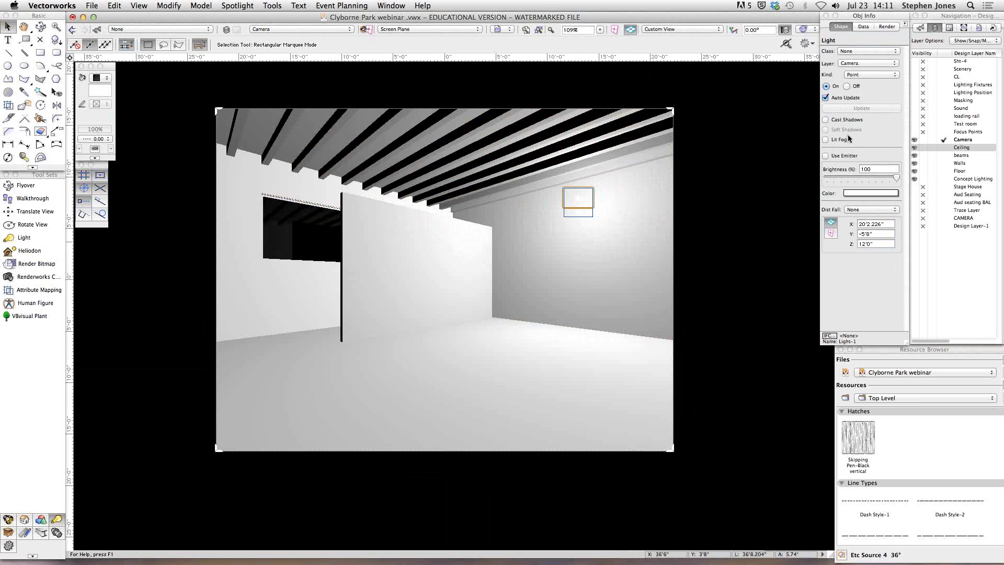
click(826, 120)
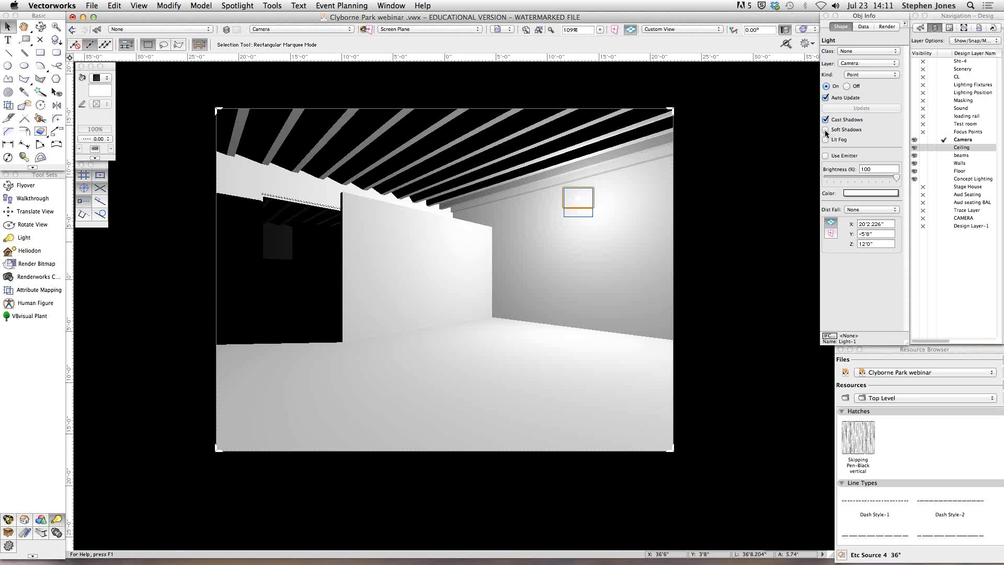
Turn on Soft Shadows and Use Emitter for the point light, keeping Lumens as the brightness unit.
click(825, 130)
click(825, 156)
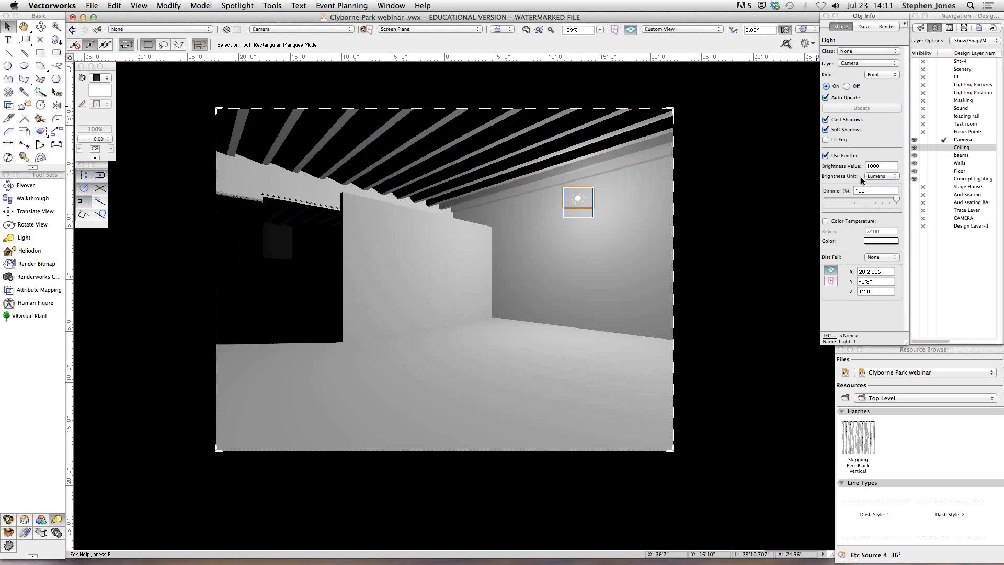
click(890, 179)
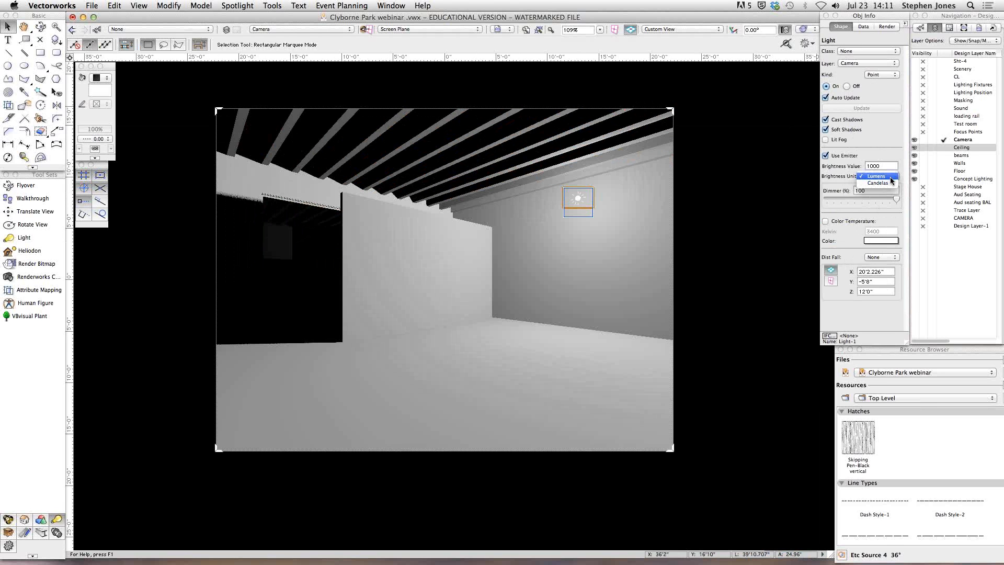
click(837, 179)
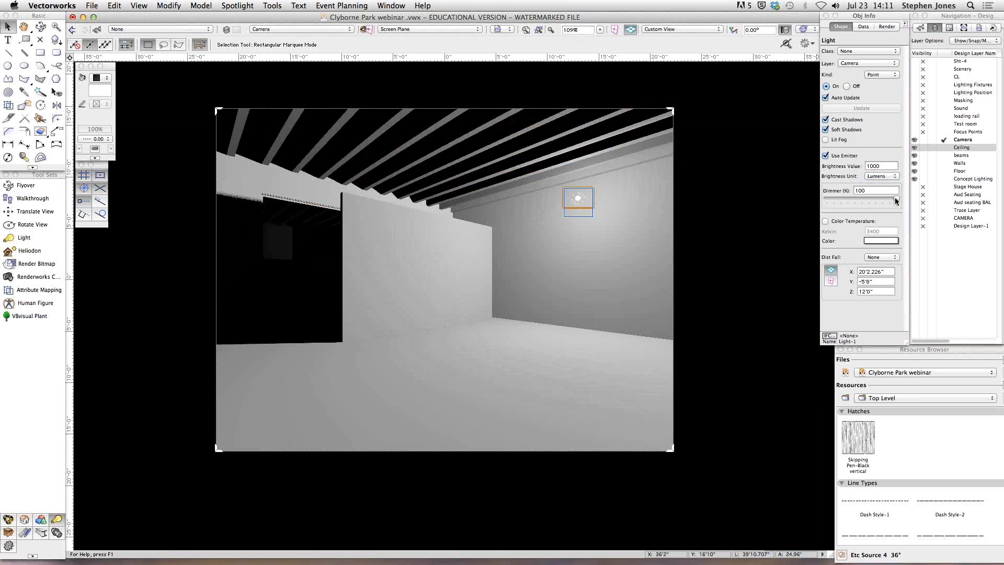
Enable Color Temperature for the point light and set it to 6400 Kelvin.
click(826, 221)
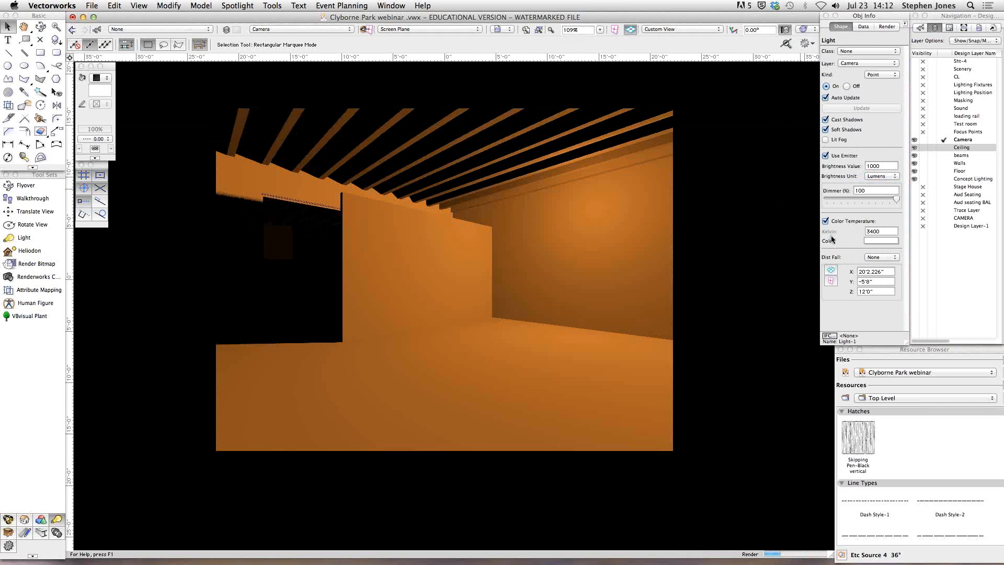
double_click(880, 230)
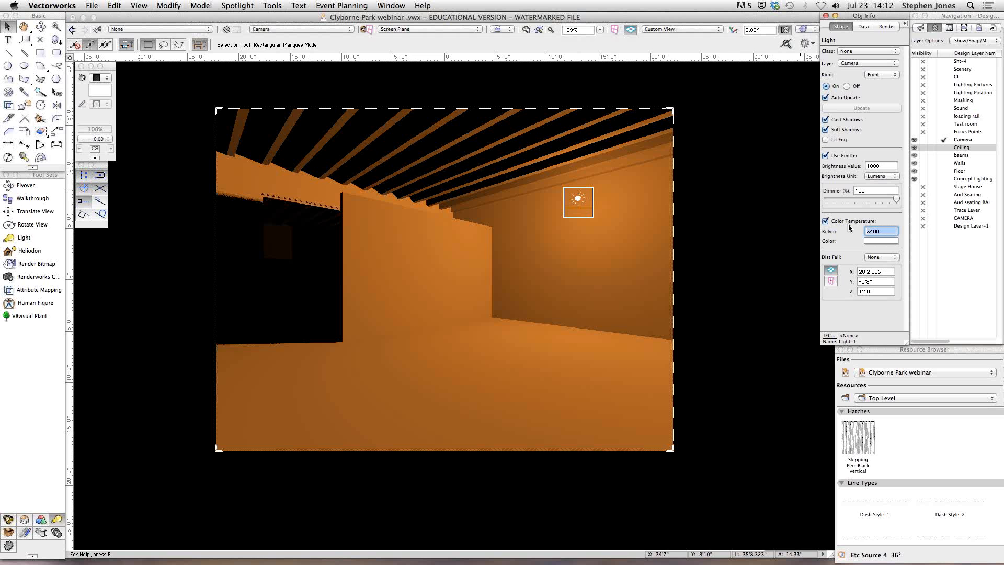
text(6400)
key(Return)
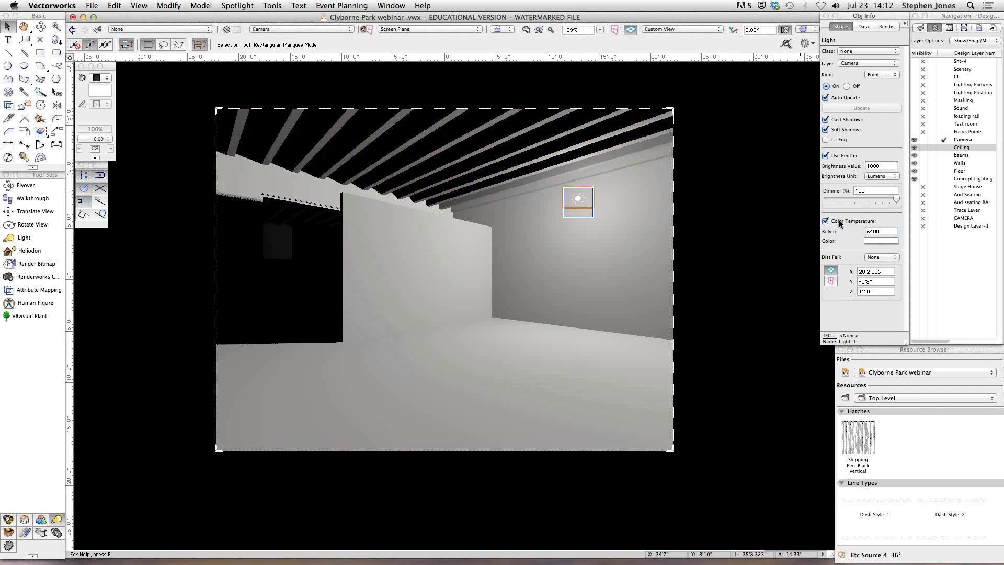
Try Smooth distance falloff on the point light, and set the falloff to Realistic.
click(882, 258)
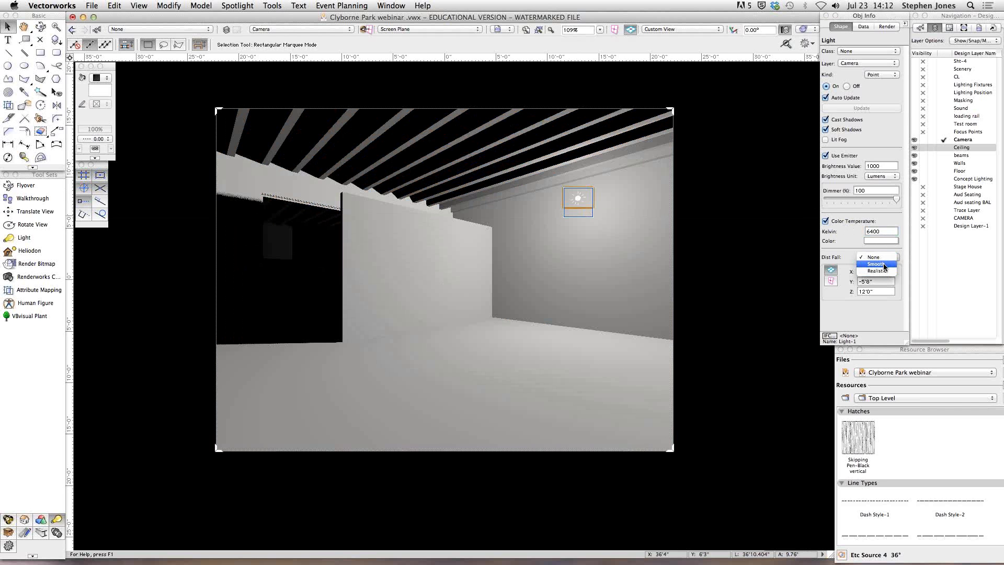
click(883, 266)
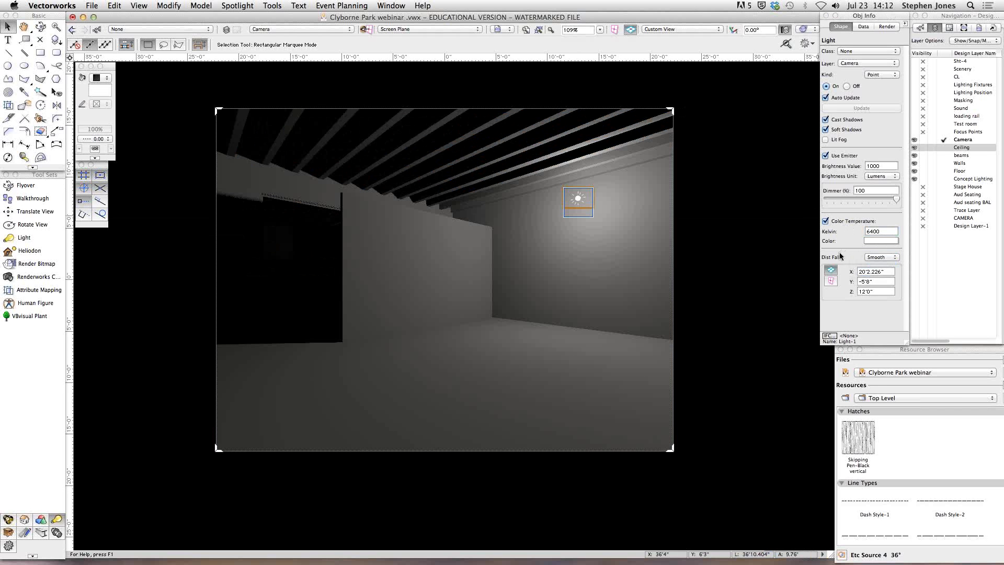
click(876, 258)
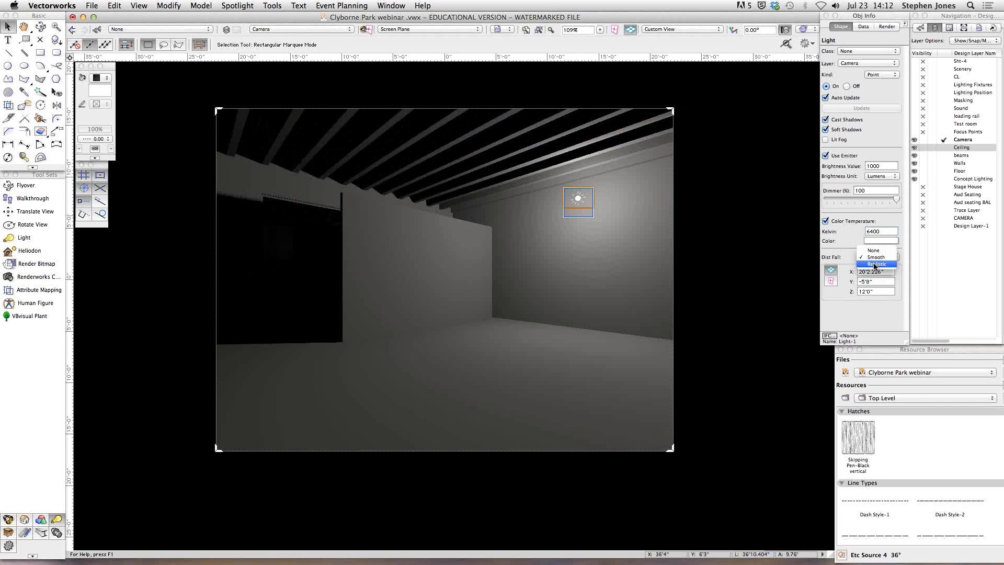
click(876, 264)
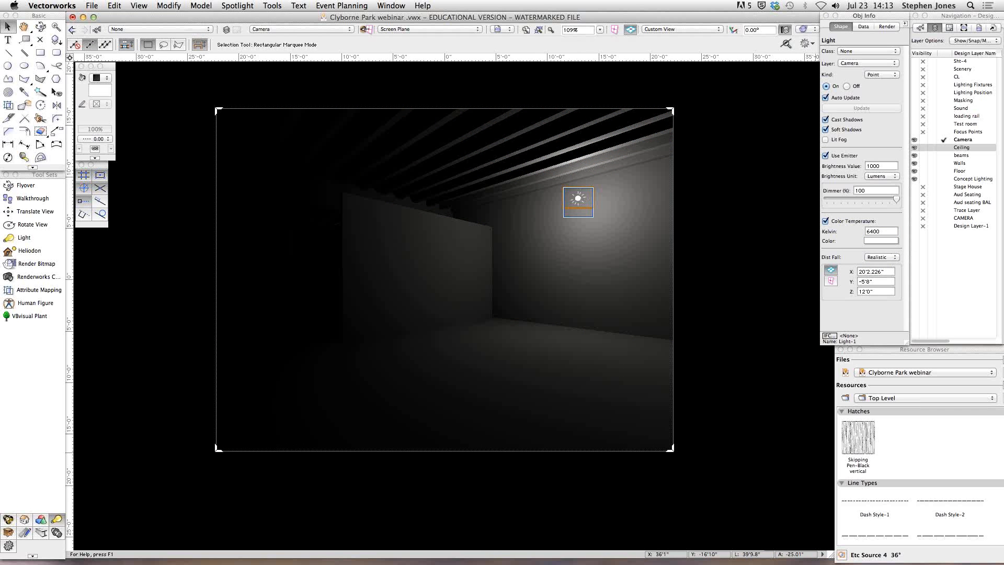
Try Exterior, 1 Bounce as the indirect lighting for the camera view, and decline the backup copy.
click(139, 6)
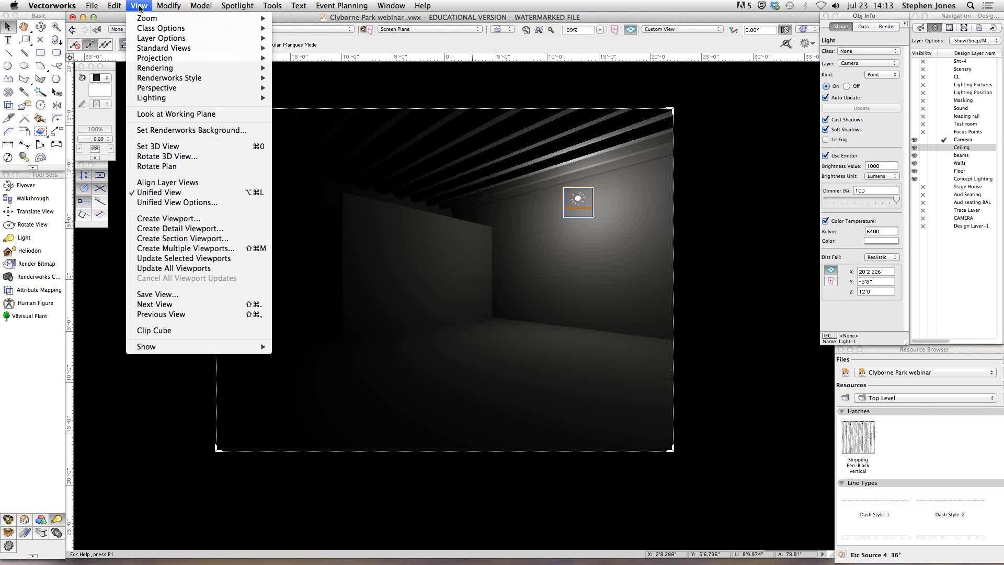
mouse_move(161, 100)
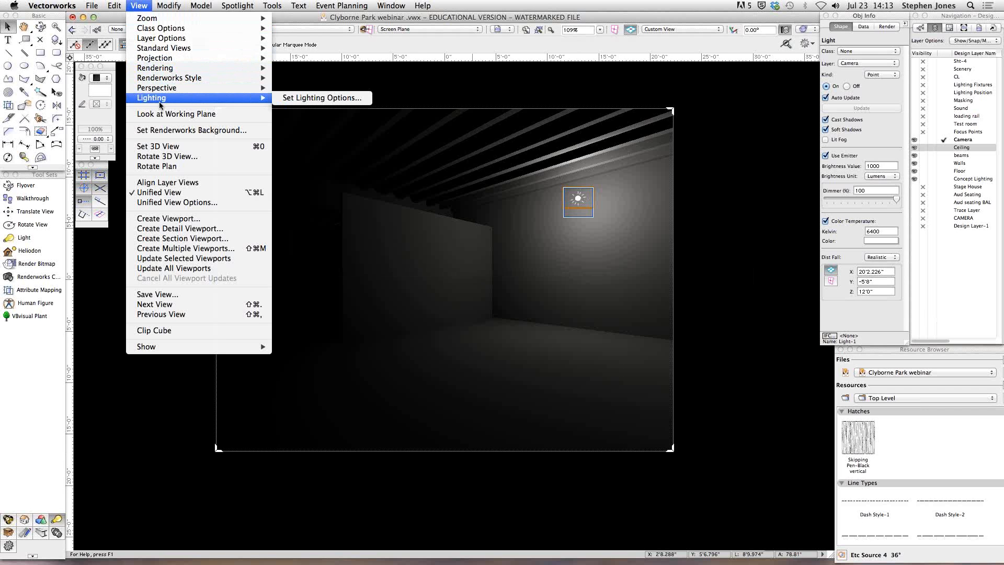
click(291, 99)
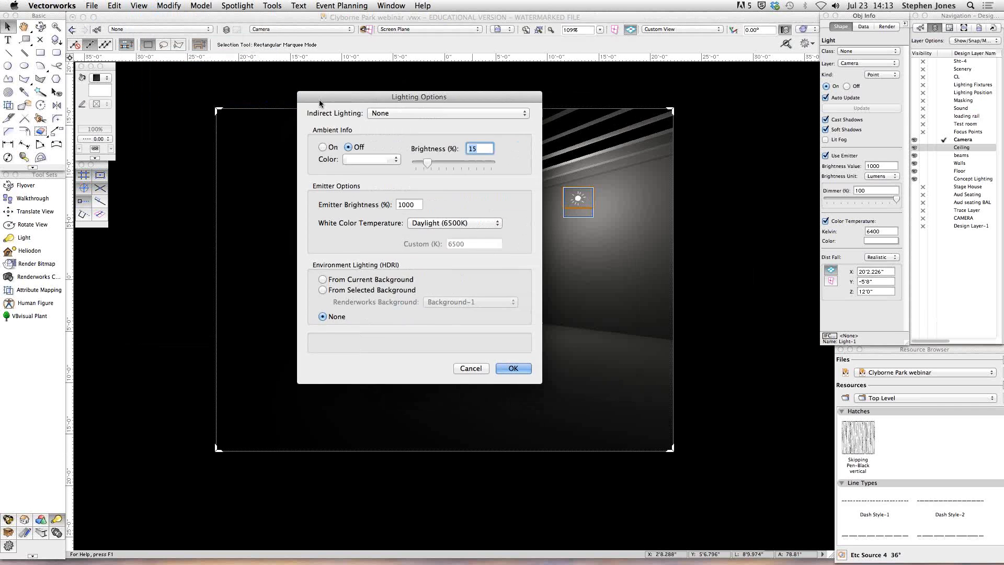
drag(292, 98, 164, 180)
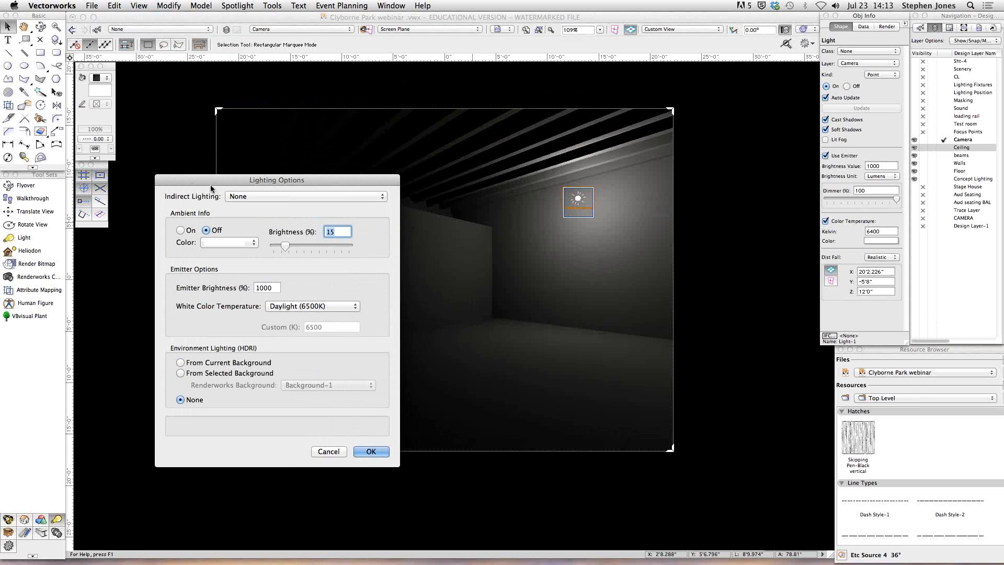
mouse_move(259, 196)
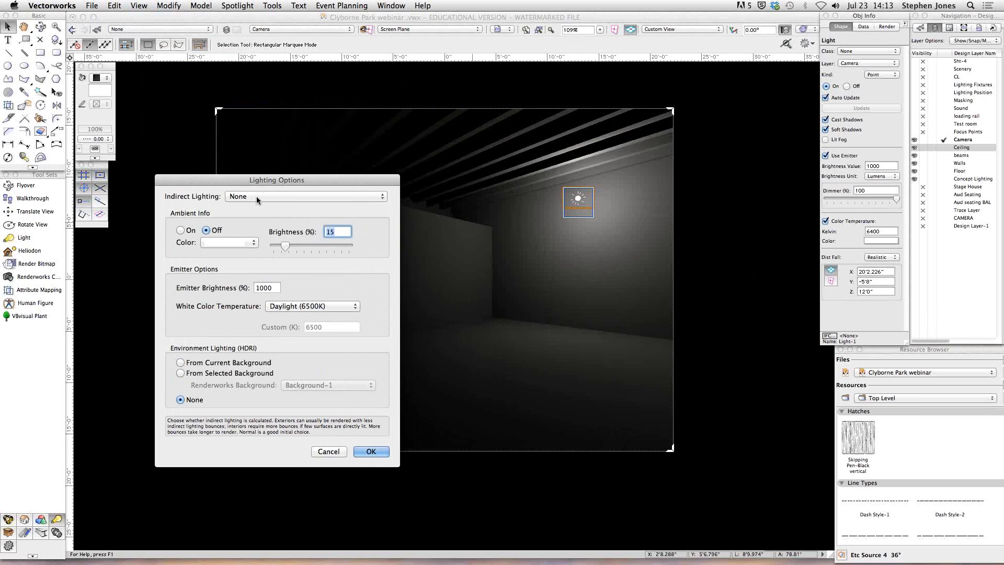
click(256, 196)
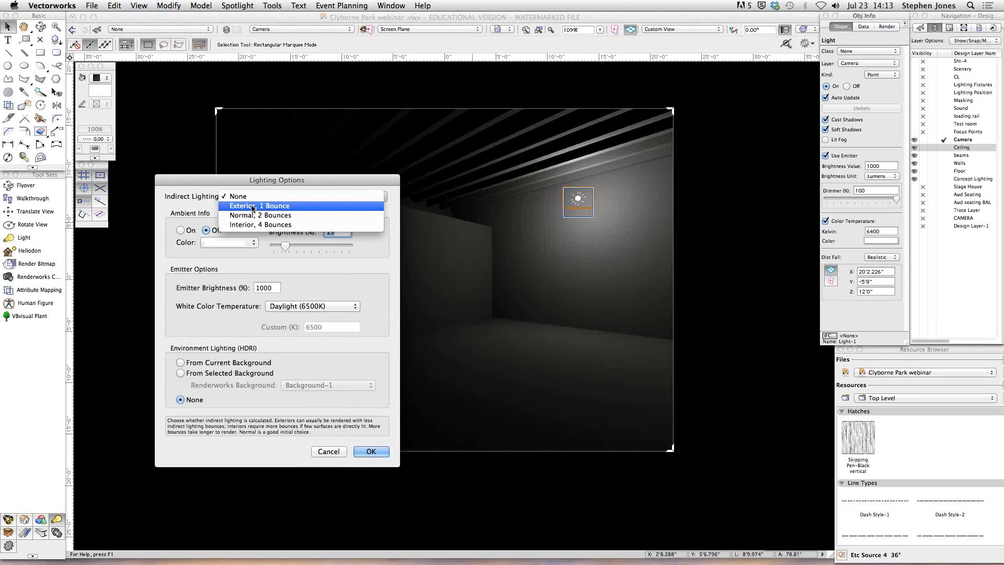
click(252, 207)
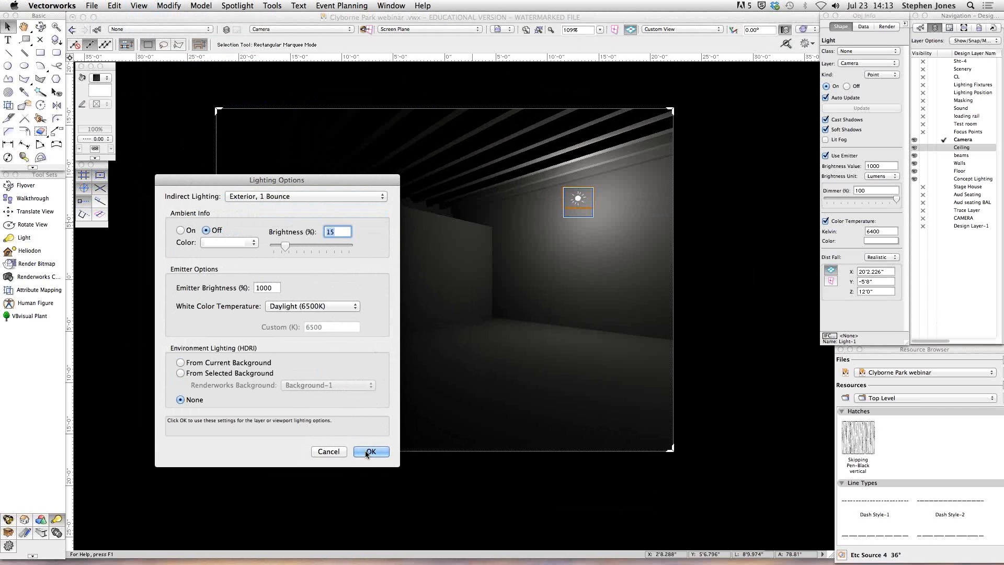
click(370, 451)
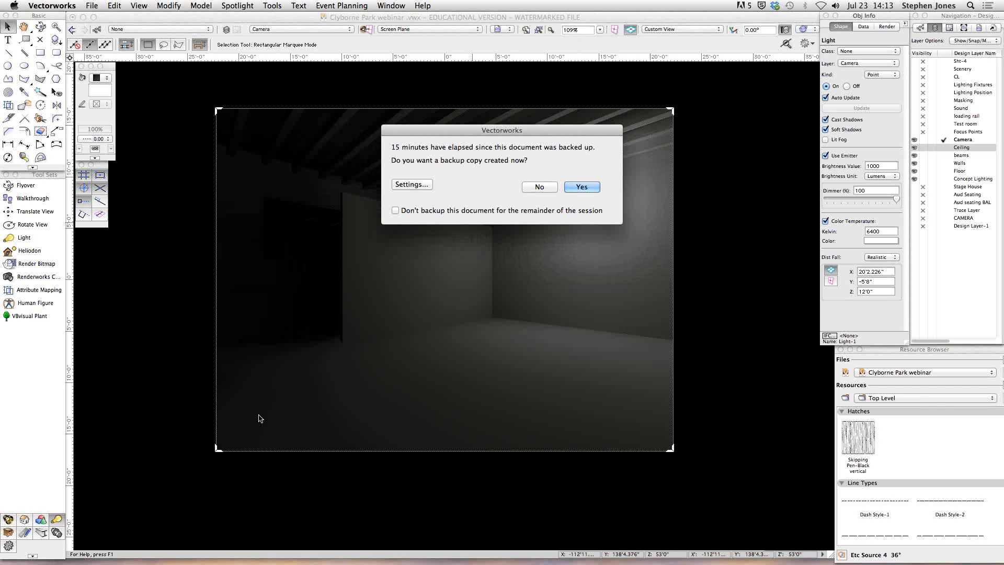
click(538, 187)
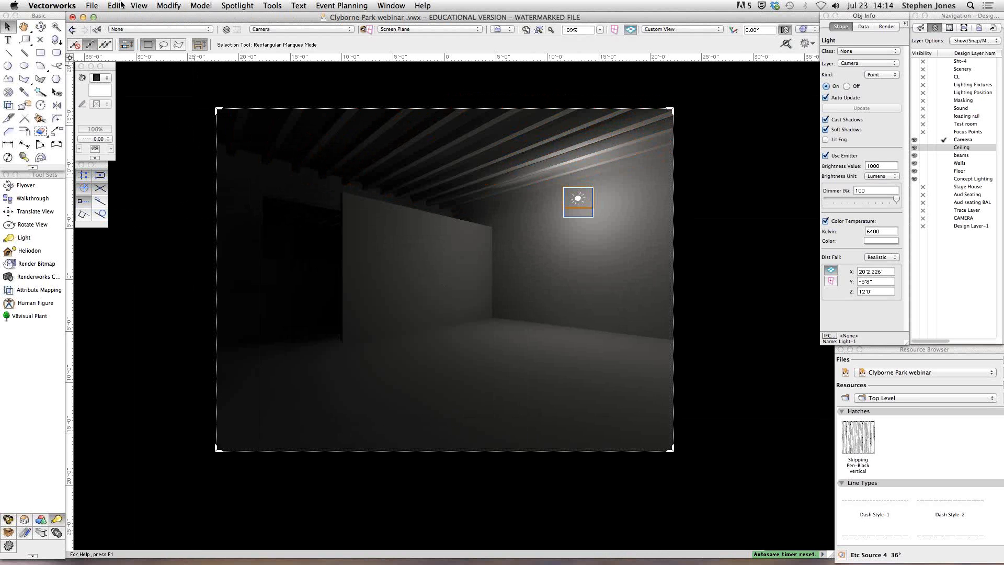
Try Normal, 2 Bounces as the indirect lighting and re-render the room.
click(140, 5)
click(296, 98)
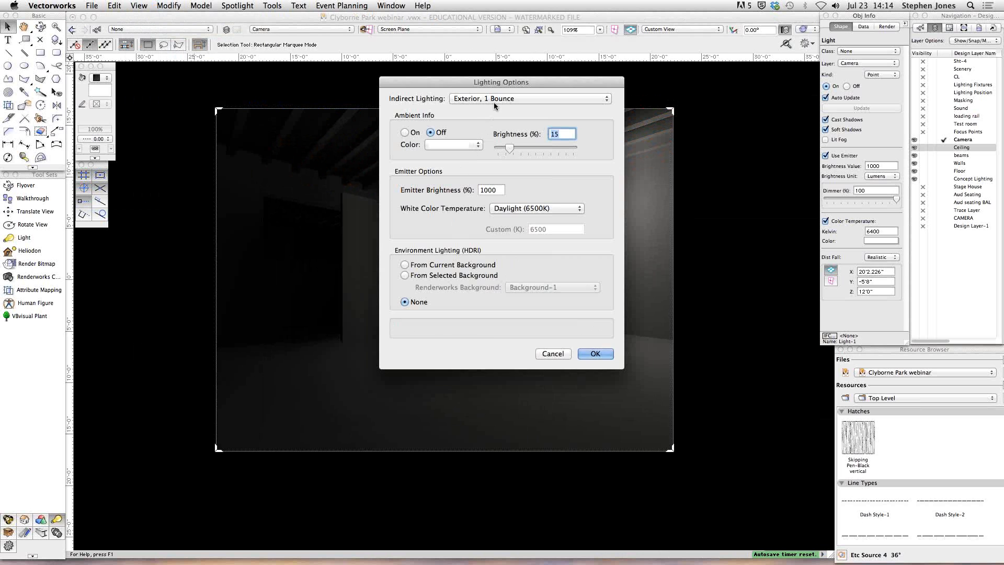
click(494, 98)
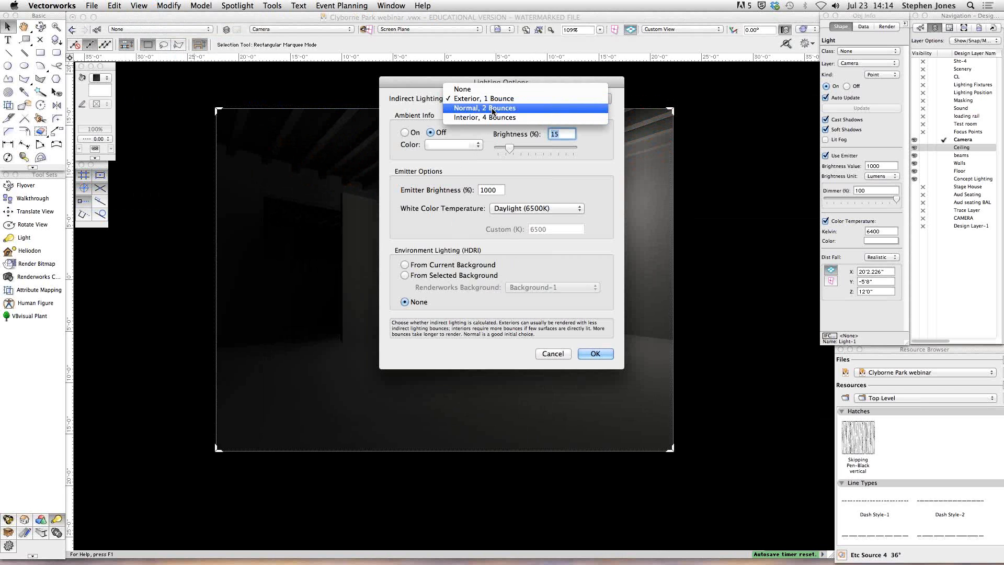
click(492, 109)
click(592, 353)
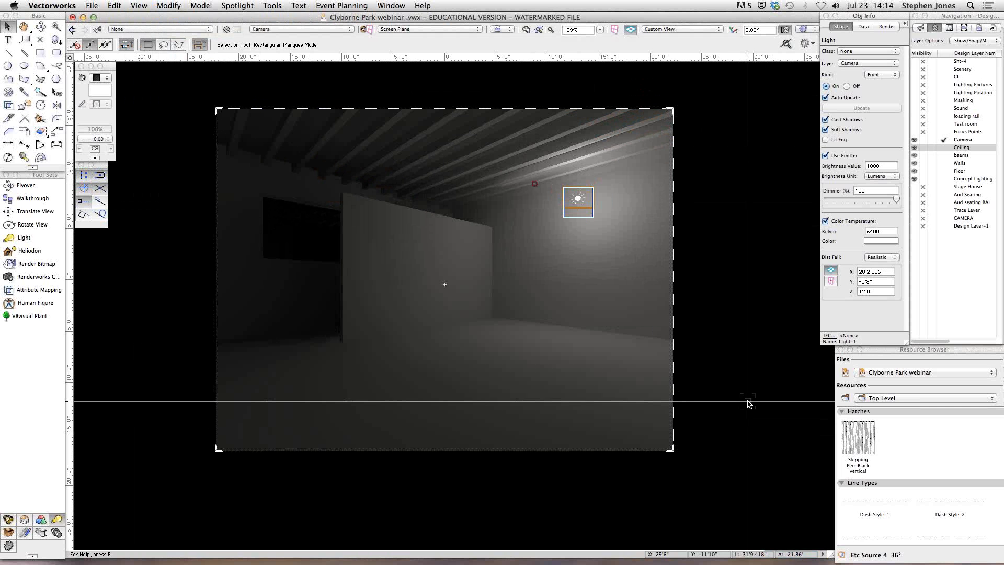
Set the indirect lighting to Interior, 4 Bounces and re-render the room.
click(139, 6)
mouse_move(174, 99)
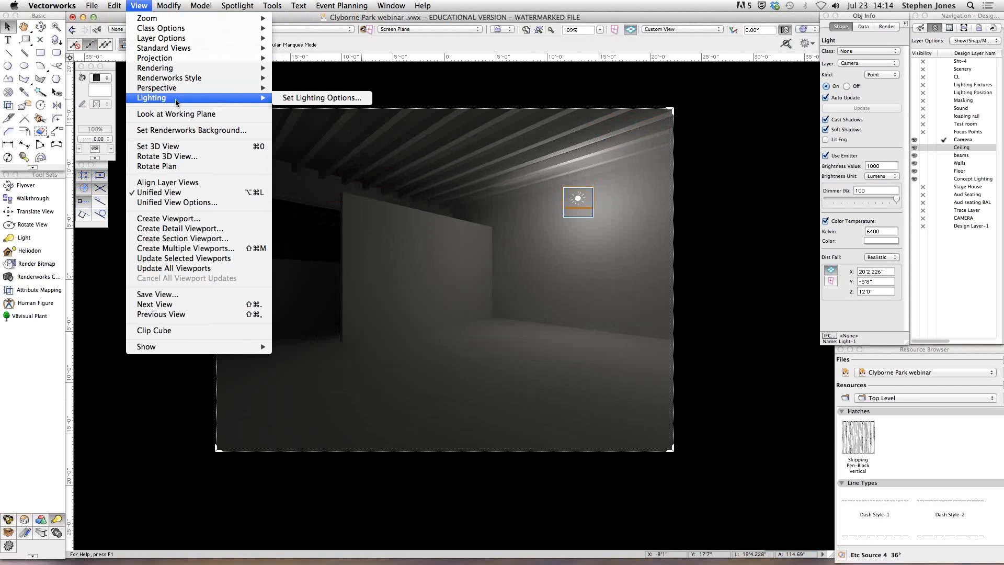
click(303, 99)
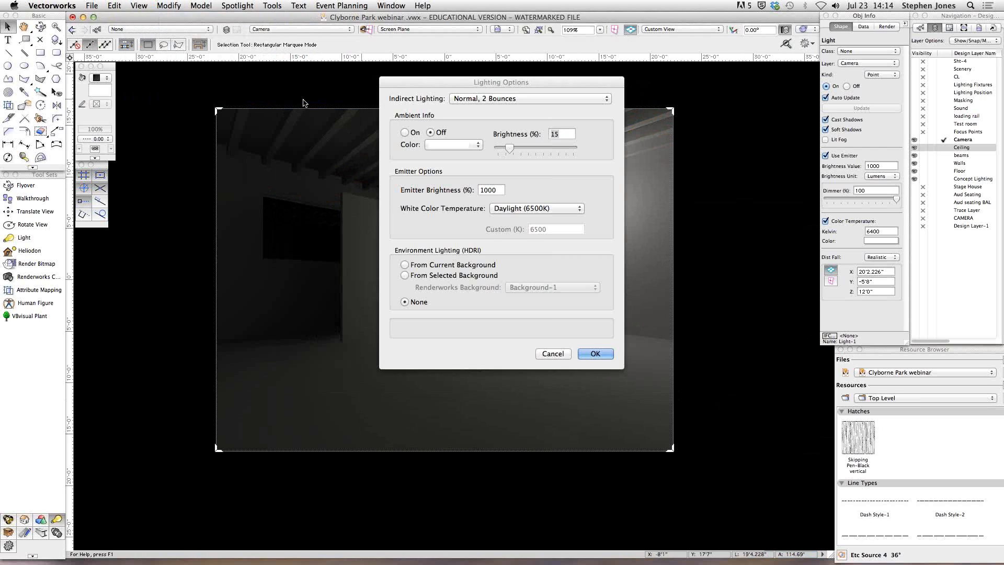
click(502, 99)
click(482, 108)
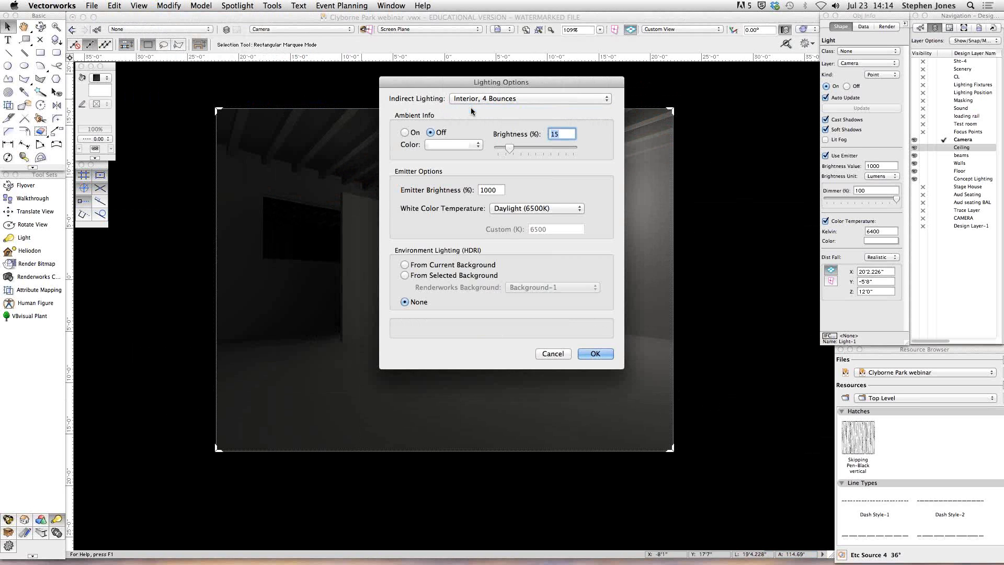
click(596, 354)
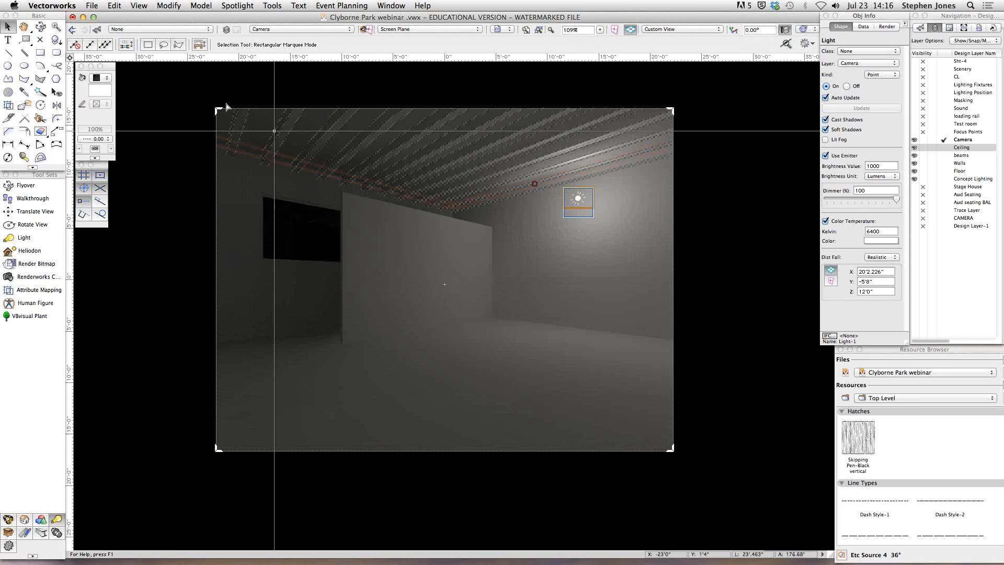
Turn on ambient light in the lighting options with 45% brightness and a light red color.
click(142, 7)
mouse_move(267, 98)
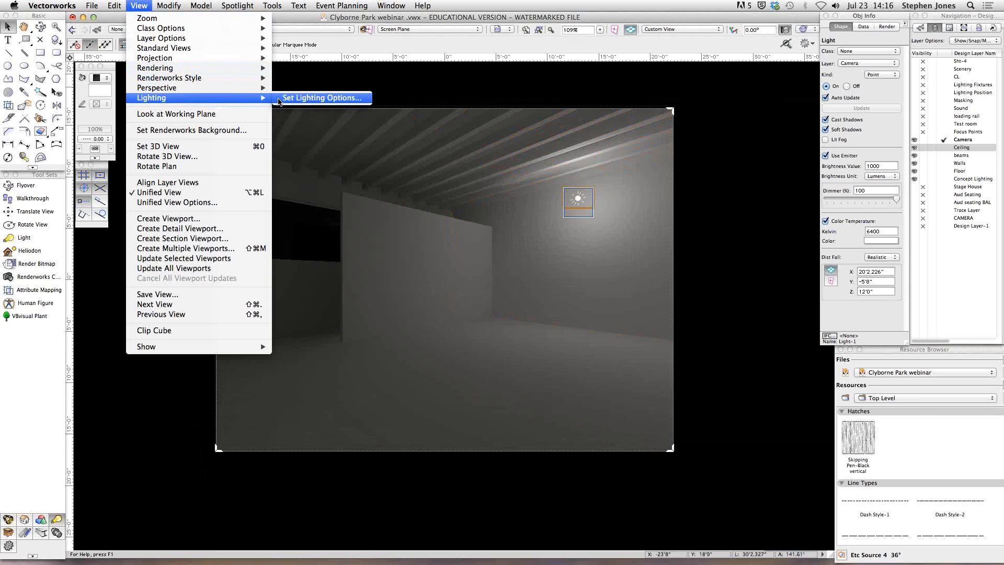
click(314, 99)
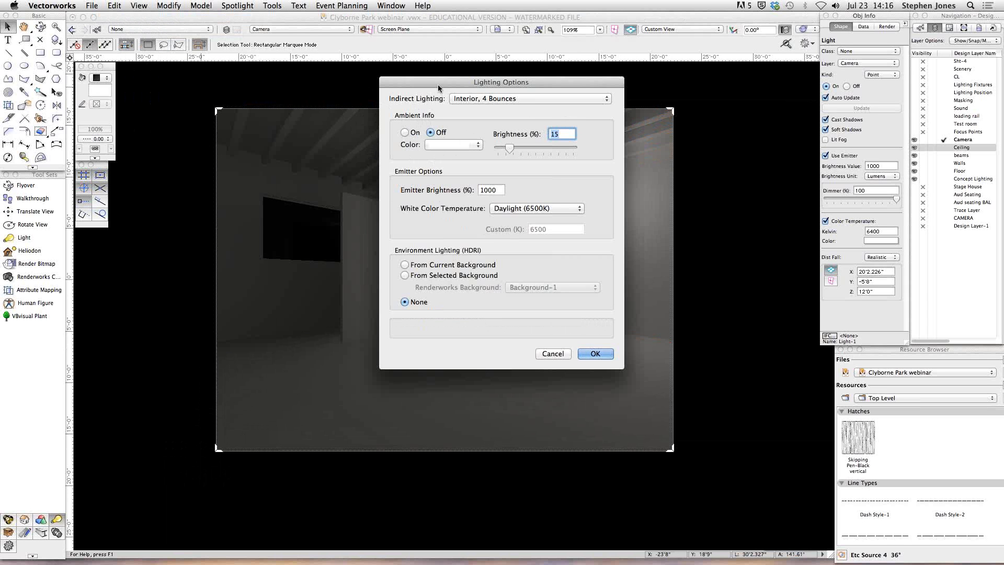
drag(437, 83, 539, 98)
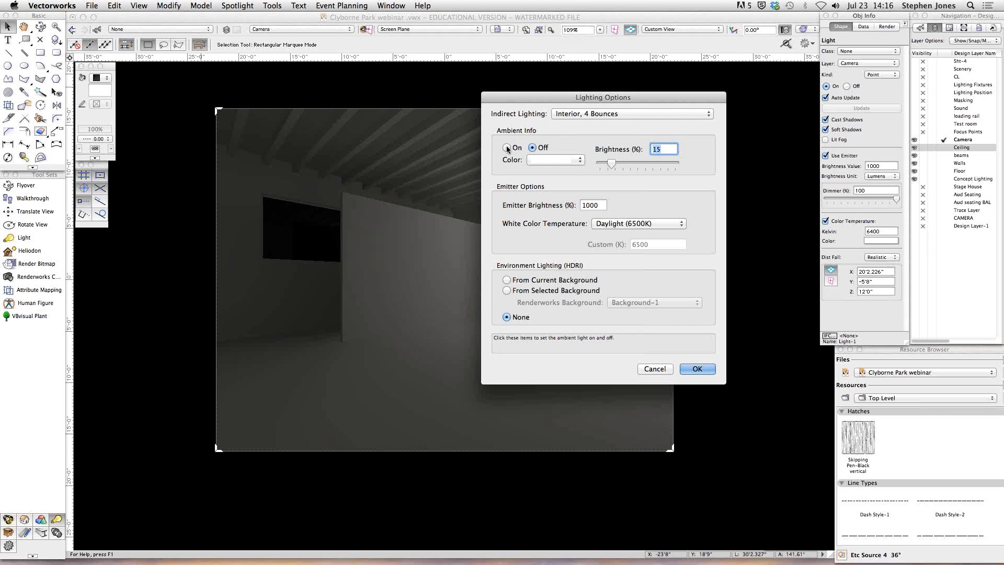
click(506, 148)
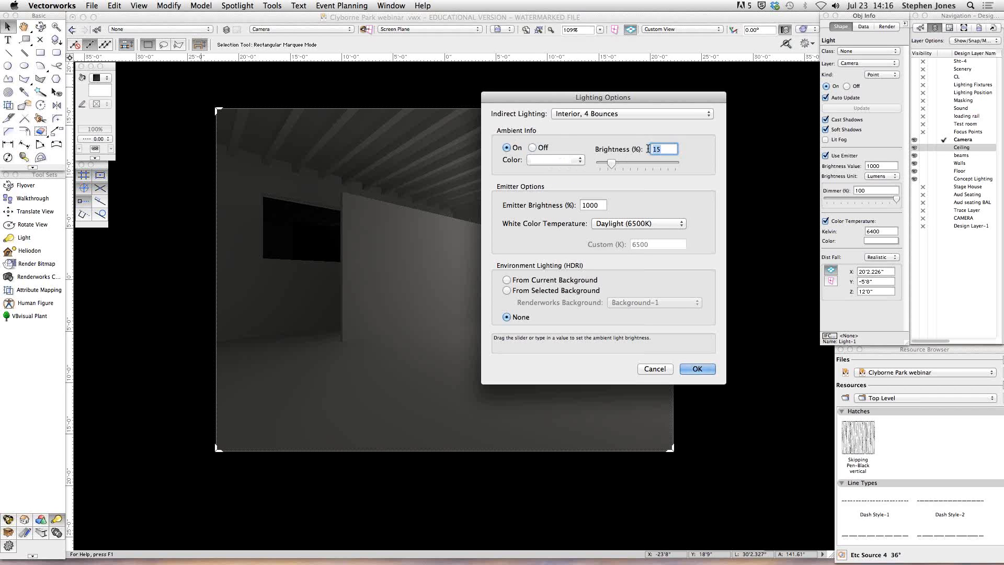
text(45)
click(577, 159)
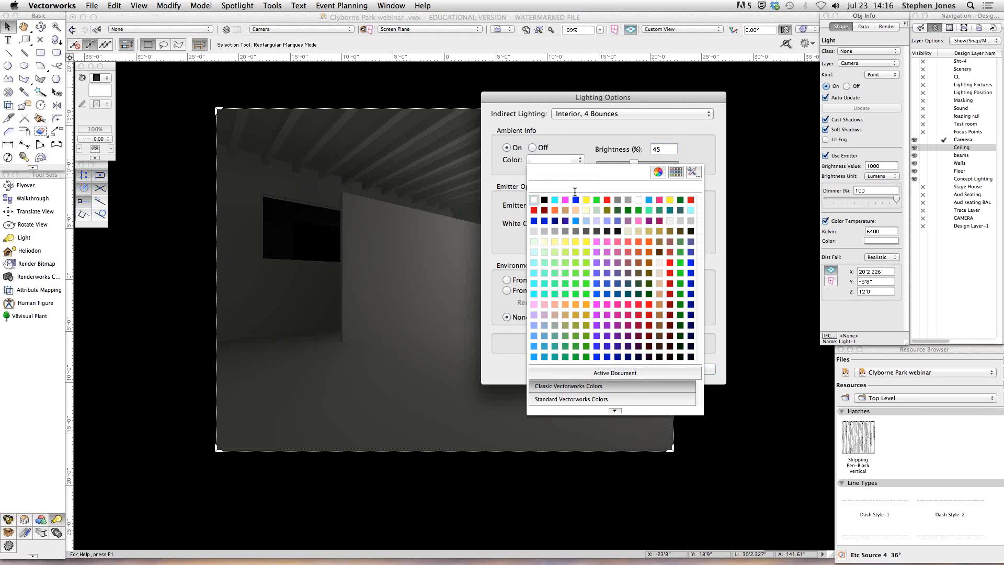
click(657, 171)
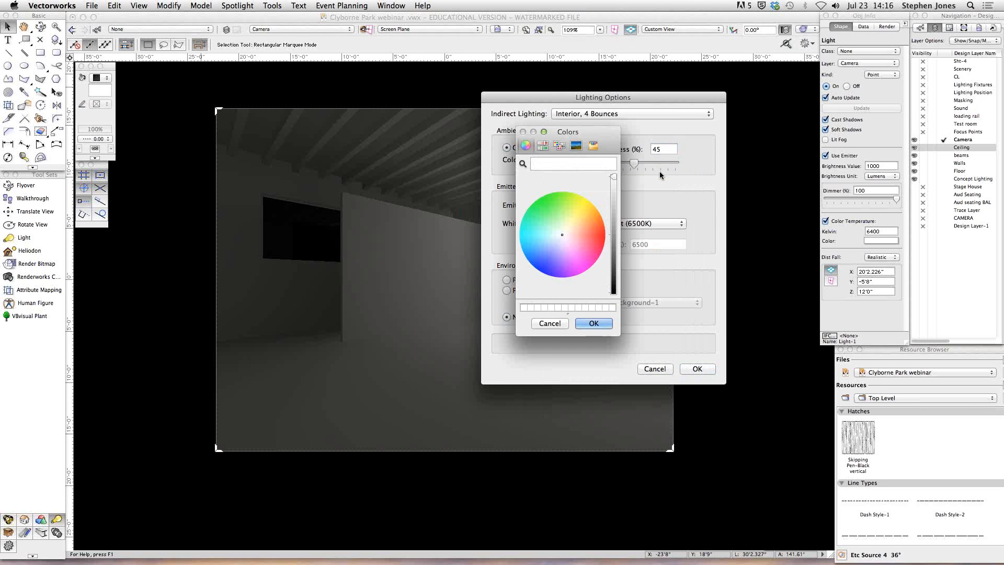
click(583, 237)
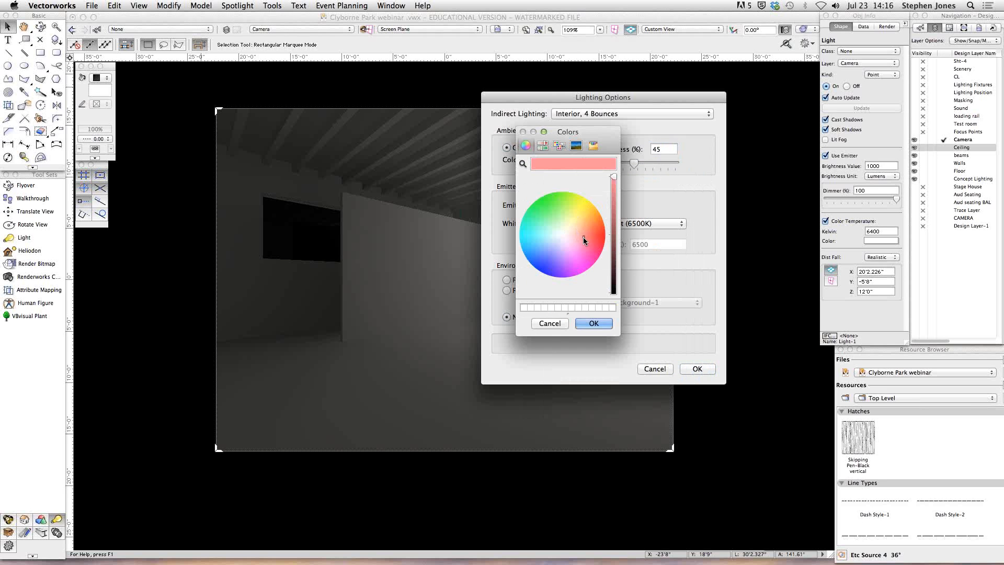
click(593, 323)
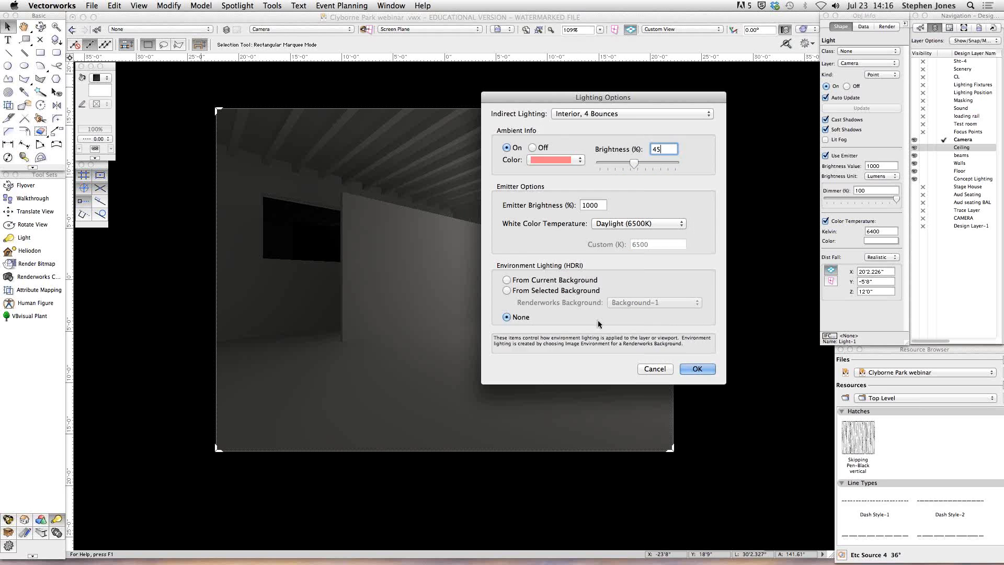
click(691, 369)
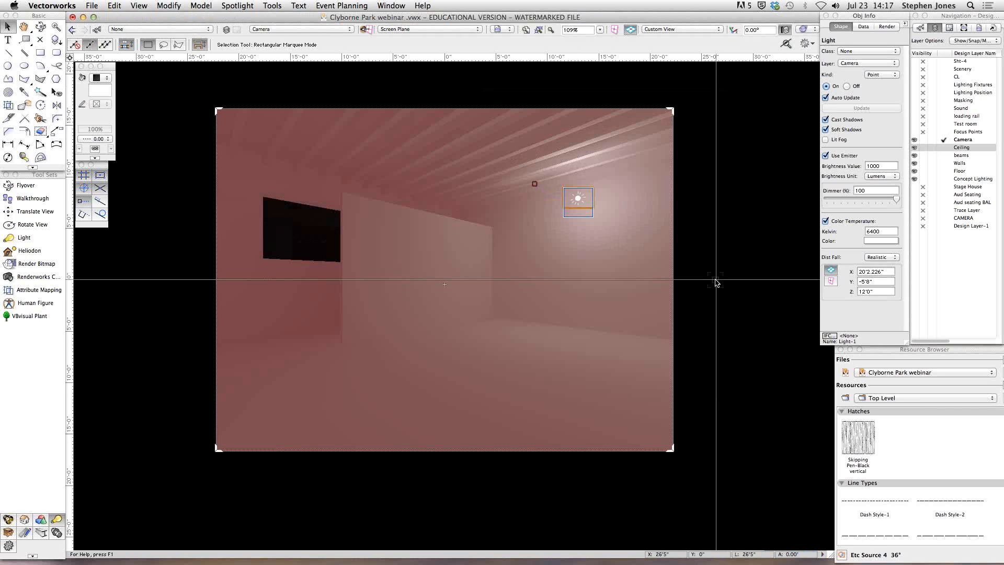
Set the ambient light brightness to 15% and re-render the room.
click(139, 5)
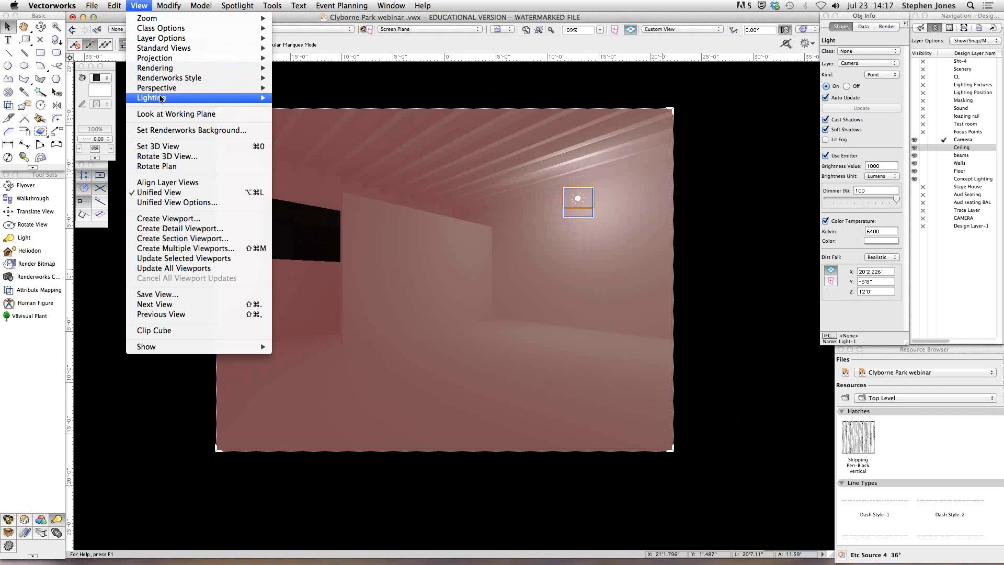
mouse_move(264, 98)
click(314, 98)
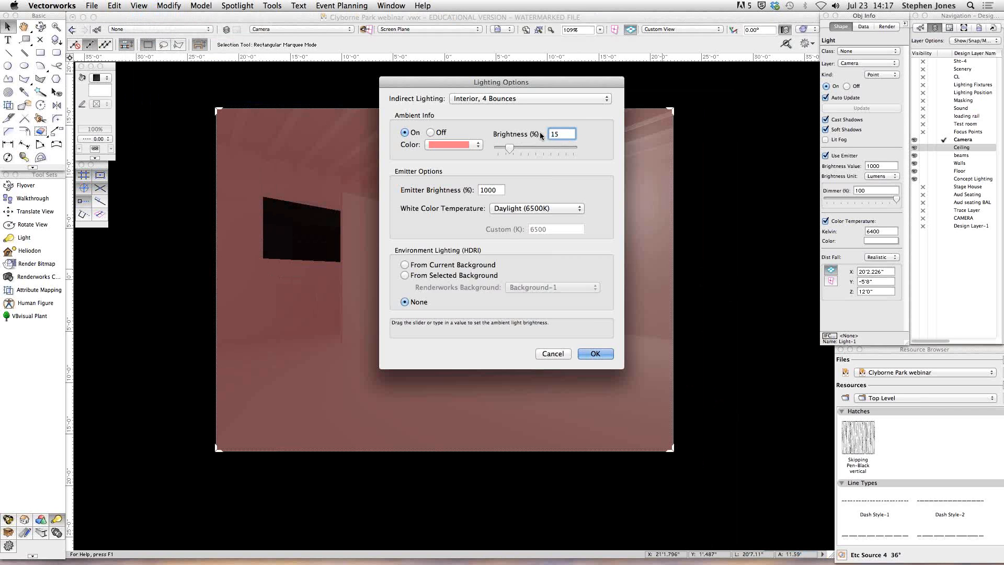
text(15)
click(592, 353)
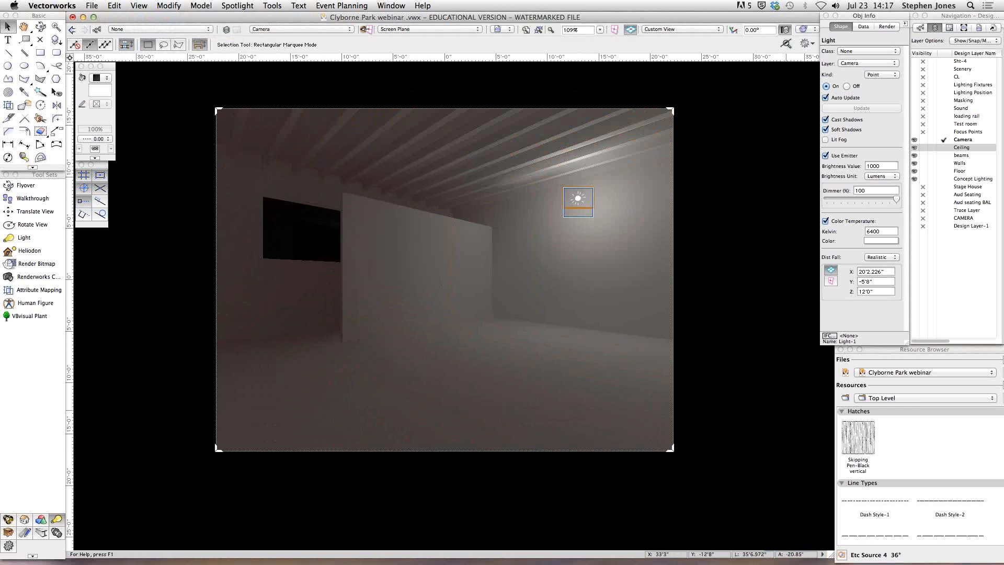
Turn off ambient light, set environment lighting to the selected background HDRI Sky Sunrise, and re-render the room.
click(138, 6)
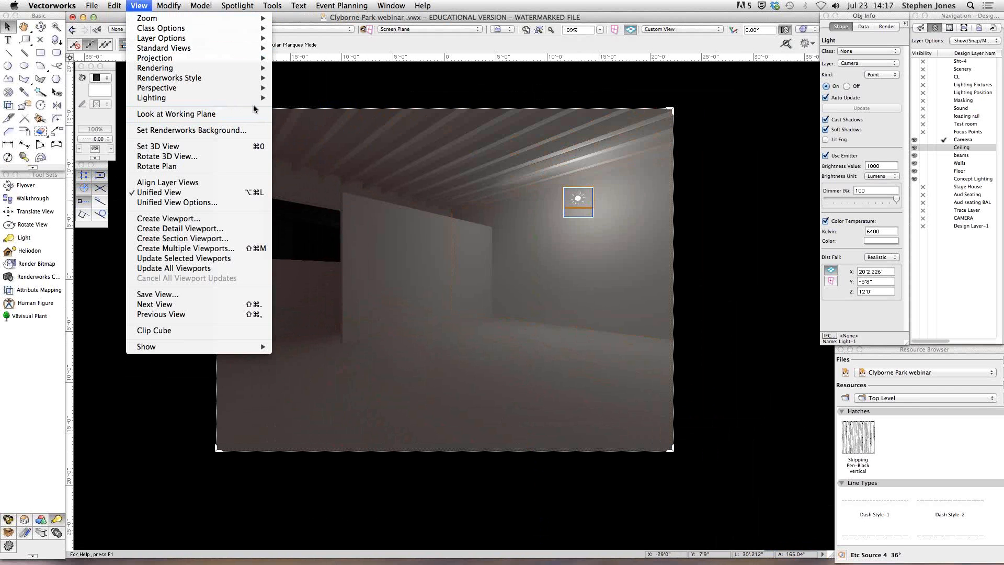
mouse_move(261, 98)
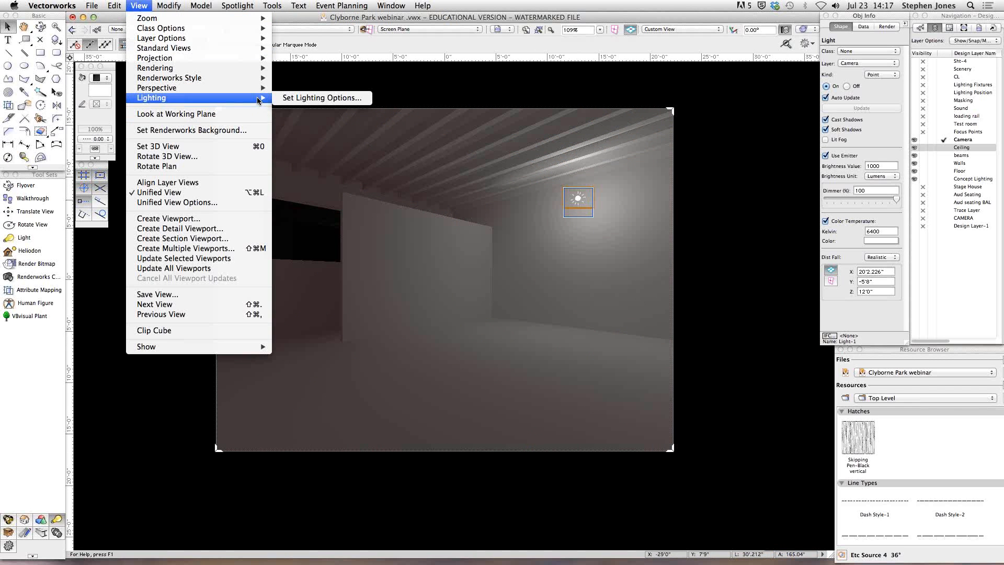
click(296, 100)
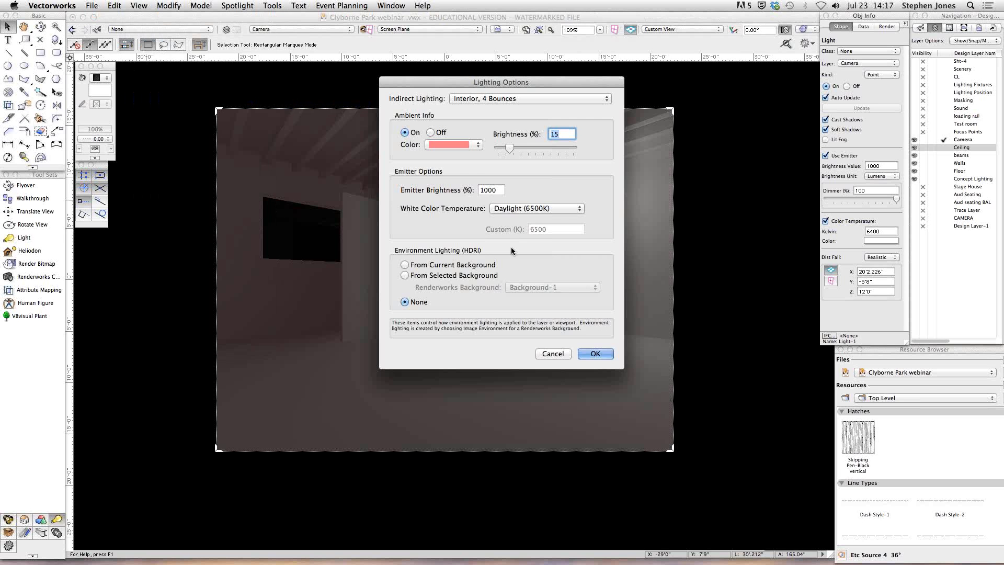
click(429, 133)
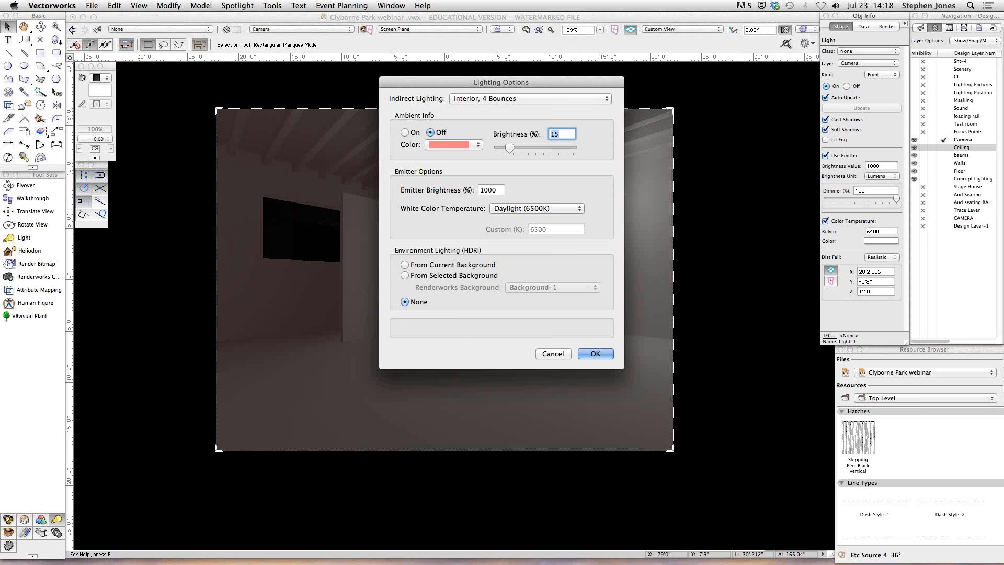
click(404, 275)
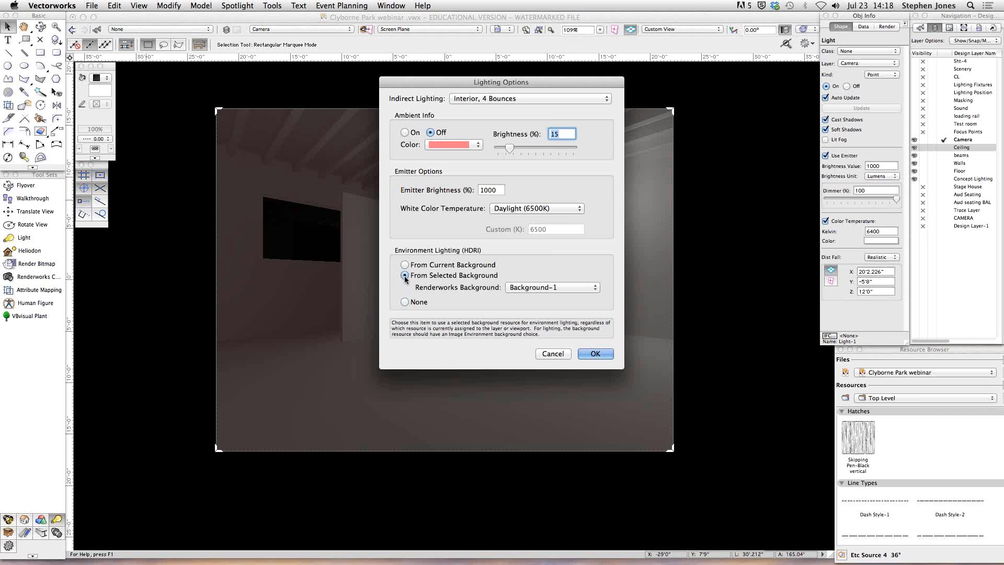
click(538, 287)
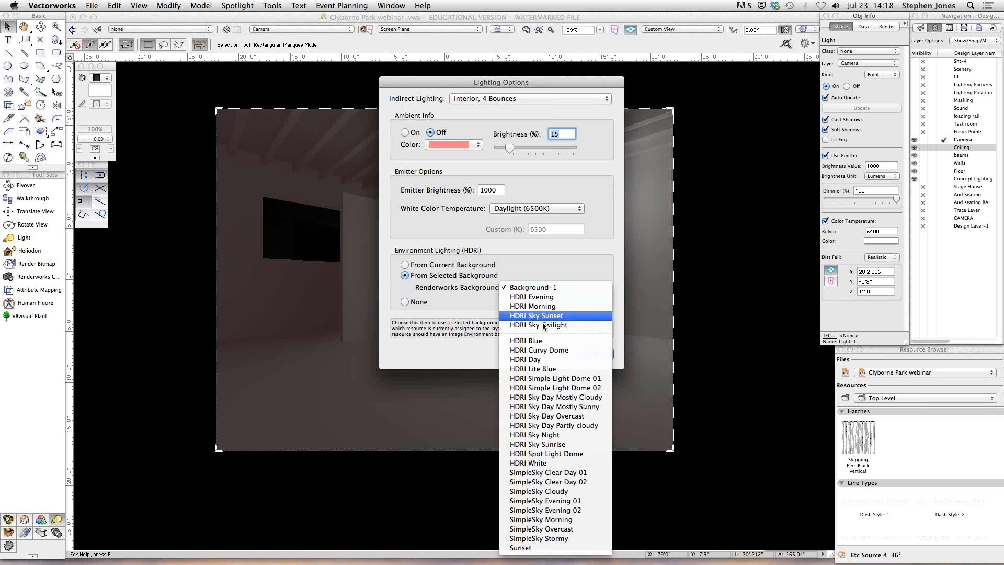
click(545, 447)
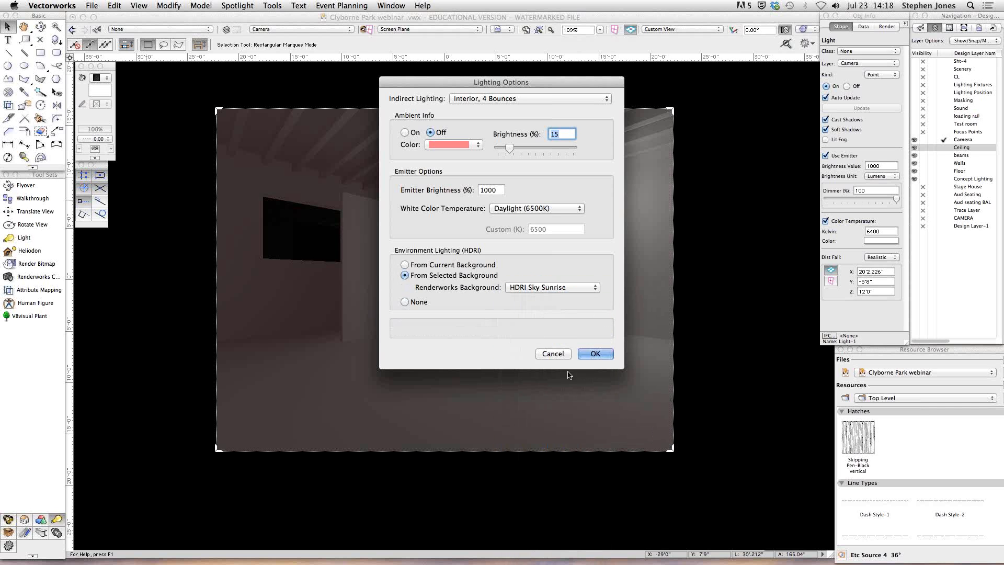
click(592, 354)
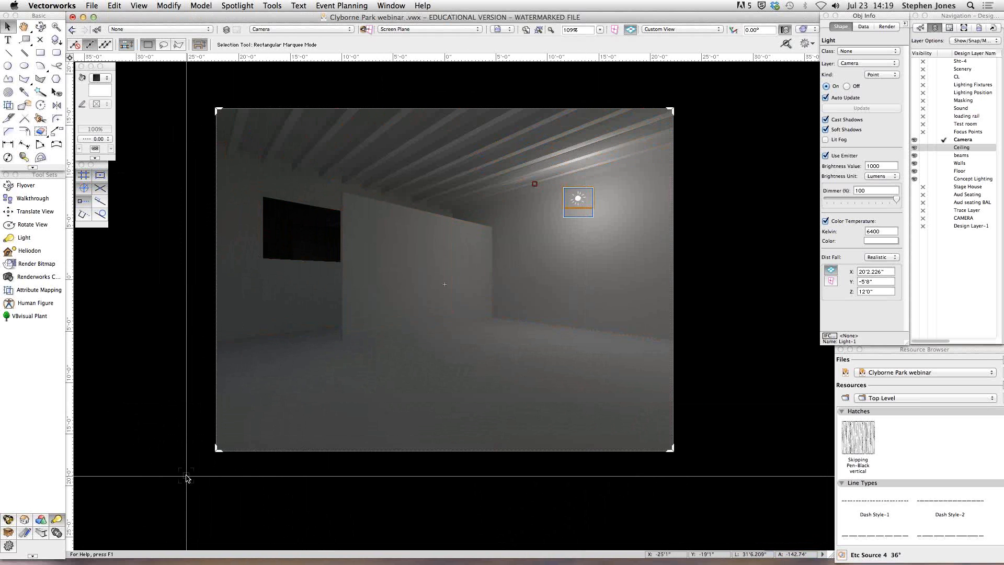
Switch the environment lighting background to HDRI Sky Sunset and re-render the room.
click(138, 6)
mouse_move(236, 98)
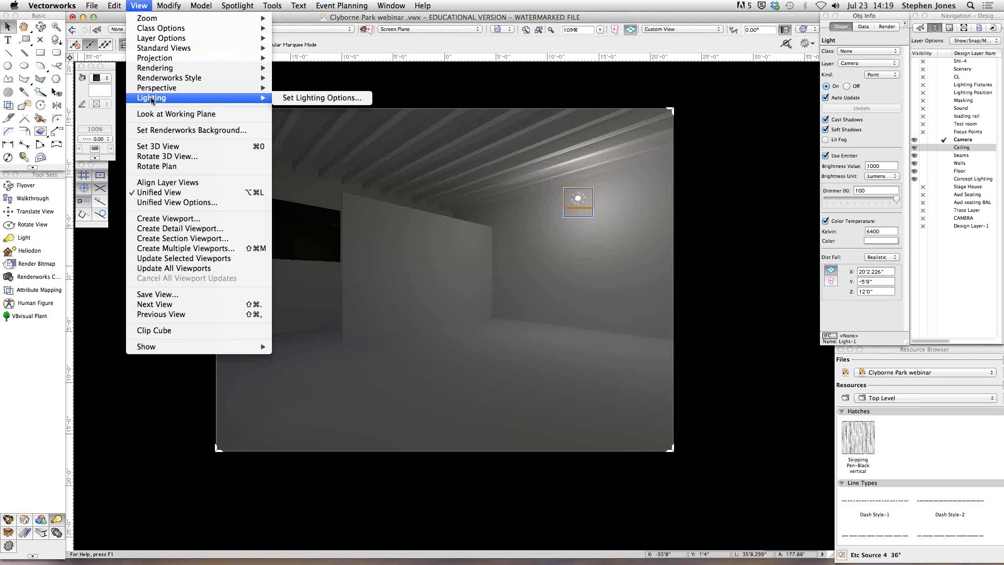
click(291, 98)
click(522, 287)
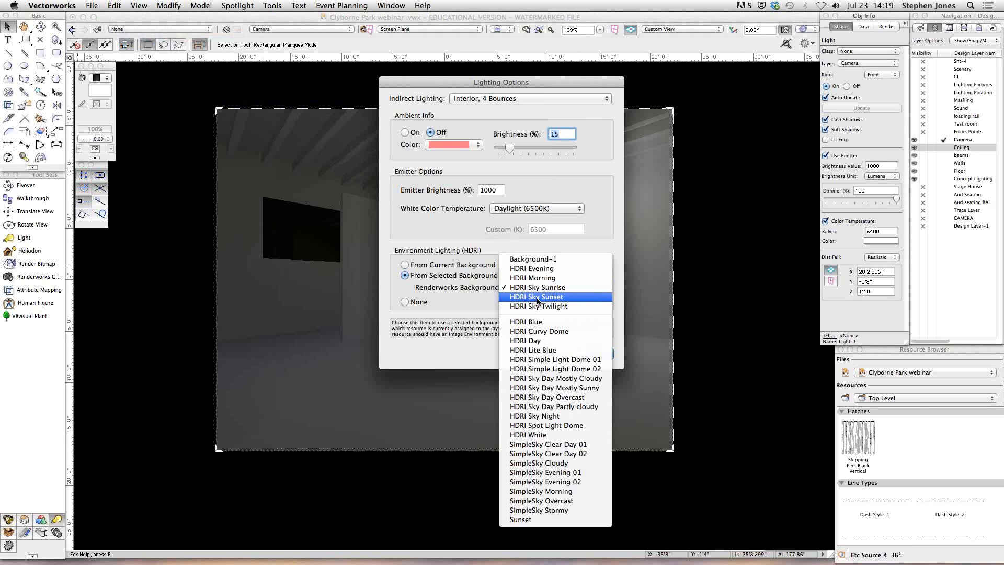
click(537, 298)
click(594, 354)
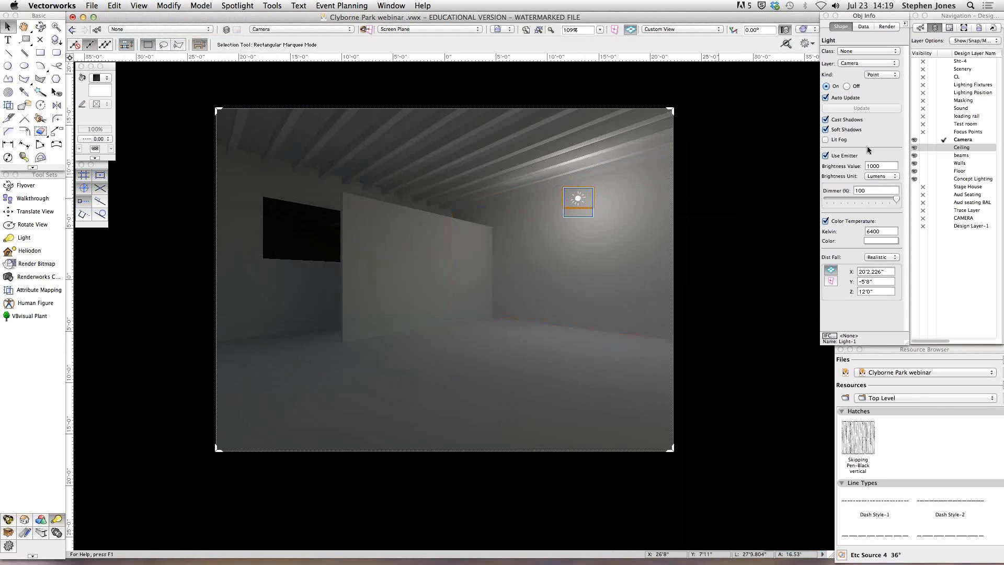
Dim the point light to 42%.
drag(894, 199, 867, 197)
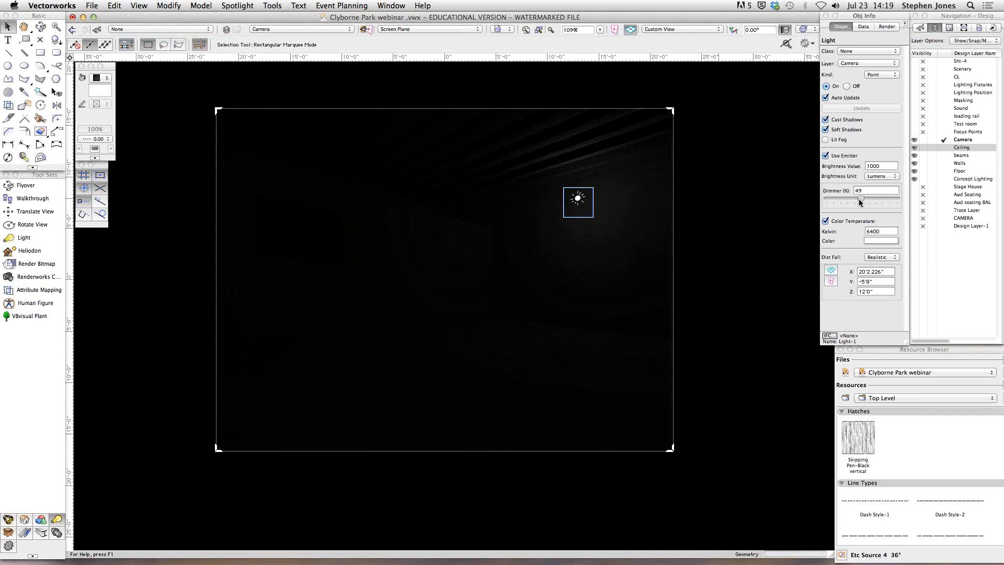
drag(856, 200, 852, 199)
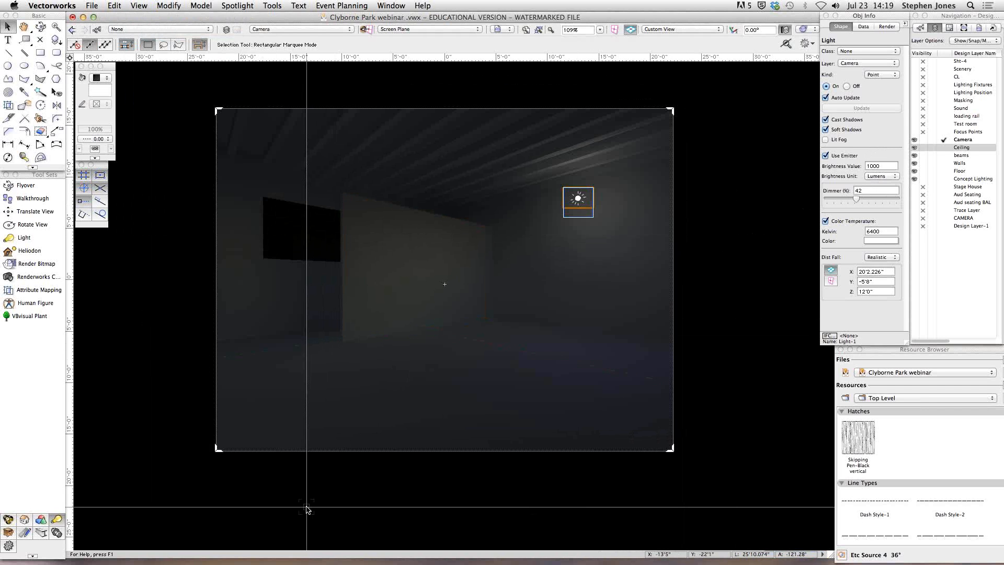
Review the Renderworks backgrounds available for environment lighting, keeping HDRI Sky Sunset selected.
click(138, 5)
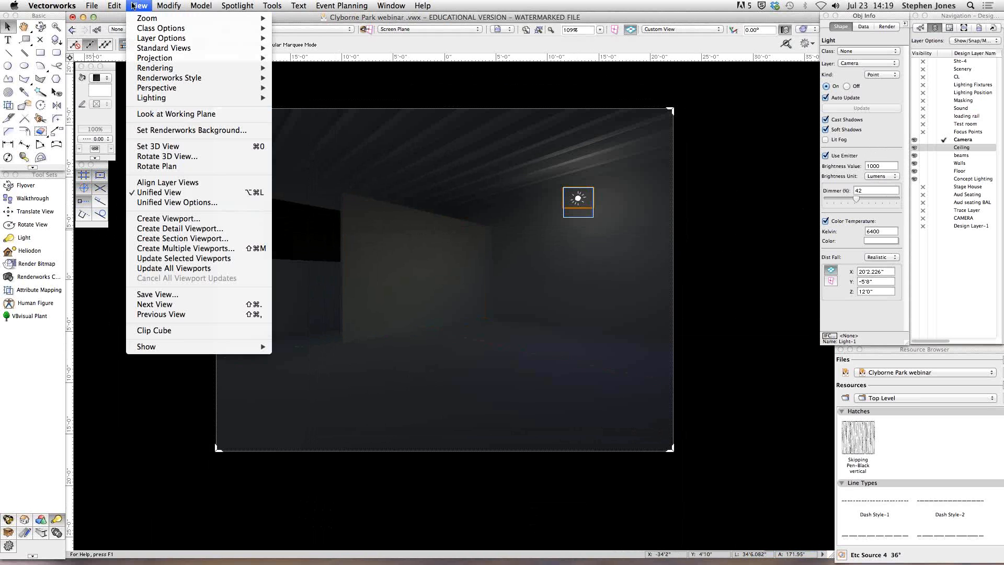
mouse_move(265, 101)
click(314, 97)
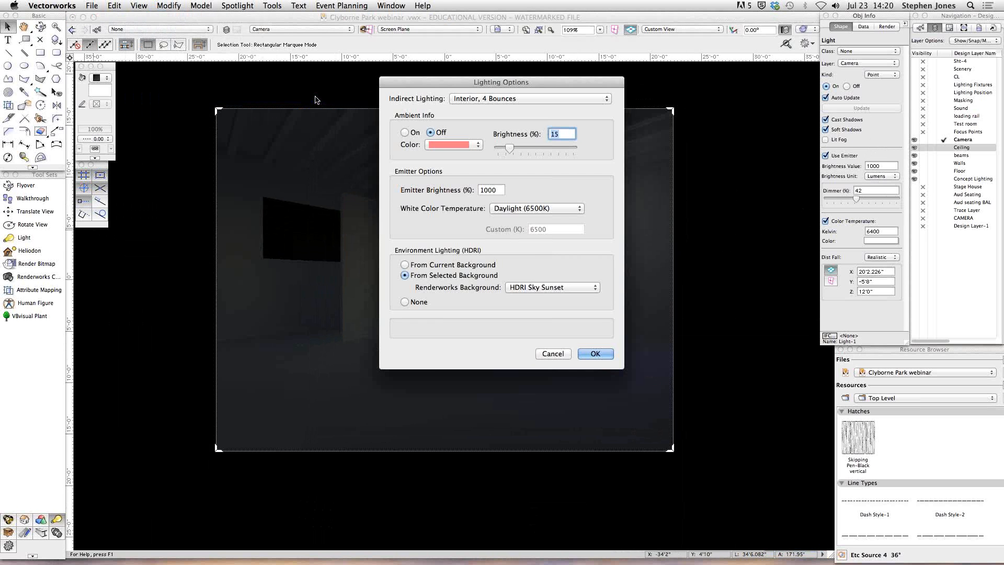
click(538, 289)
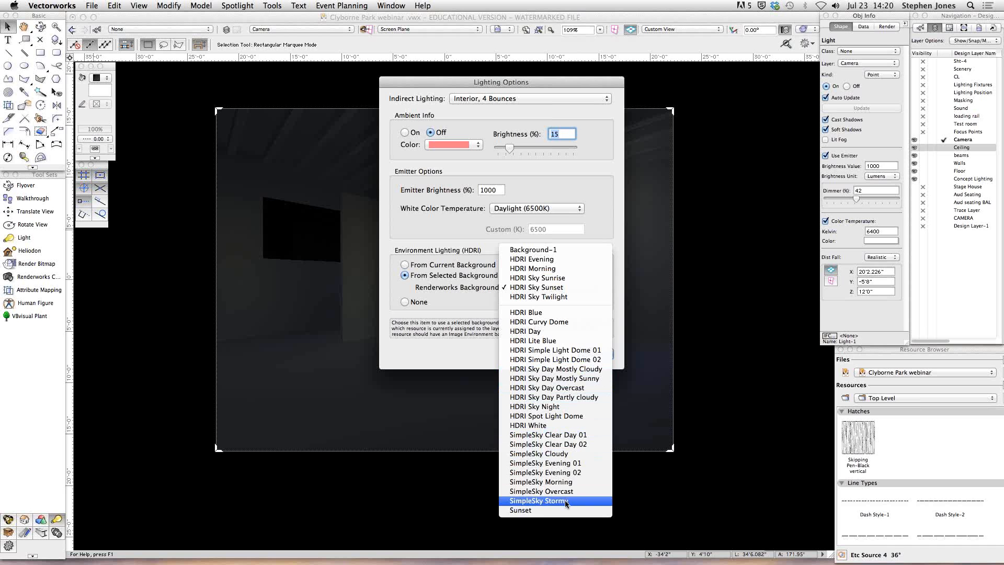
click(454, 297)
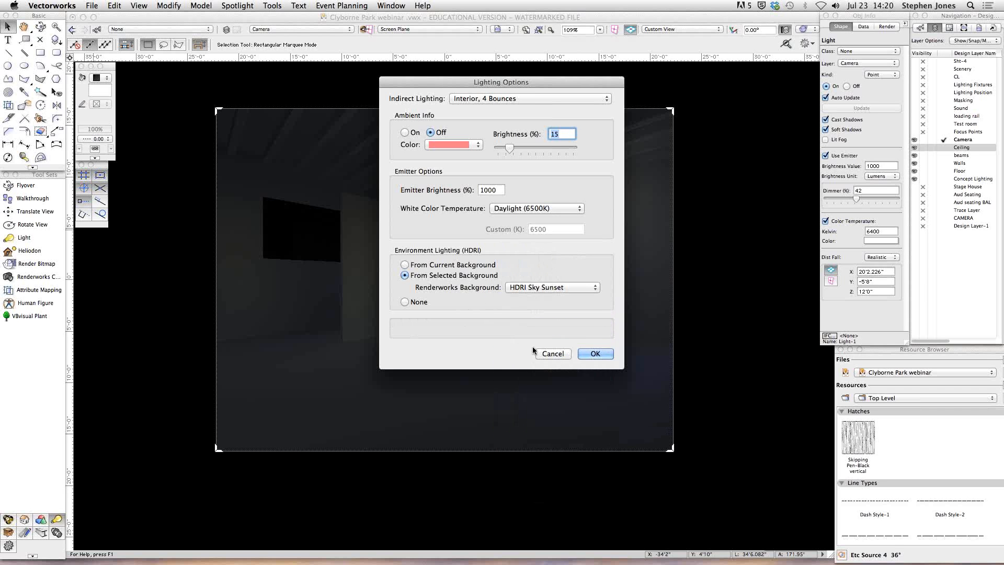
click(594, 353)
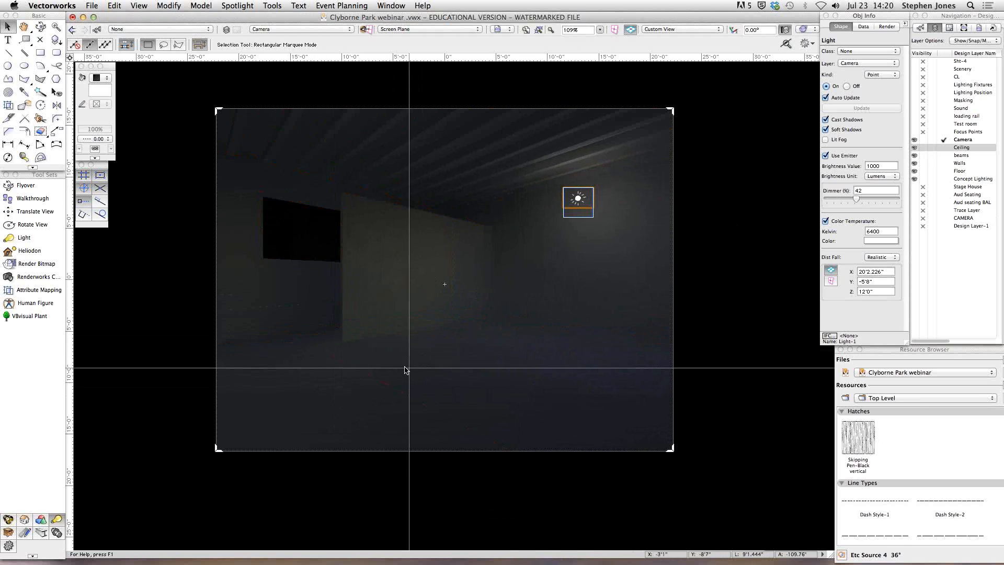
Assign HDRI Sky Sunset as the Renderworks background of the Camera design layer.
click(225, 30)
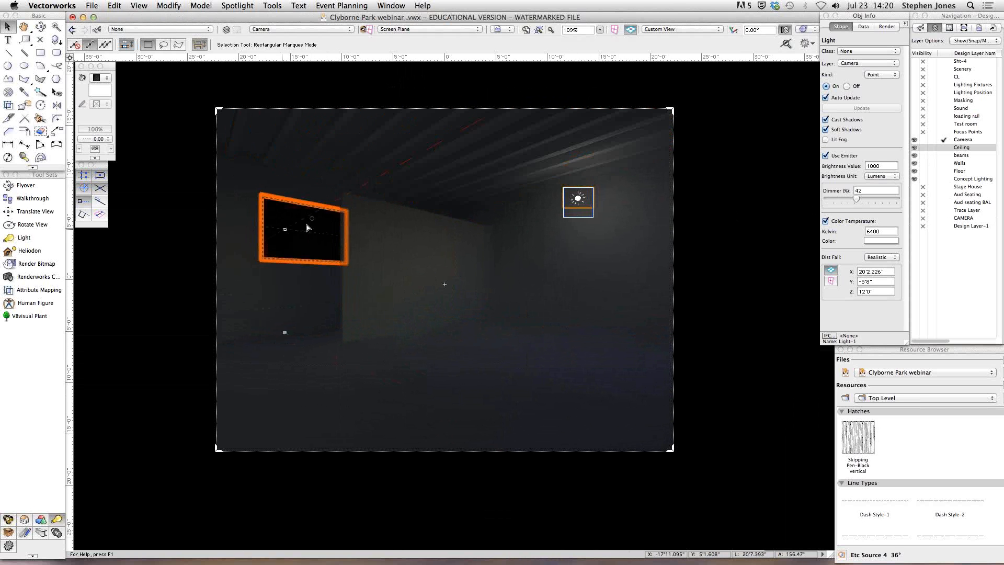
click(226, 30)
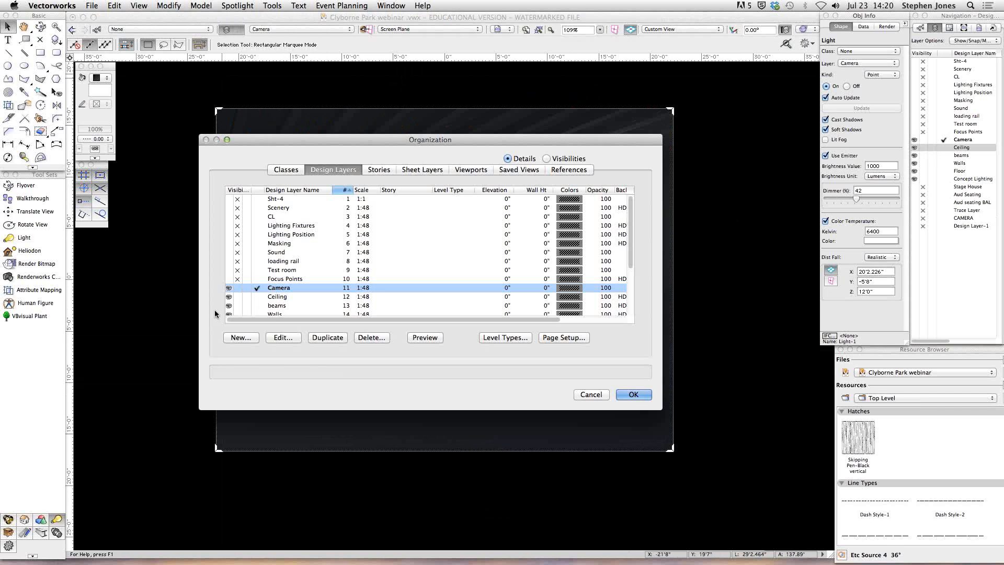
scroll(275, 291, down, 2)
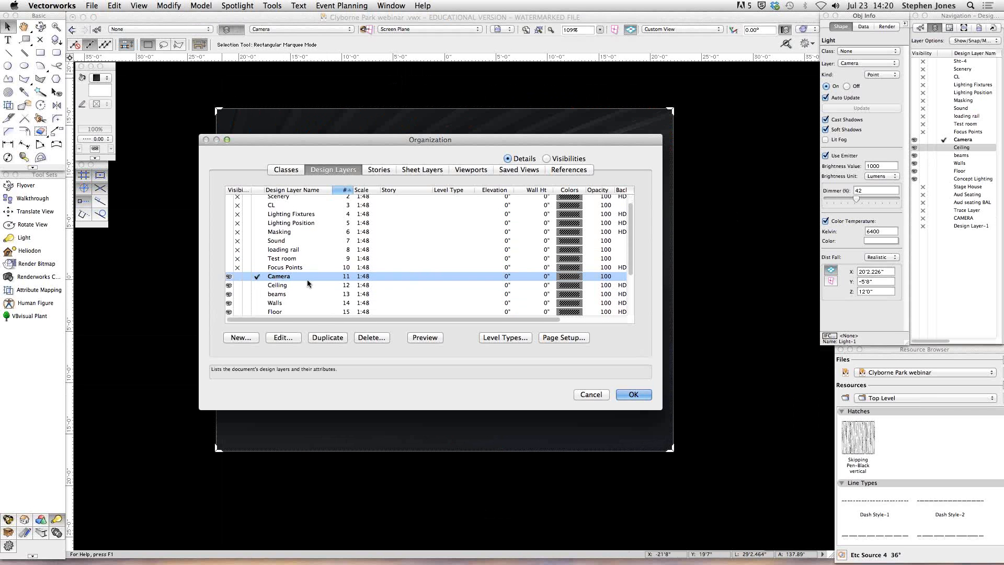
click(280, 337)
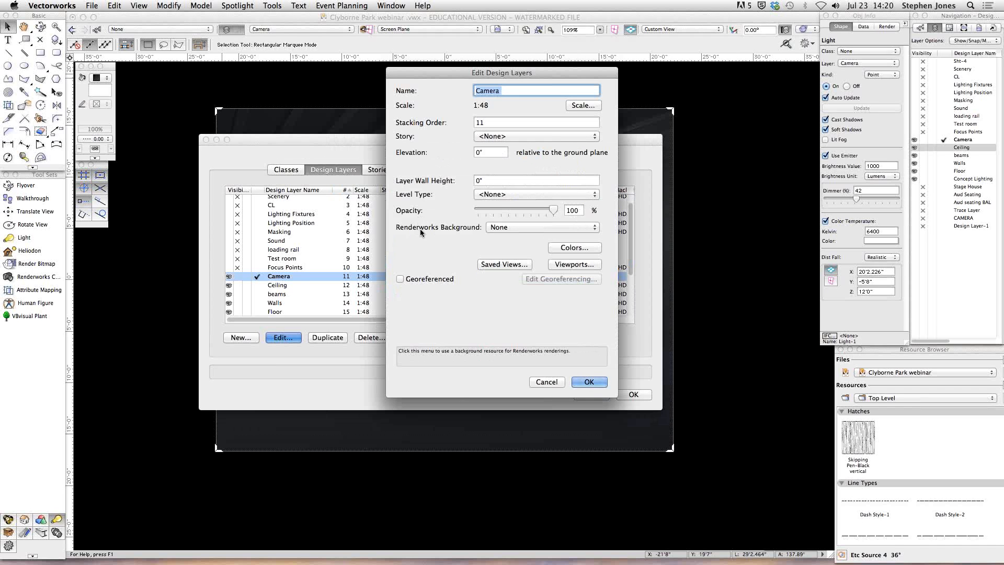
click(525, 228)
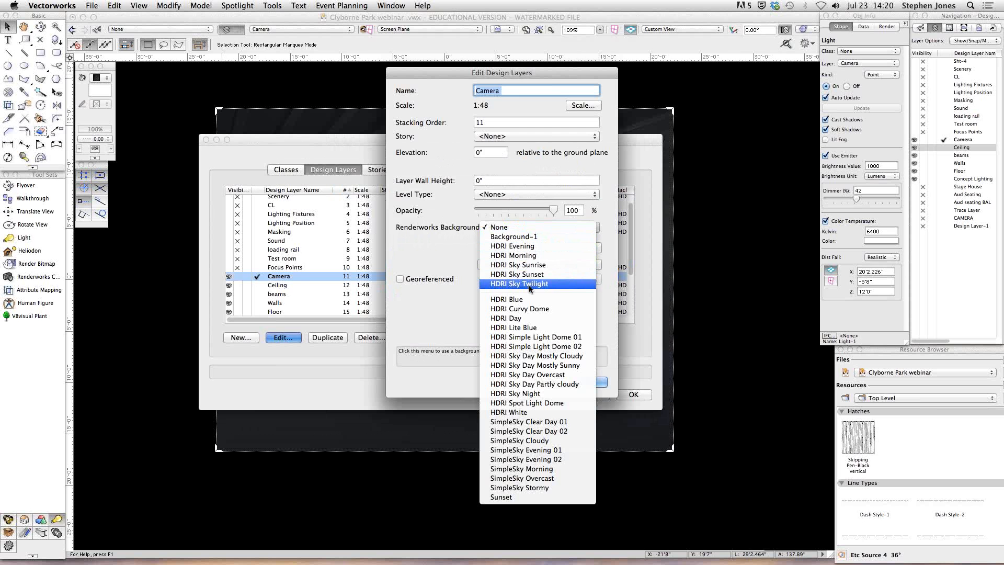
click(517, 274)
click(590, 381)
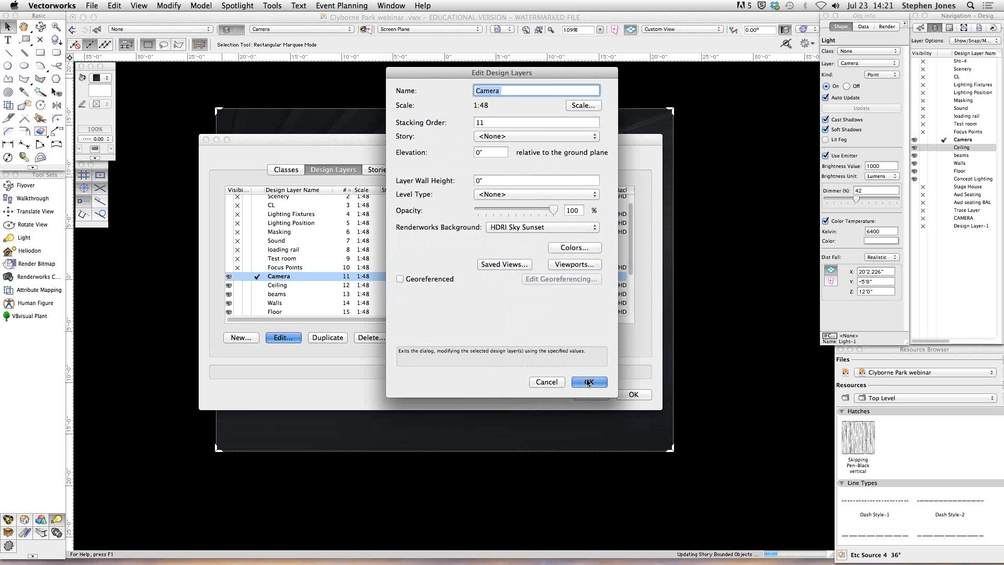
click(634, 394)
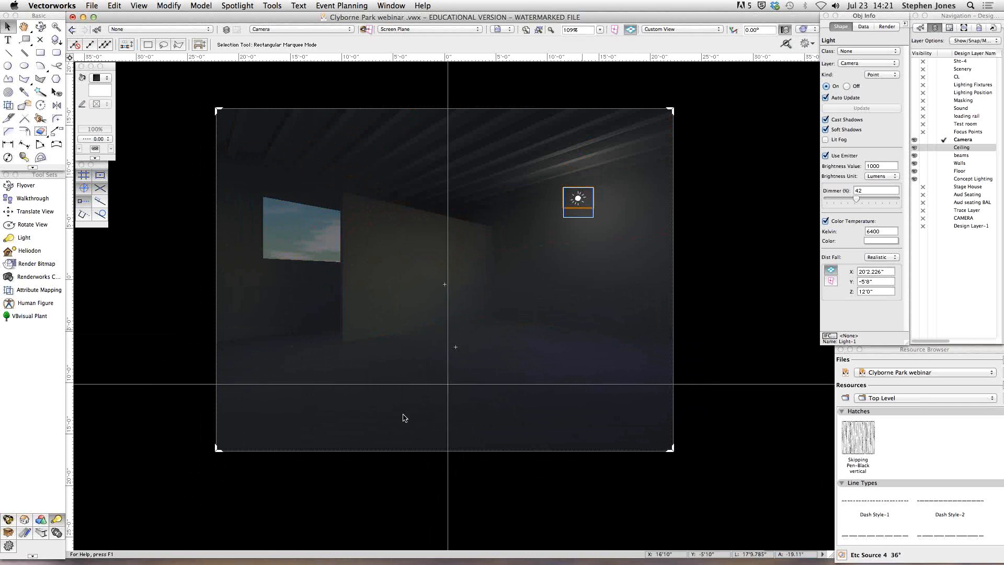
Leave the camera view, orbit to an exterior view of the room model, and render it in Fast Renderworks.
key(F5)
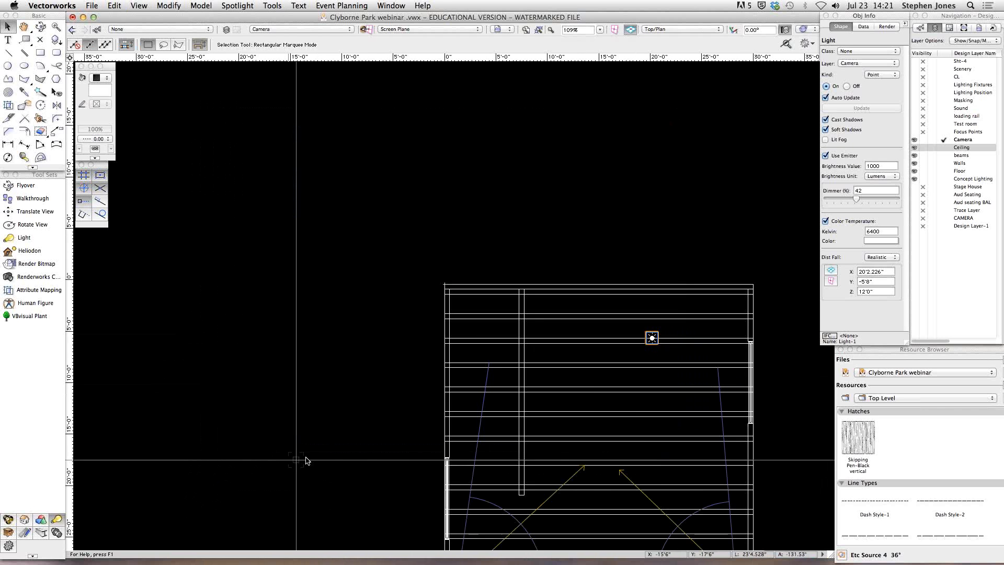
scroll(350, 341, down, 4)
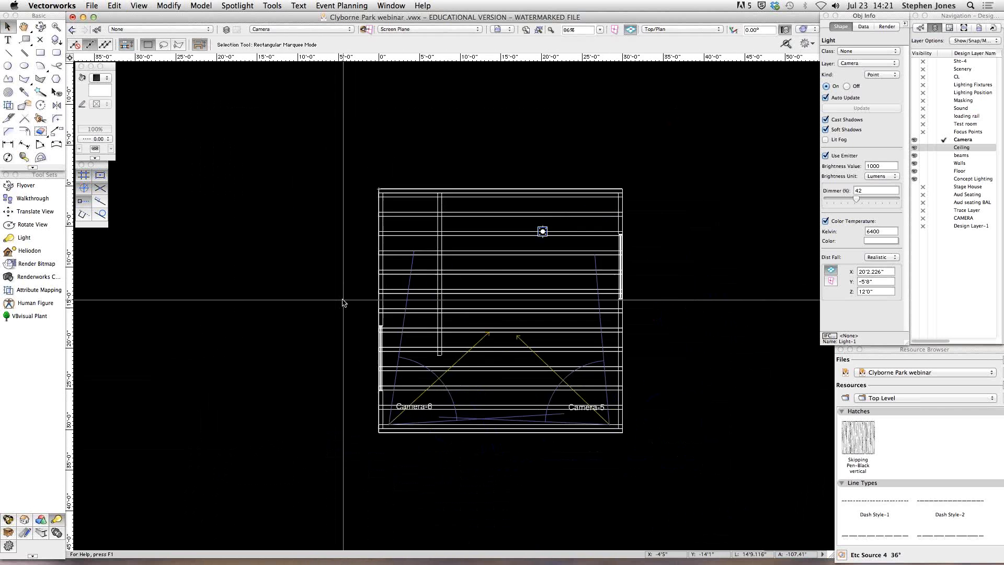
scroll(343, 302, down, 1)
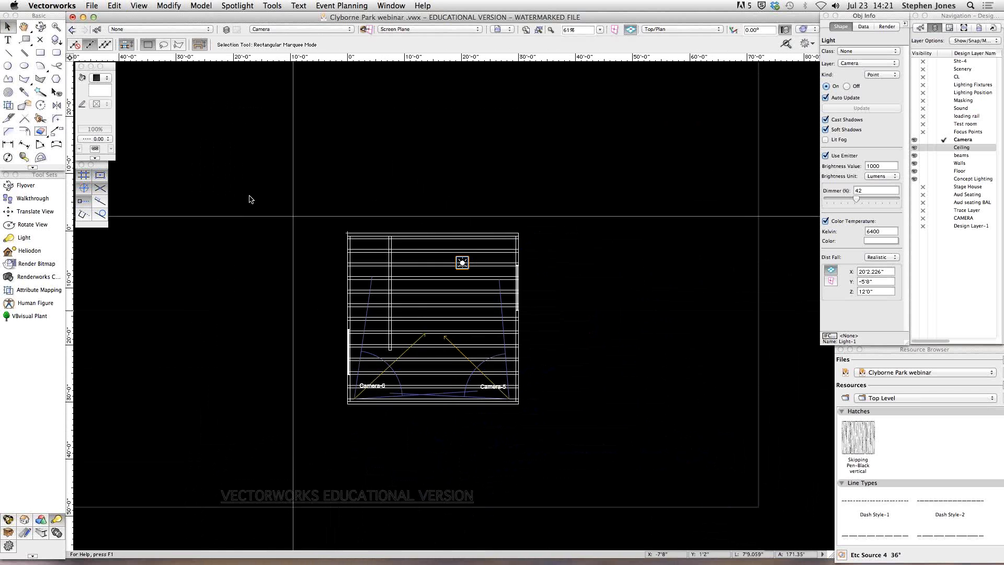
click(40, 27)
drag(405, 457, 369, 411)
click(805, 29)
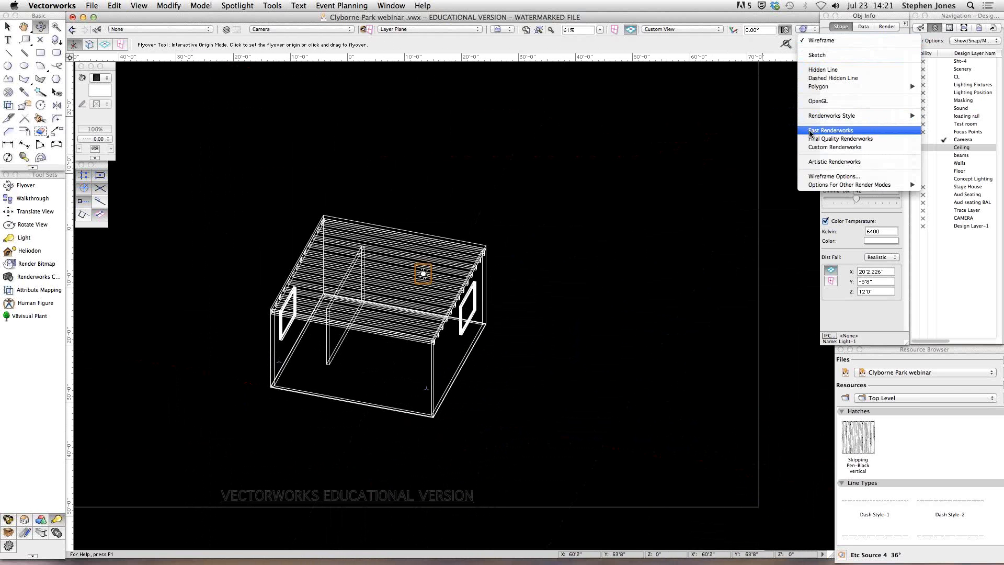
click(795, 130)
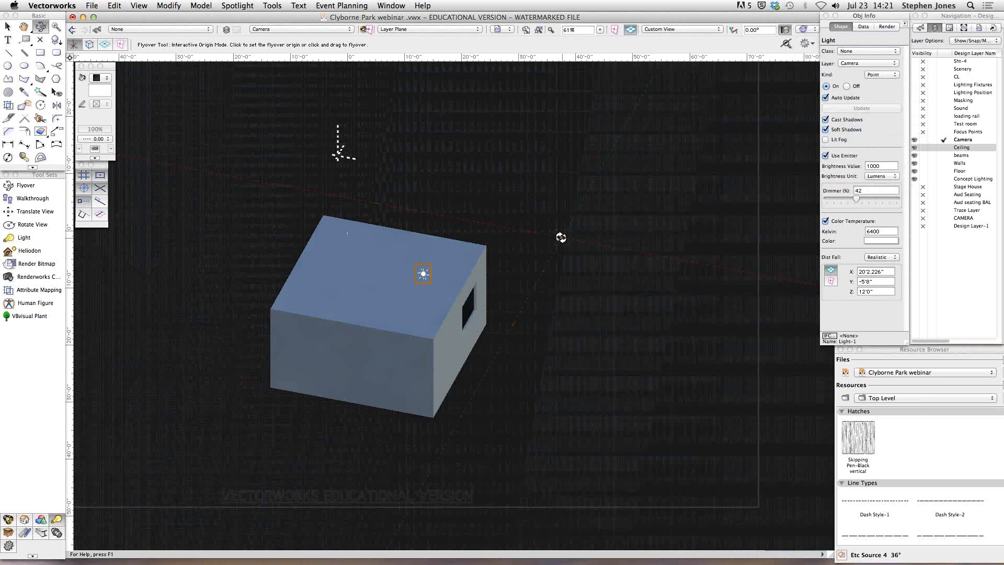
Return to plan, activate the Camera-5 view, and render the room in Fast Renderworks.
key(super+5)
key(x)
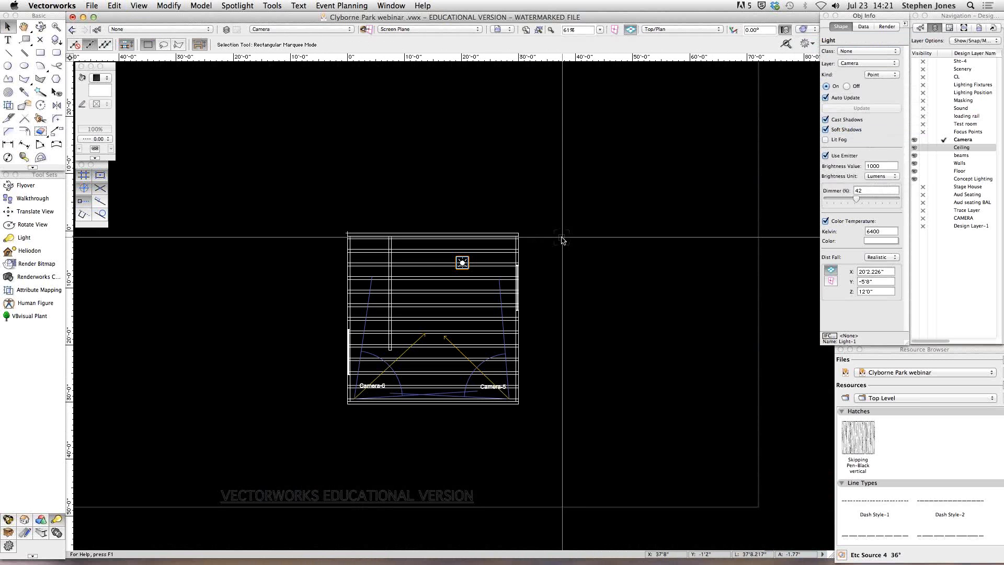
double_click(462, 355)
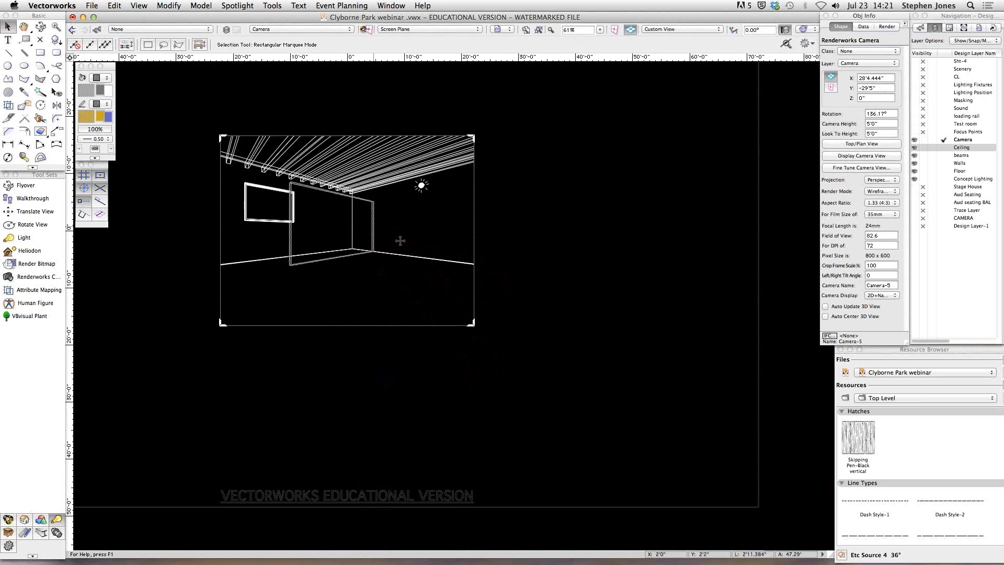
middle_drag(400, 240, 546, 272)
scroll(526, 282, up, 2)
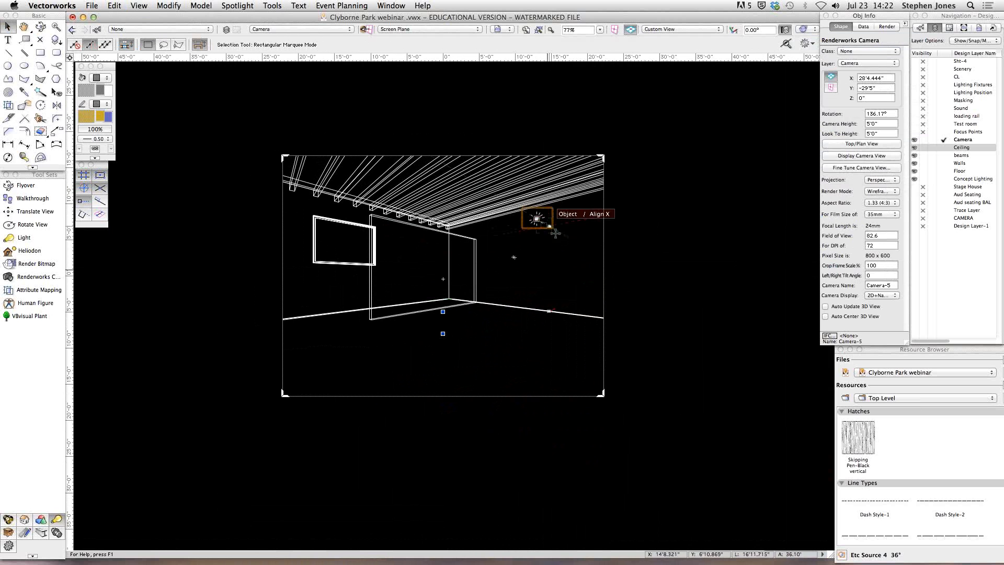
click(804, 29)
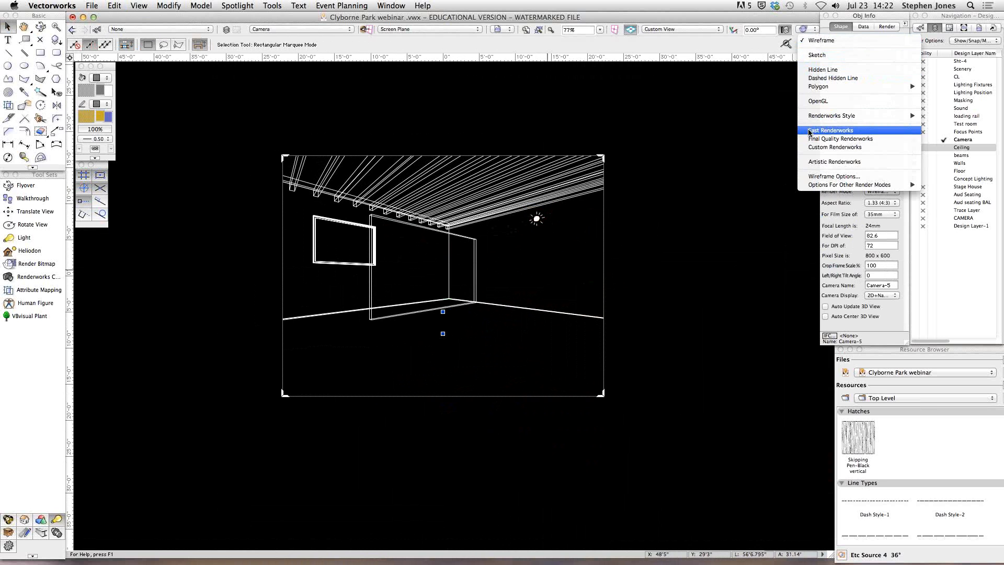
click(809, 130)
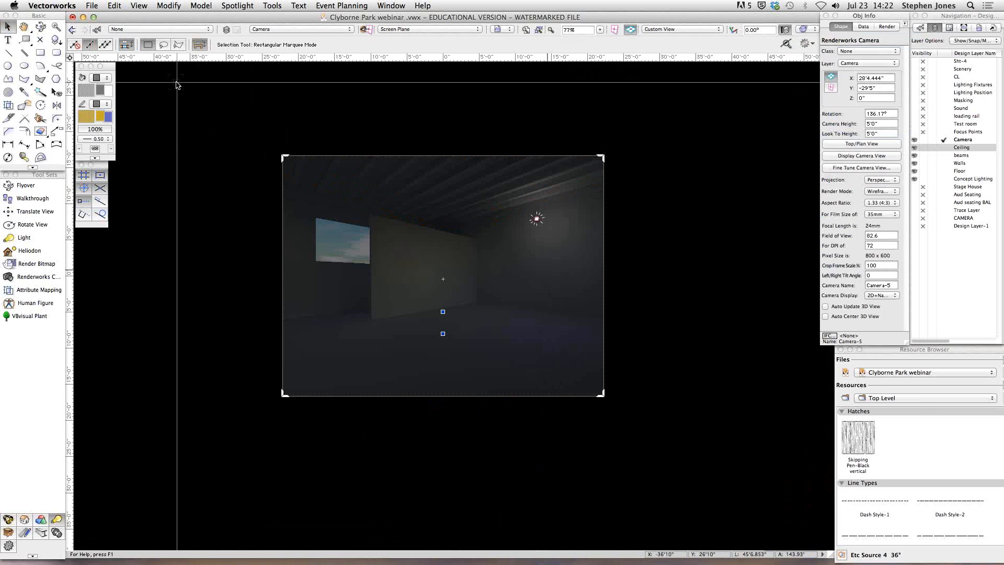
Place a point light outside the room's window wall from the Camera-5 view.
click(21, 238)
click(20, 238)
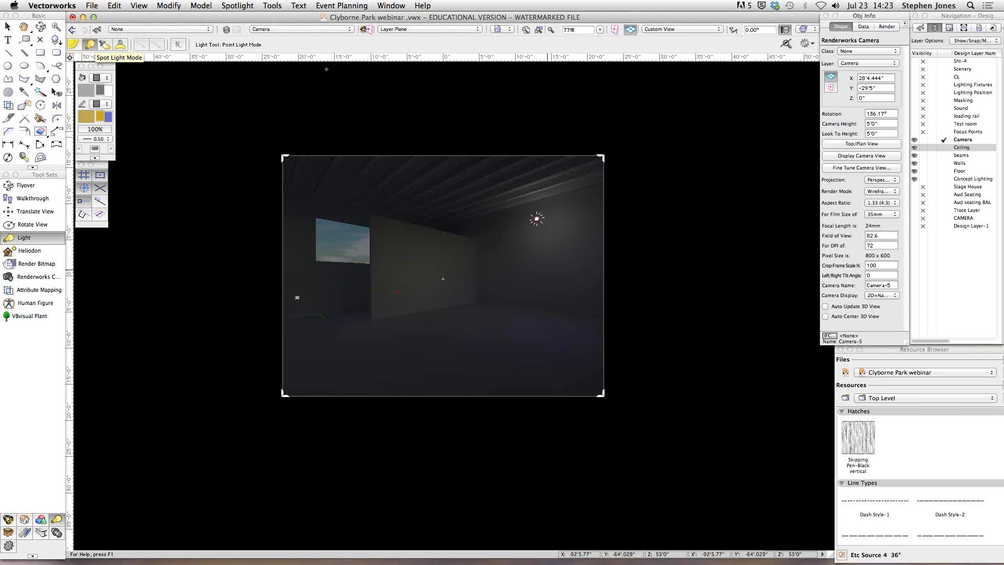
click(287, 100)
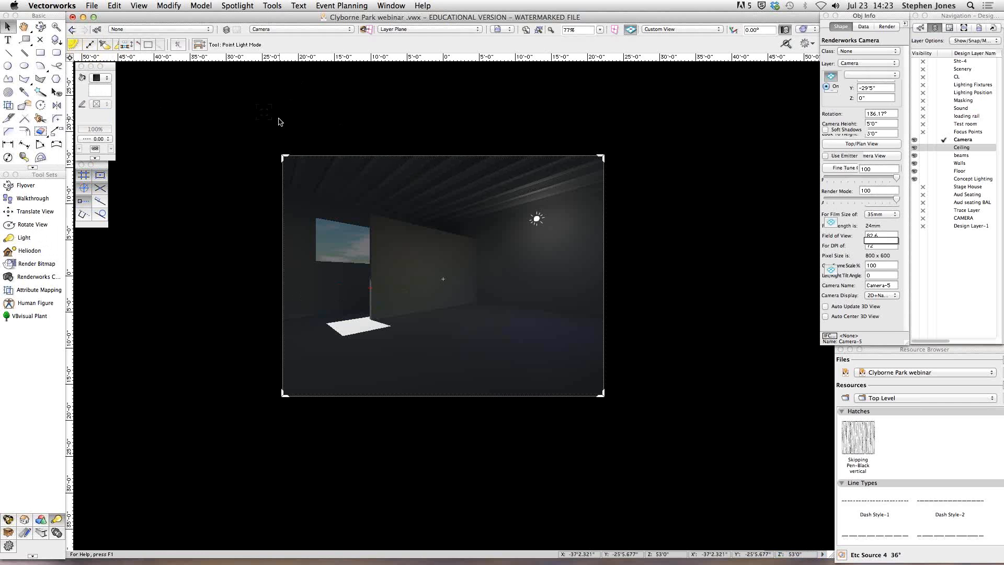
key(x)
Return to plan and delete the point light just placed outside the room.
key(super+5)
middle_drag(305, 151, 260, 82)
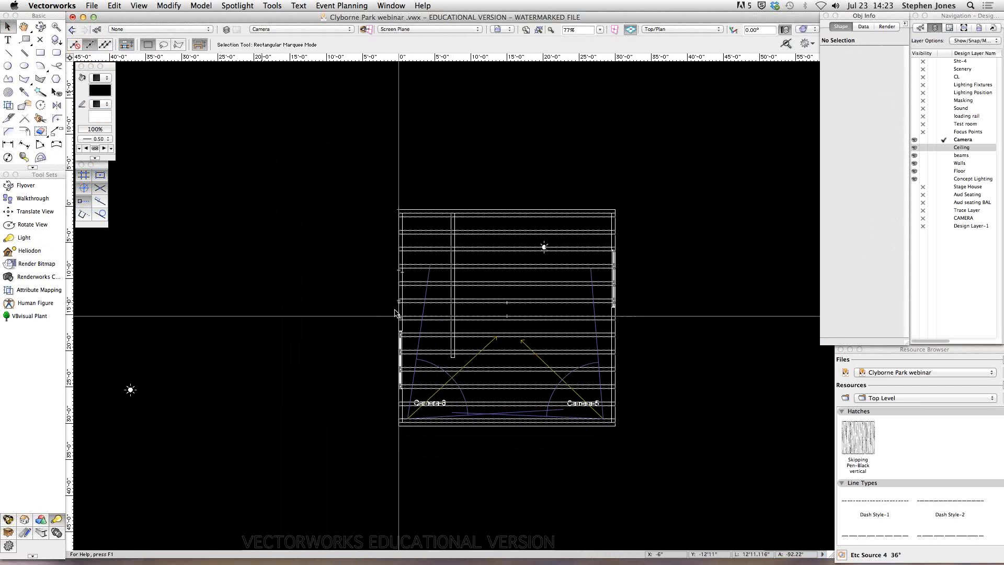
middle_drag(353, 364, 325, 272)
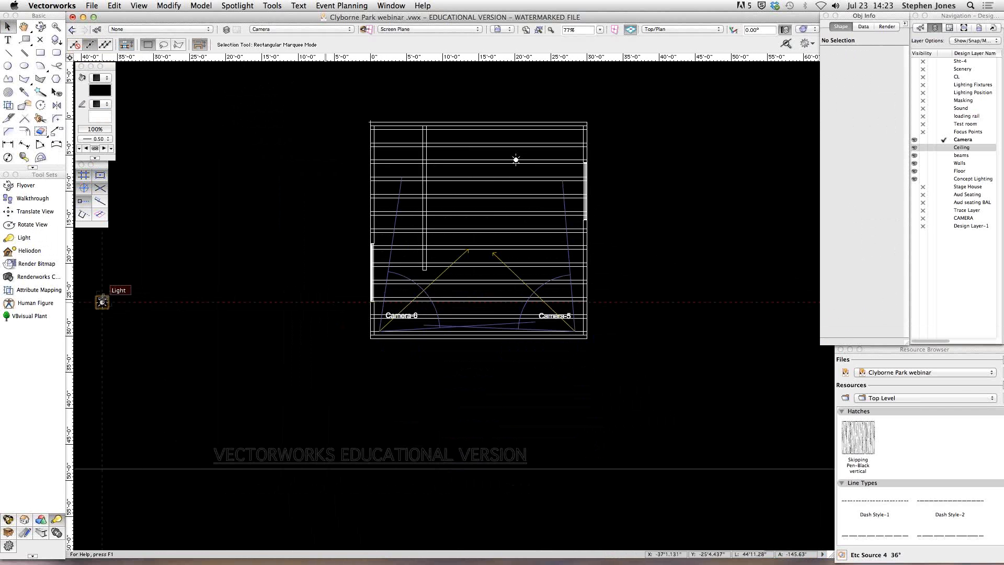
click(102, 302)
key(Delete)
middle_drag(368, 365, 368, 401)
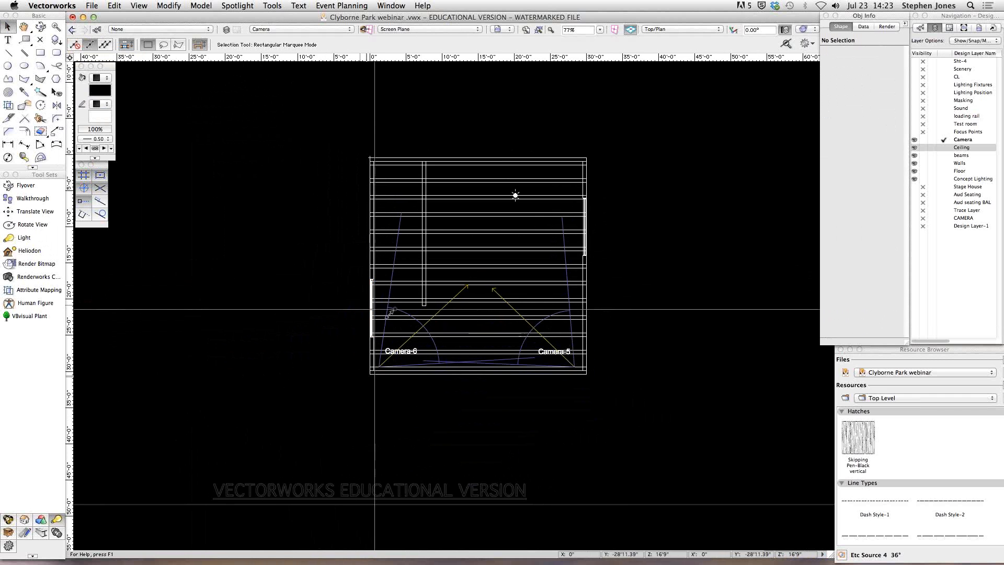
In plan, place a spot light about 10'10" outside the window wall, aimed toward the room, and set its Z height to 20'.
click(19, 238)
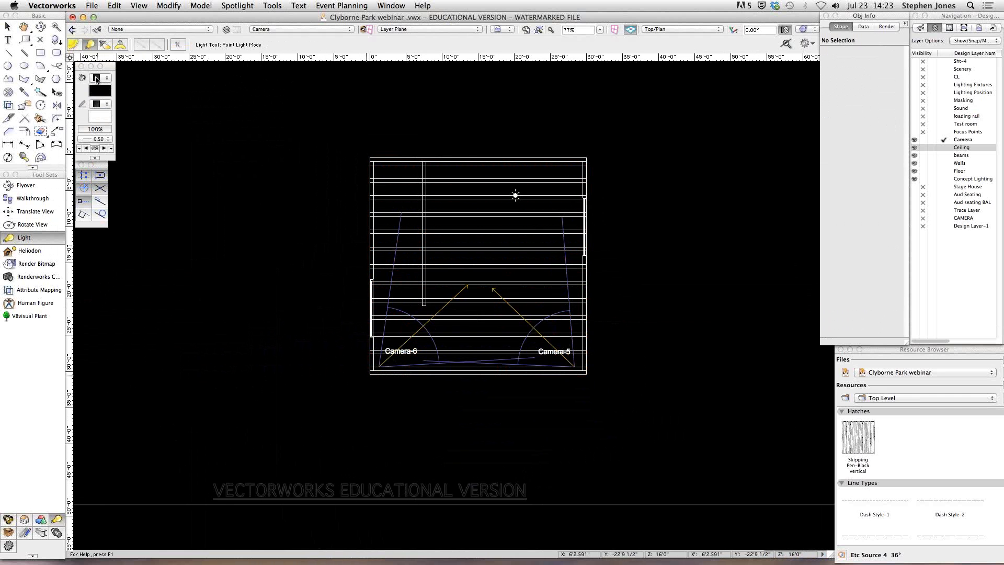
click(104, 45)
click(298, 303)
click(333, 308)
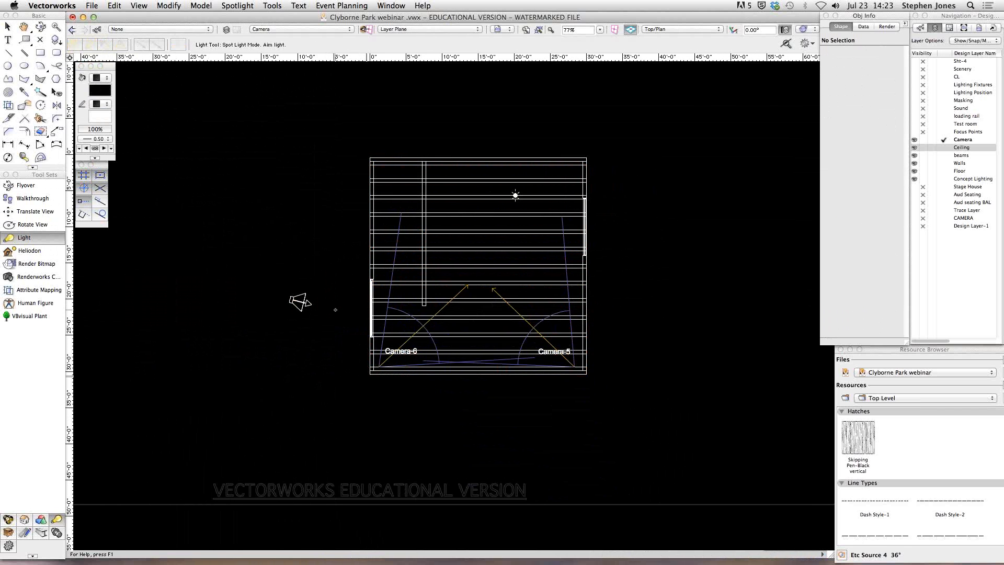
scroll(878, 188, down, 3)
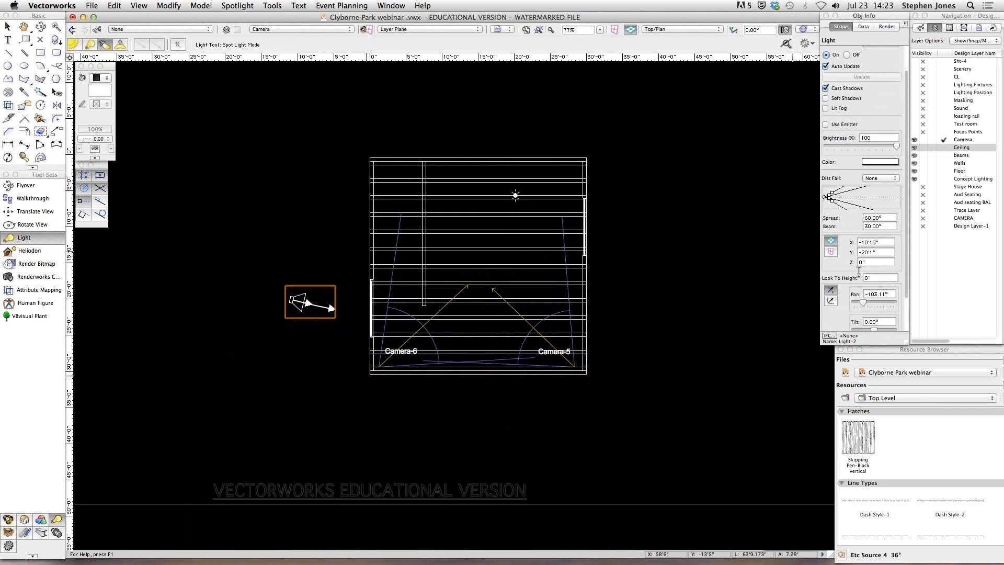
click(868, 224)
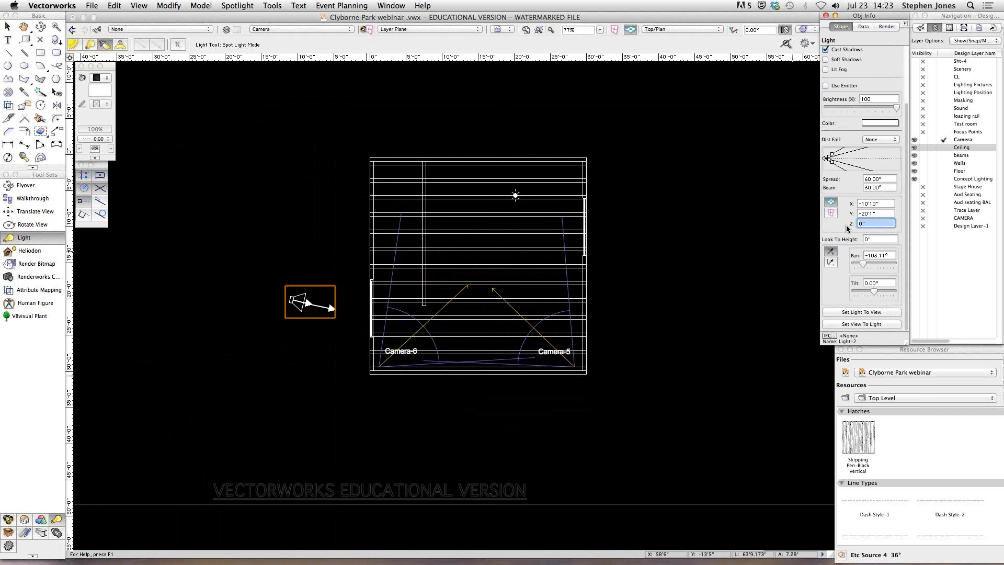
text(20')
key(Return)
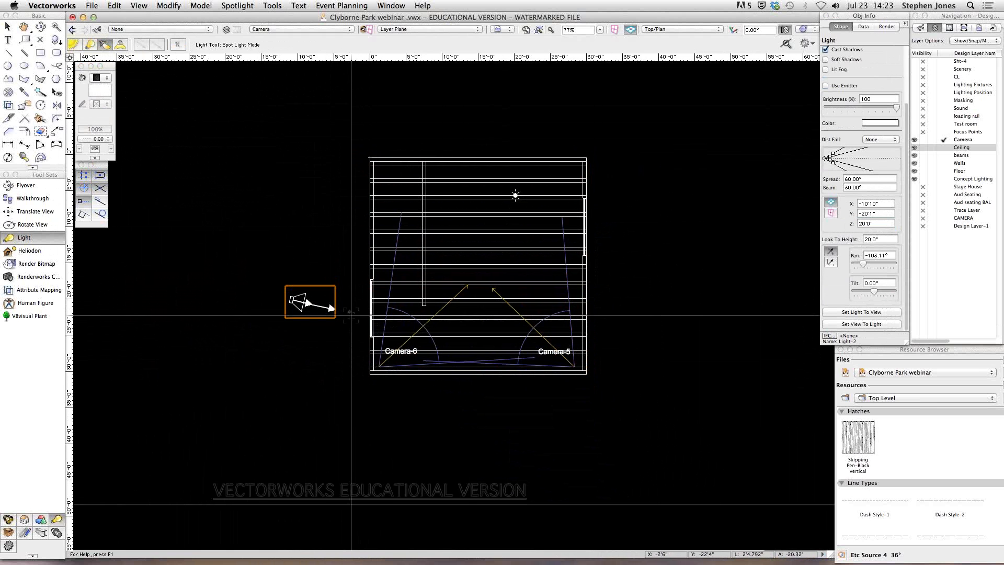
Switch to the front view and tilt the spot light 36° down toward the room.
click(662, 29)
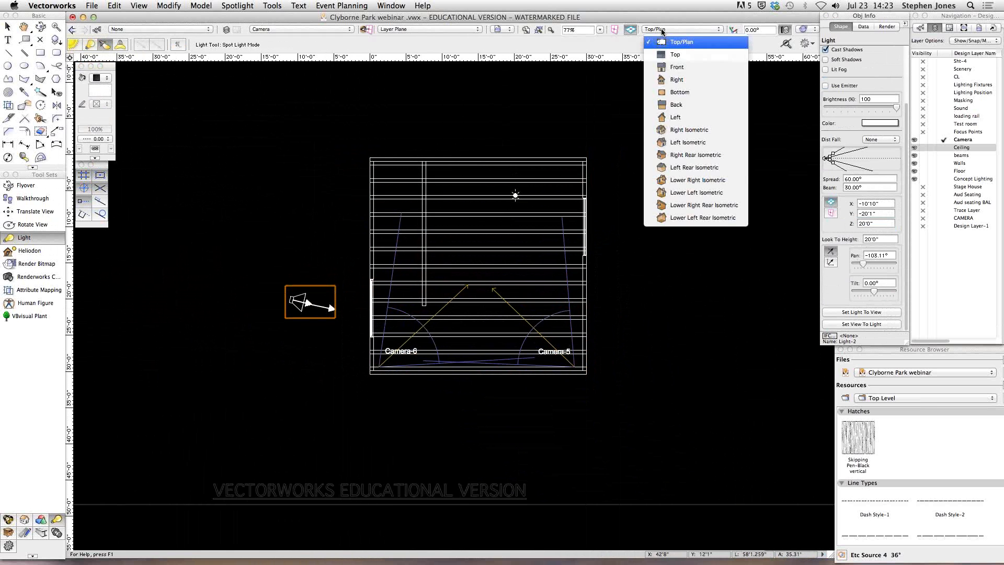
click(674, 67)
key(h)
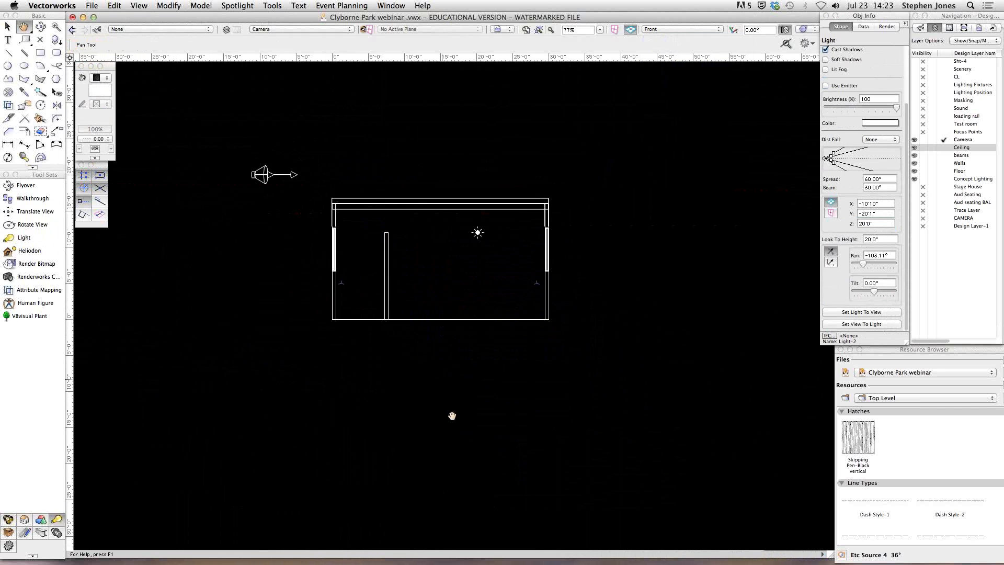
middle_drag(452, 416, 463, 475)
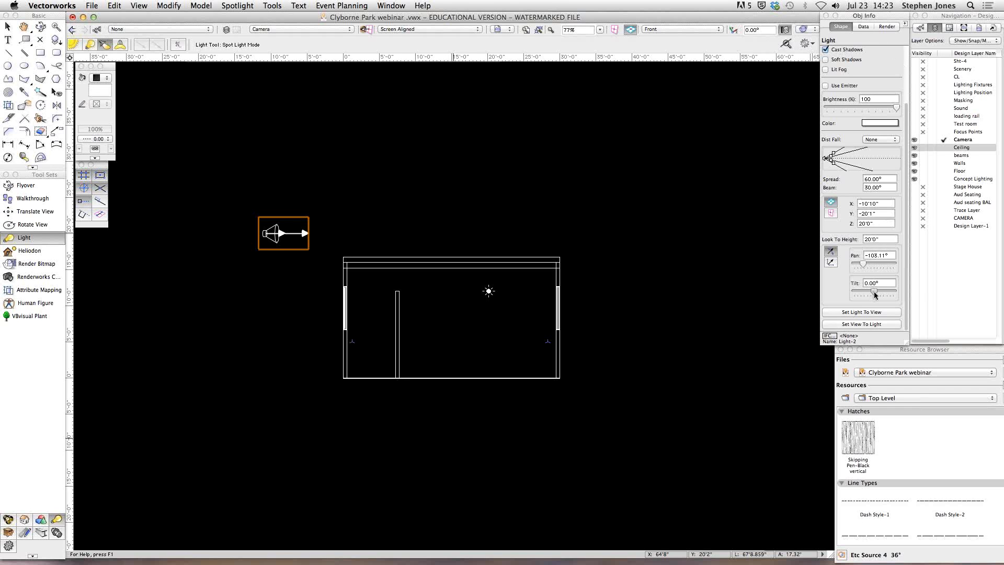
drag(873, 291, 882, 291)
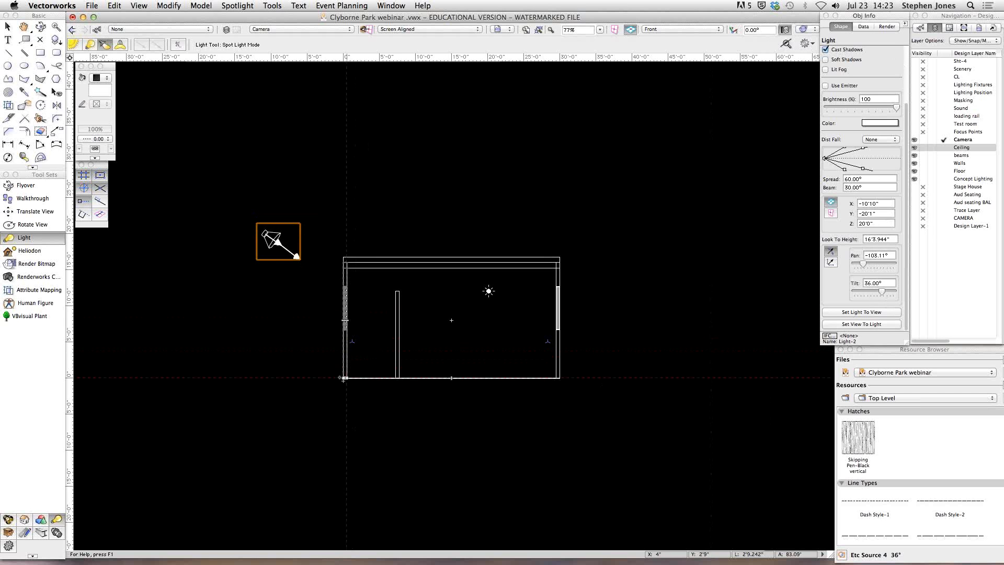
key(shift+c)
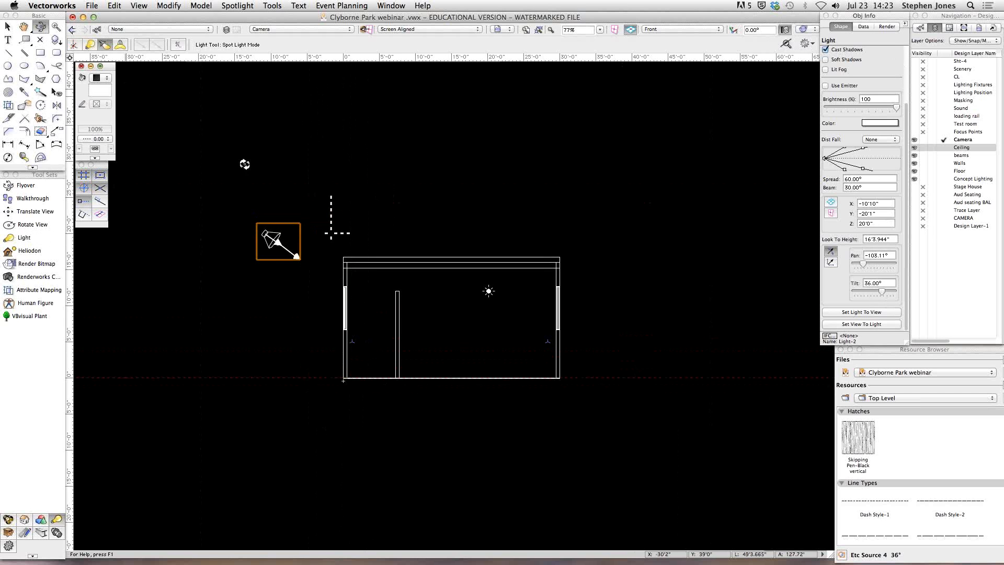
drag(387, 377, 413, 465)
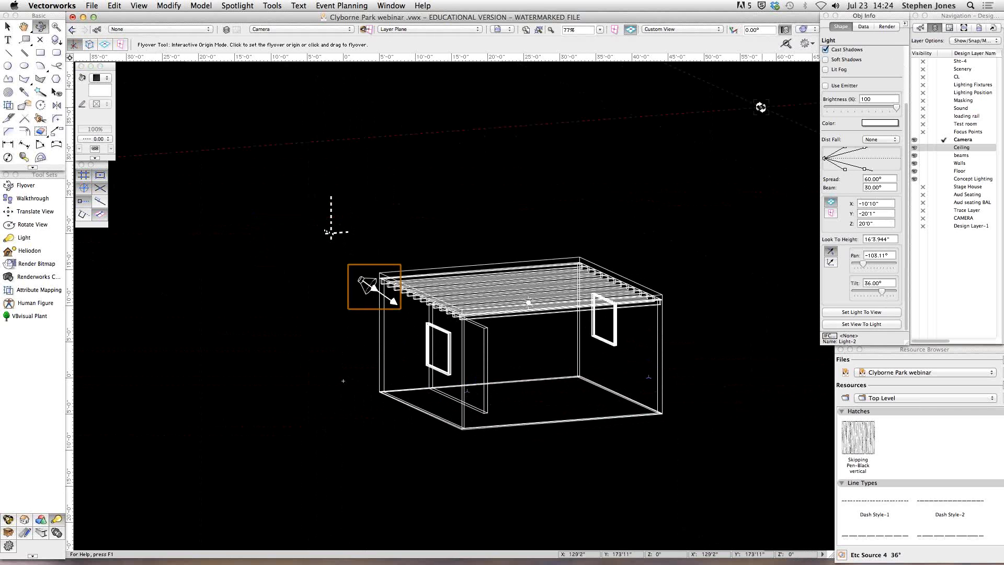
click(806, 32)
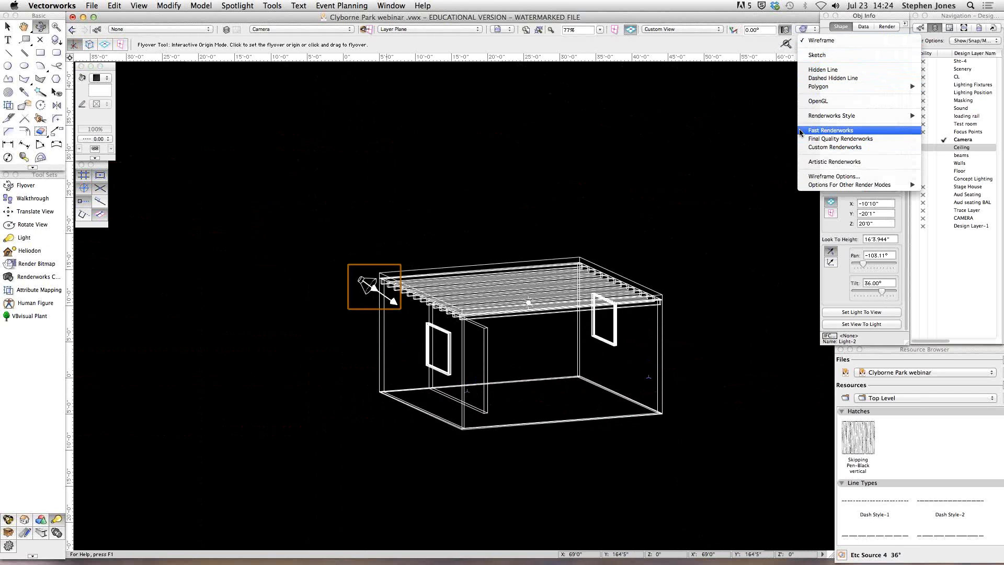
click(558, 135)
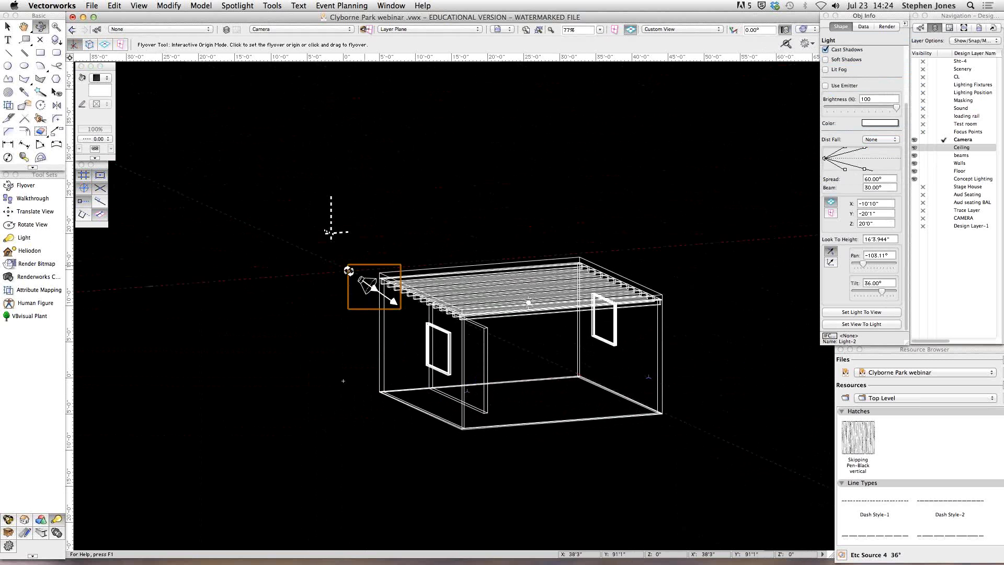
key(super+5)
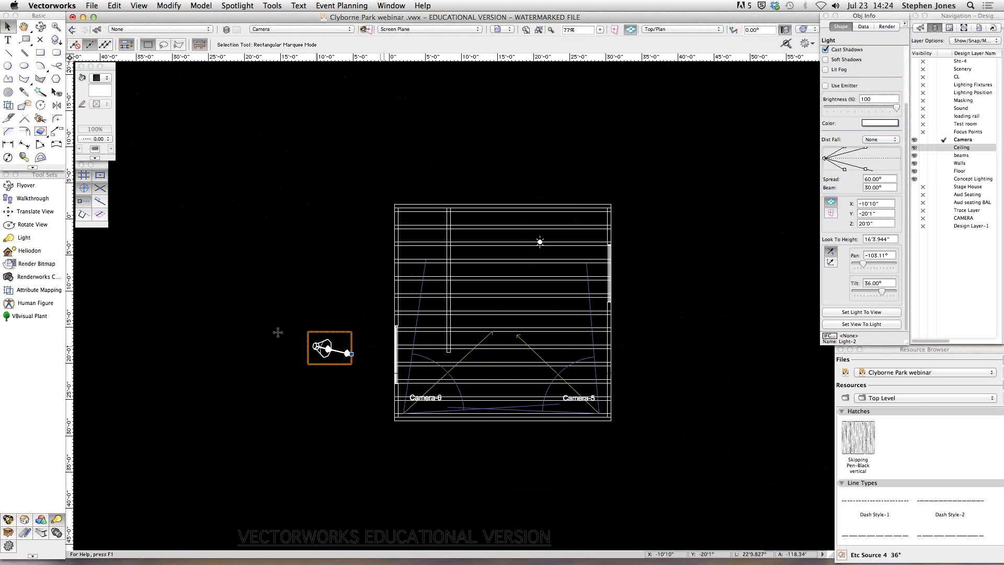
click(23, 237)
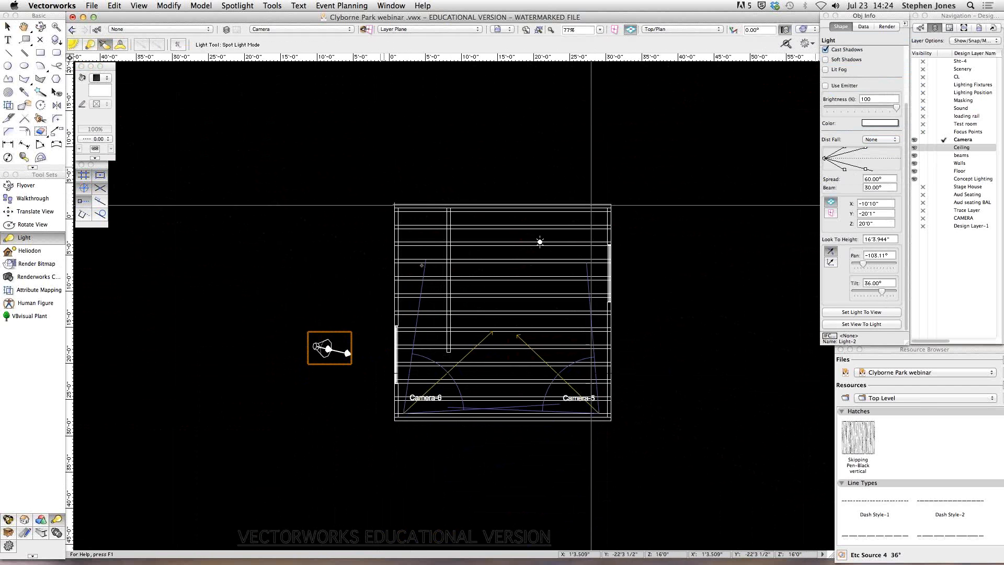
click(705, 28)
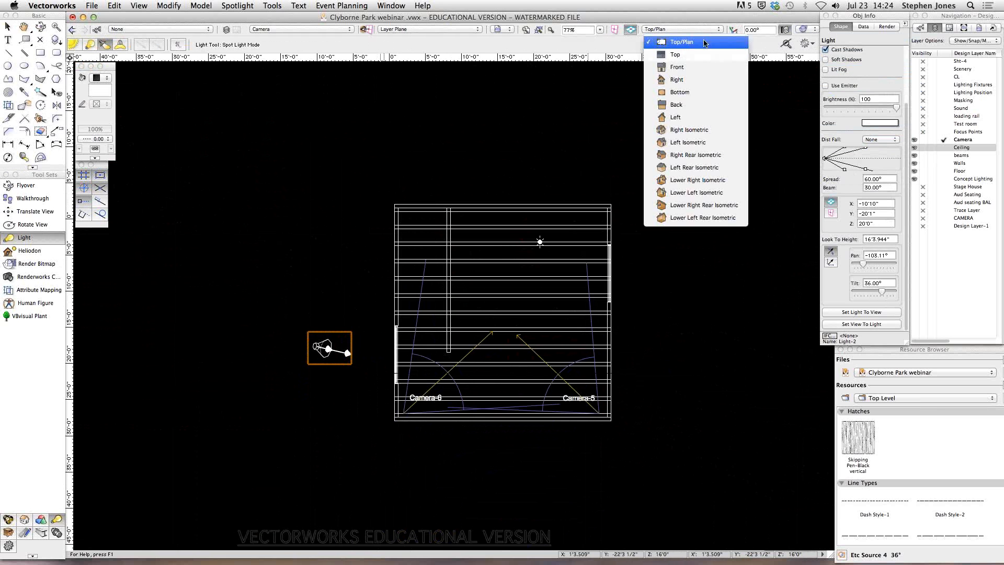
click(239, 169)
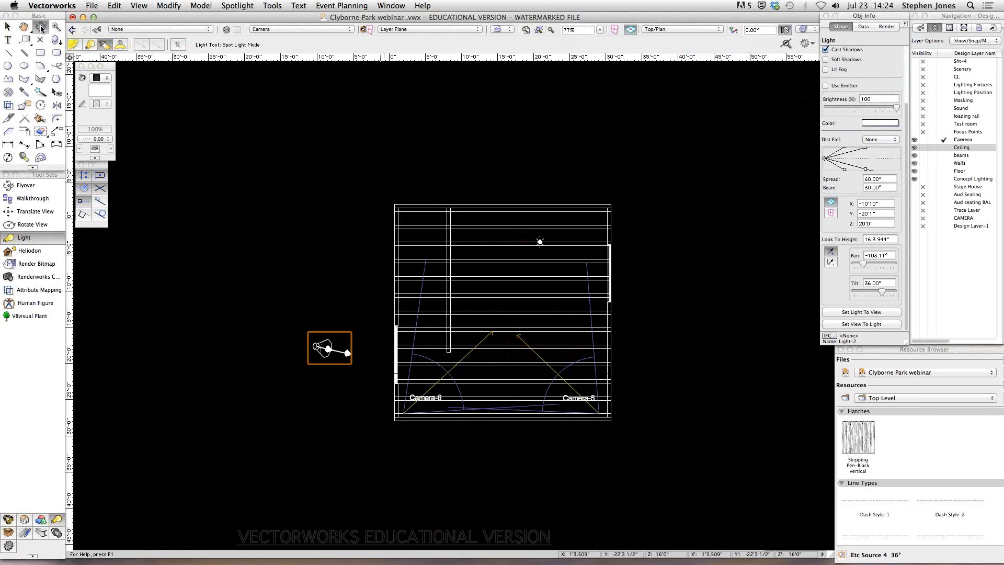
Orbit to an exterior view facing the window wall beside the spot light and render it in Fast Renderworks.
click(41, 27)
drag(383, 101, 439, 340)
middle_drag(439, 340, 318, 428)
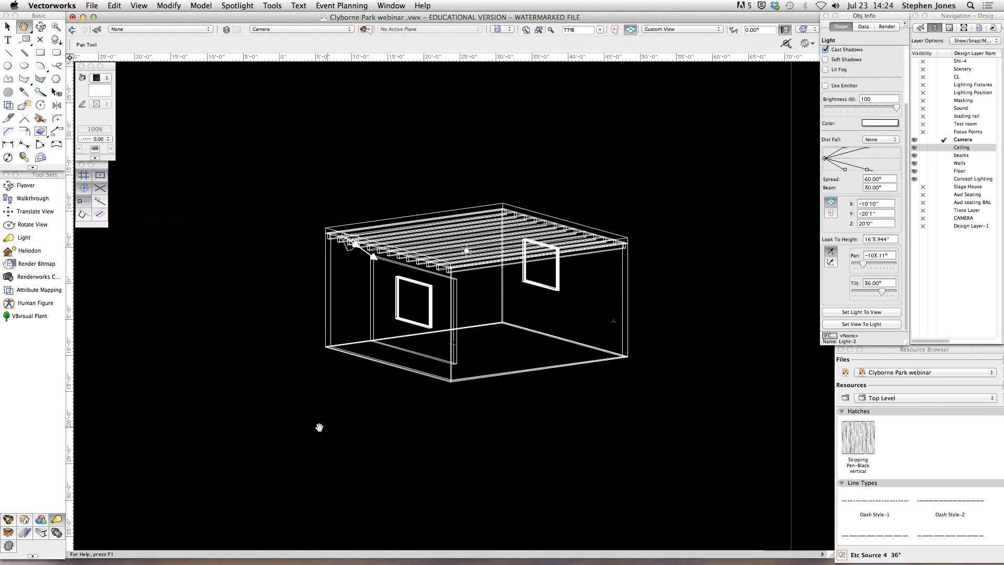
scroll(375, 405, up, 2)
click(803, 28)
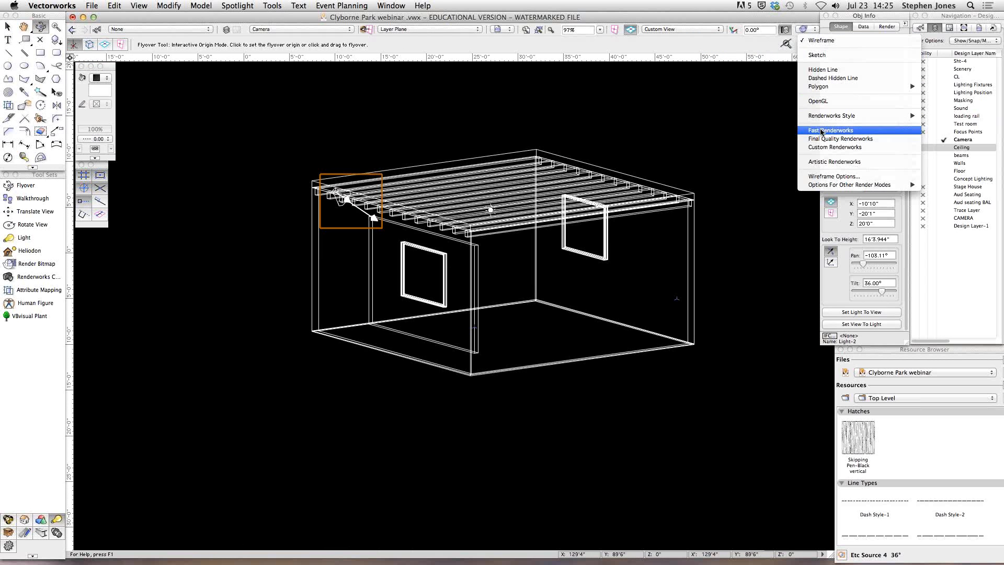
click(816, 131)
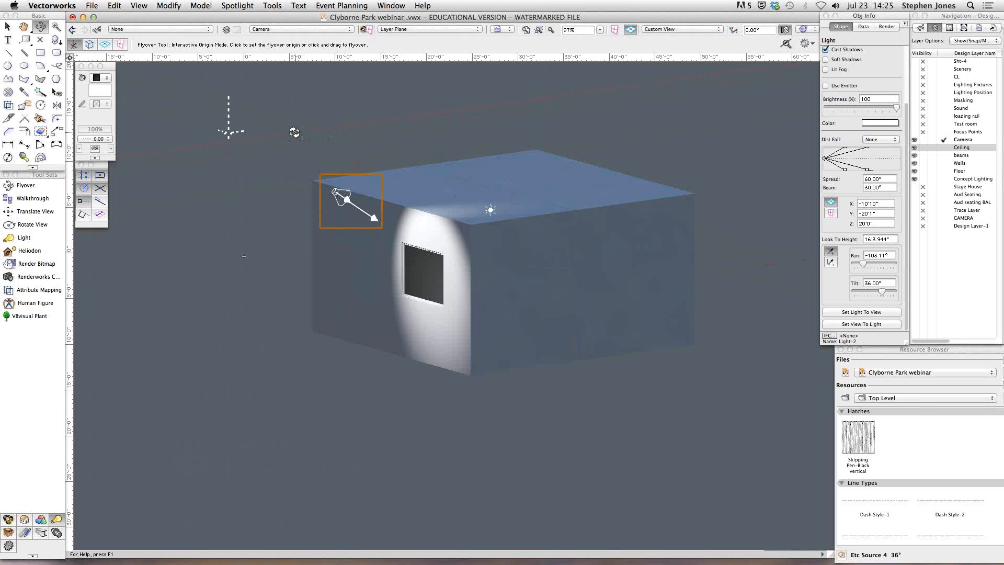
Try narrowing the spot light's spread to 30.14°, and widen it to 86.53° to cover the window wall.
key(x)
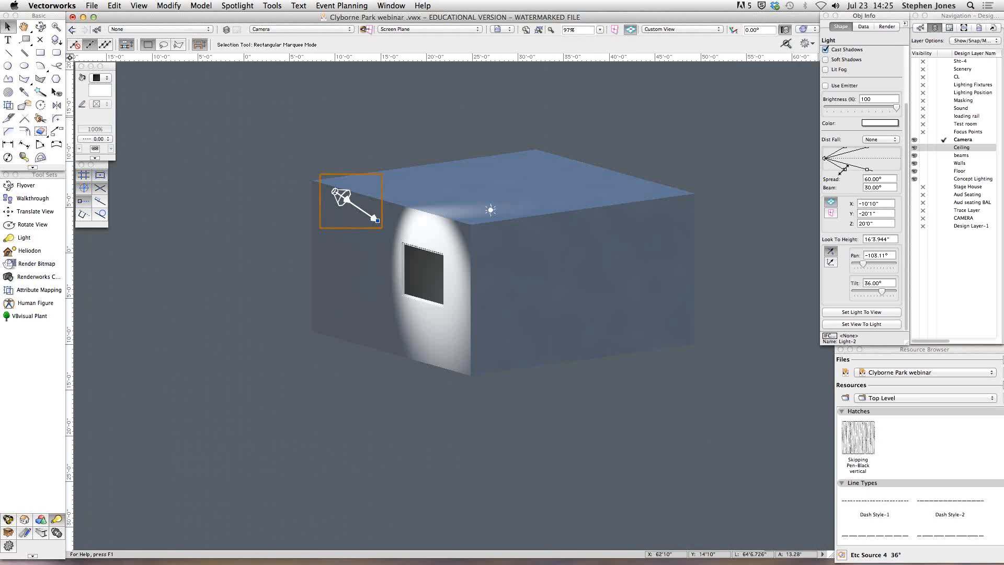
drag(843, 169, 853, 167)
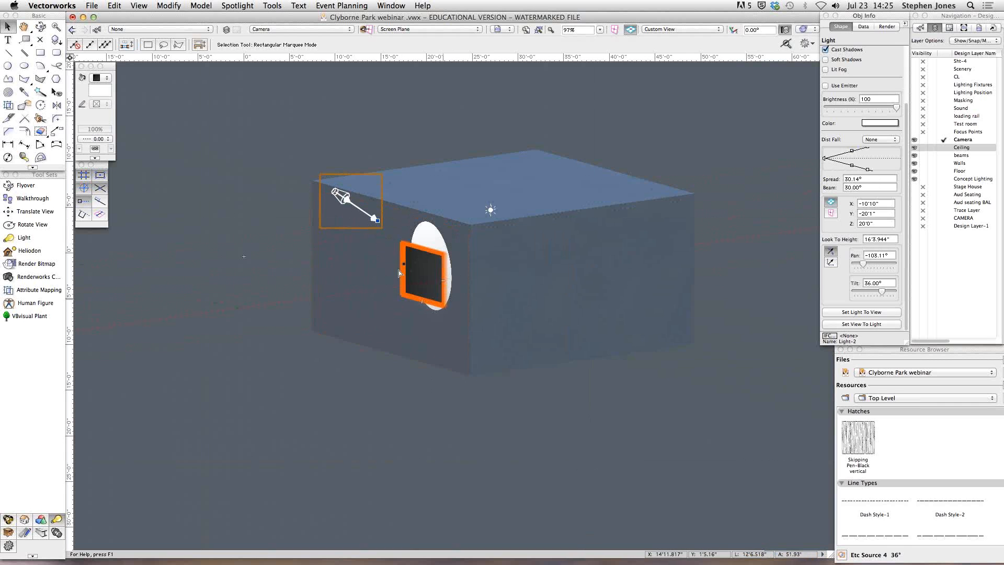
click(430, 307)
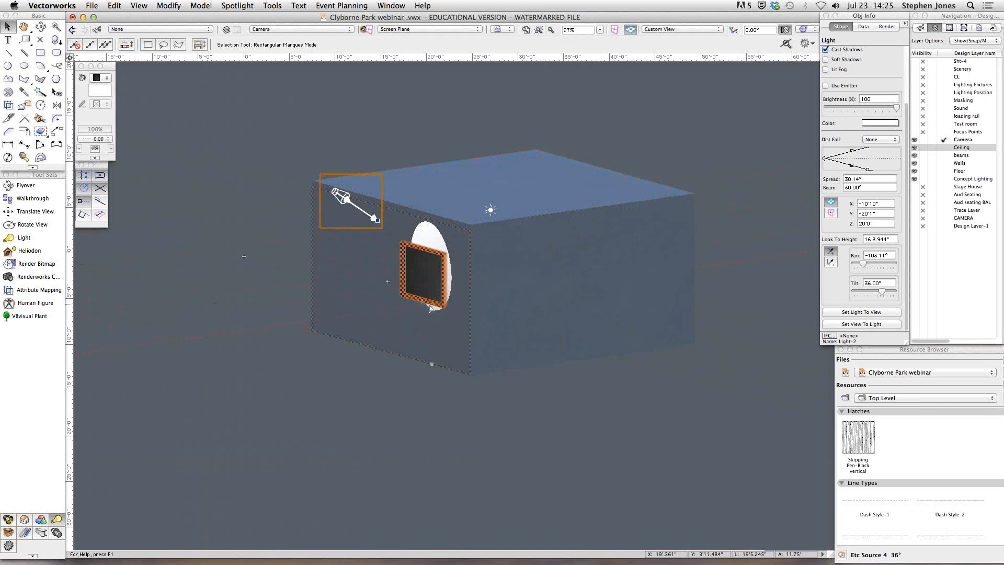
drag(852, 164, 840, 168)
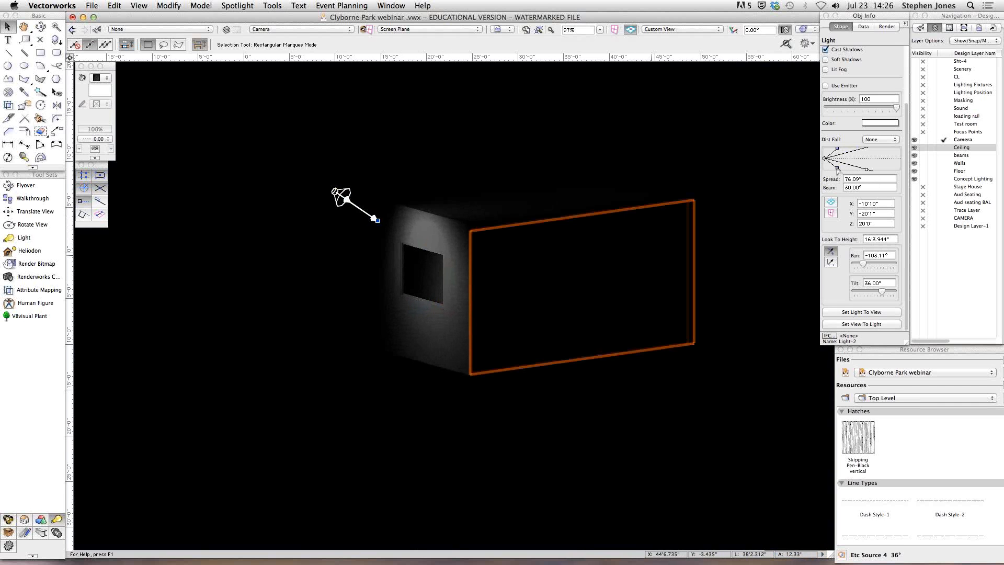
drag(840, 168, 833, 167)
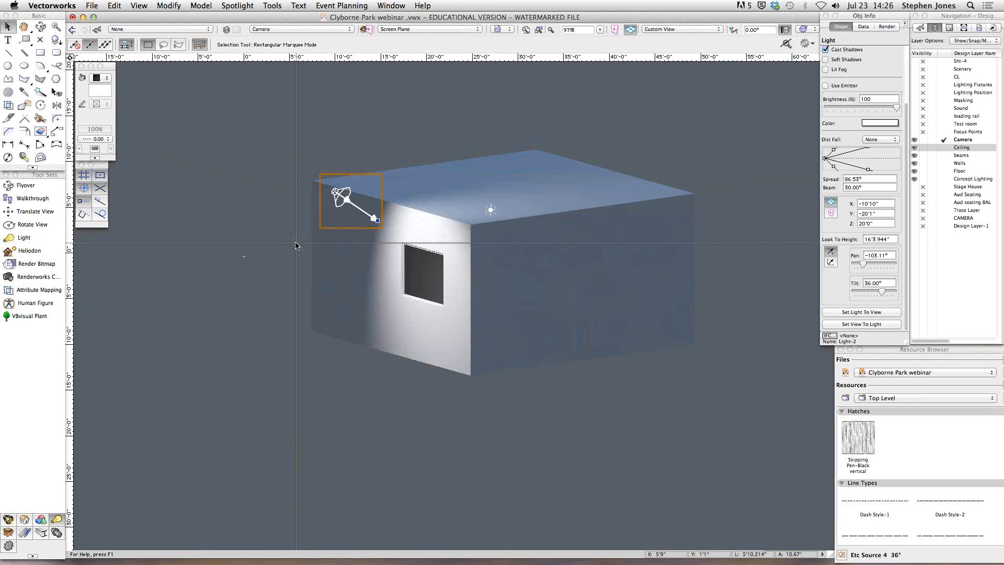
Go back to plan, activate the Camera-5 view, and render the spot-lit interior in Fast Renderworks.
key(super+5)
drag(435, 158, 470, 79)
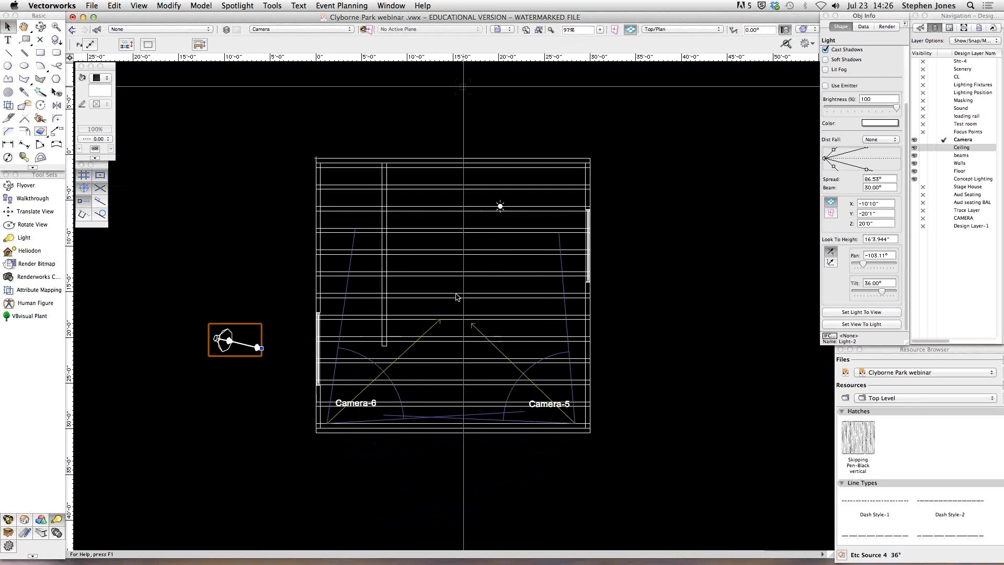
double_click(501, 355)
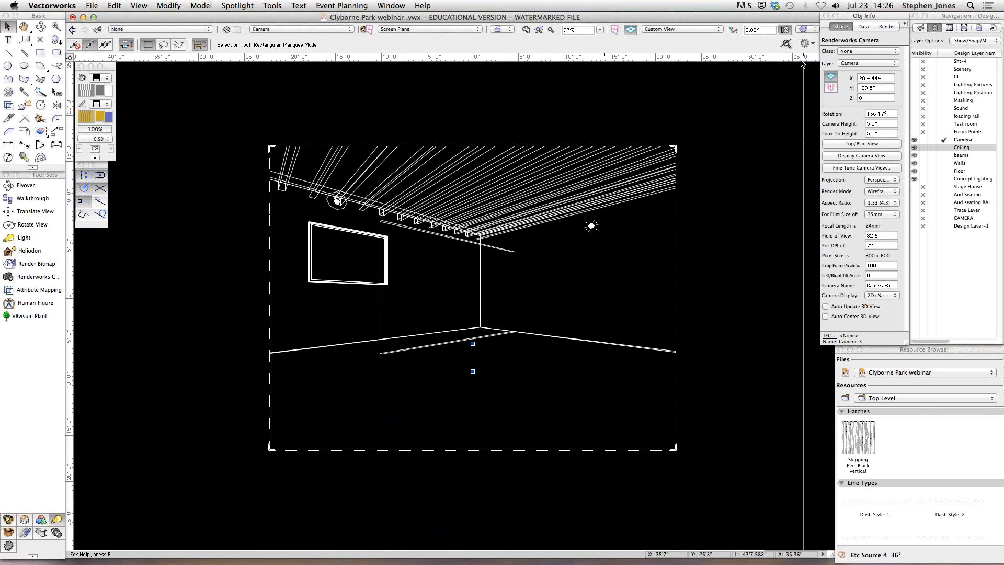
click(803, 28)
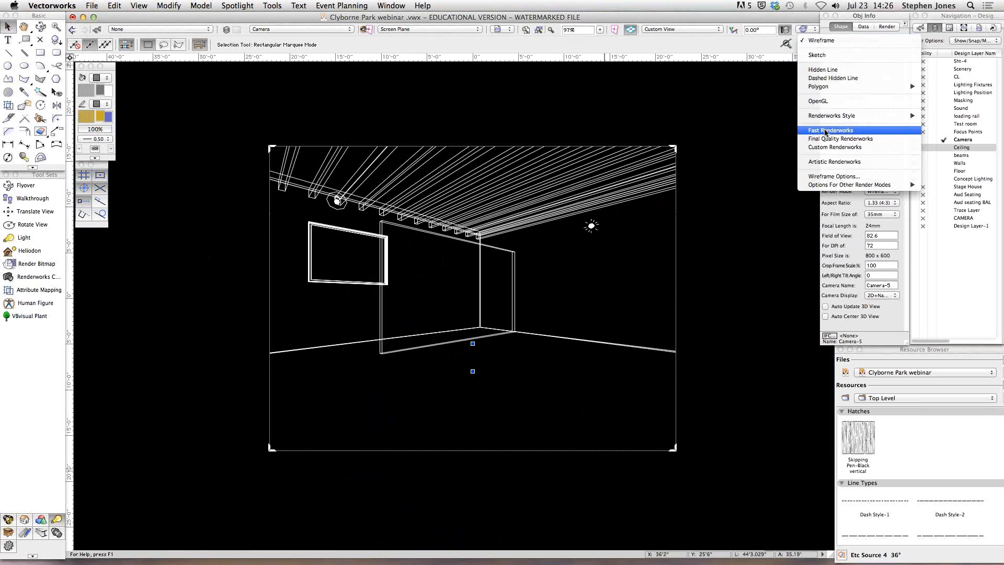
click(826, 131)
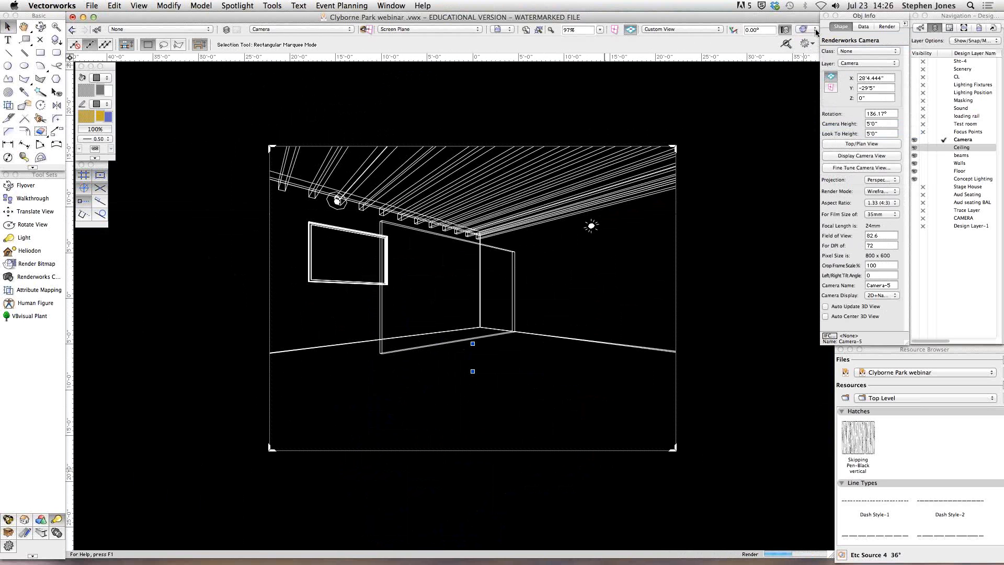
click(814, 29)
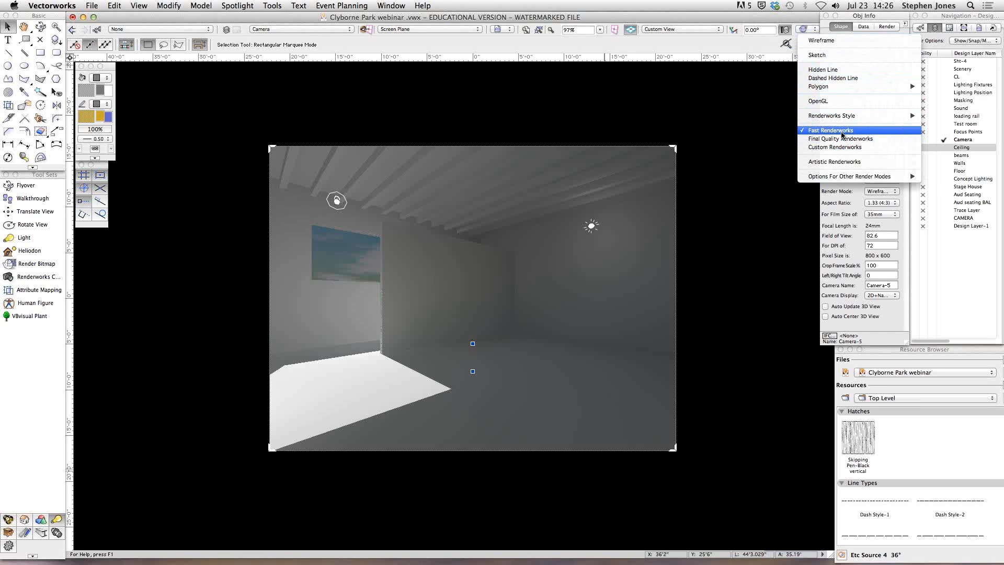
Select the exterior spot light and set its brightness to 40%.
click(813, 133)
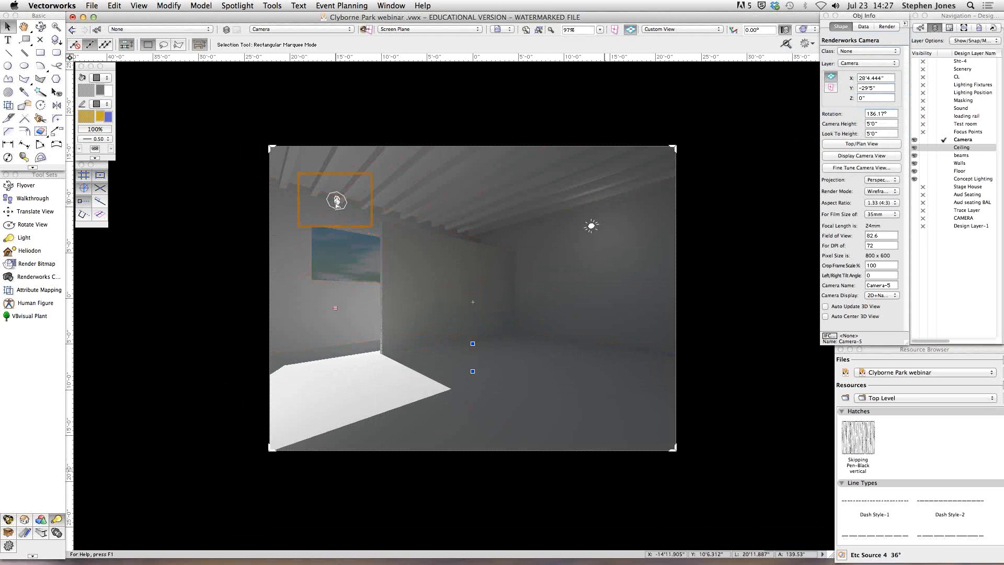
click(337, 202)
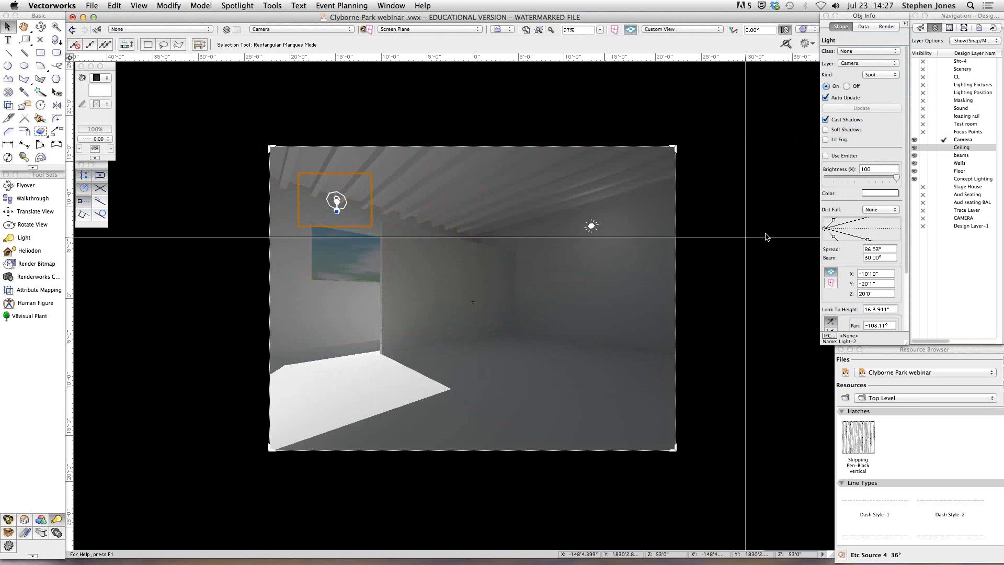
double_click(871, 168)
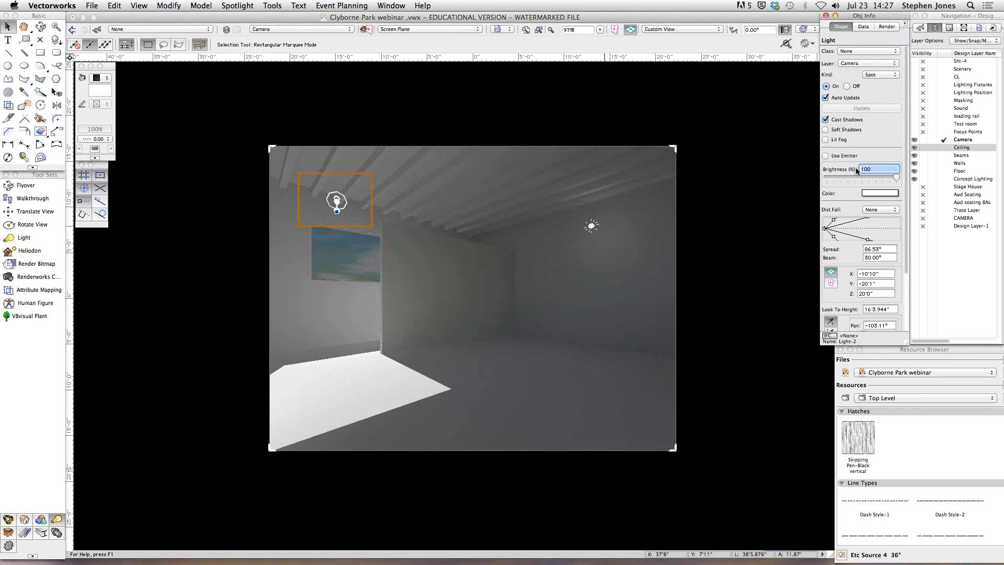
text(40)
key(Return)
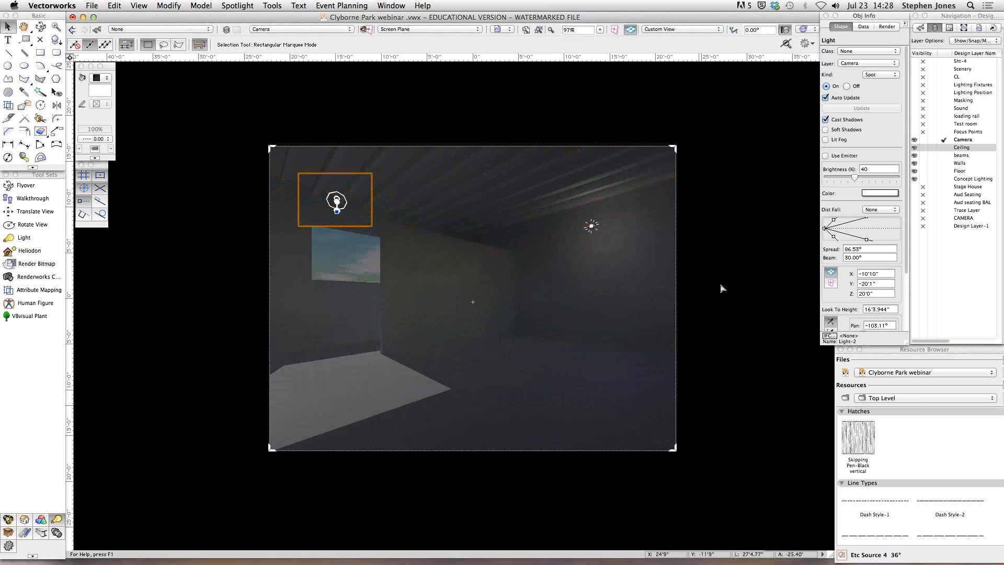
Go to plan, activate the Camera-5 view and render the dimmed interior in Fast Renderworks, declining the backup copy.
key(super+shift+w)
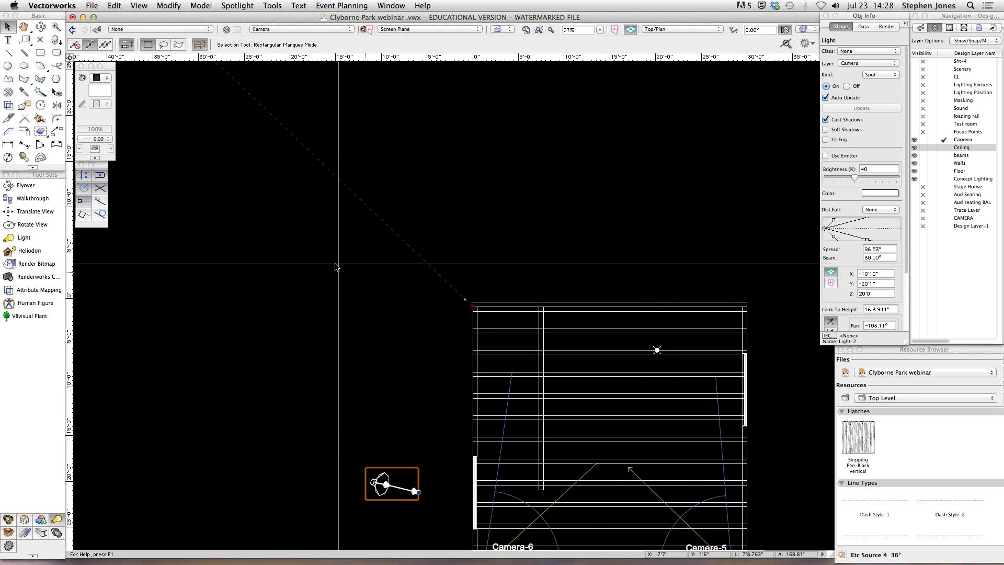
scroll(337, 264, down, 1)
middle_drag(351, 273, 277, 124)
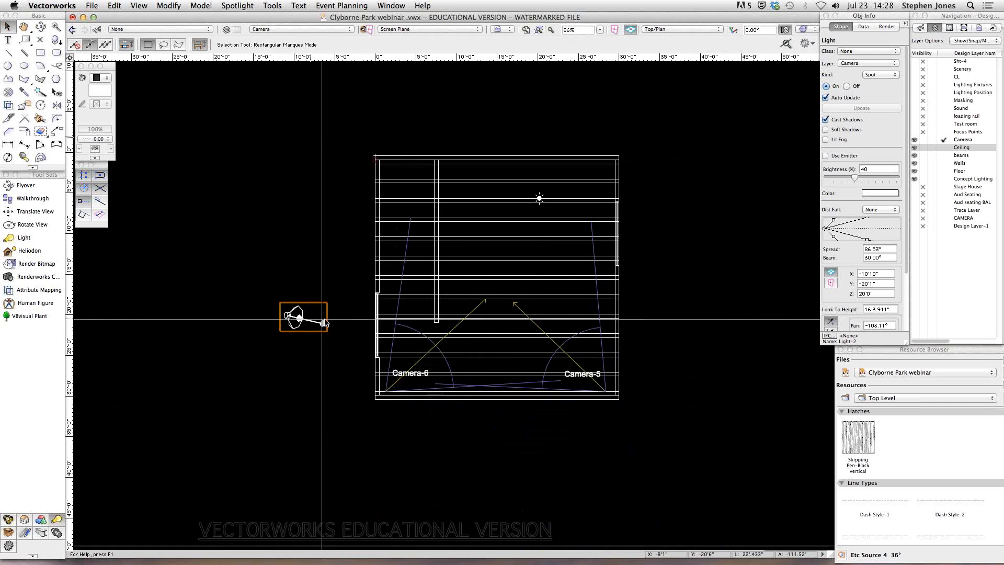
double_click(548, 325)
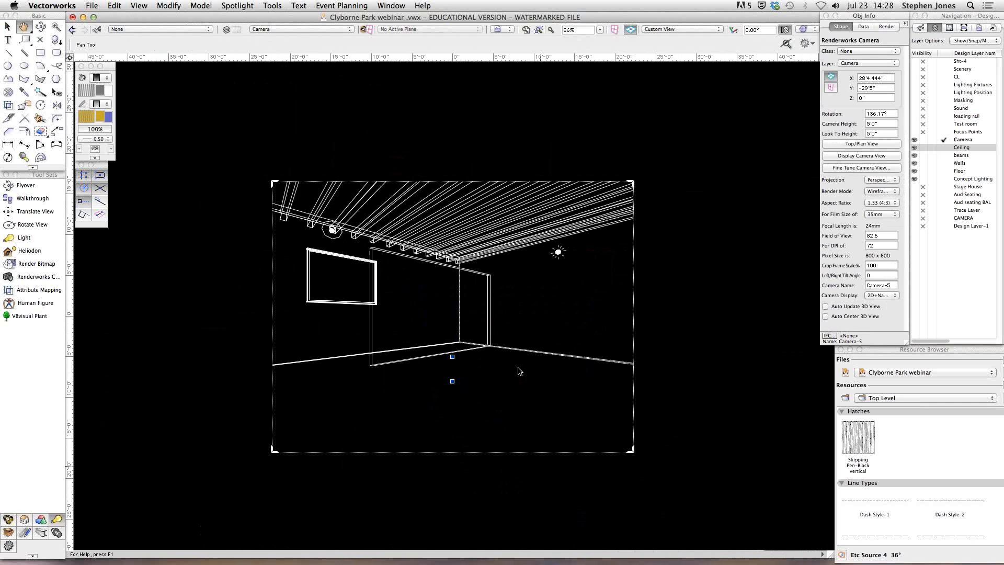
click(805, 29)
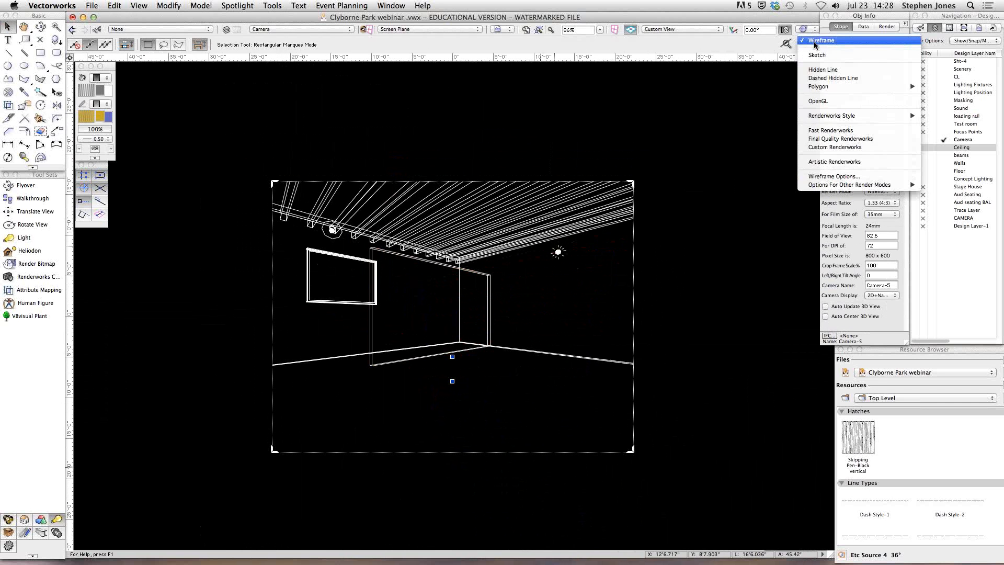
click(817, 131)
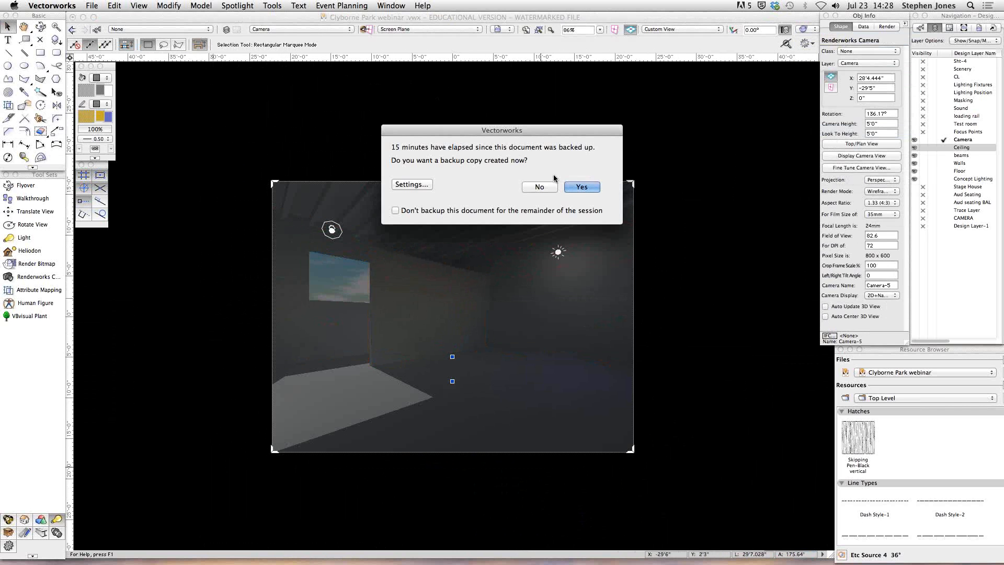
click(535, 188)
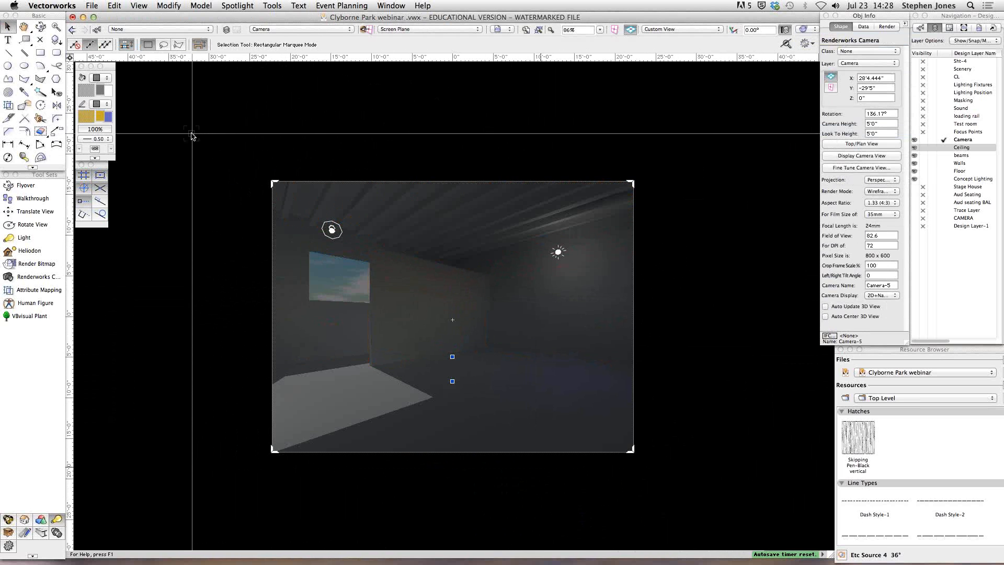
Return to plan and hide the Ceiling and beams layers to expose the room's walls.
key(super+5)
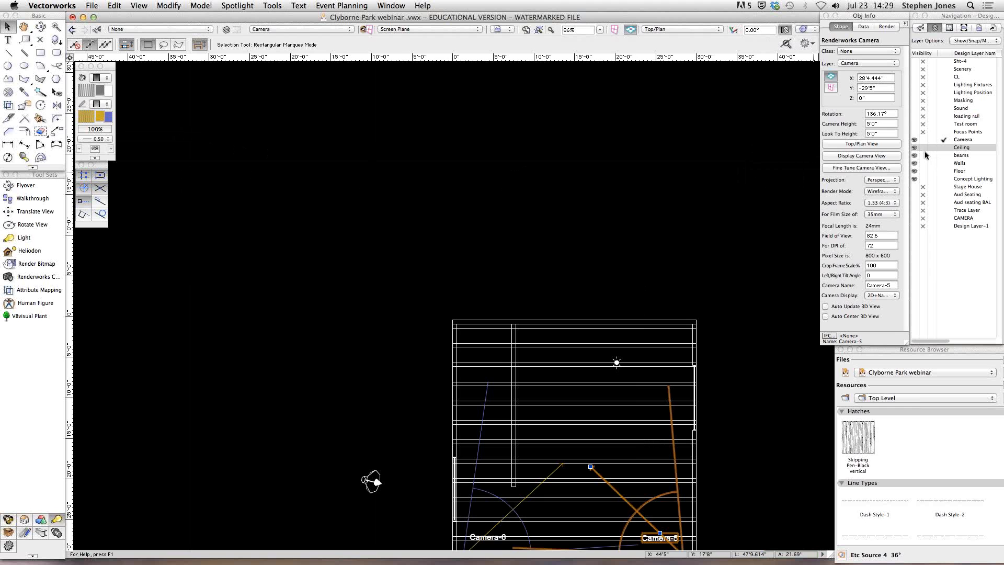
click(923, 148)
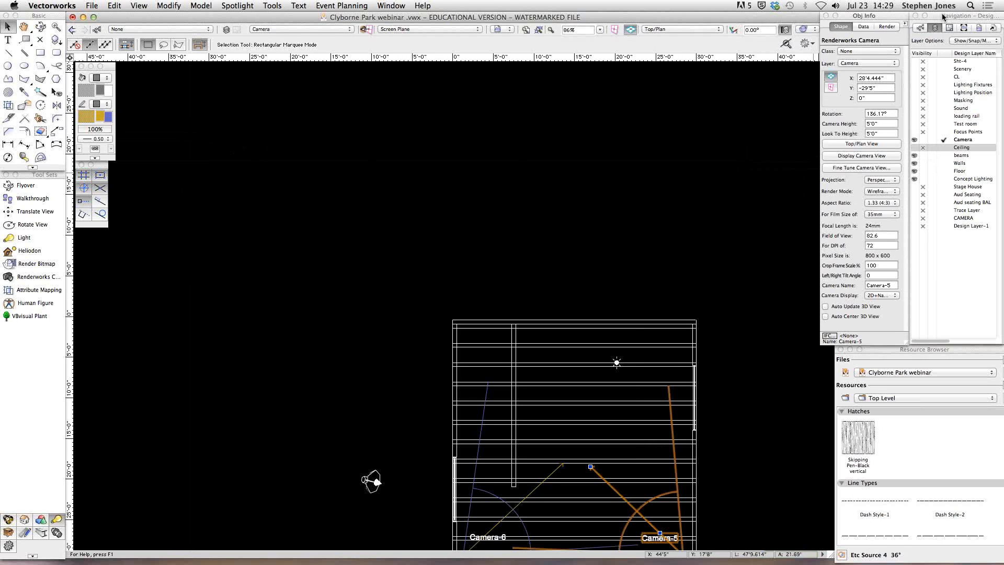
mouse_move(942, 17)
mouse_down()
mouse_move(924, 17)
mouse_move(942, 17)
mouse_up()
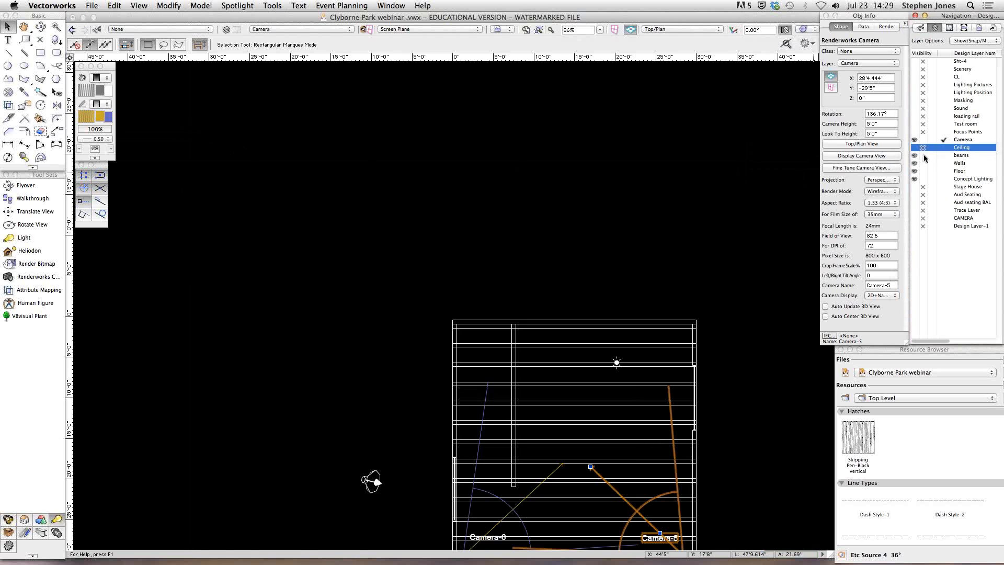
click(923, 156)
key(h)
drag(457, 210, 421, 110)
key(x)
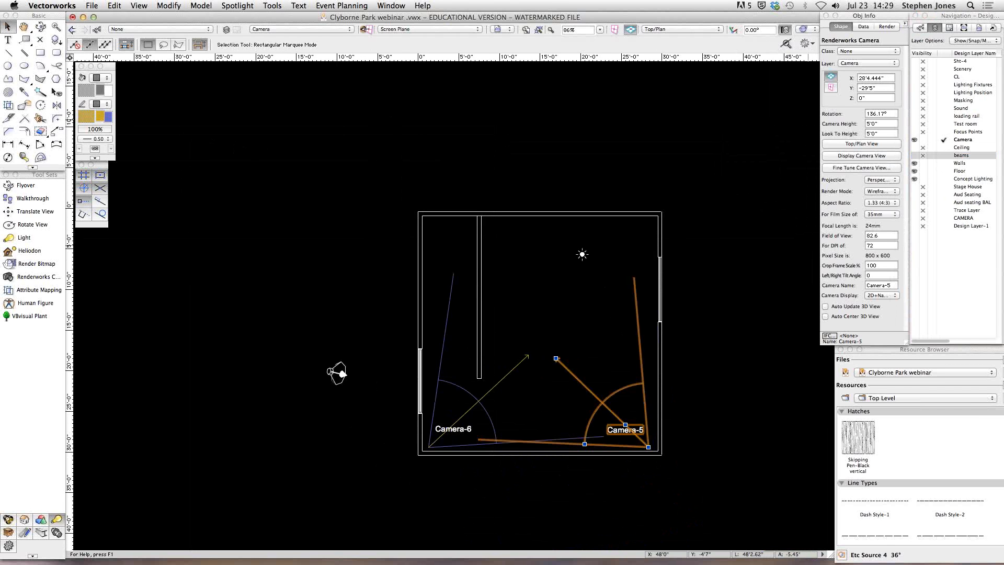
Draw a rectangle about 5'9" by 1'4" behind the partition wall and nudge it slightly toward the outer wall.
key(4)
click(431, 226)
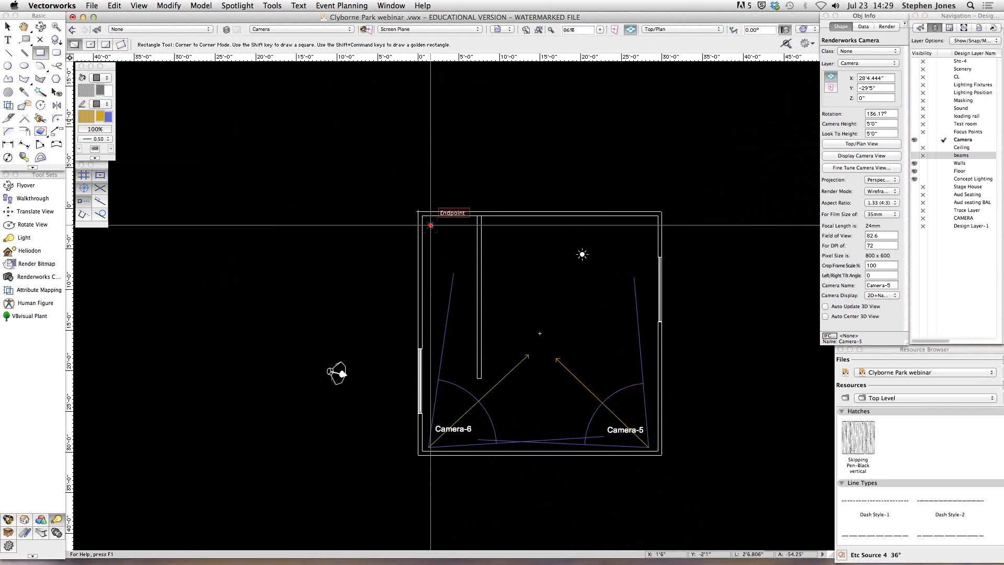
click(477, 235)
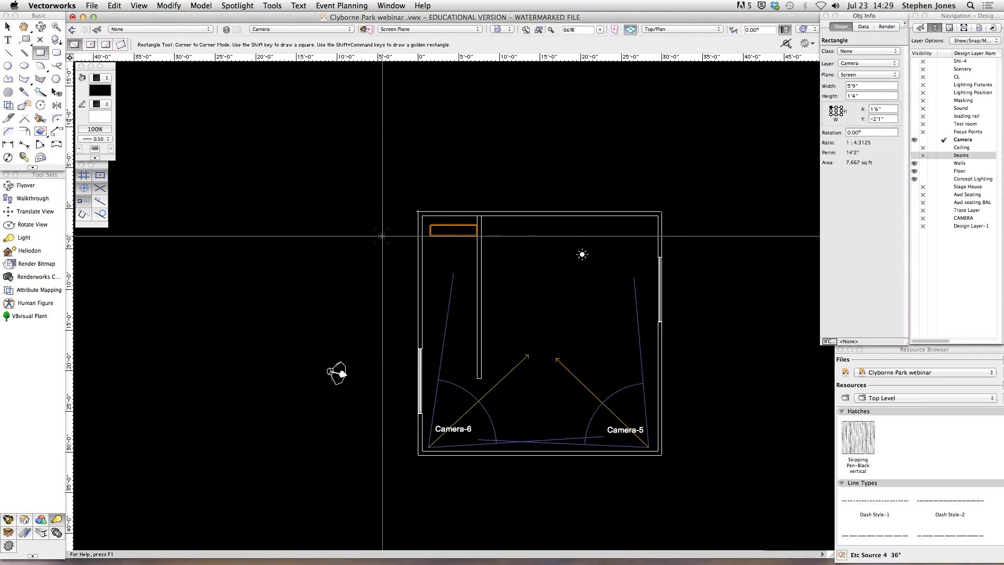
key(shift+Left)
key(shift+Left)
Extrude the rectangle behind the partition to a height of 8'0".
key(super+e)
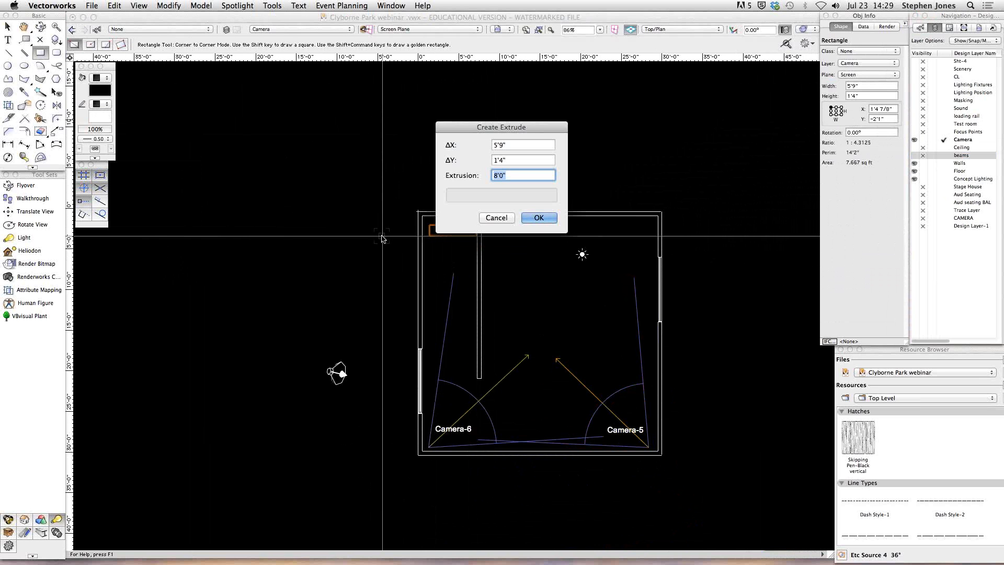
click(538, 217)
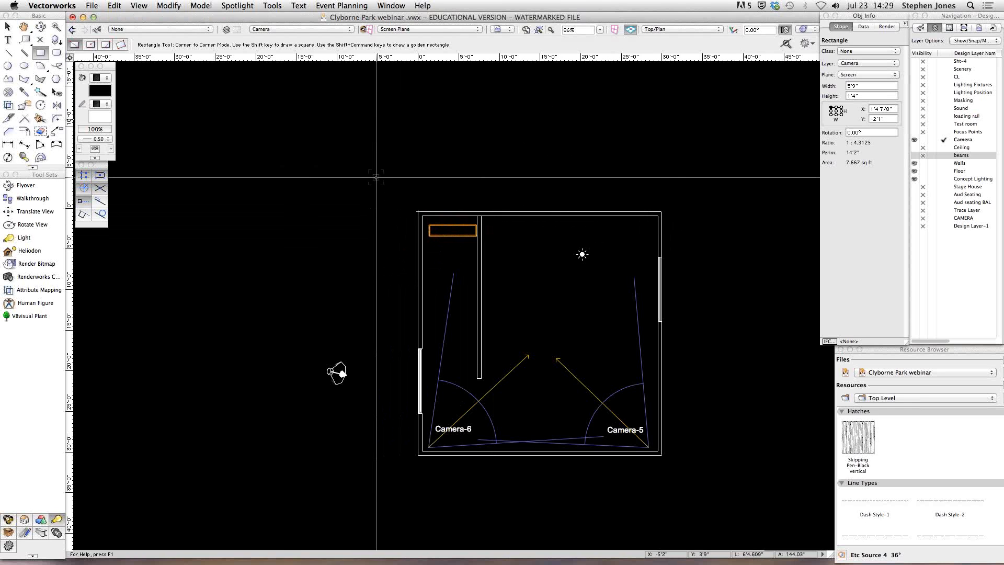
key(super+e)
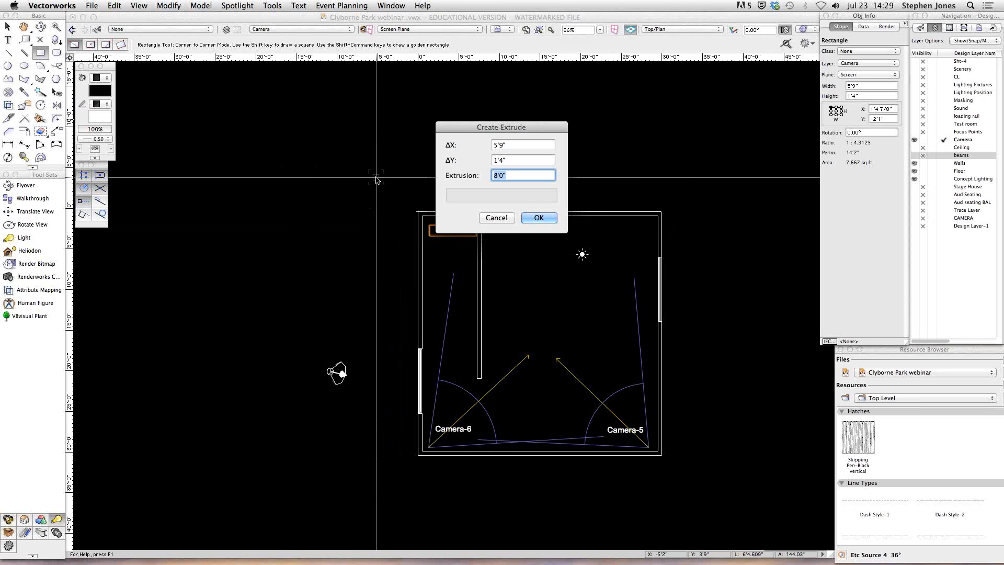
click(495, 218)
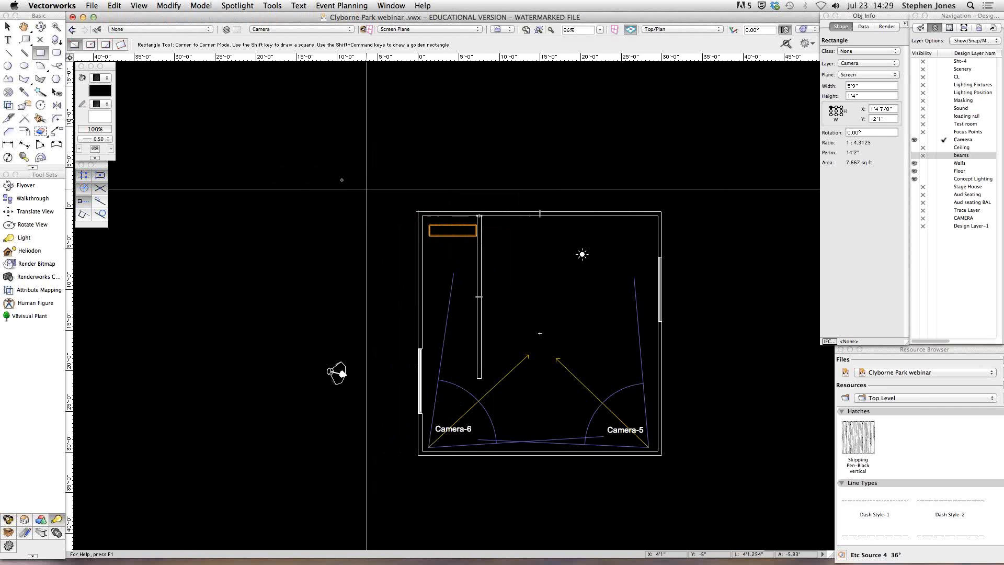
click(169, 5)
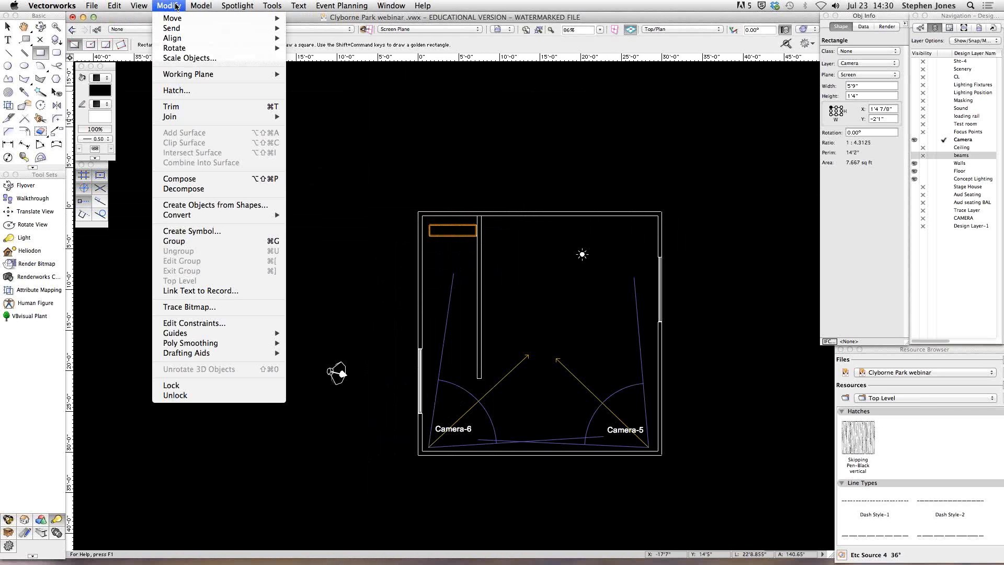
mouse_move(191, 7)
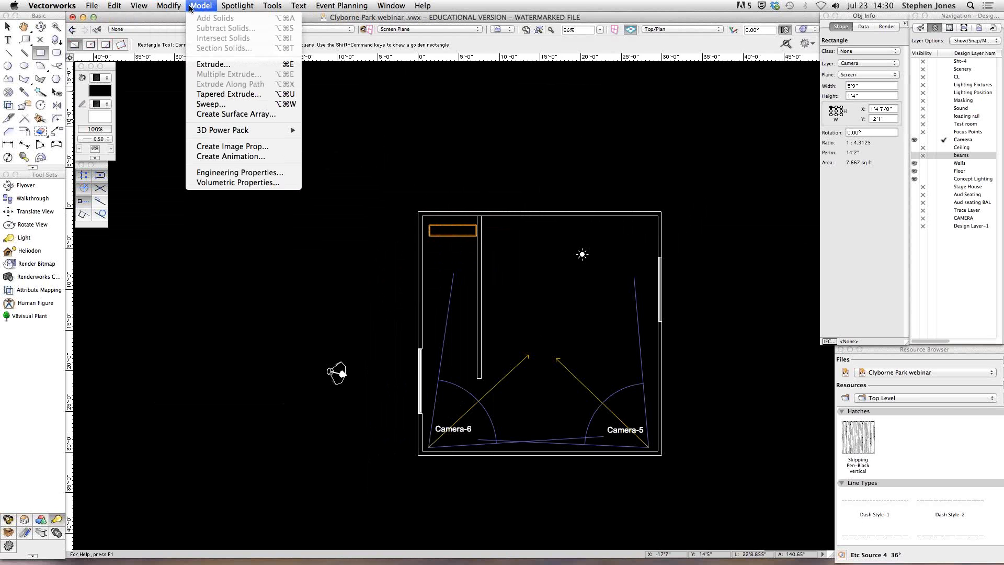
click(210, 65)
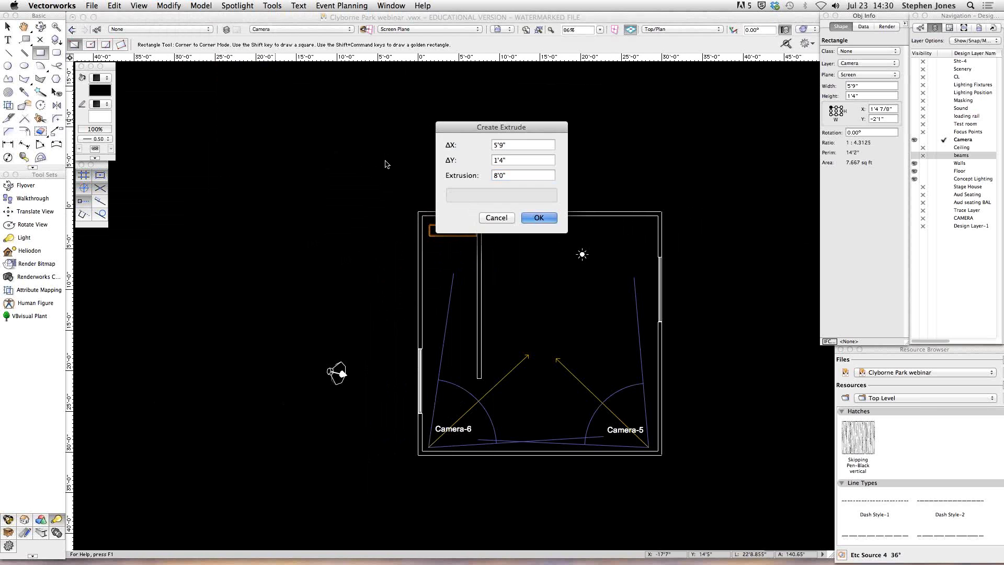
key(Return)
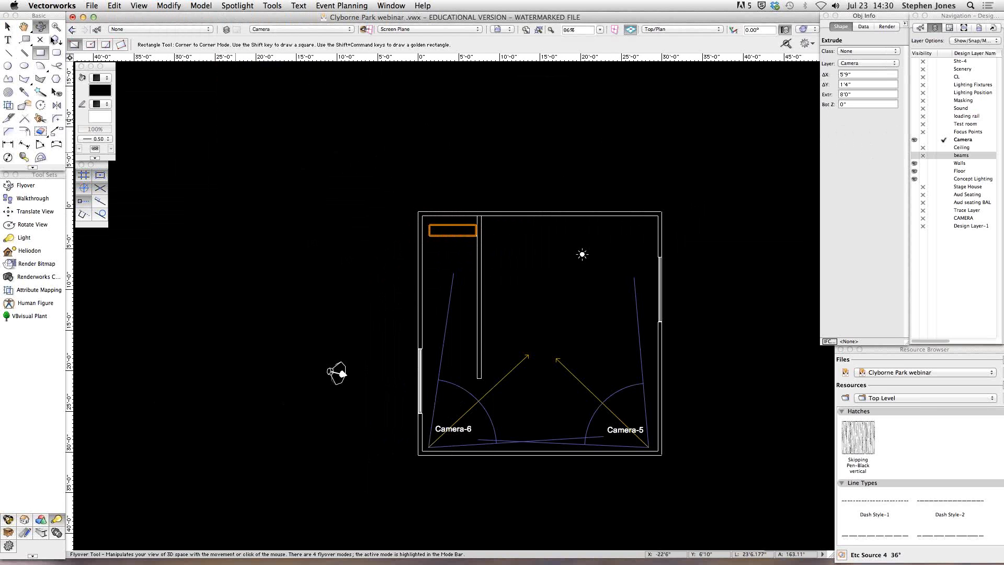
Orbit the model to check the extruded block behind the partition, and return to plan with the block selected.
click(52, 37)
drag(454, 320, 467, 296)
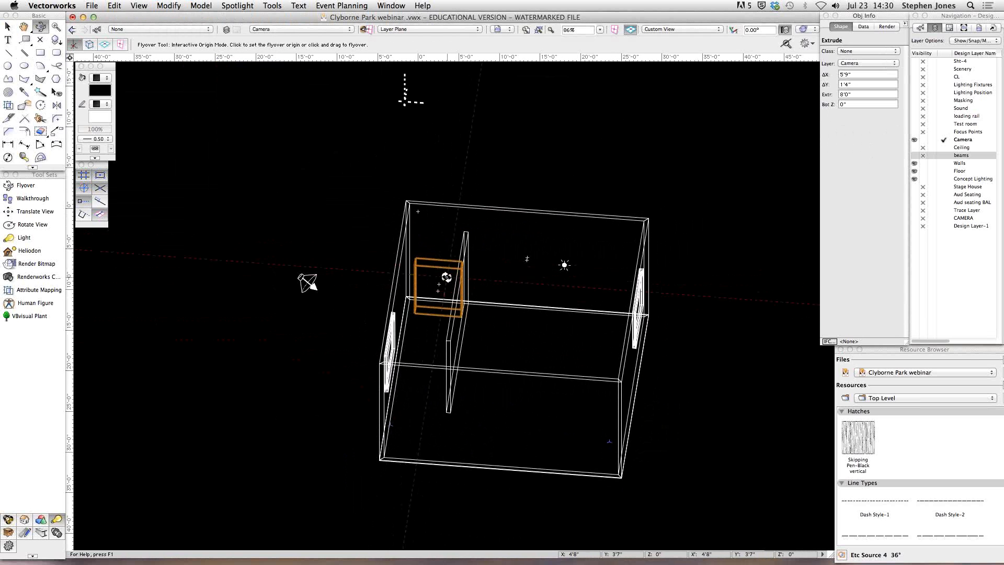
key(super+5)
middle_drag(351, 271, 250, 177)
scroll(317, 218, down, 1)
click(335, 161)
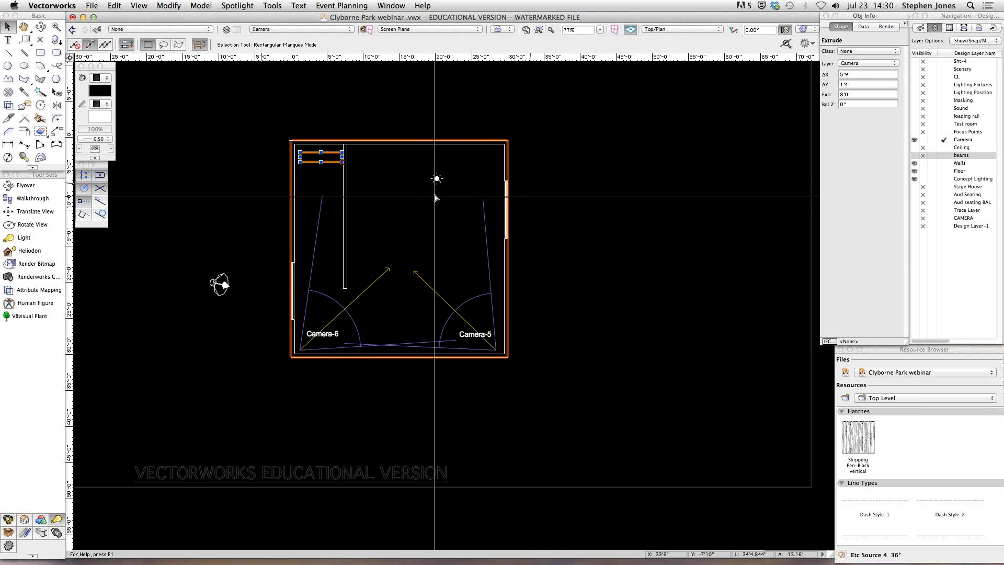
Reposition the Resource Browser so that its full width is visible.
click(901, 372)
click(902, 371)
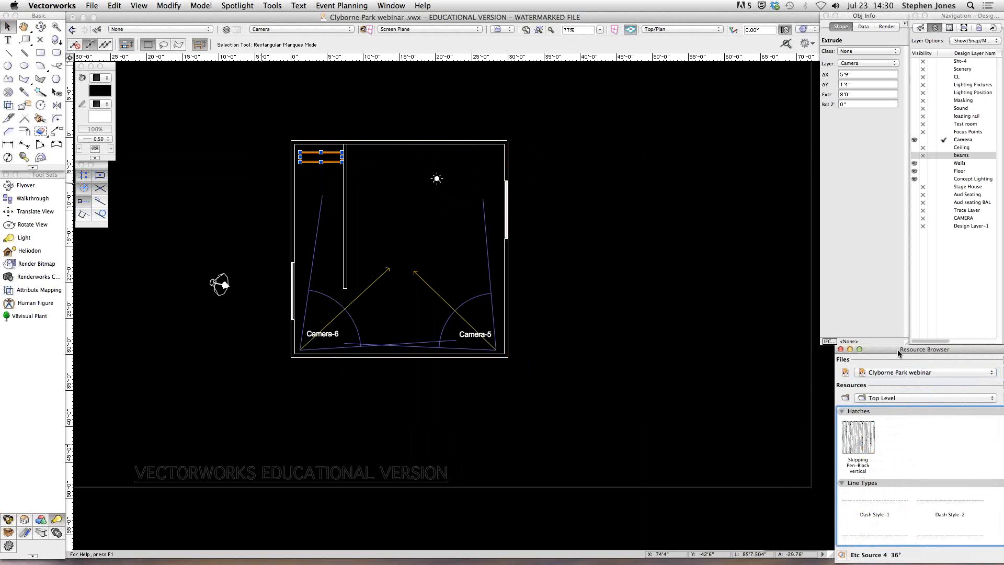
mouse_move(898, 351)
mouse_down()
mouse_move(875, 348)
mouse_move(886, 351)
mouse_up()
right_click(902, 437)
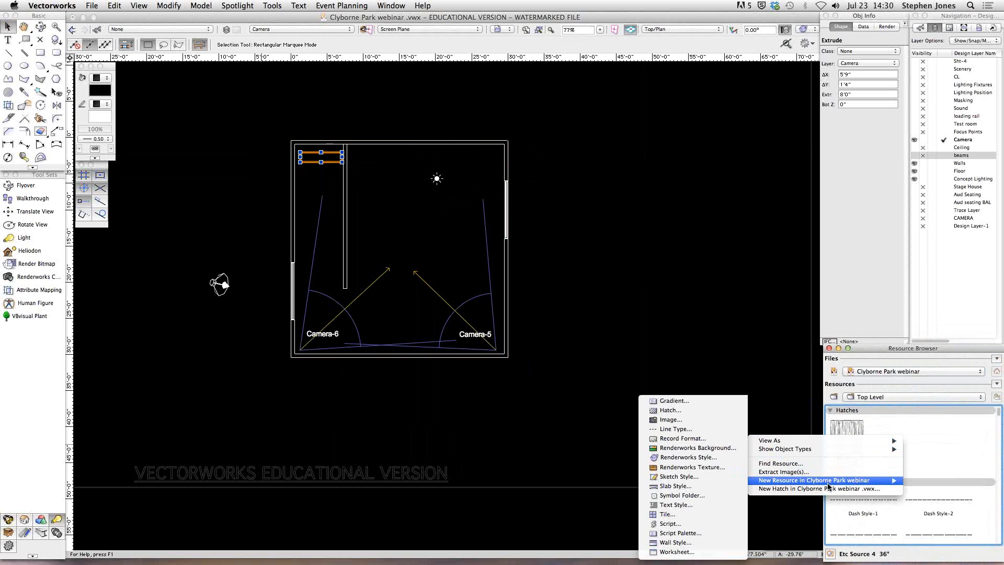
mouse_move(781, 480)
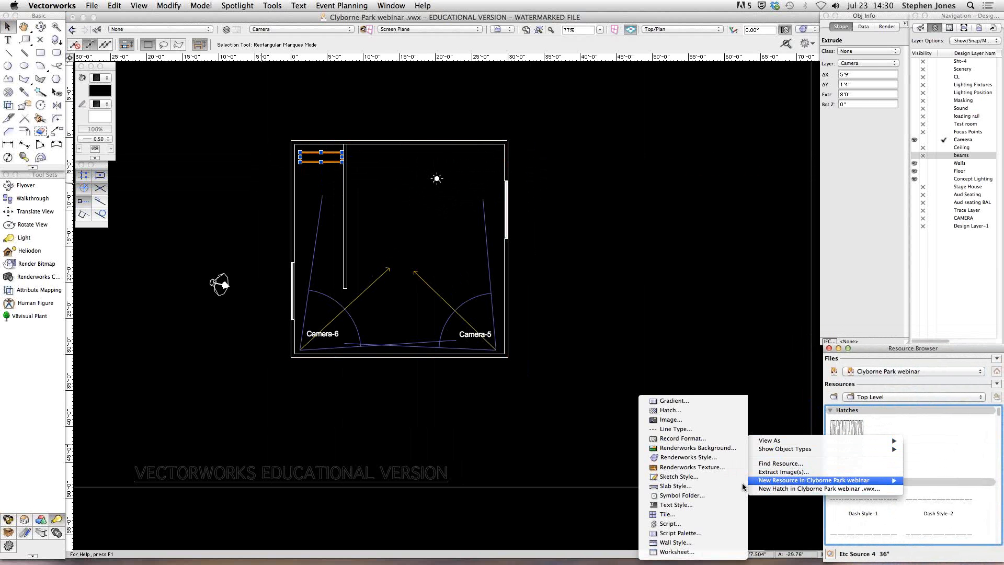
click(691, 467)
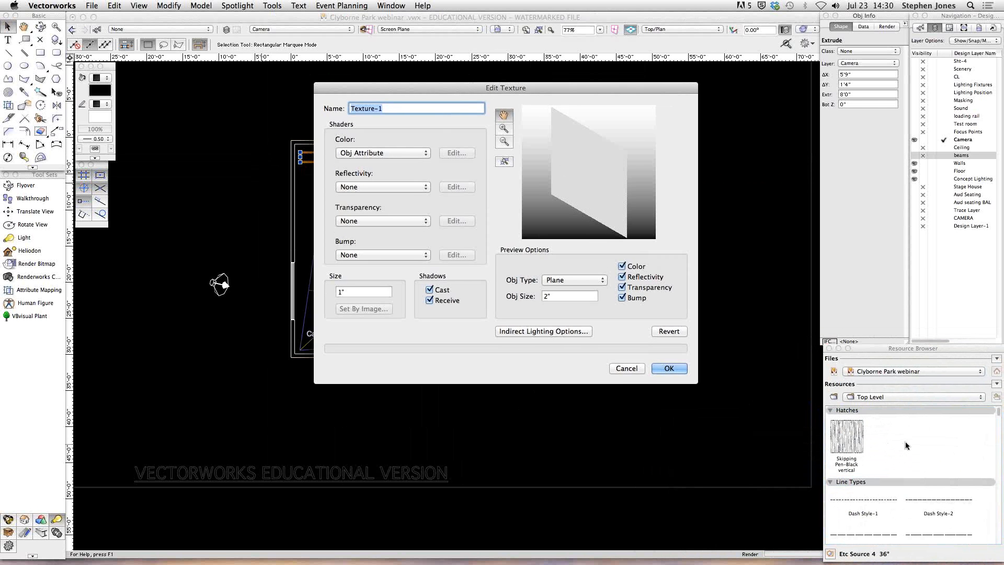
click(627, 368)
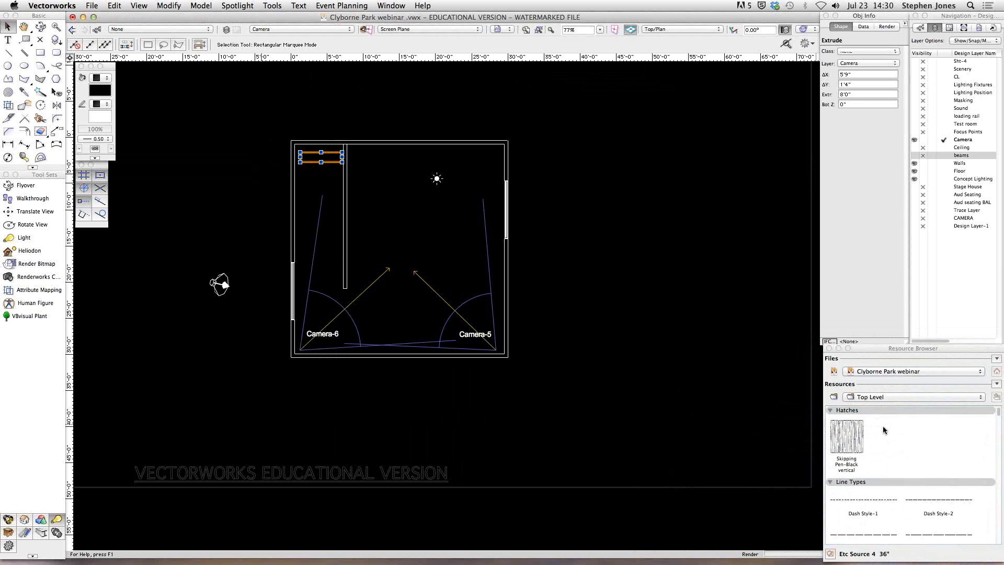
Create a new Renderworks texture resource in the Clyborne Park webinar file and name it hall.
right_click(893, 434)
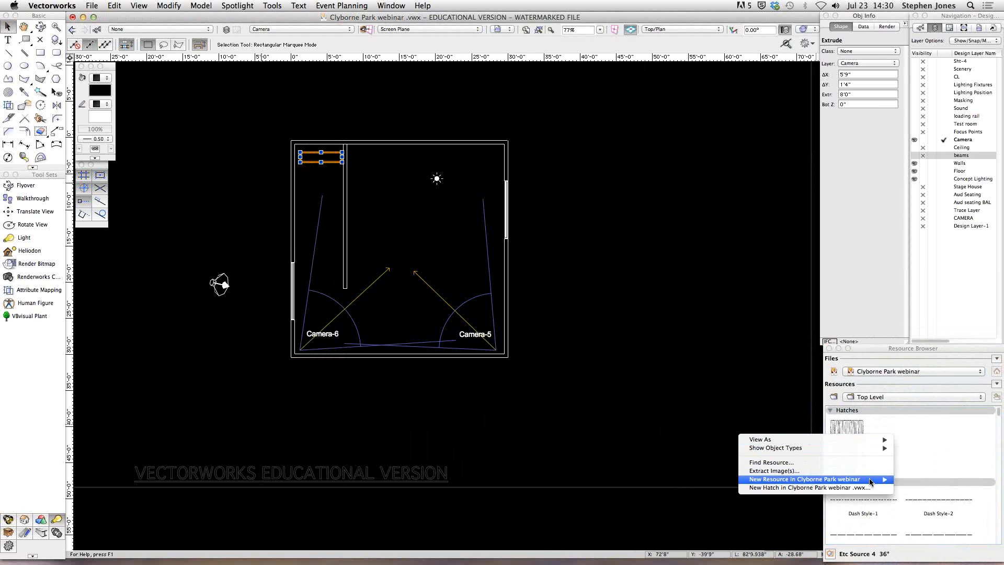
mouse_move(866, 481)
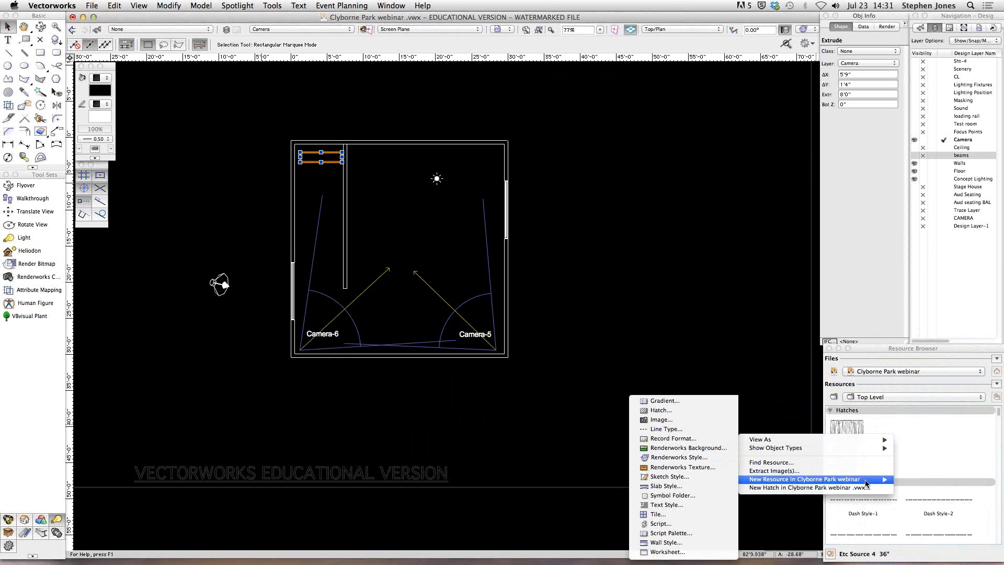
click(682, 467)
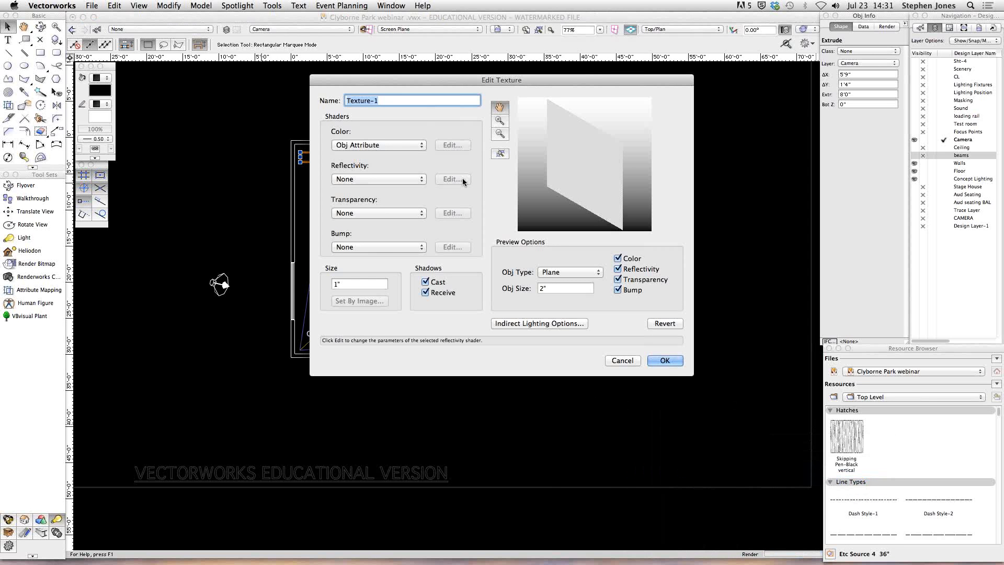
text(hall)
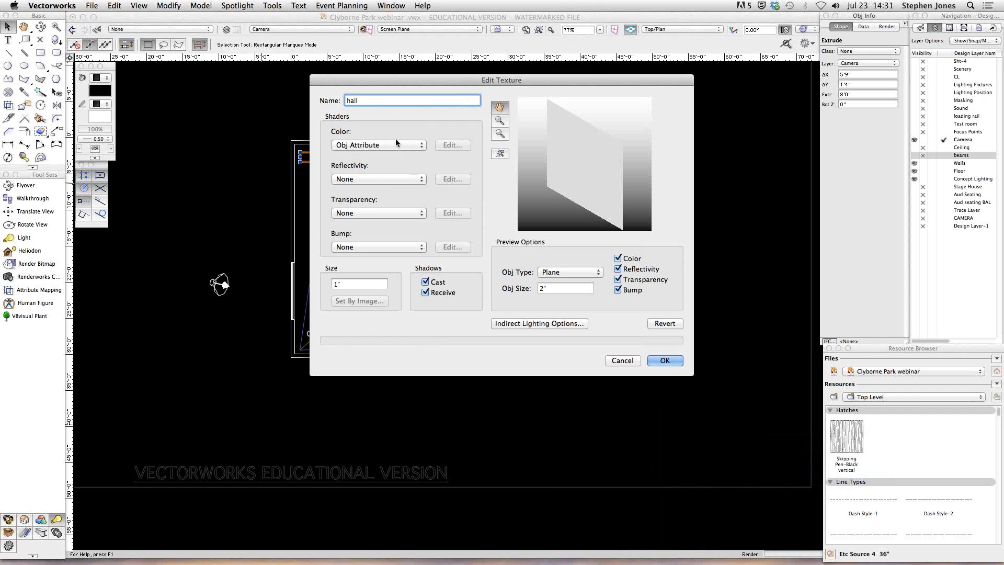
Give the hall texture a Glow reflectivity shader that emits light at 100% brightness, and save the texture.
click(381, 179)
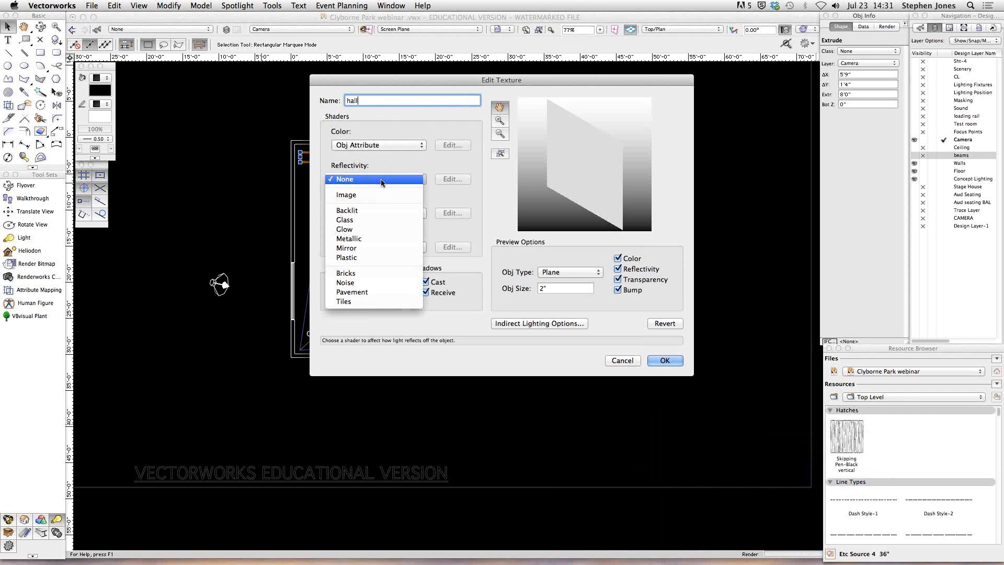
click(380, 230)
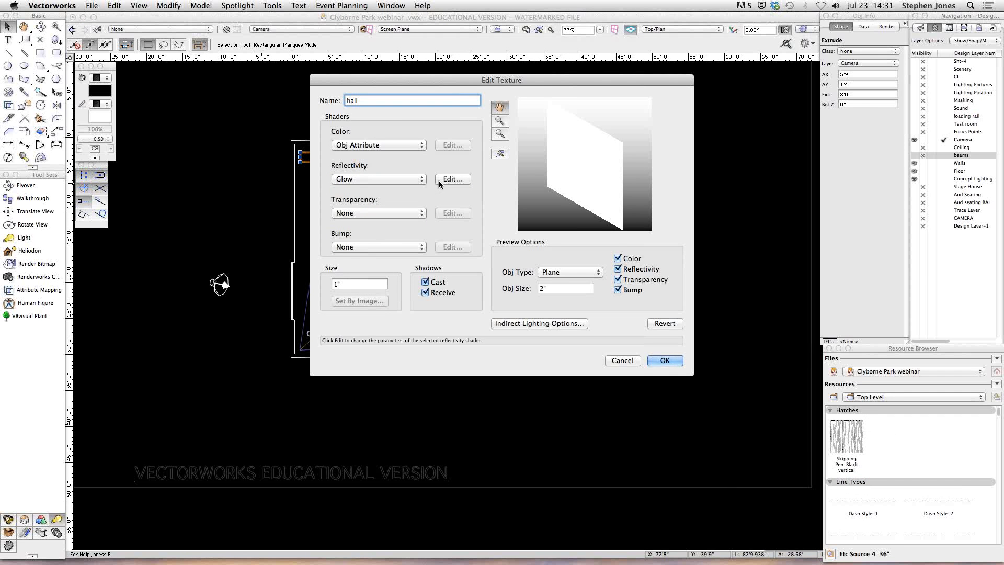
click(444, 179)
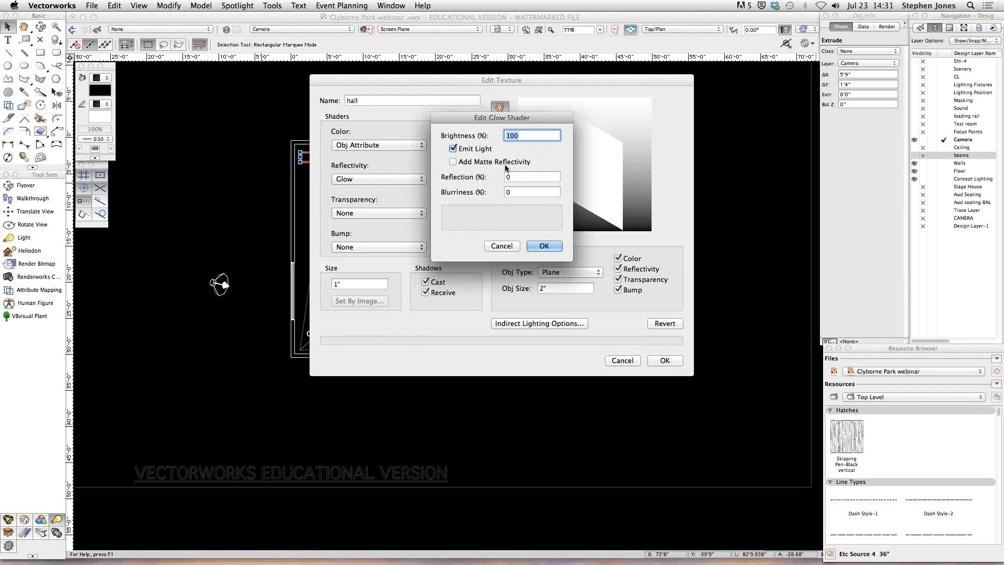
click(544, 246)
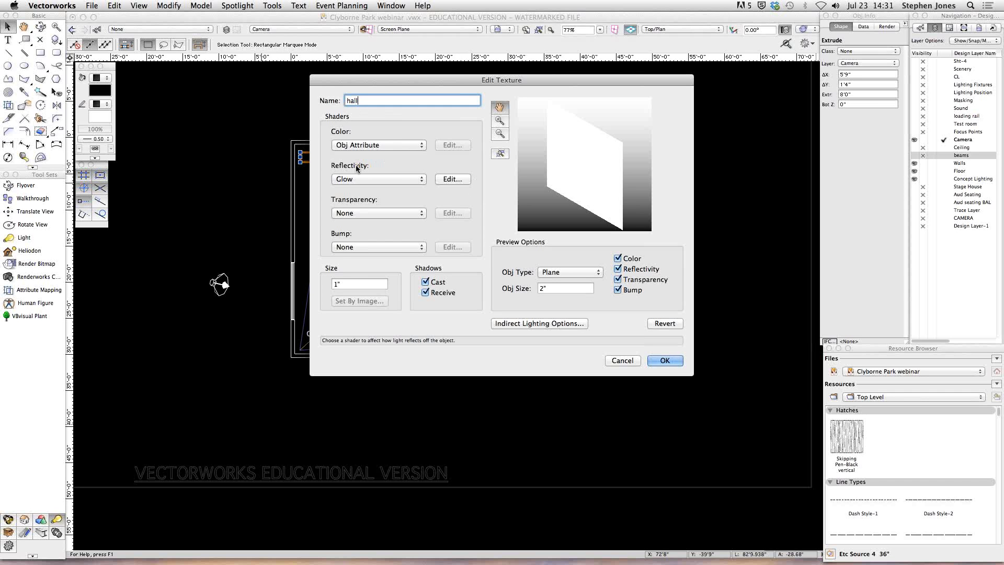
click(421, 181)
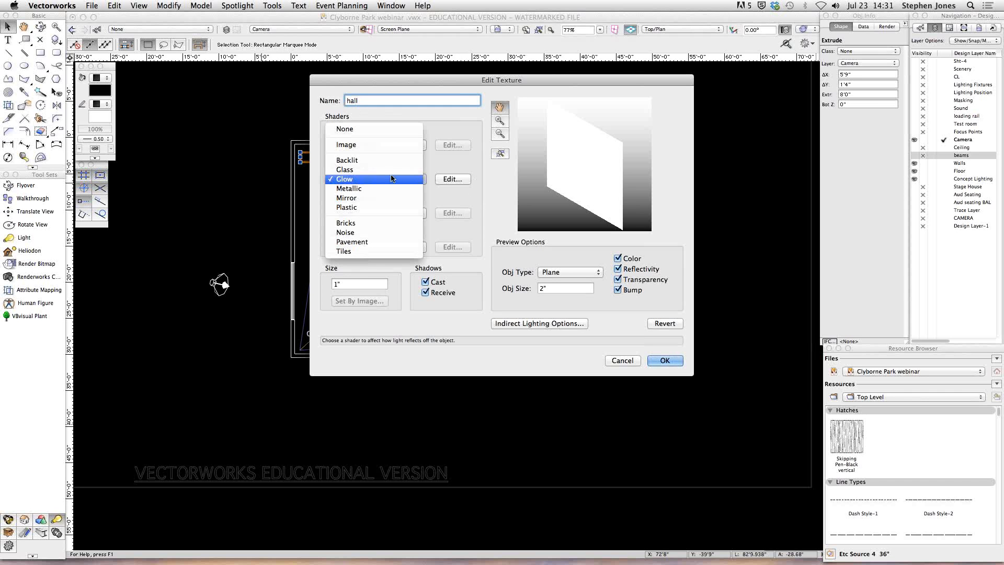
click(382, 180)
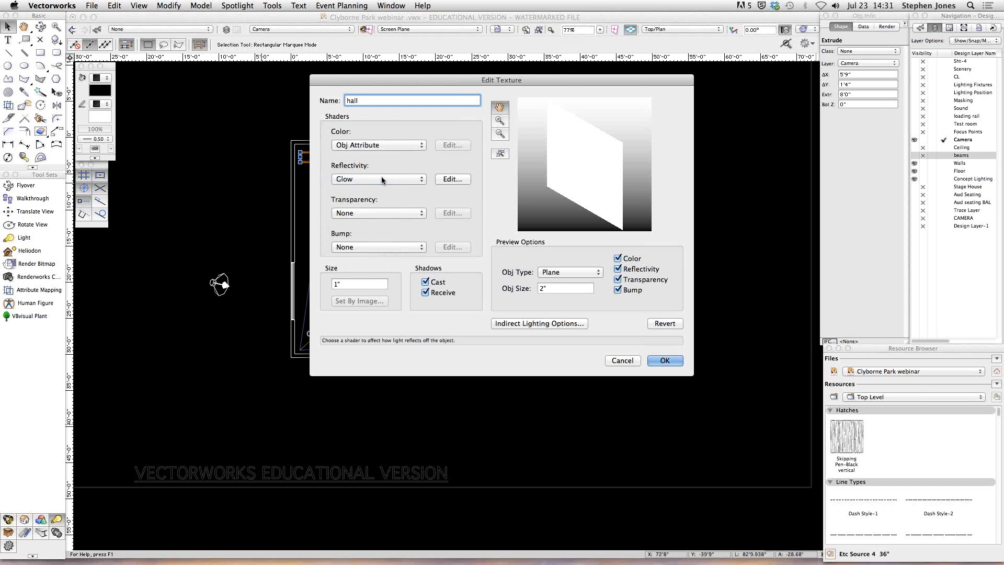
click(662, 360)
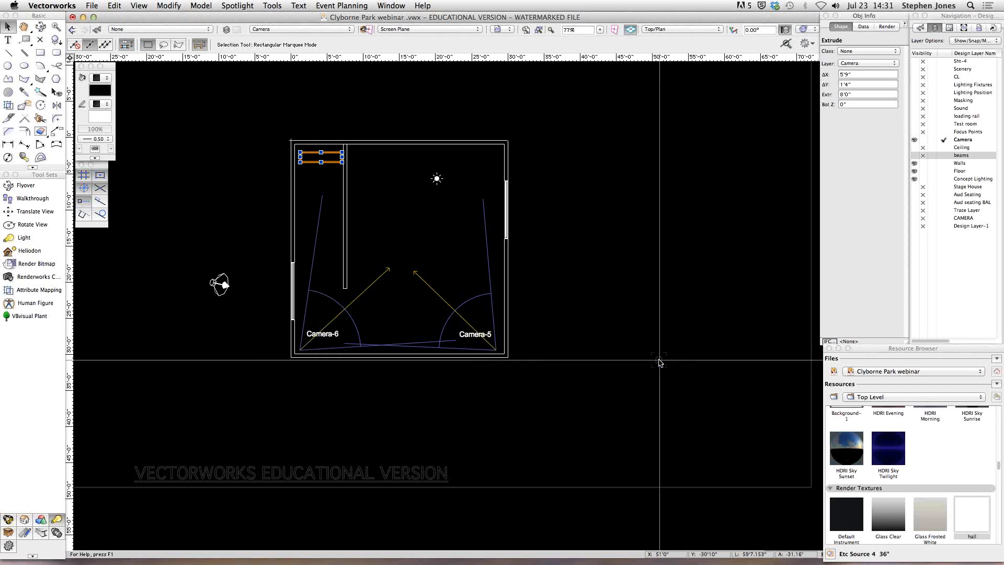
Apply the hall texture to the overall surface of the extruded block behind the partition.
click(921, 348)
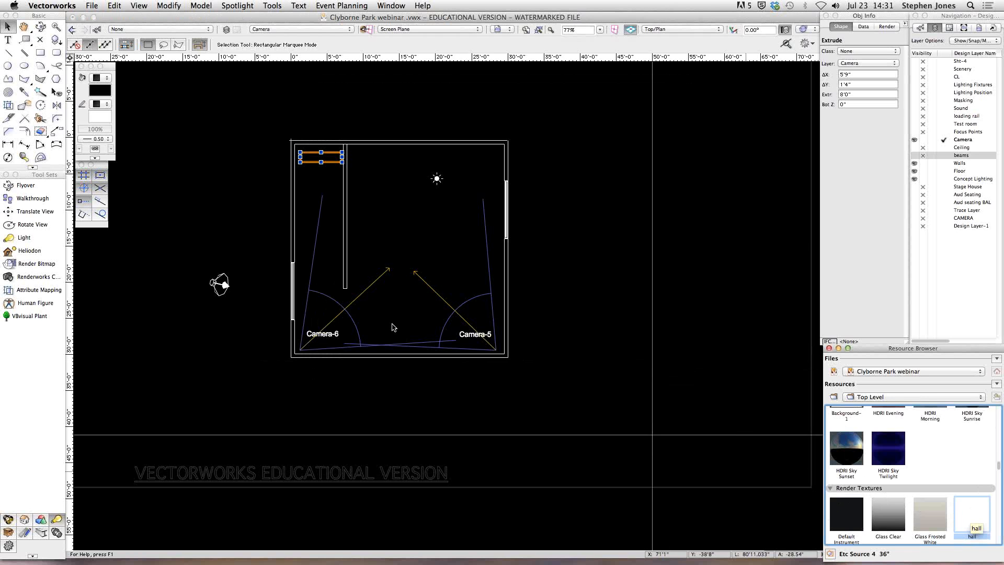
click(318, 162)
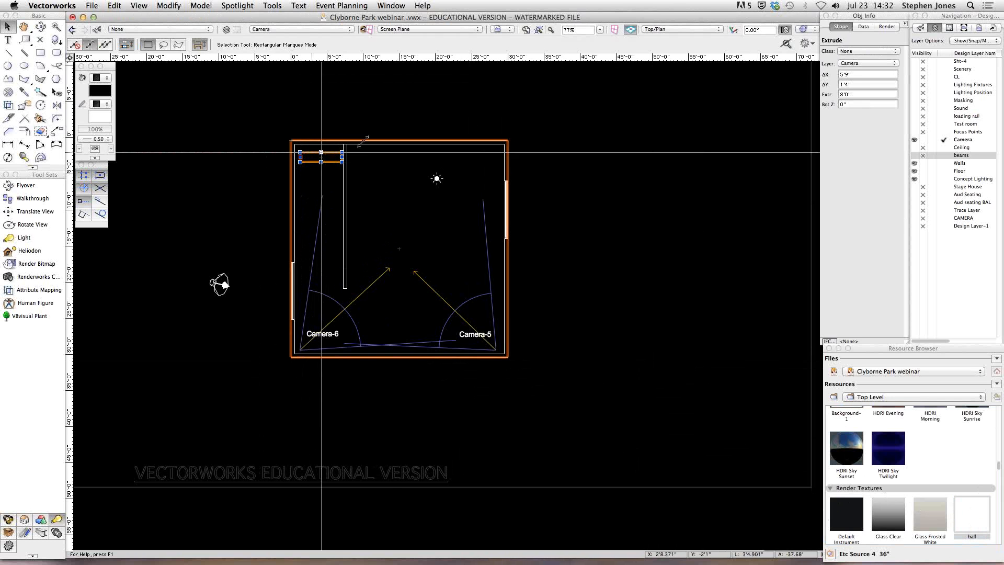
mouse_move(852, 17)
mouse_down()
mouse_move(827, 19)
mouse_move(852, 20)
mouse_up()
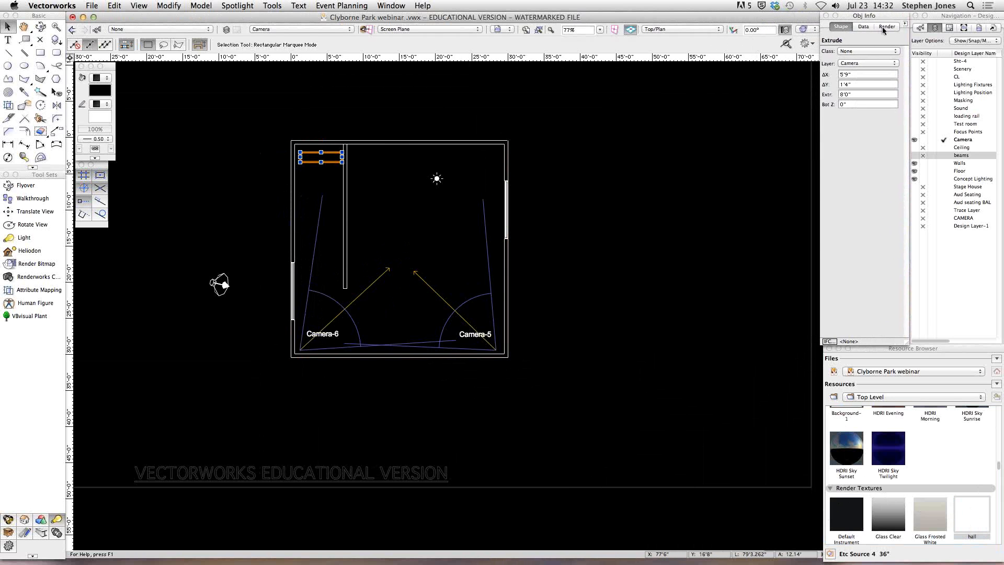
click(883, 28)
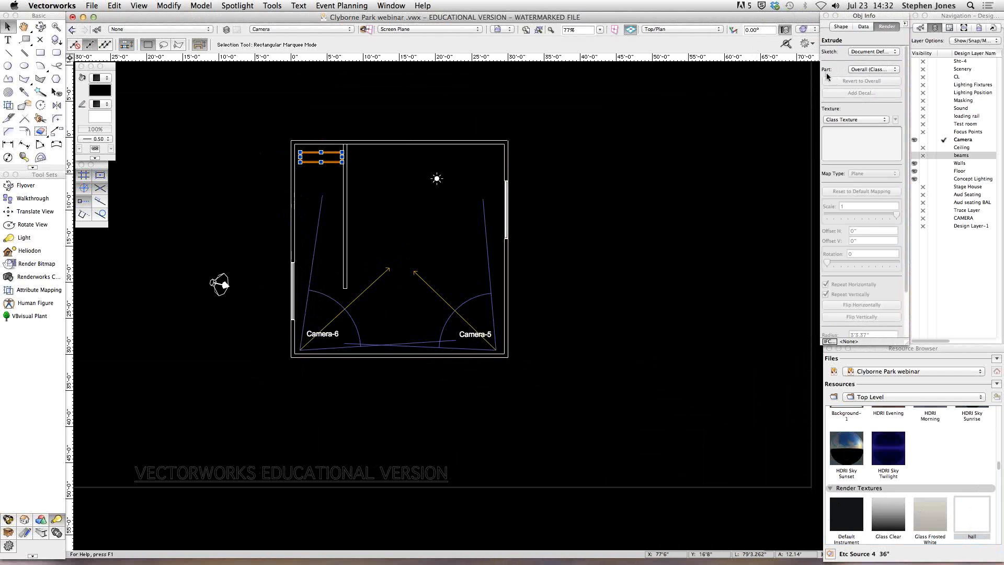
click(861, 69)
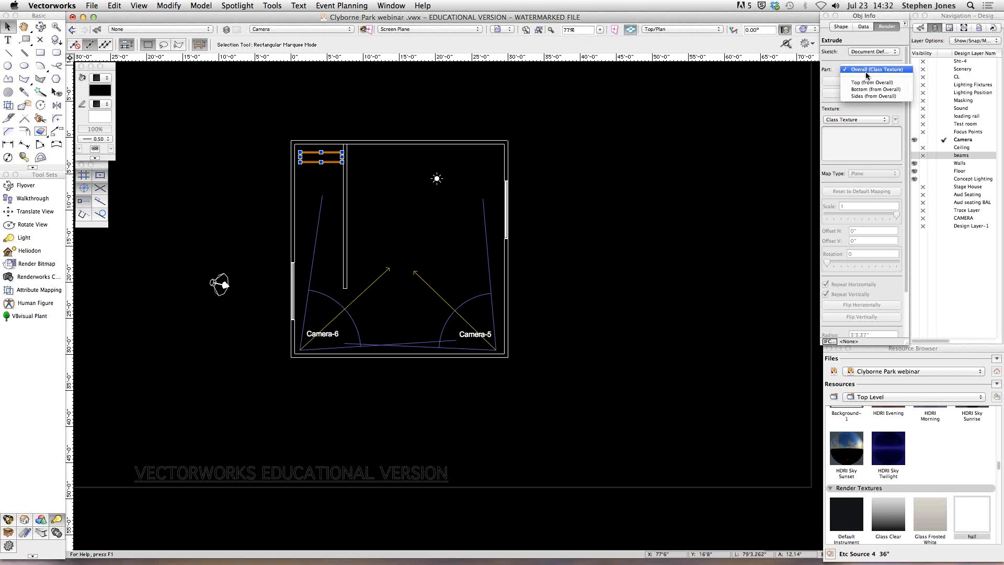
click(859, 70)
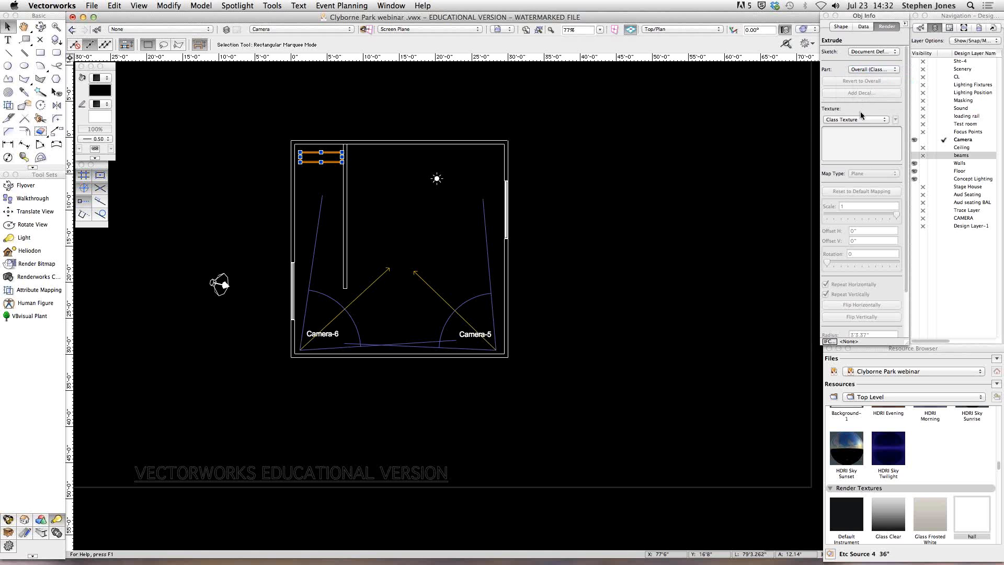
click(840, 120)
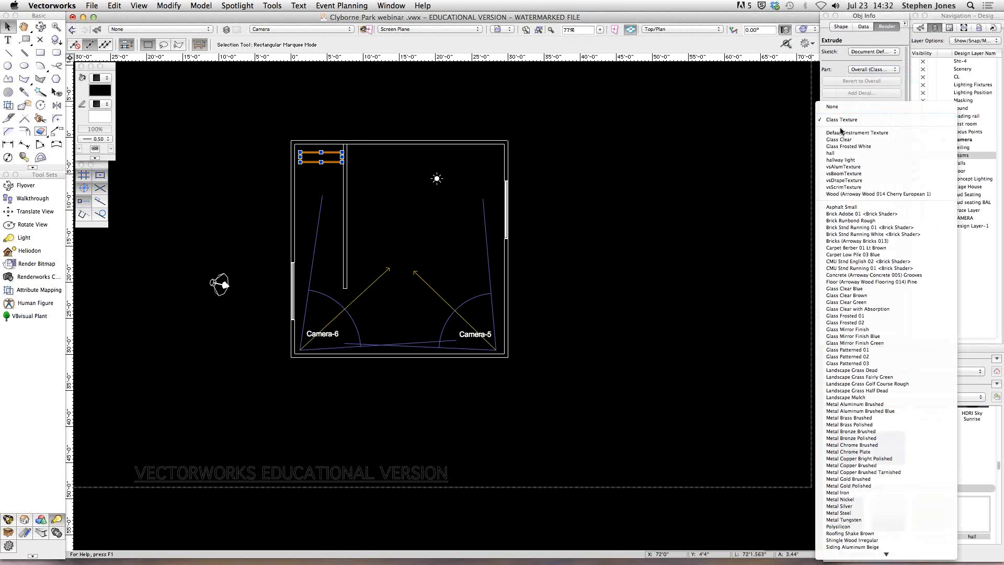
click(837, 152)
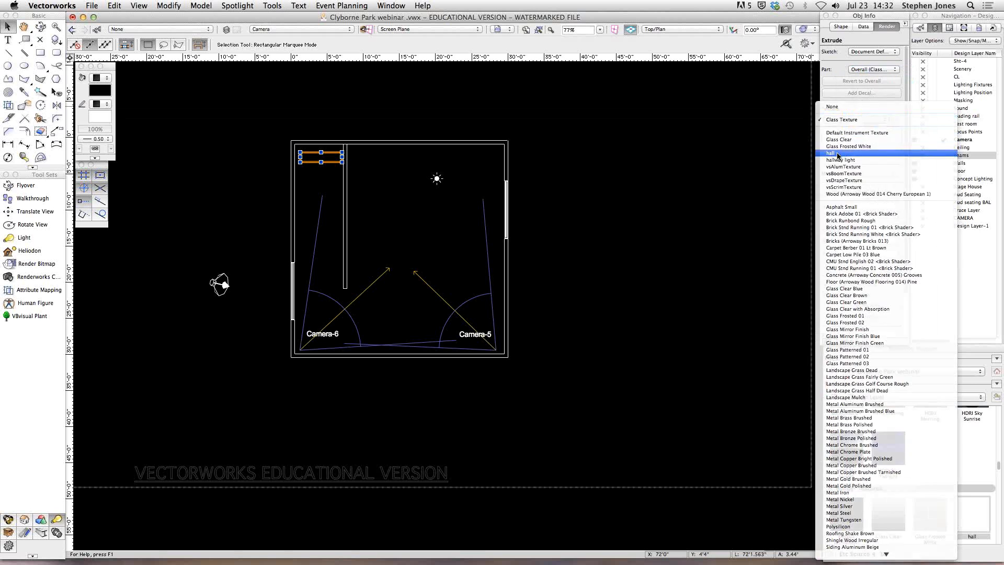
Make the Ceiling and beams design layers visible.
click(42, 26)
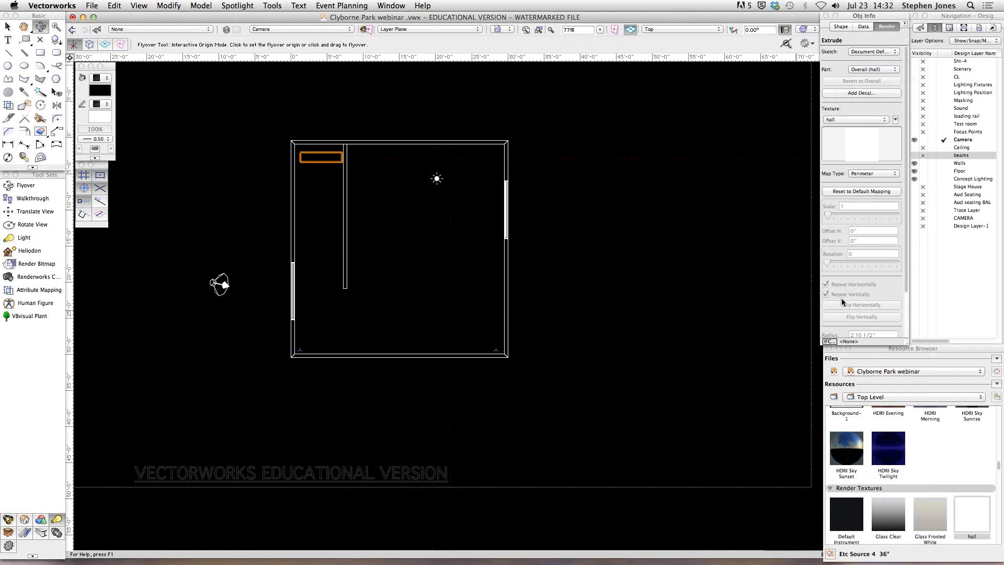
click(916, 147)
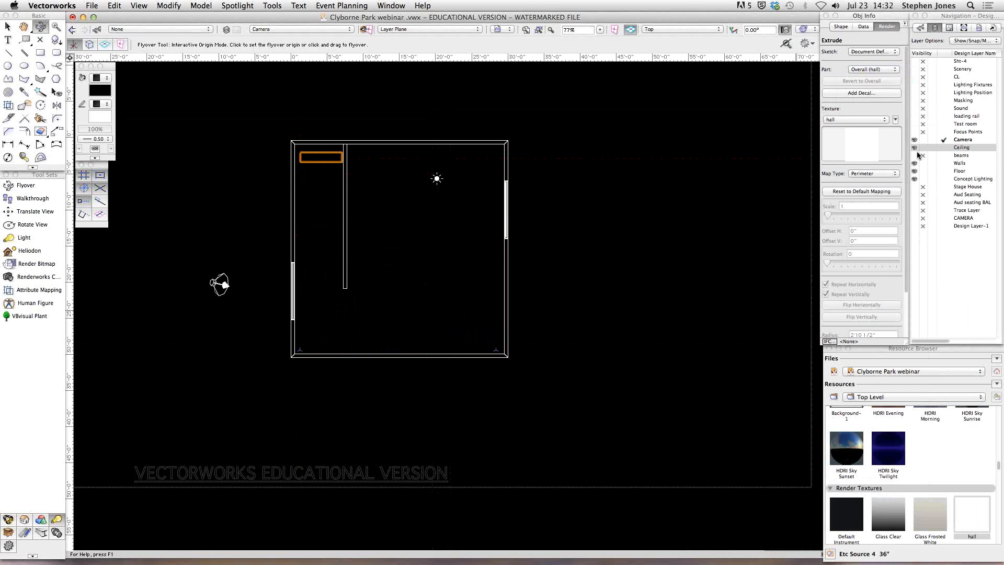
click(916, 156)
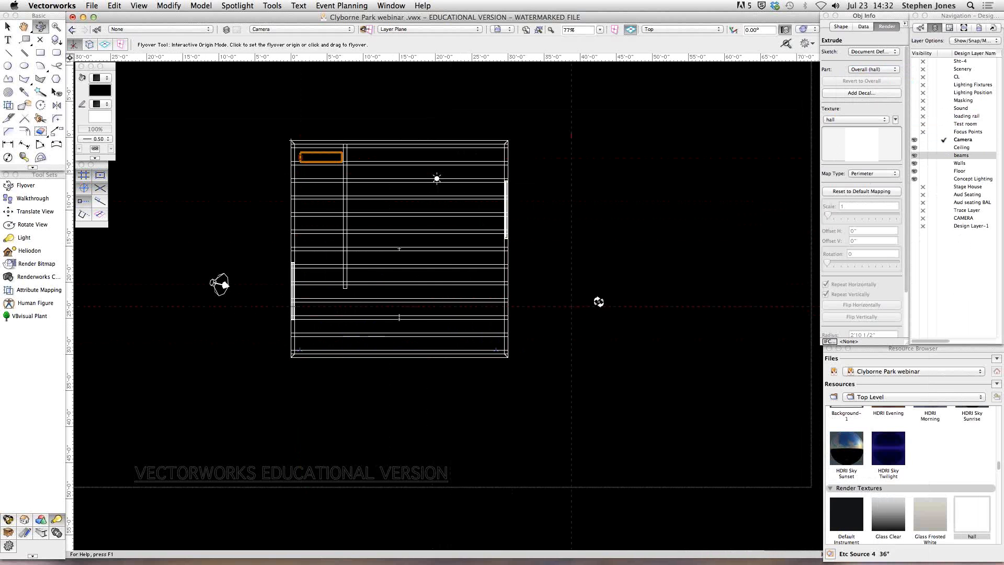
Activate the Camera-5 view, center it in the drawing area, and render it in Fast Renderworks.
key(super+shift+g)
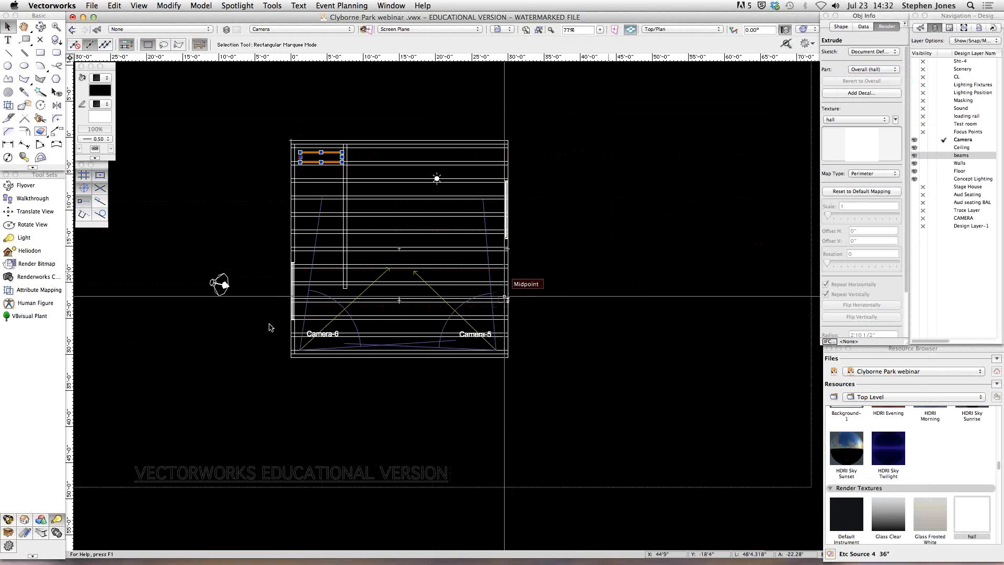
double_click(436, 295)
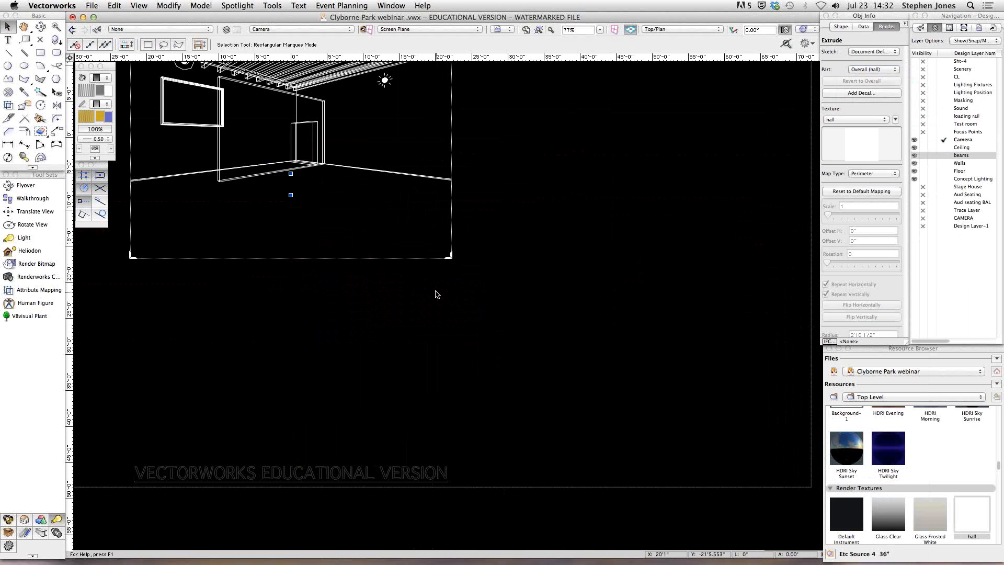
key(h)
drag(311, 285, 473, 434)
key(x)
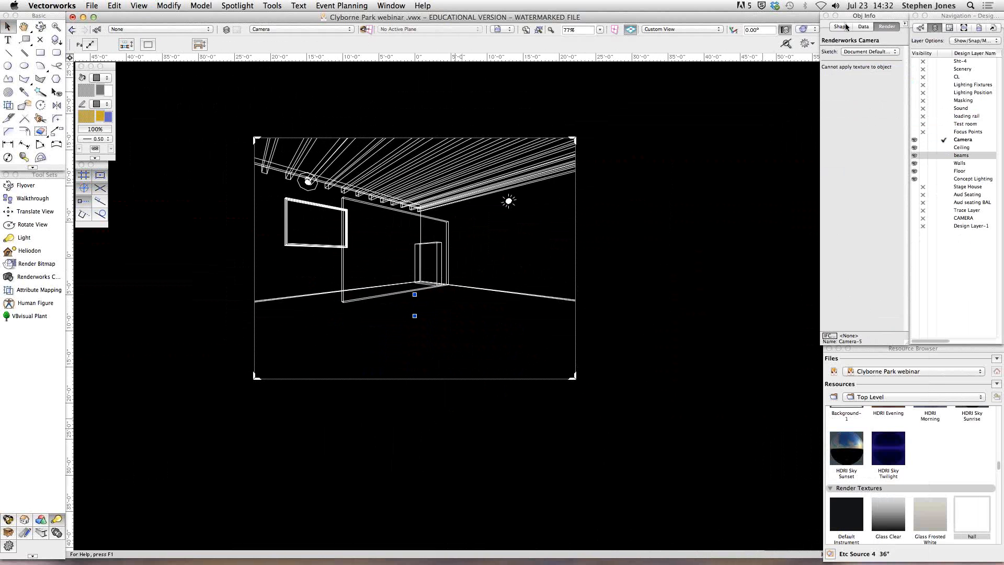
click(802, 29)
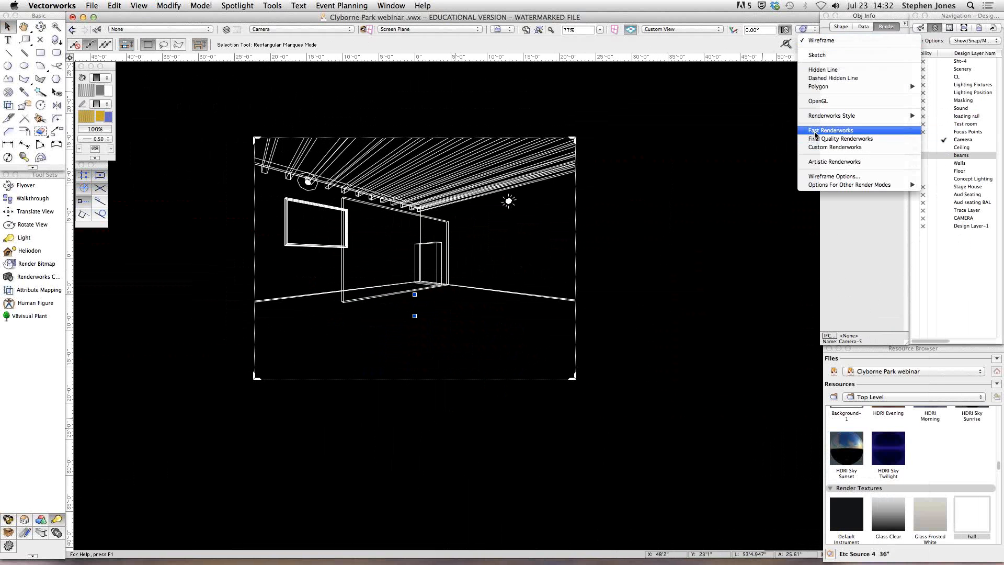
click(814, 131)
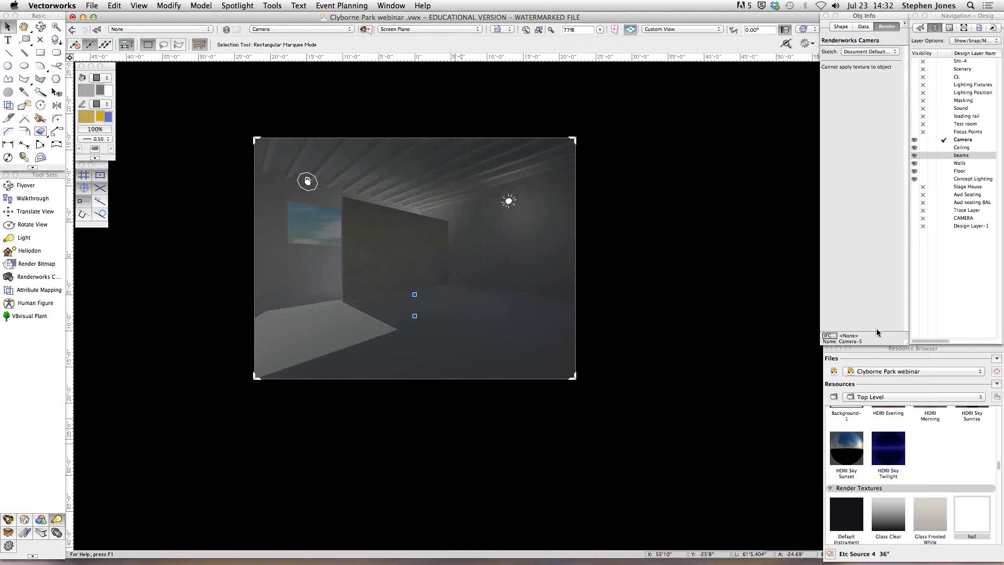
Edit the hall texture and set the brightness of its Glow shader to 150%.
drag(887, 352, 885, 351)
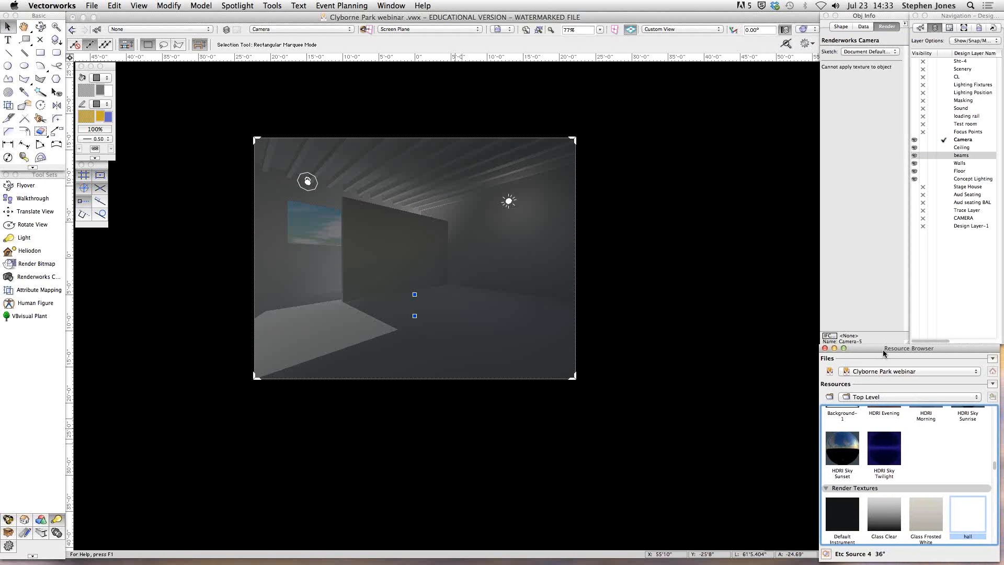
right_click(964, 509)
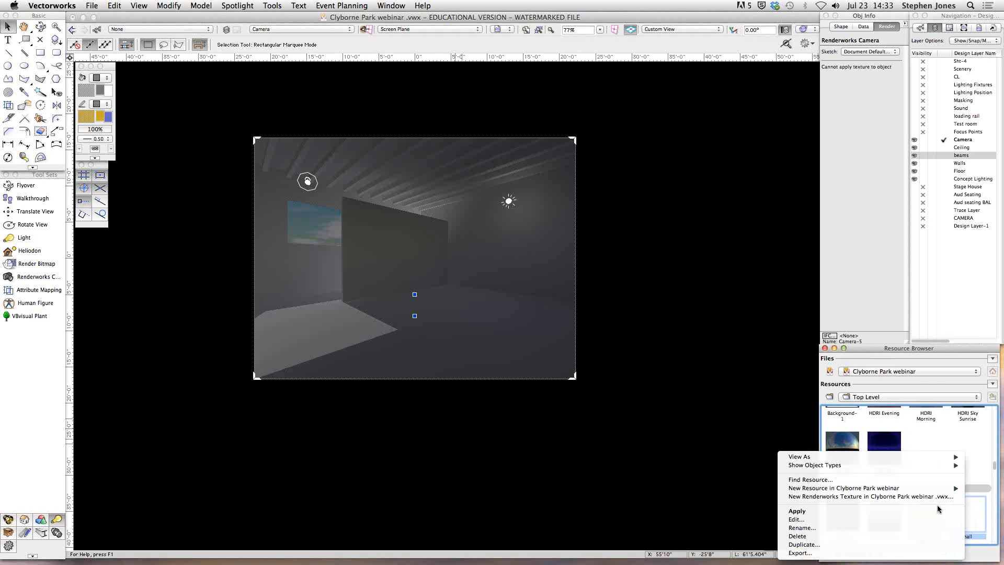
click(815, 520)
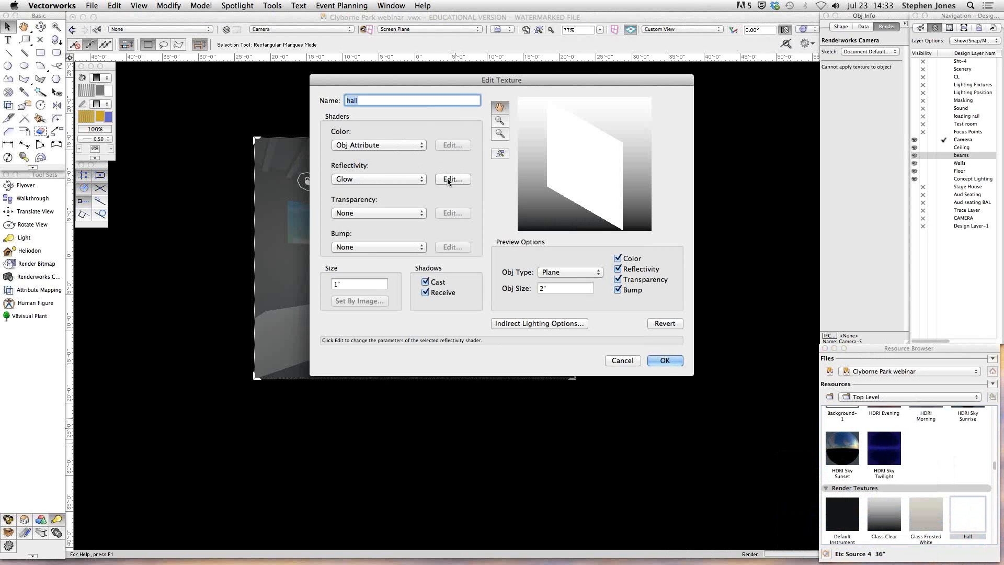
click(450, 179)
text(1)
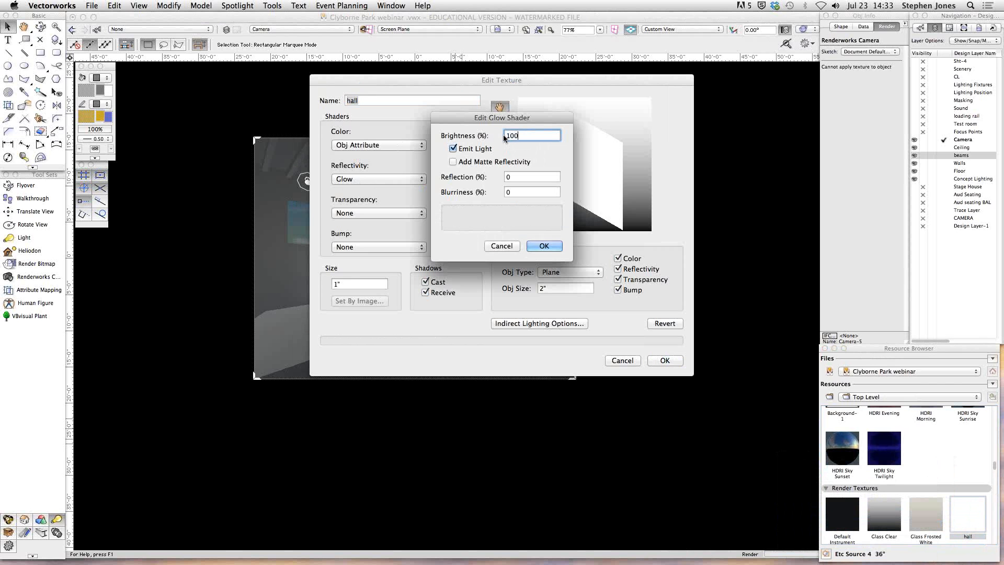
text(50)
key(Return)
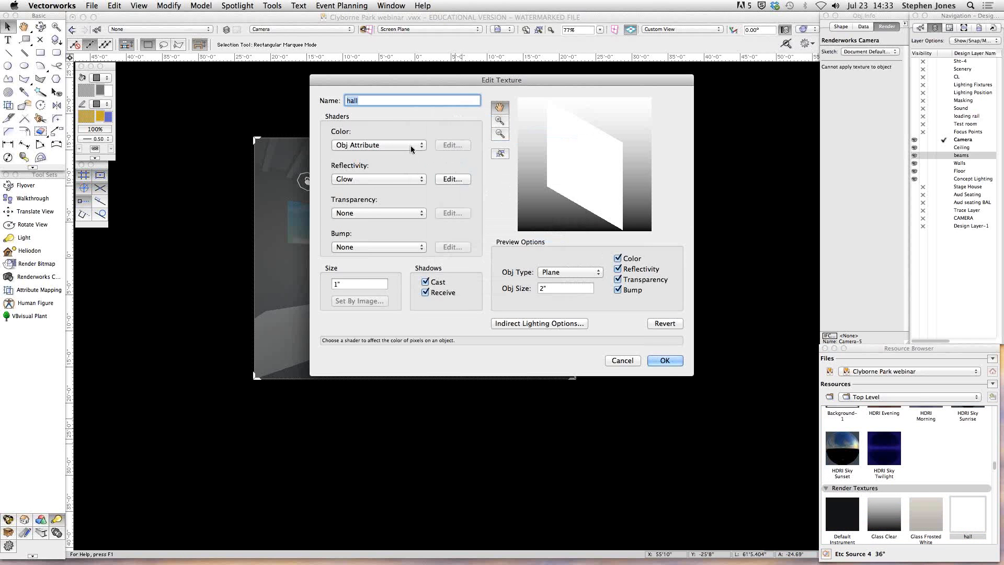
Change the hall texture's color shader from Obj Attribute to Color, using a pale lavender color, and accept the texture edit.
click(418, 145)
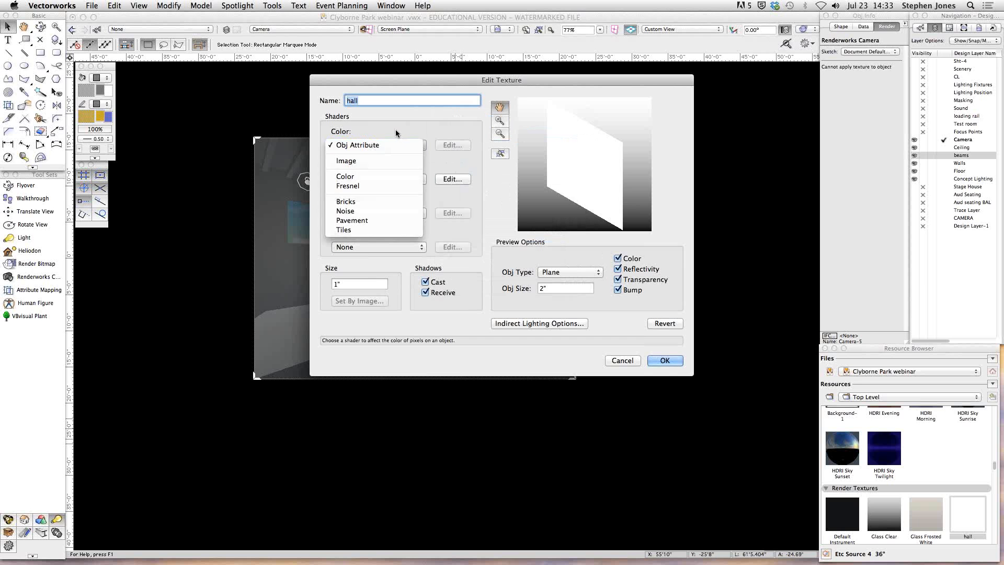
click(400, 144)
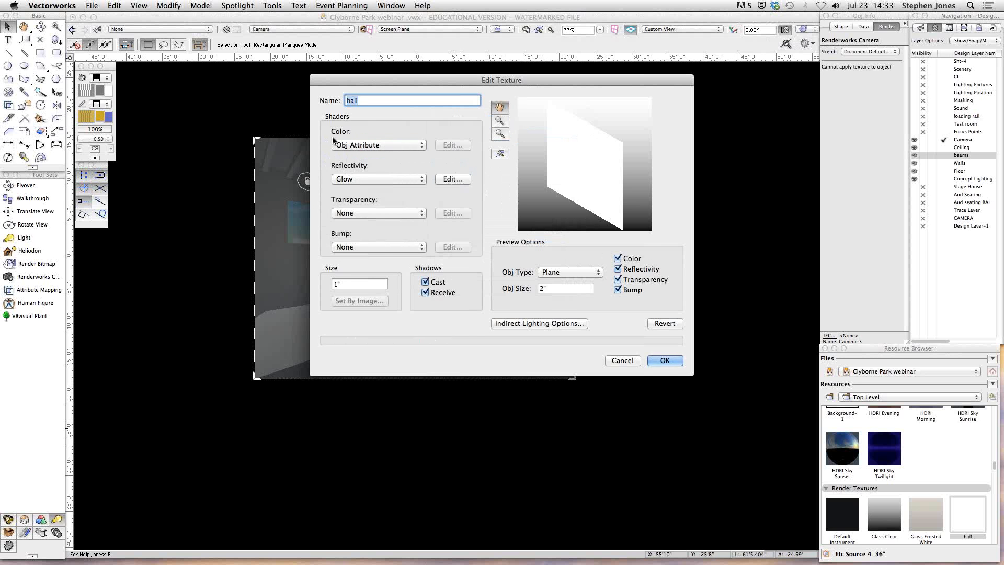
click(365, 145)
click(380, 179)
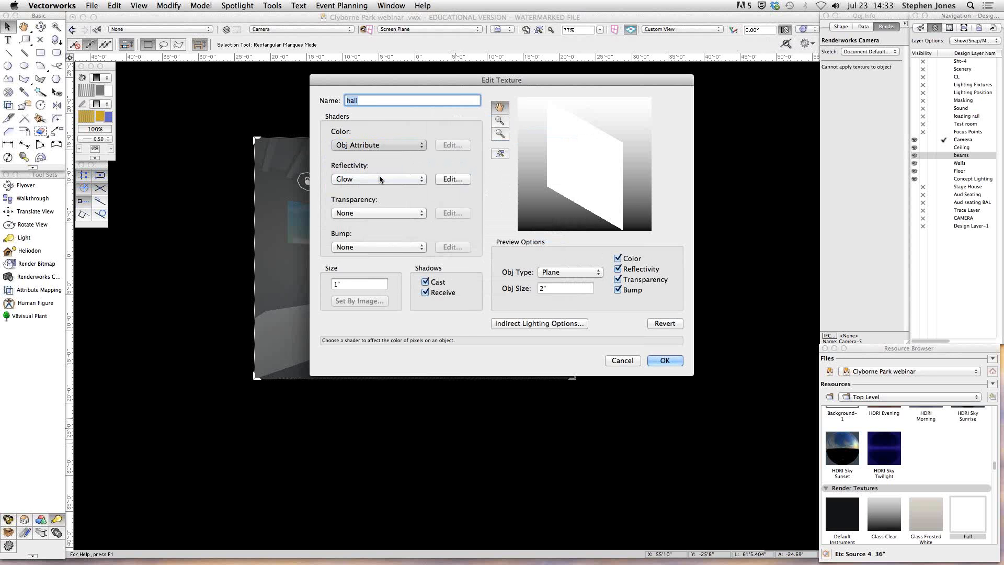
click(453, 145)
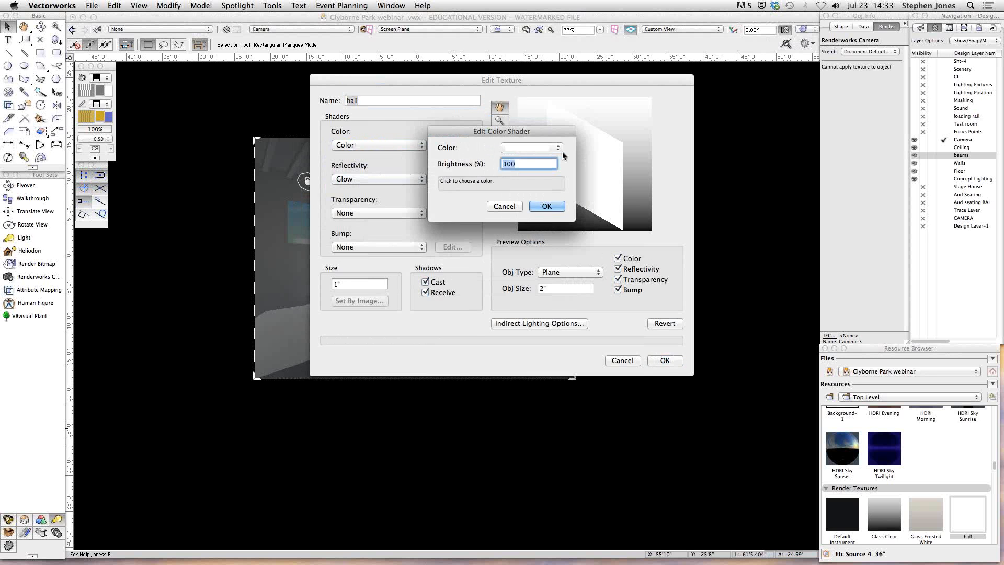
click(555, 147)
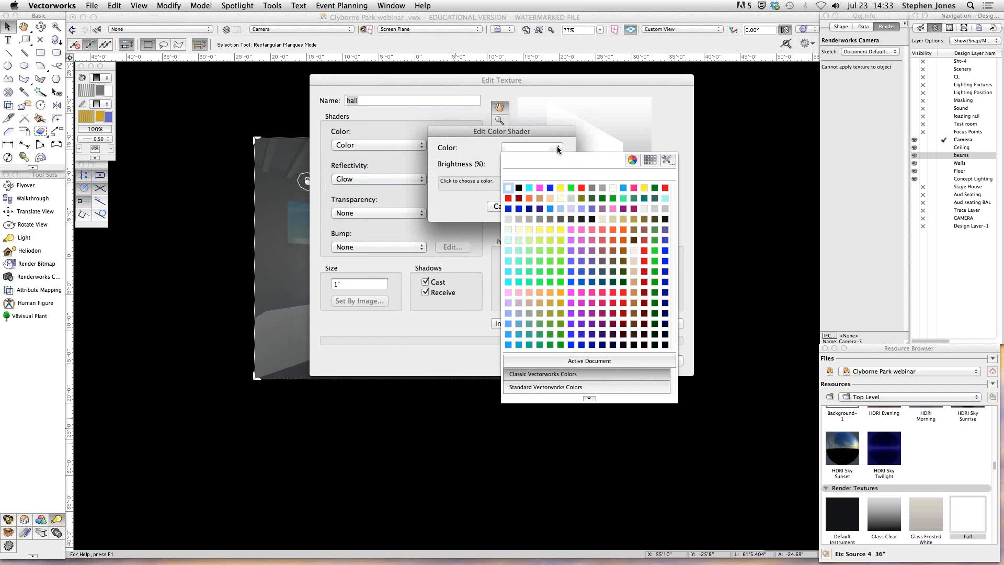
click(571, 210)
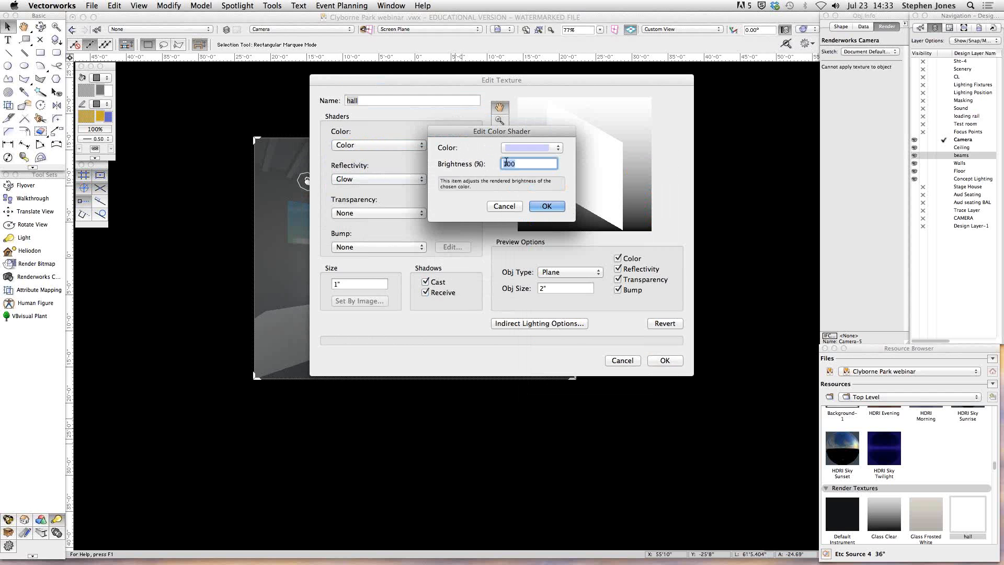
click(543, 206)
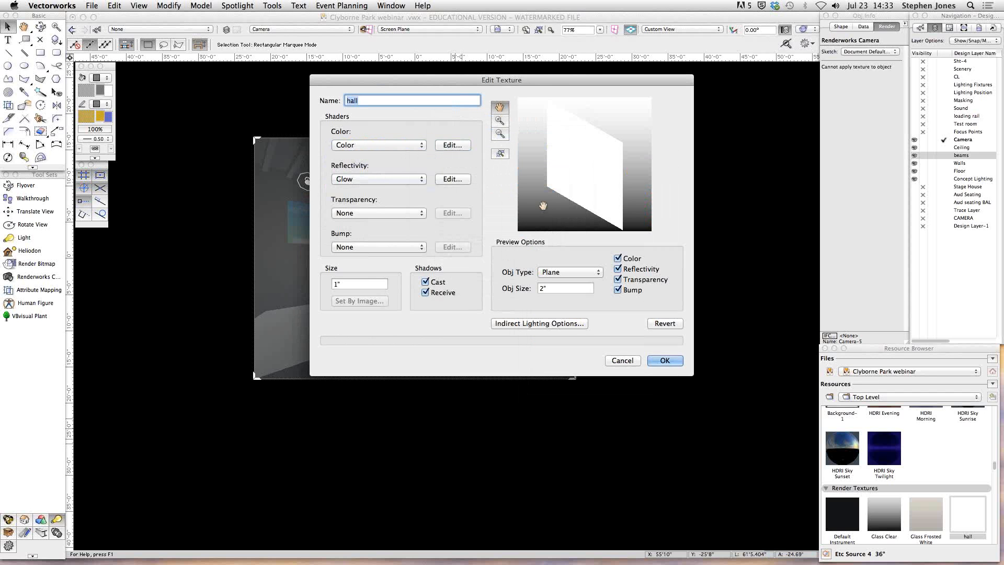
click(650, 360)
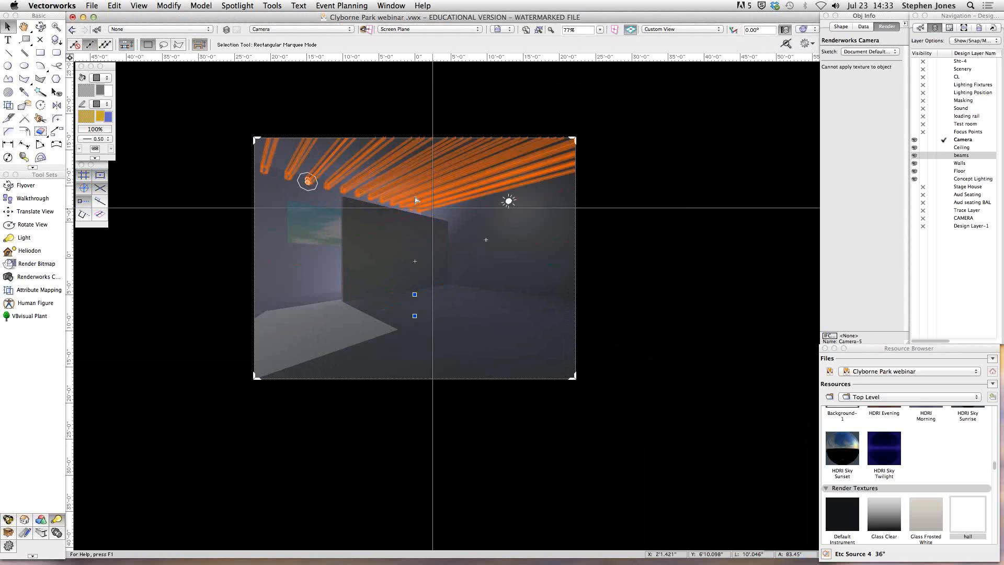
Set the color of the spot light outside the window to a light red.
click(307, 181)
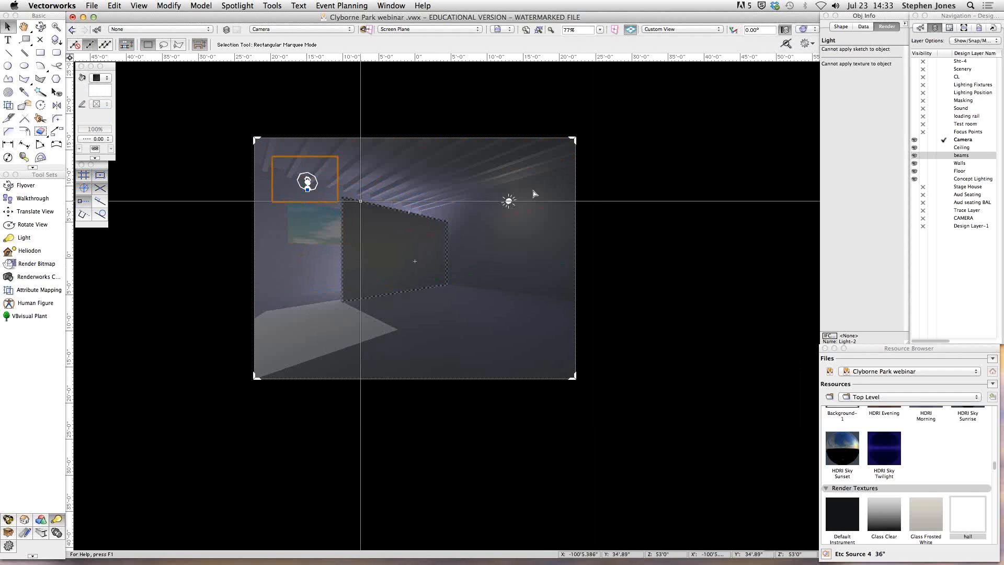
click(840, 27)
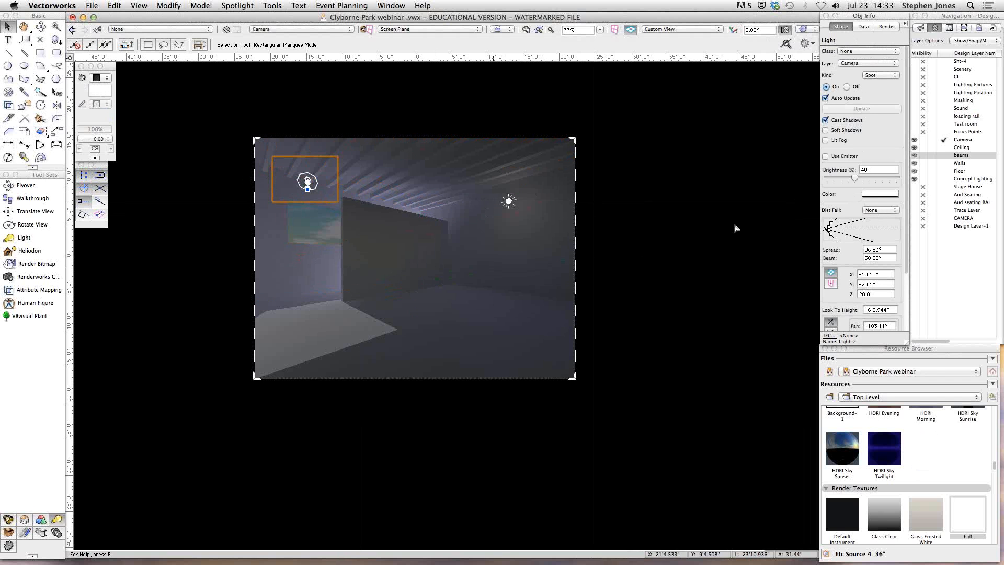
click(872, 194)
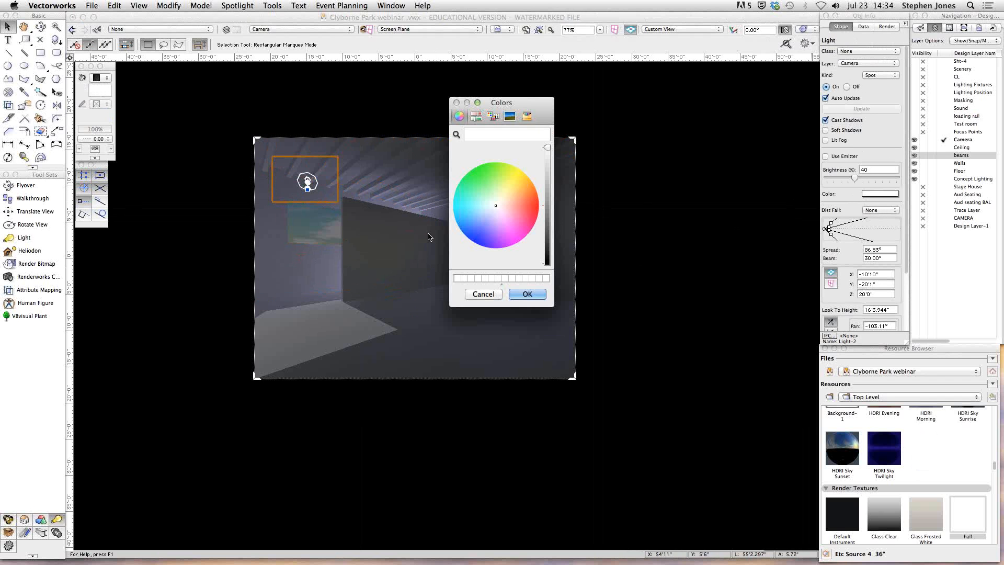
click(472, 295)
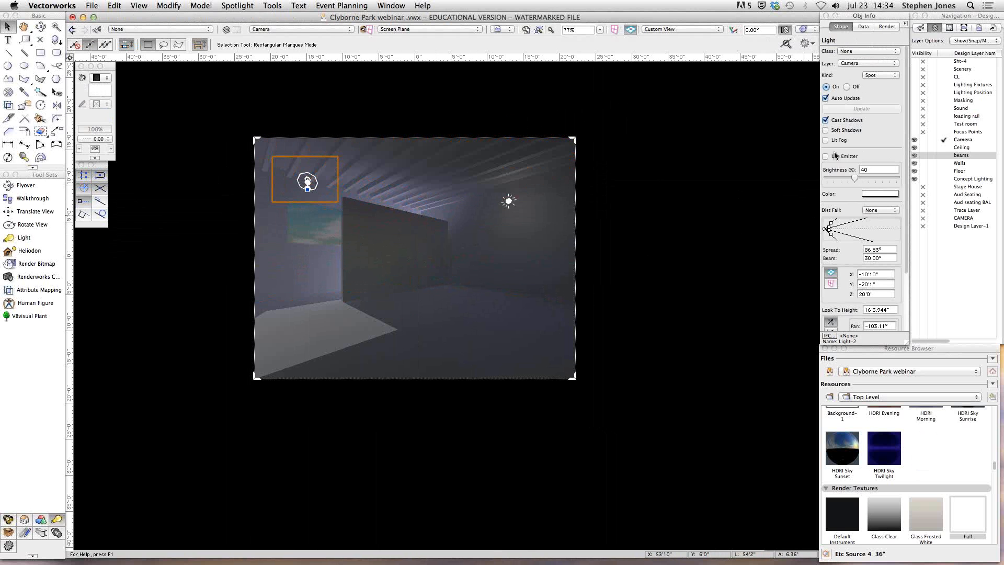
click(879, 194)
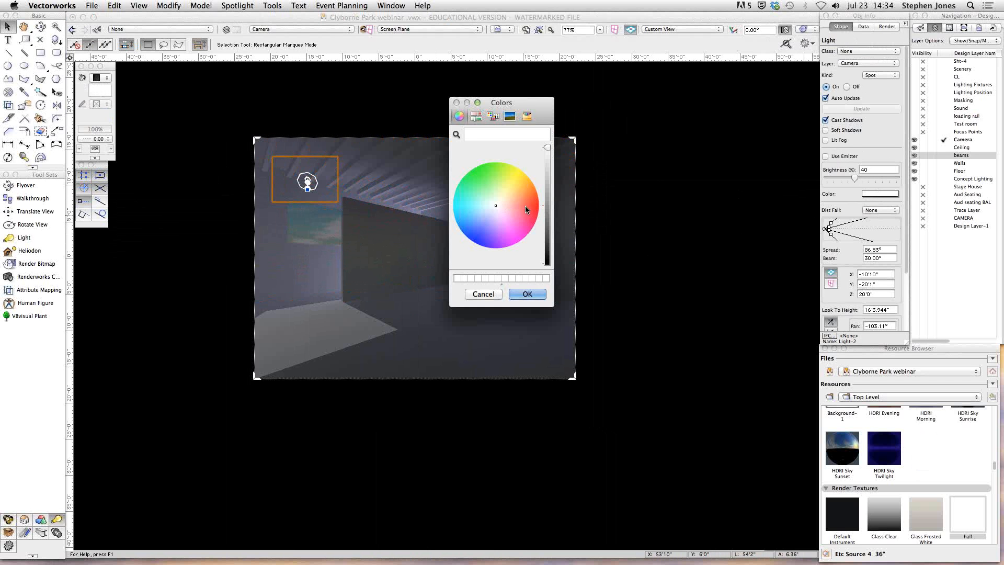
click(531, 209)
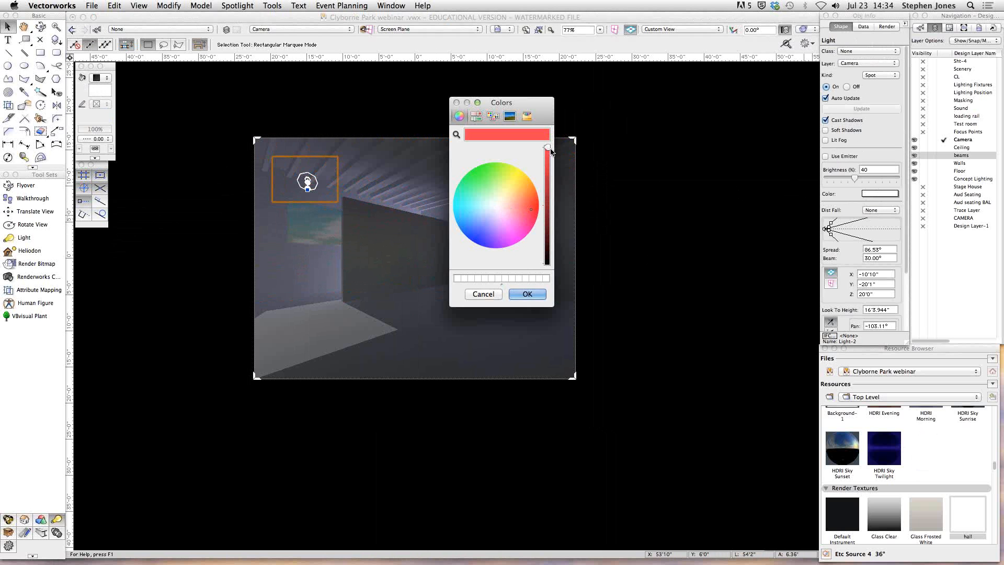
click(526, 294)
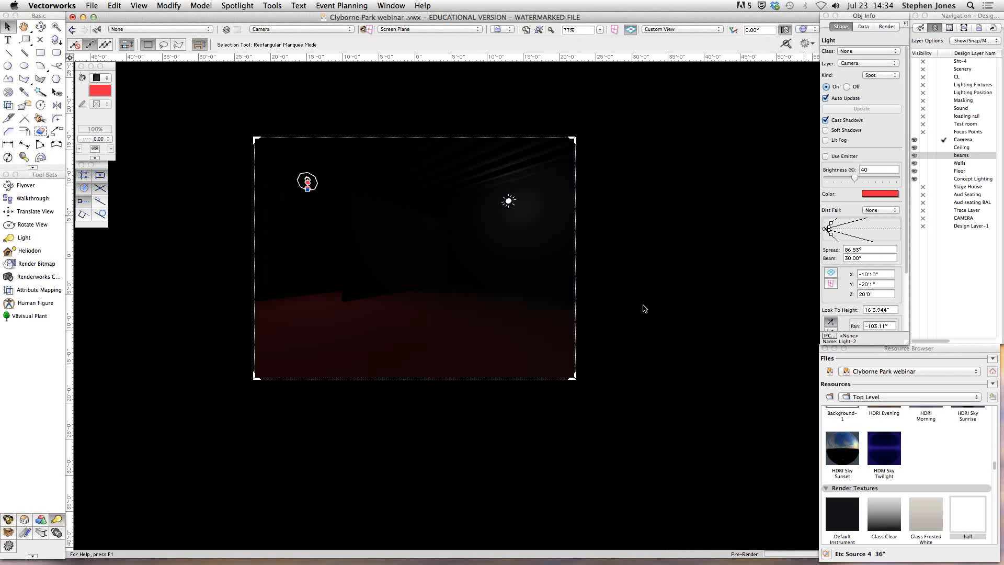
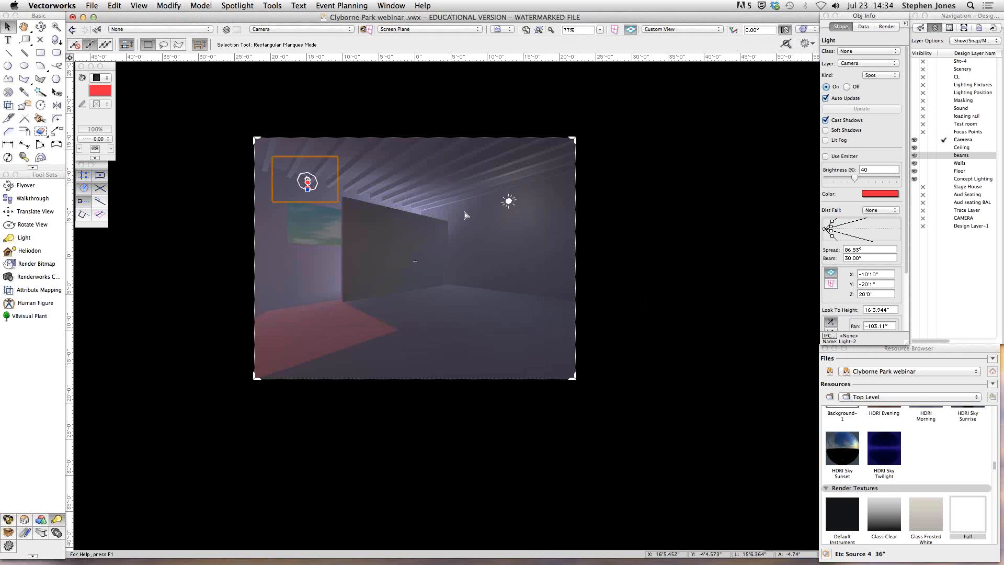
Apply the Wood (Arroway Wood 014 Cherry European 1) texture to the overall surface of the ceiling beams.
click(449, 193)
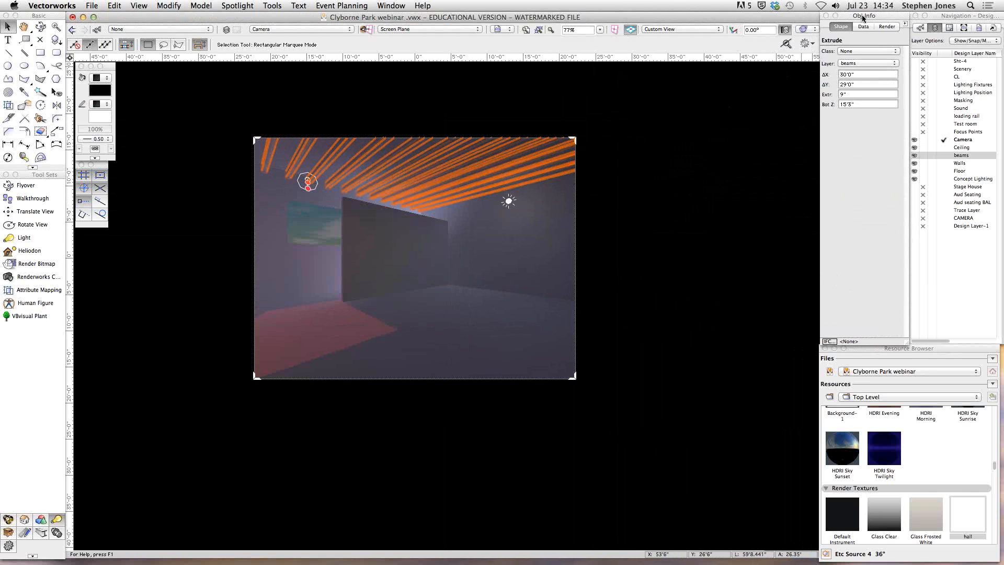
click(886, 26)
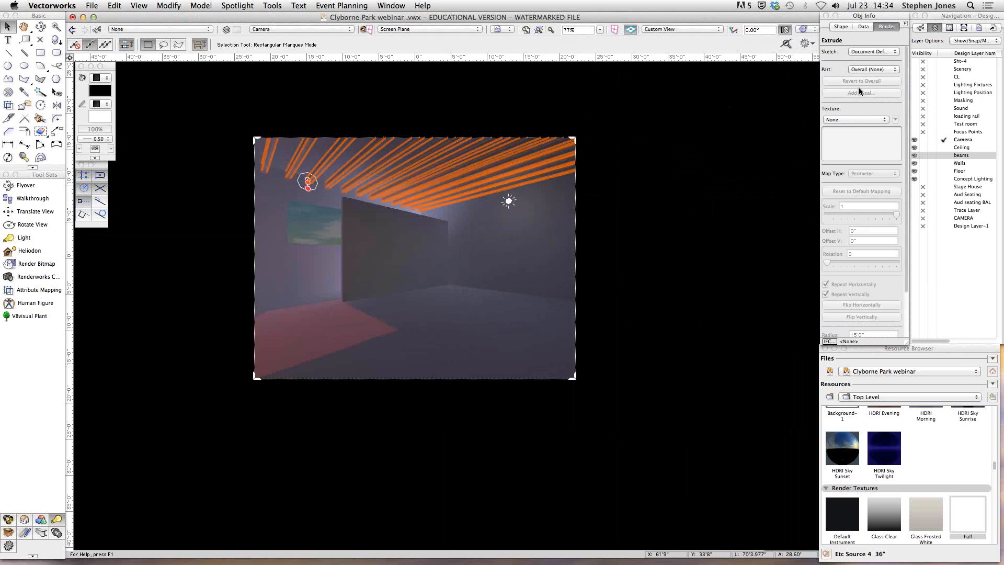
click(877, 119)
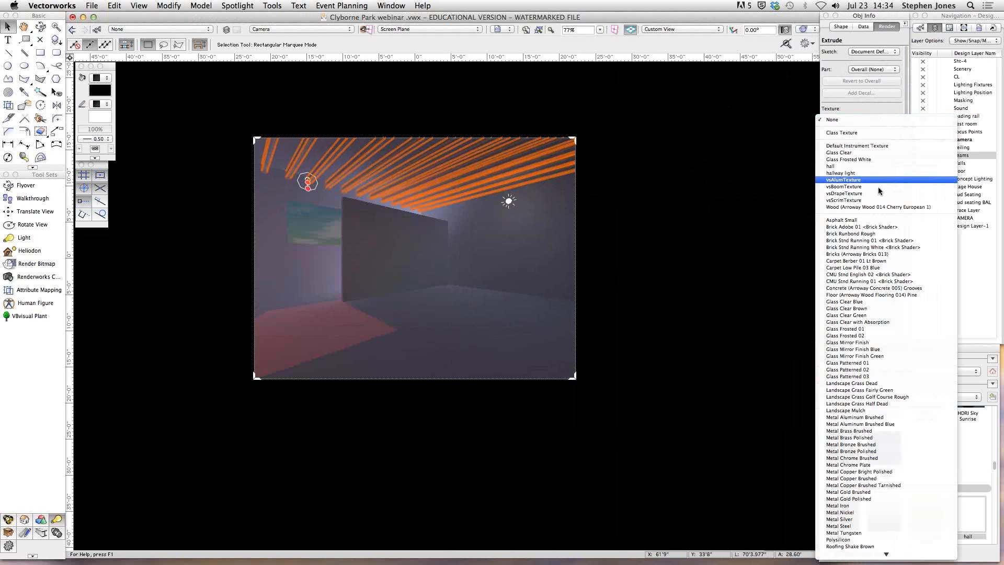
click(859, 206)
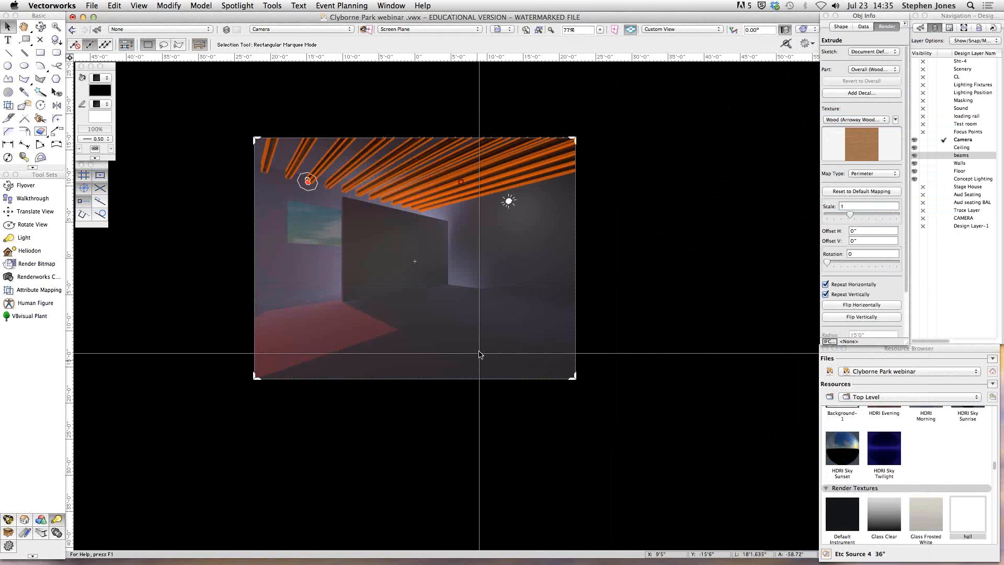
Apply the Wood (Arroway Wood 014 Cherry European 1) texture to the top face of the floor, then clear the selection.
click(473, 298)
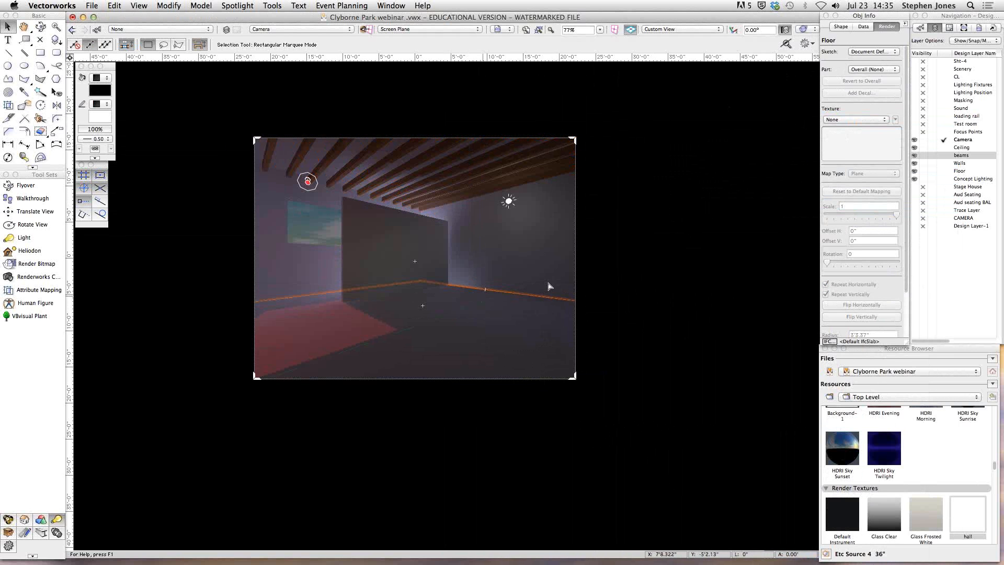
click(861, 69)
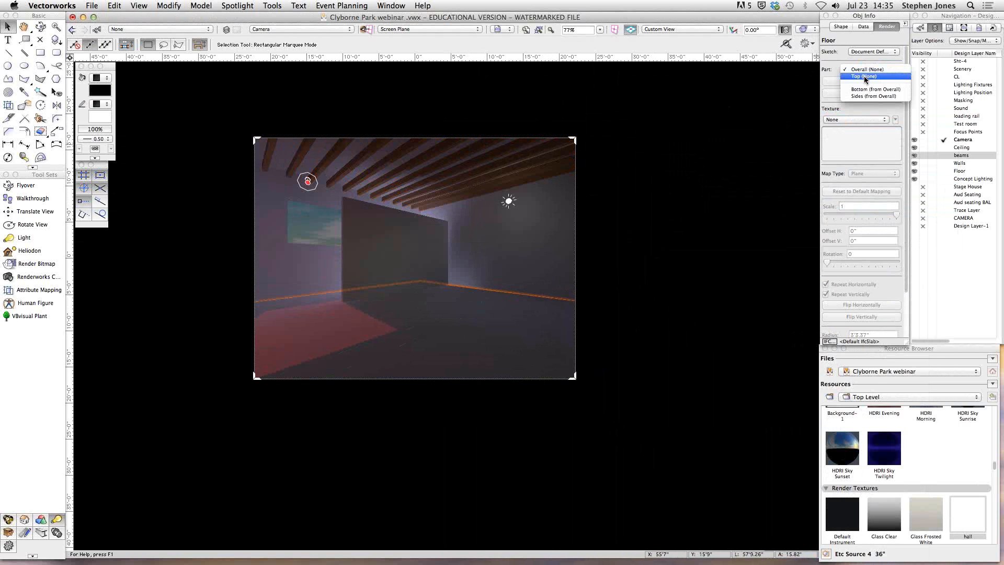
click(817, 61)
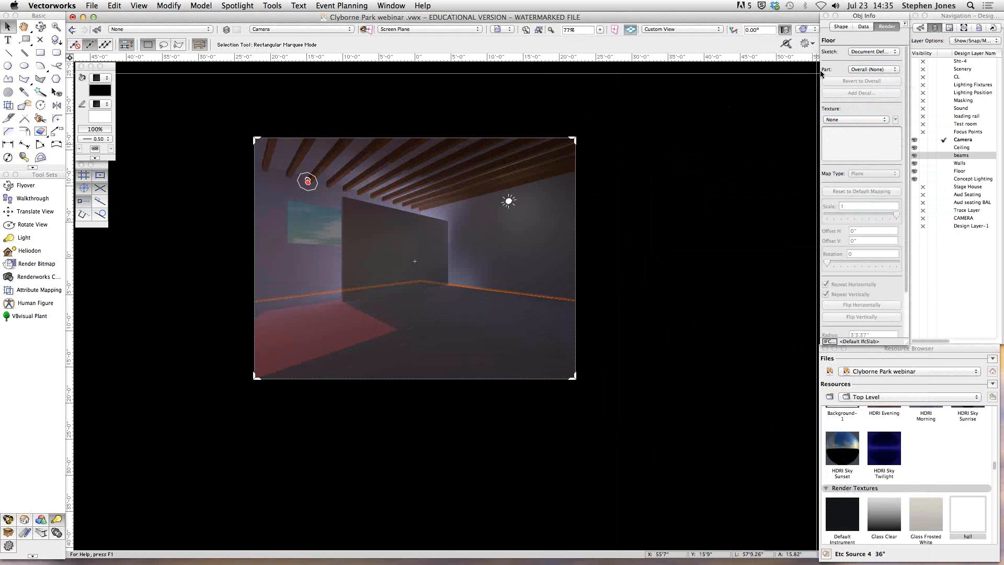
click(861, 69)
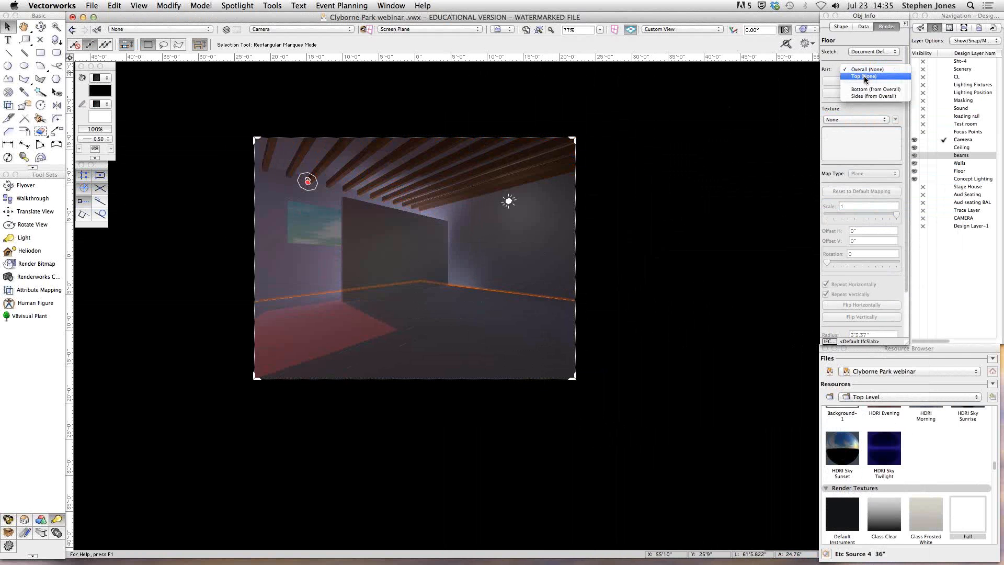
click(862, 77)
click(873, 118)
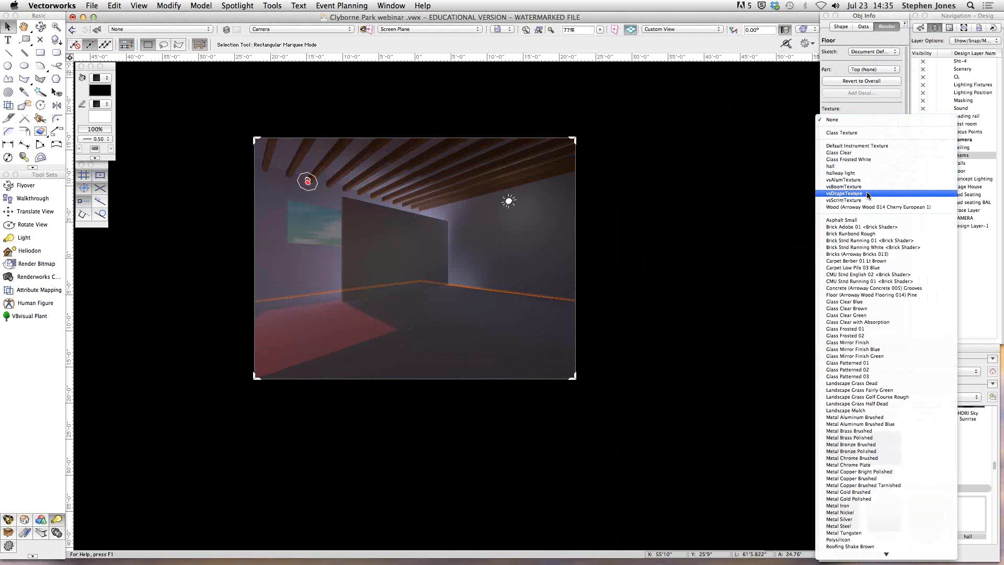
click(864, 206)
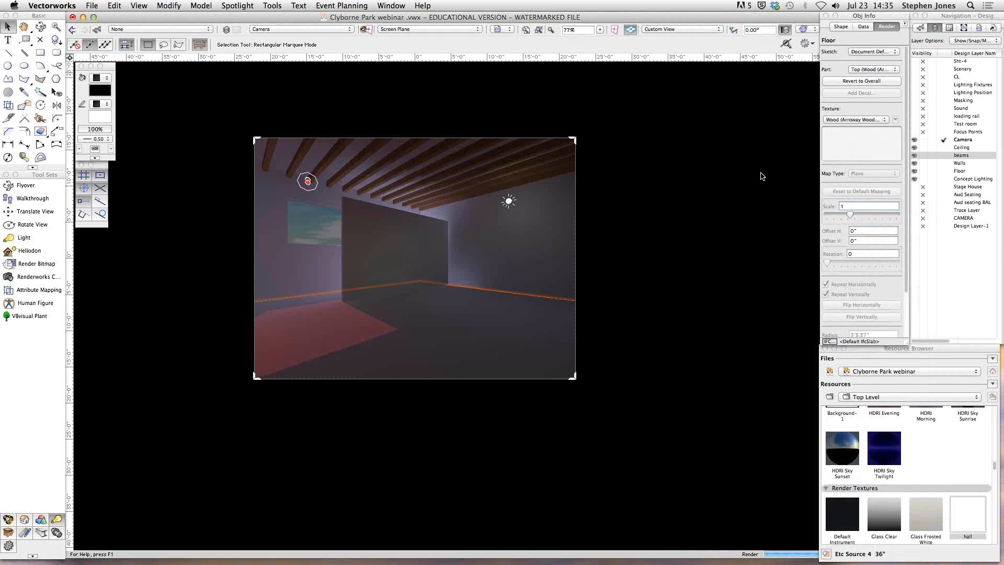
click(157, 178)
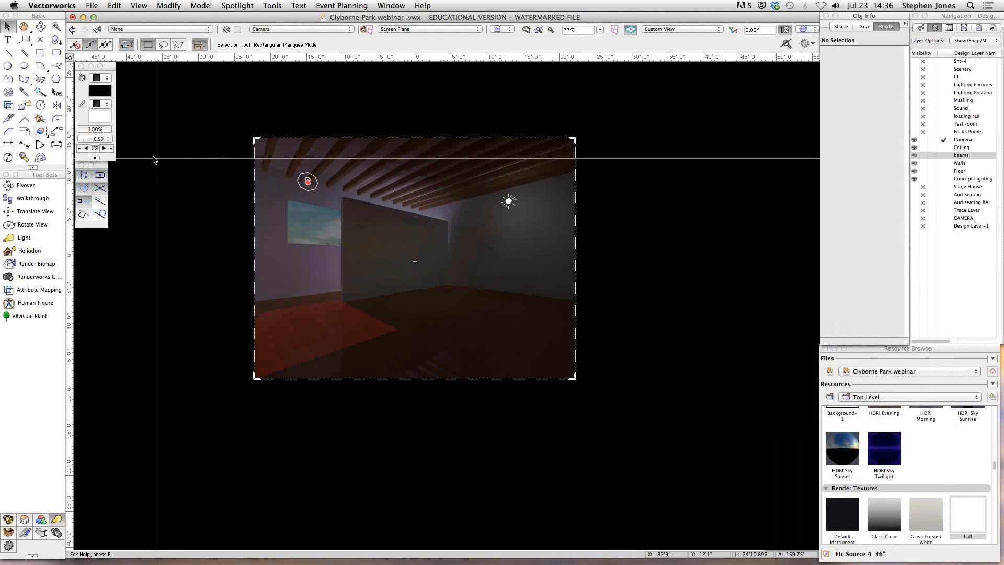
Switch to the Top/Plan view and delete the red spot light outside the room and the point light inside it.
key(super+5)
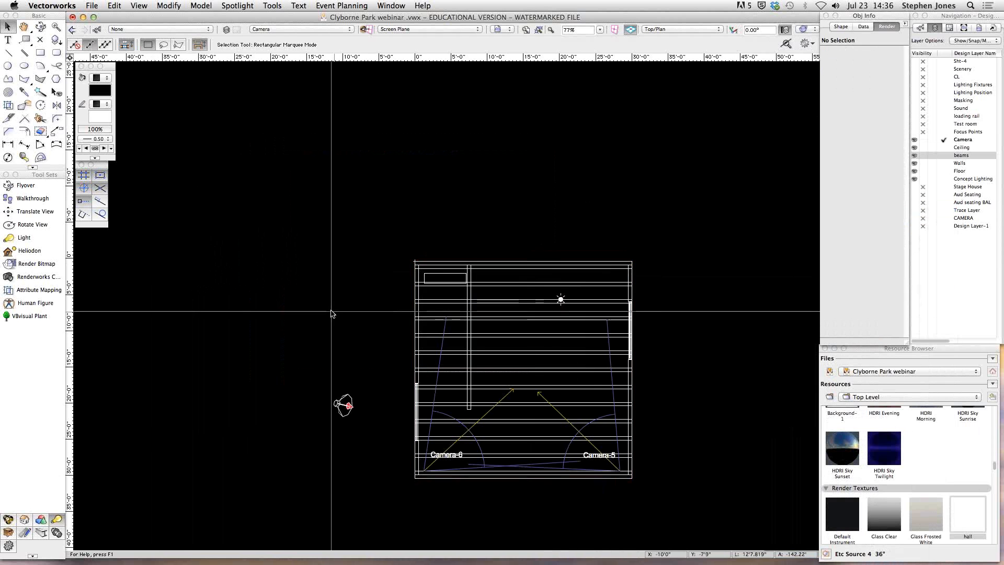
middle_drag(329, 308, 295, 222)
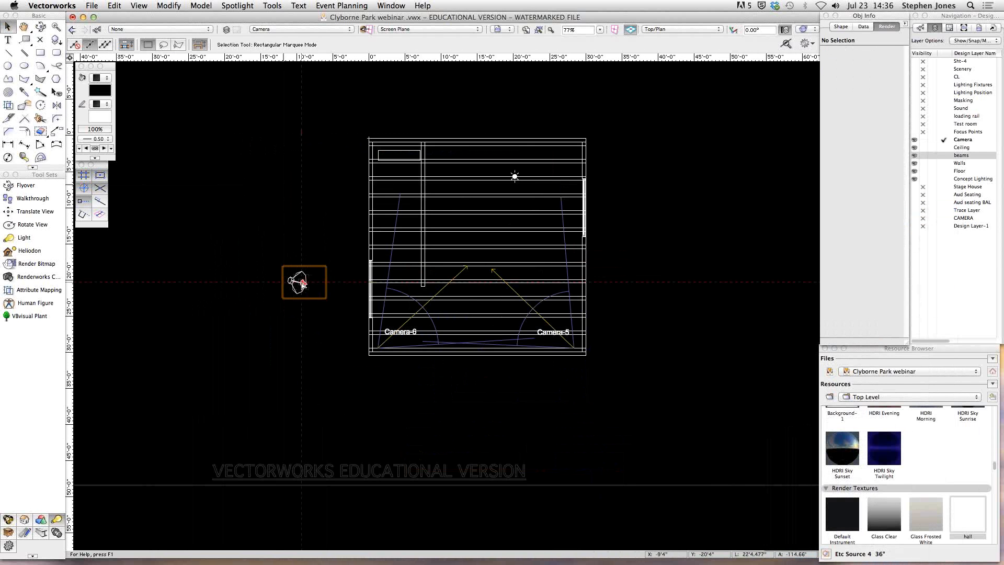
click(302, 282)
key(Delete)
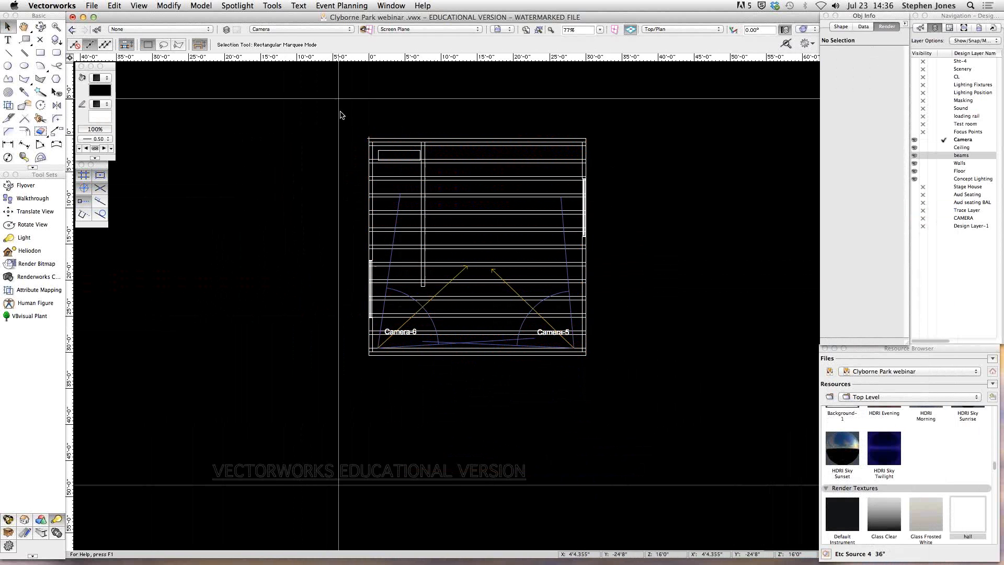
Hide the Camera, Ceiling, beams, Walls, Floor and Concept Lighting design layers.
click(922, 139)
click(923, 147)
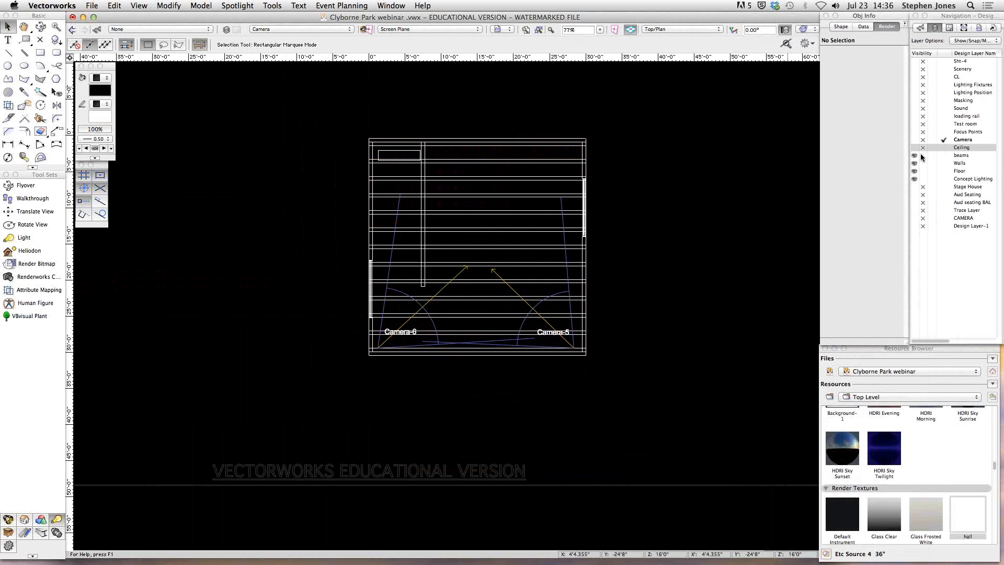
click(922, 155)
click(923, 163)
click(923, 171)
click(922, 178)
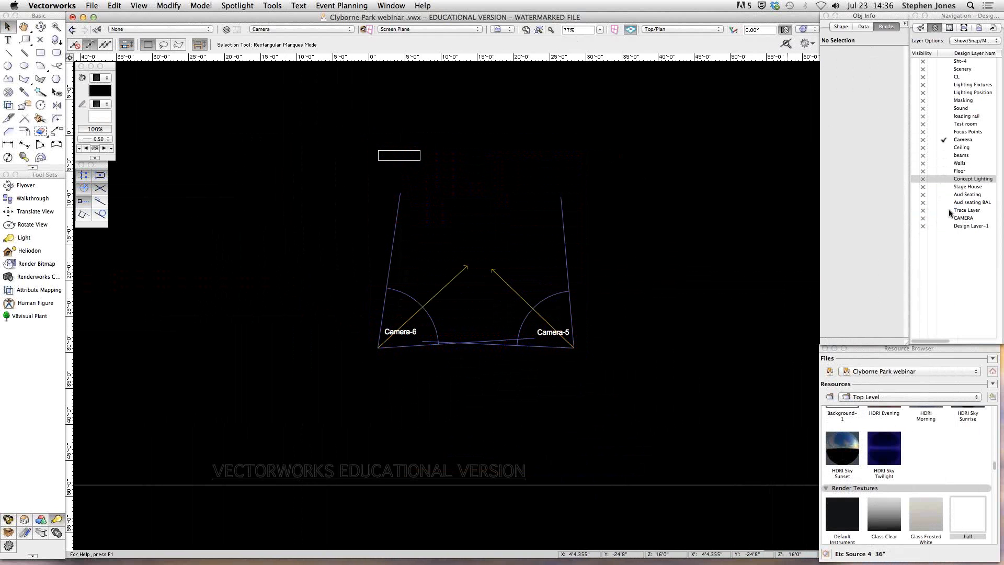
Make Lighting Fixtures the active layer and turn on visibility for Lighting Fixtures, Lighting Position, Stage House and Scenery.
click(944, 84)
click(915, 85)
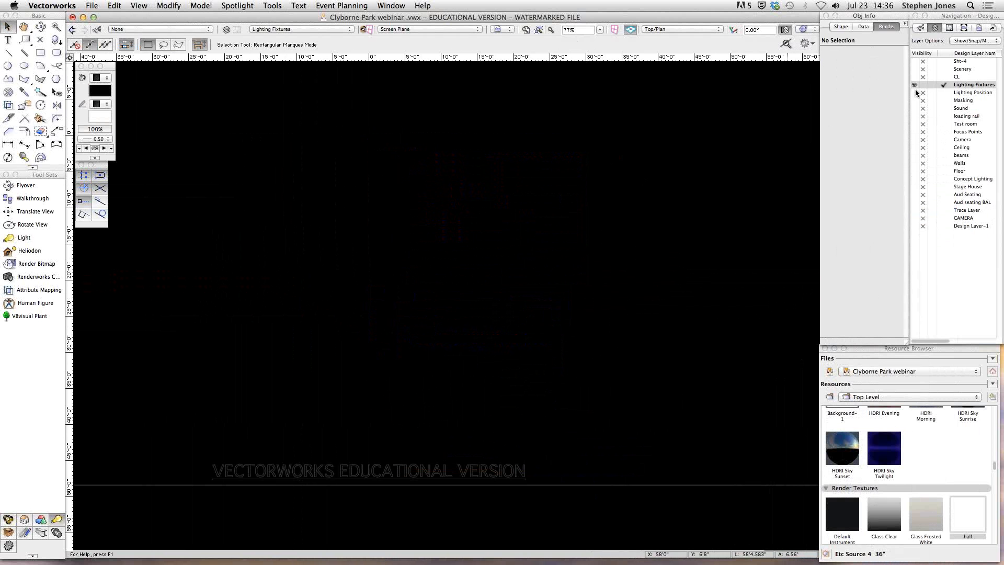
click(915, 92)
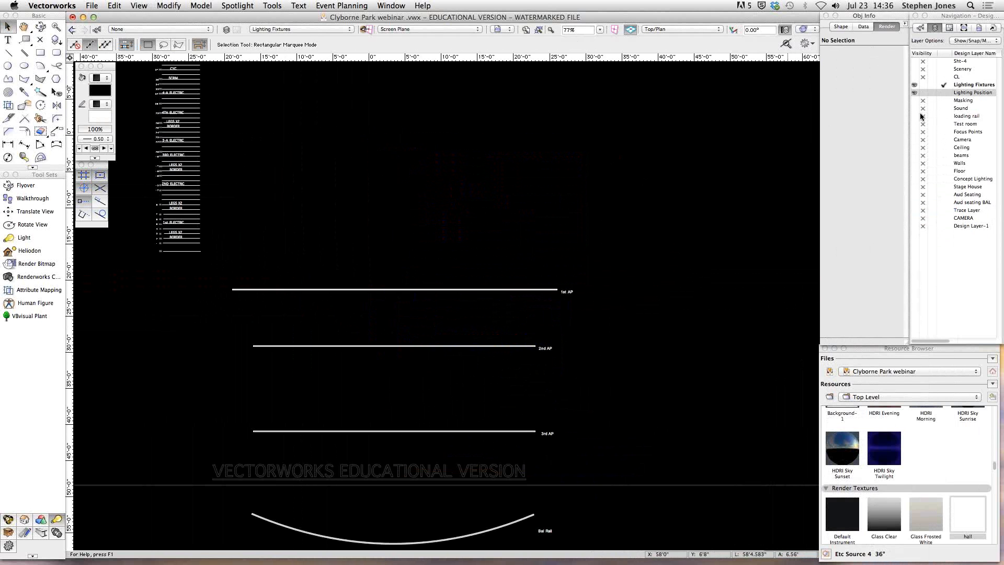
click(914, 186)
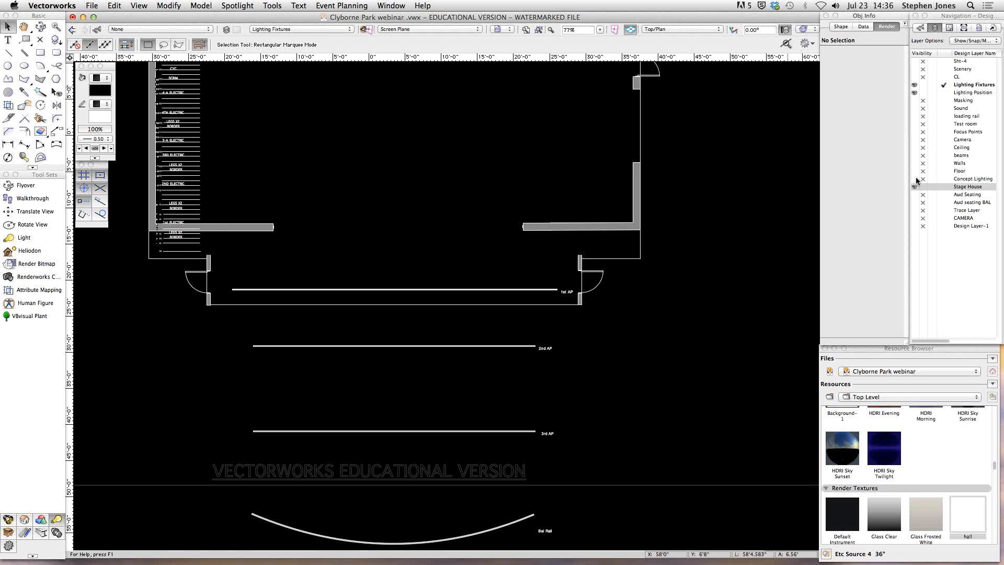
click(914, 69)
key(h)
drag(470, 339, 529, 372)
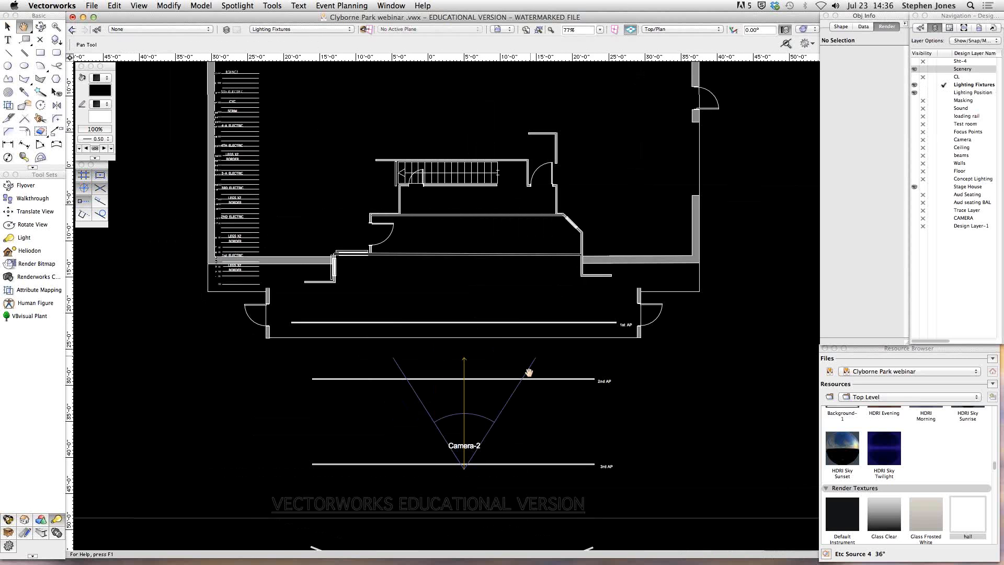
scroll(523, 379, down, 3)
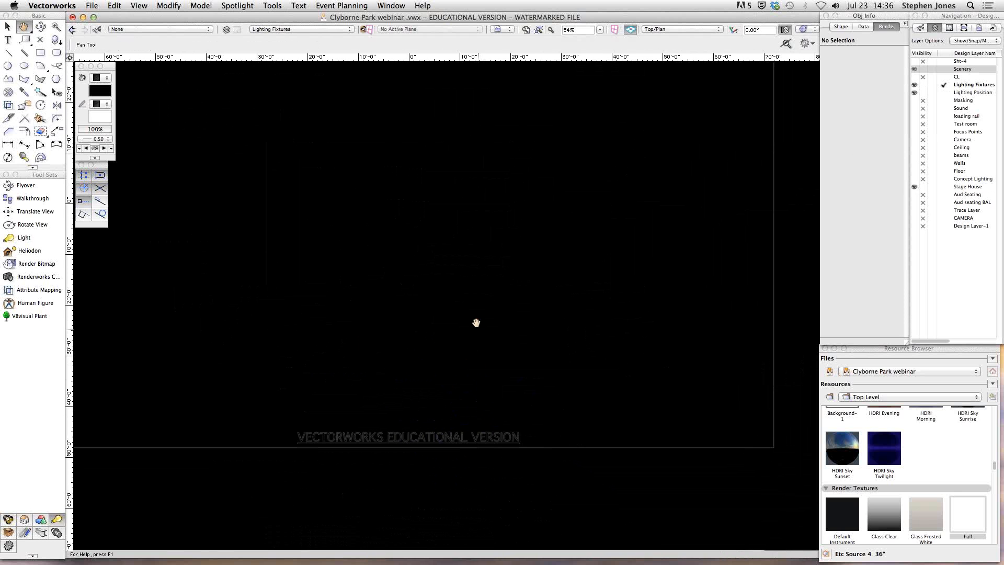
key(x)
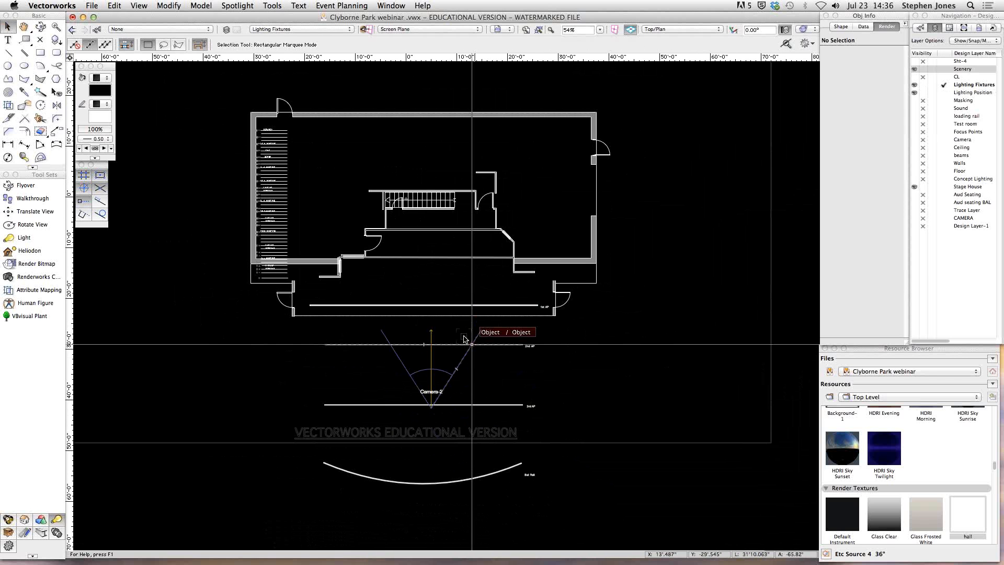
Orbit from the plan into a 3D view of the stage and render it in OpenGL.
click(41, 27)
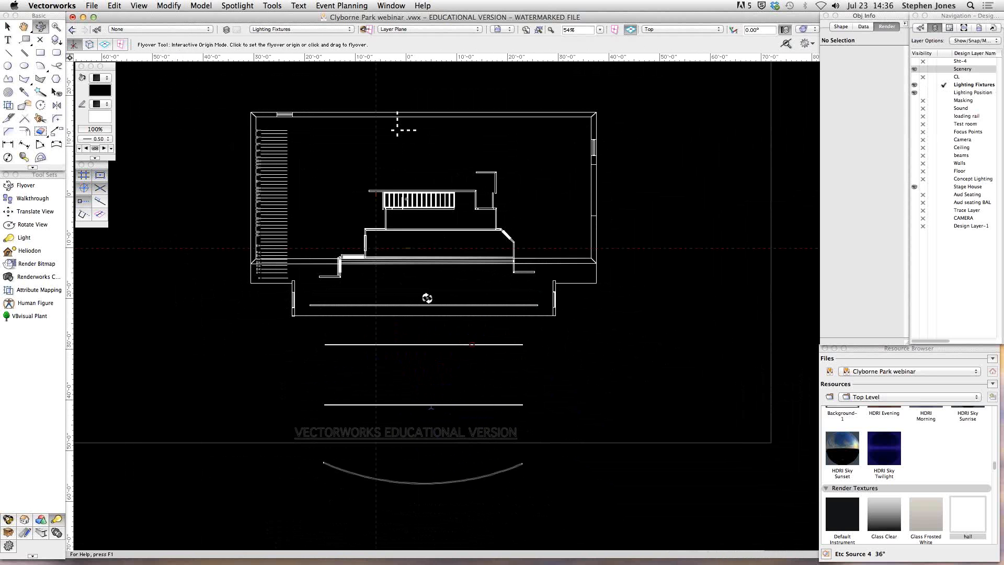
drag(426, 314, 424, 264)
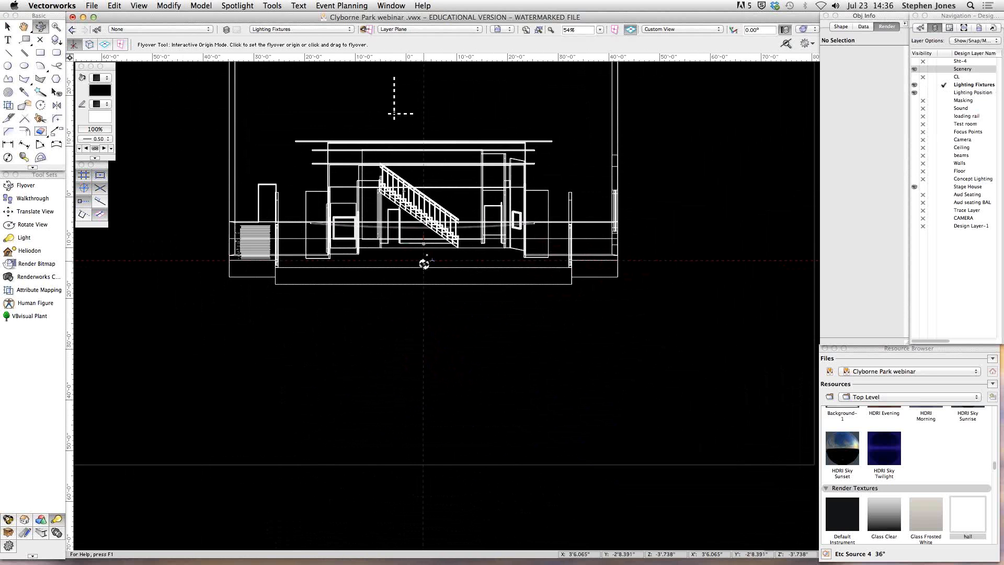
scroll(424, 264, up, 2)
click(803, 30)
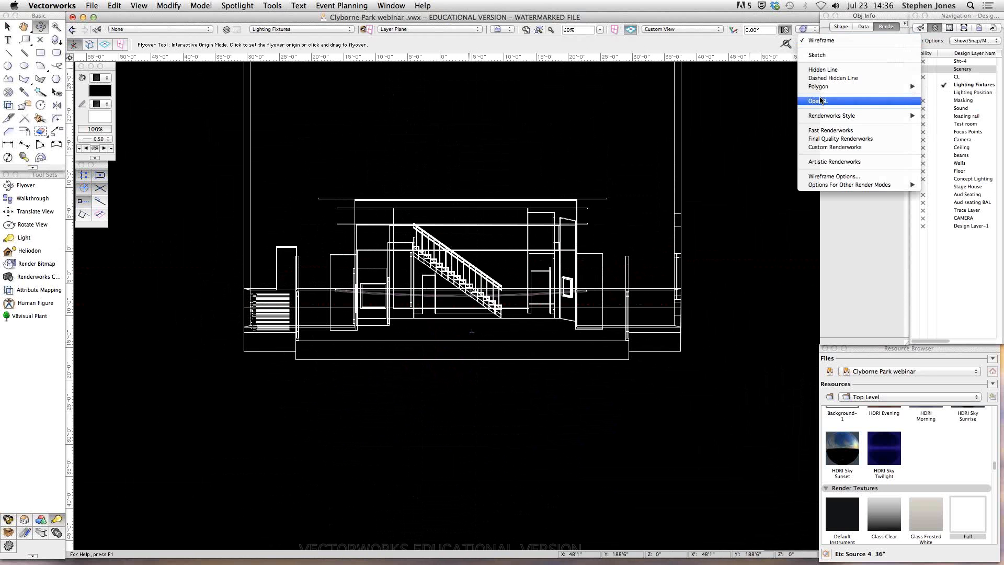
click(817, 100)
mouse_move(455, 383)
mouse_down()
mouse_move(475, 397)
mouse_move(543, 345)
mouse_up()
scroll(547, 342, up, 2)
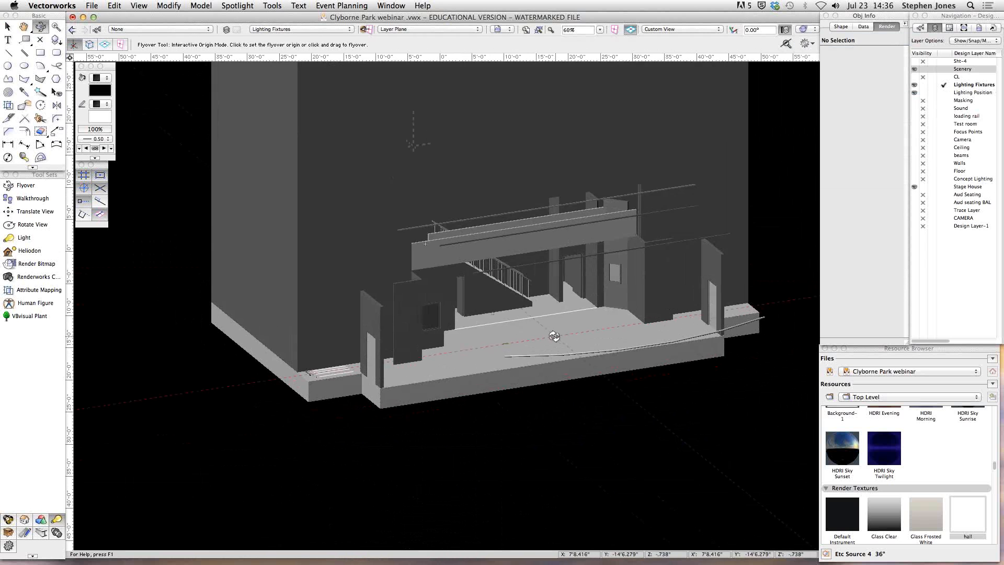
Turn on the Masking layer, check it from the front in 3D, and return to the Top/Plan view.
click(915, 100)
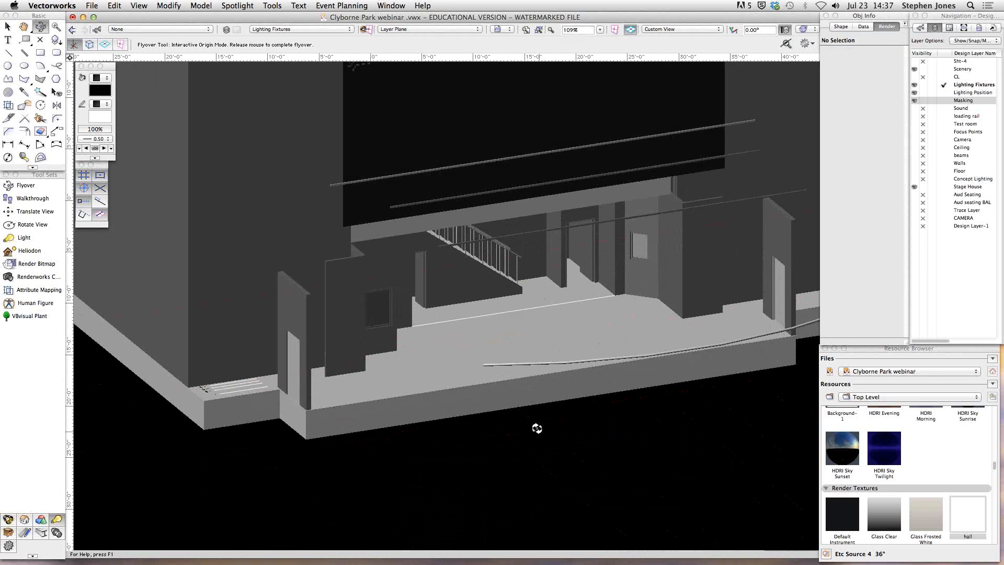
drag(535, 425, 506, 439)
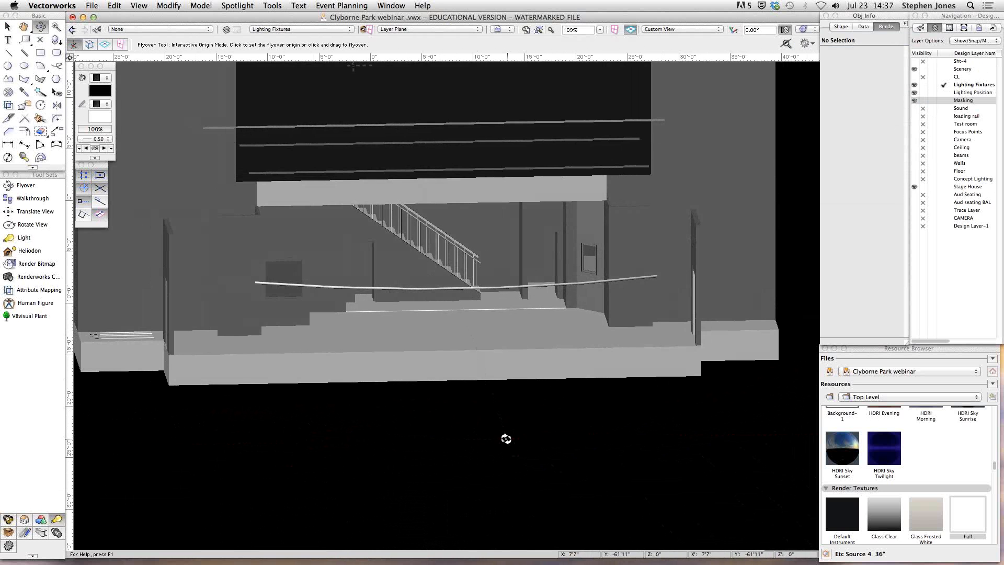
key(super+5)
key(x)
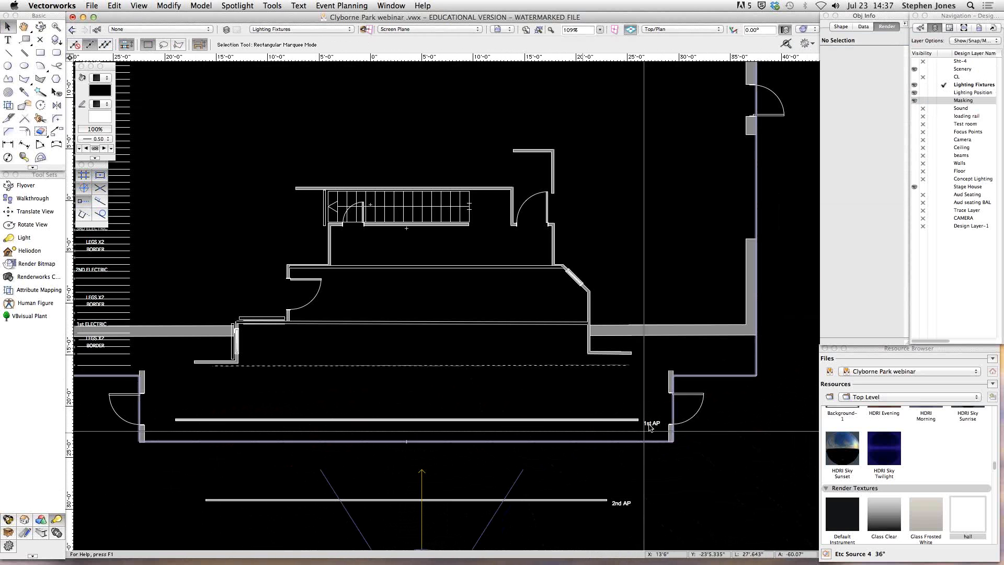
Examine the 1st AP, 2nd AP and 3rd AP lighting positions in the plan, selecting each one.
scroll(531, 387, down, 1)
middle_drag(530, 366, 505, 282)
scroll(514, 328, down, 1)
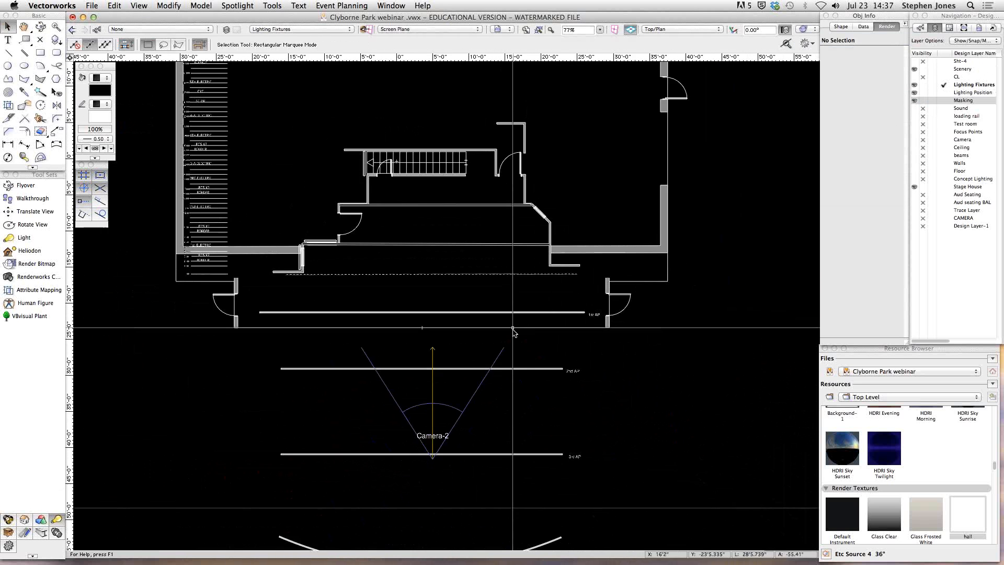
mouse_move(518, 333)
middle_down()
mouse_move(530, 292)
mouse_move(536, 323)
mouse_move(527, 321)
middle_up()
scroll(520, 330, down, 1)
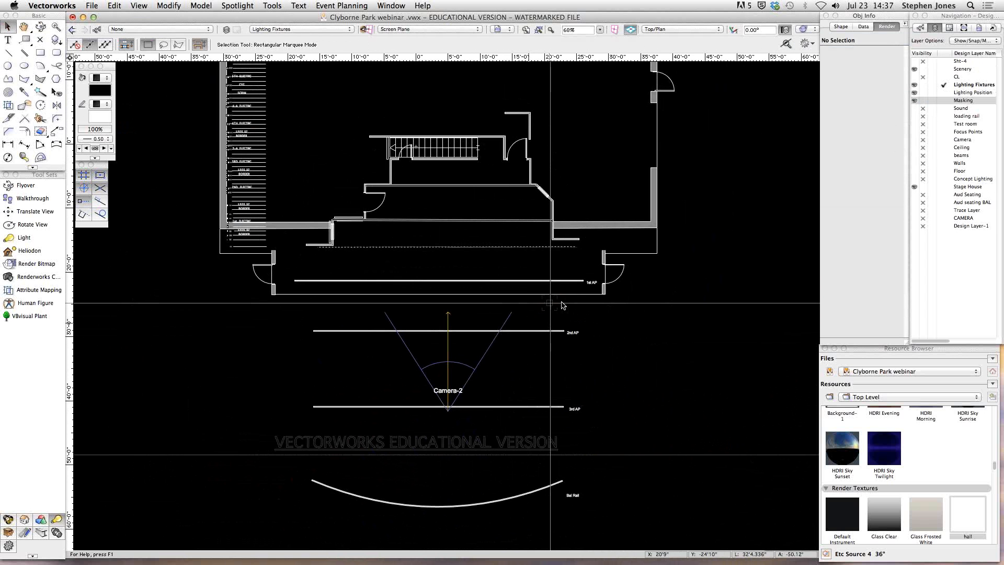
scroll(522, 293, up, 3)
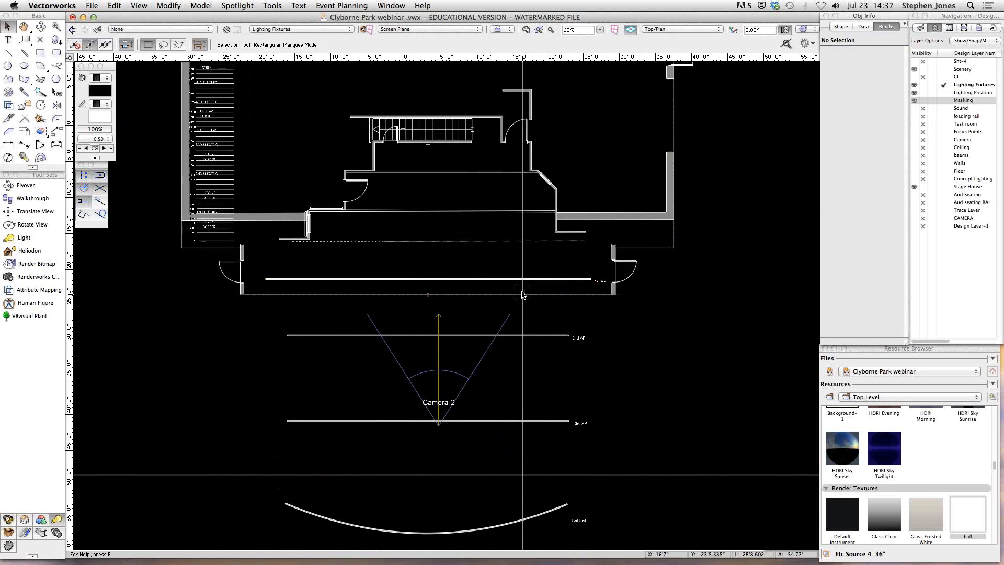
middle_drag(523, 294, 478, 236)
click(486, 220)
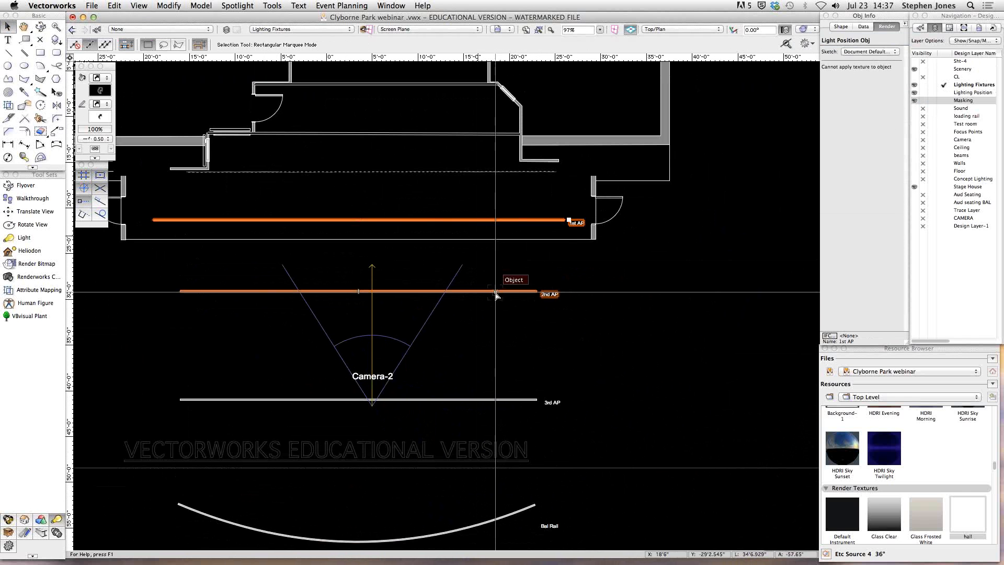
click(504, 290)
click(489, 404)
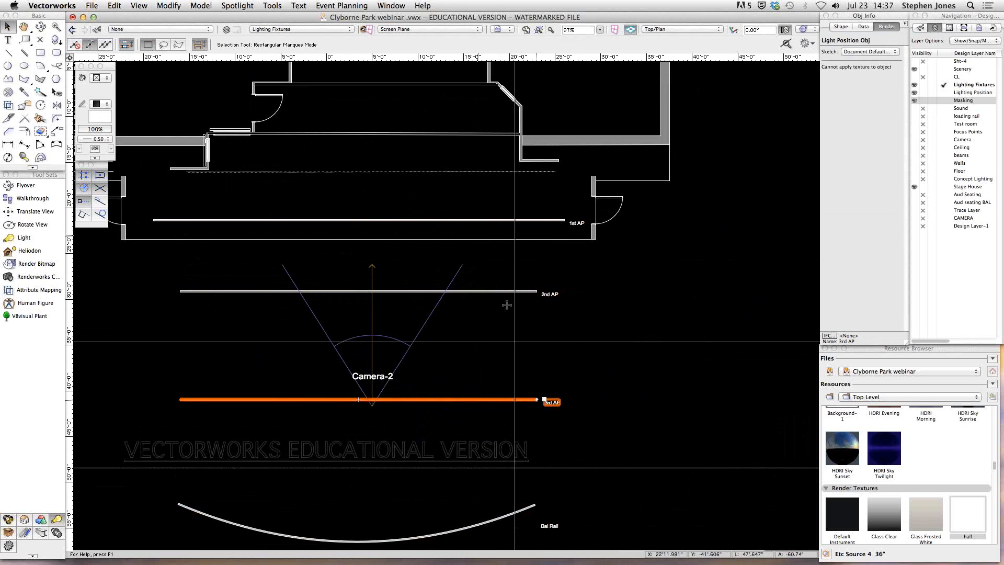
middle_drag(547, 308, 616, 392)
scroll(612, 366, down, 1)
middle_drag(609, 351, 623, 378)
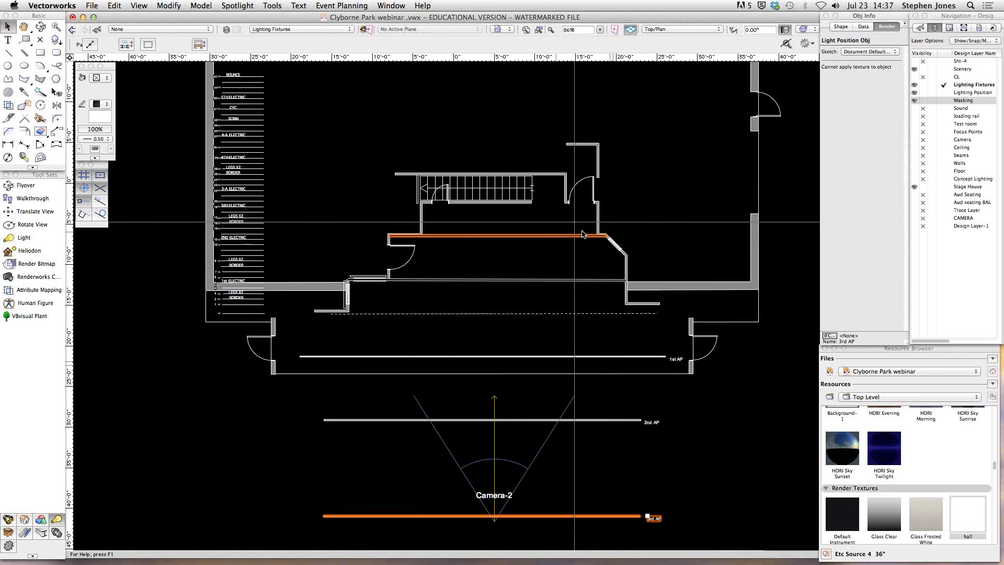
Draw a horizontal lighting pipe about 40'10" long across the set, between the two step lines level with the angled wall.
click(12, 520)
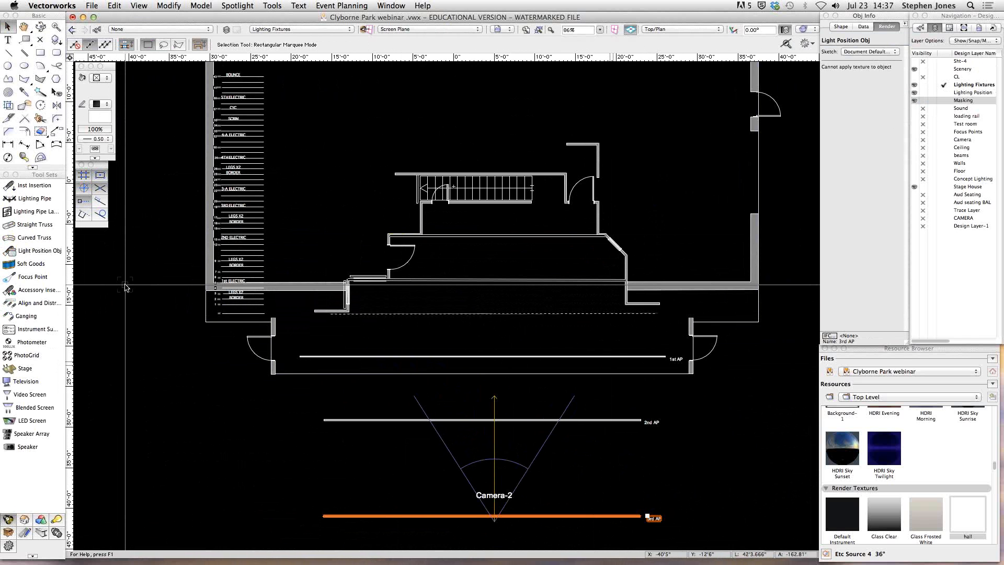
click(31, 200)
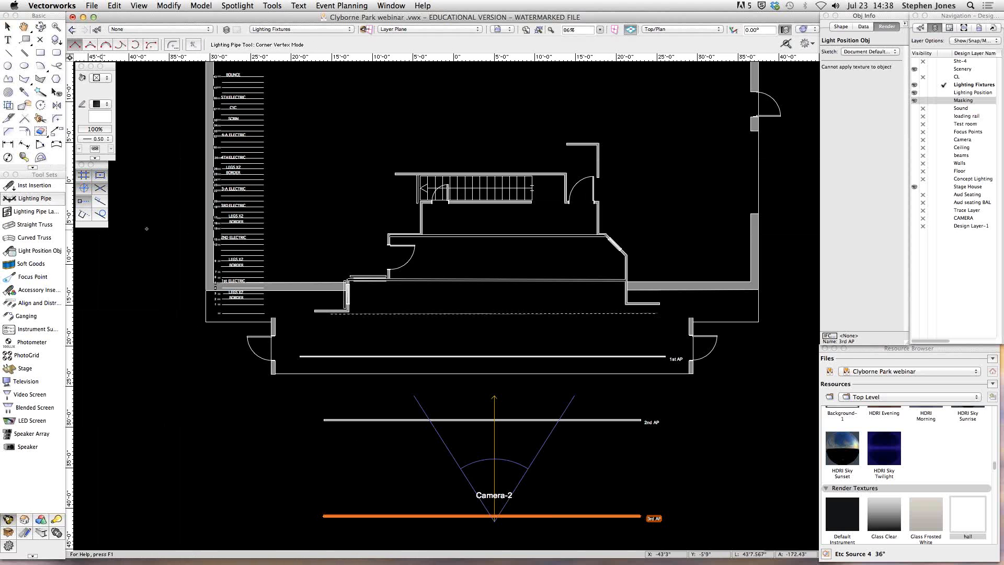
click(326, 253)
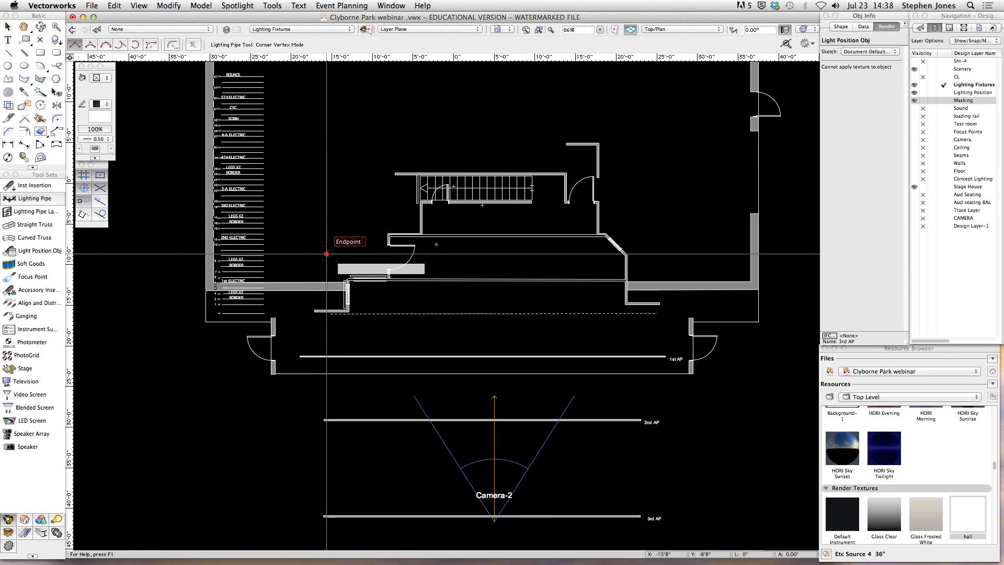
double_click(657, 254)
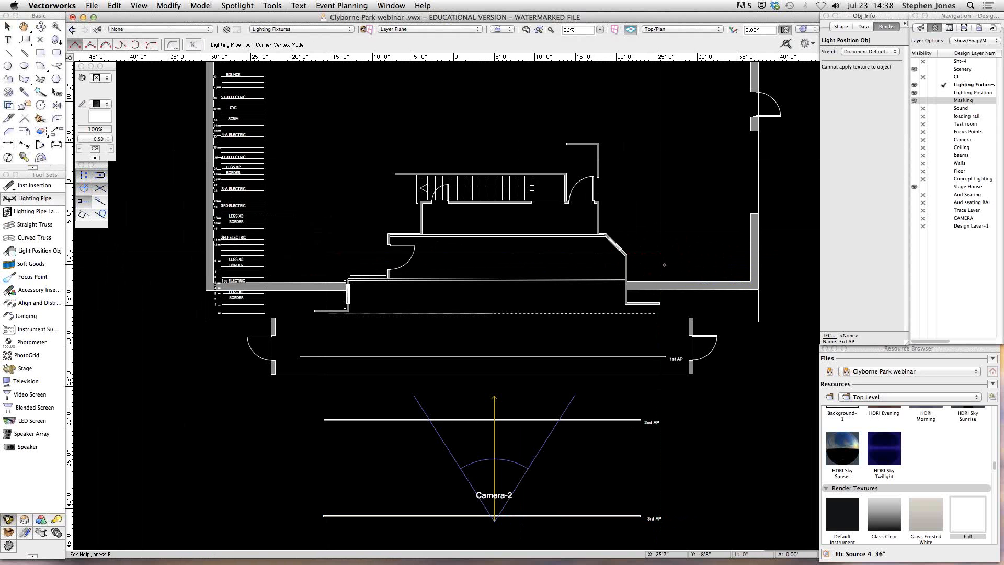
key(h)
drag(505, 254, 450, 234)
scroll(437, 260, up, 3)
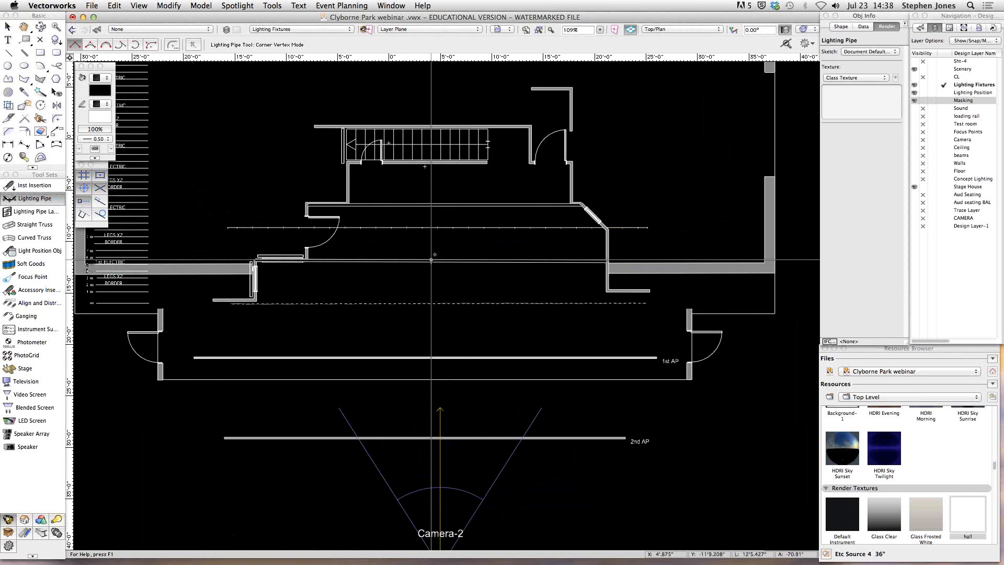
scroll(431, 259, up, 1)
Examine the new pipe's shape properties and tick mark options, keeping the tick marks centered on Side.
click(840, 26)
mouse_move(860, 17)
mouse_down()
mouse_move(853, 20)
mouse_move(861, 17)
mouse_up()
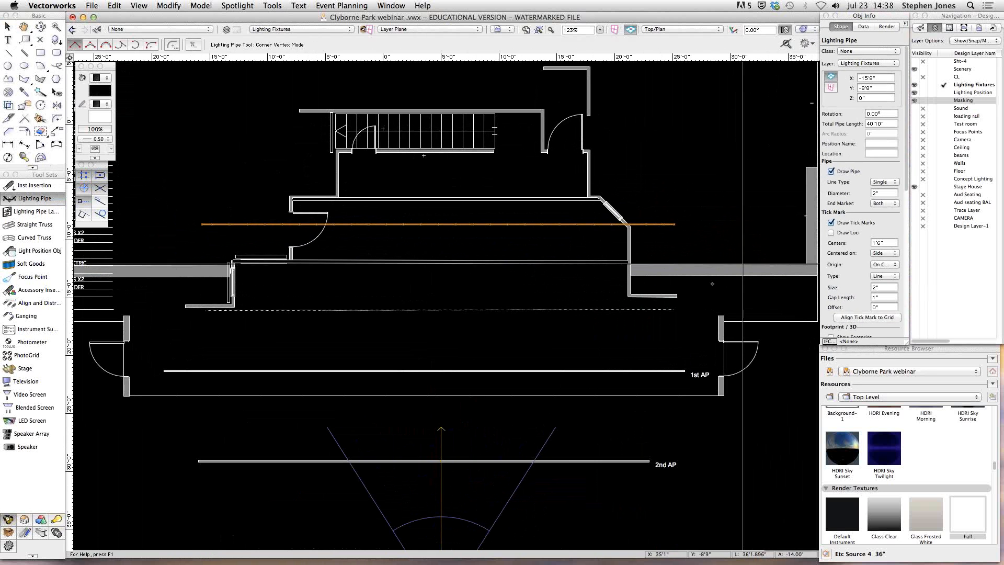
scroll(404, 214, up, 1)
scroll(405, 214, up, 5)
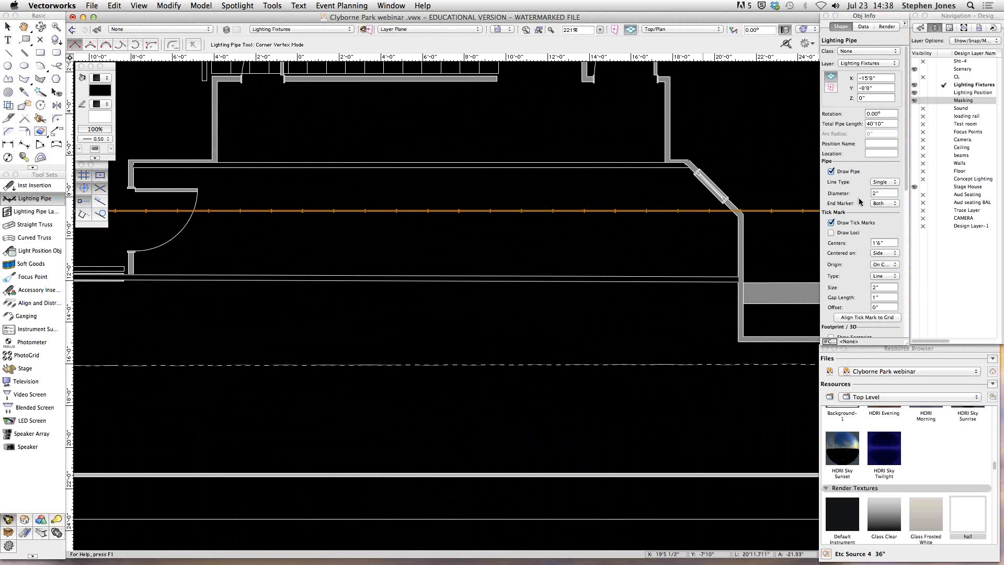
scroll(861, 218, down, 6)
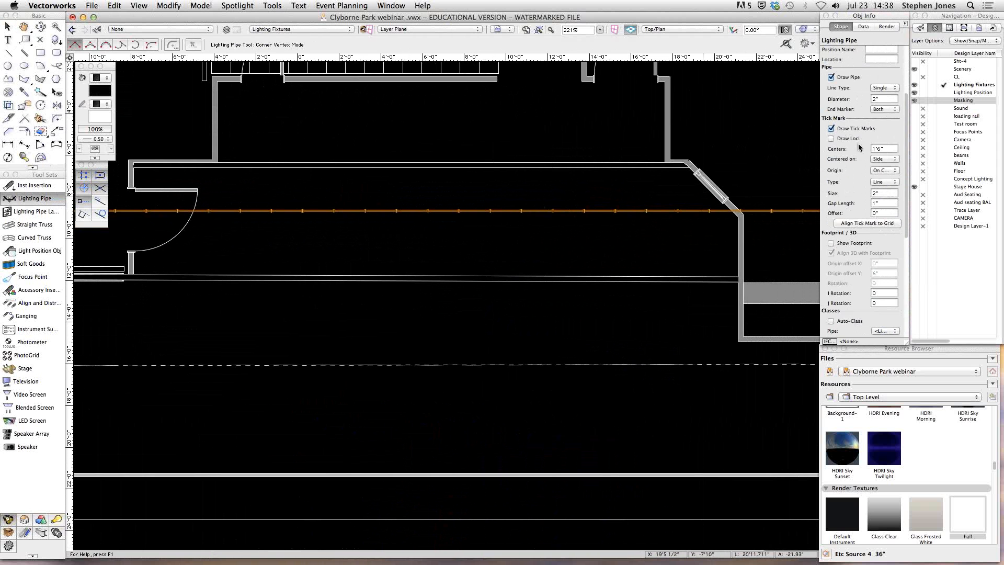
mouse_move(854, 16)
mouse_down()
mouse_move(841, 17)
mouse_move(854, 17)
mouse_up()
click(886, 159)
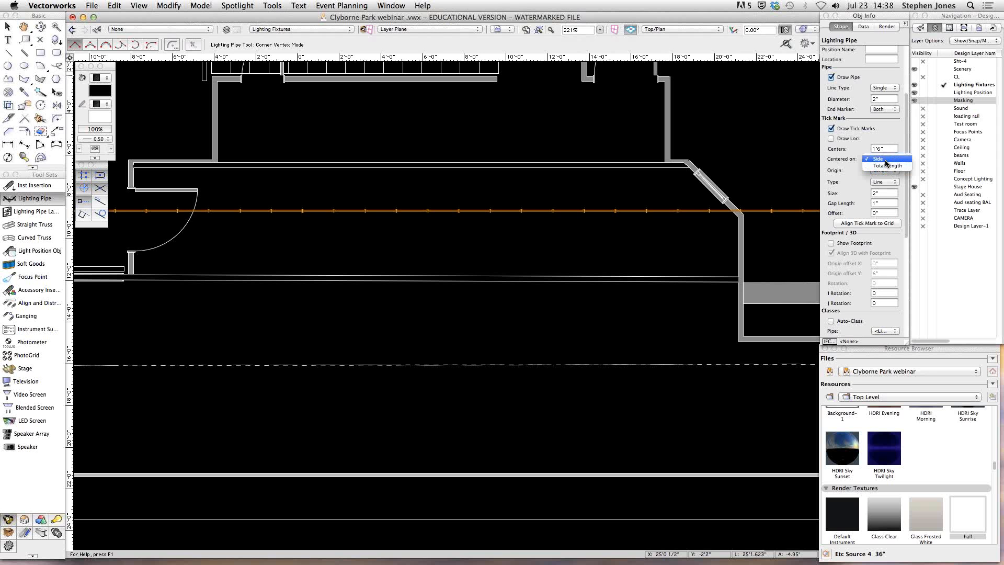
click(883, 158)
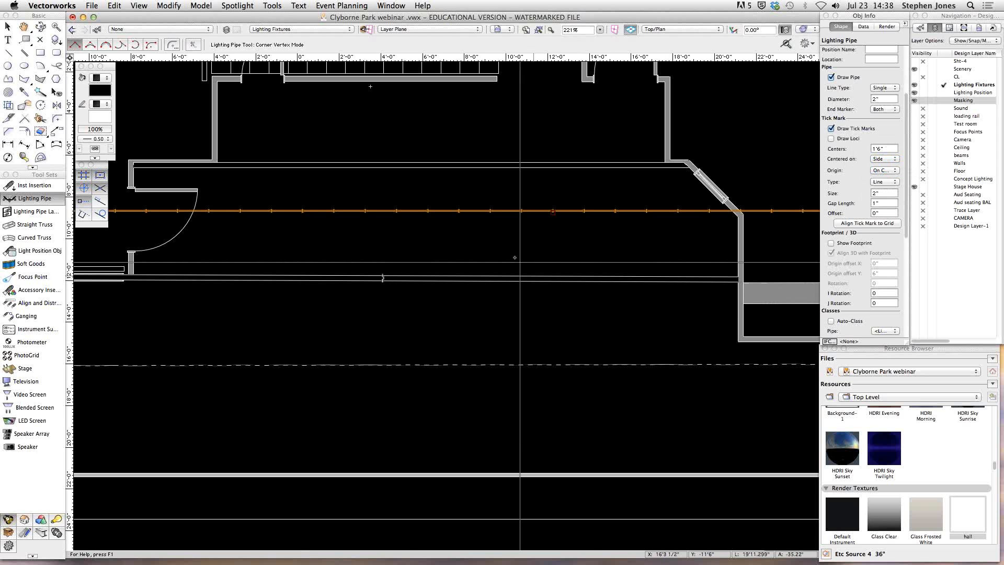
Draw a second, shorter horizontal lighting pipe upstage of the first, just below the staircase.
scroll(517, 256, down, 2)
middle_drag(519, 254, 560, 278)
scroll(520, 276, down, 2)
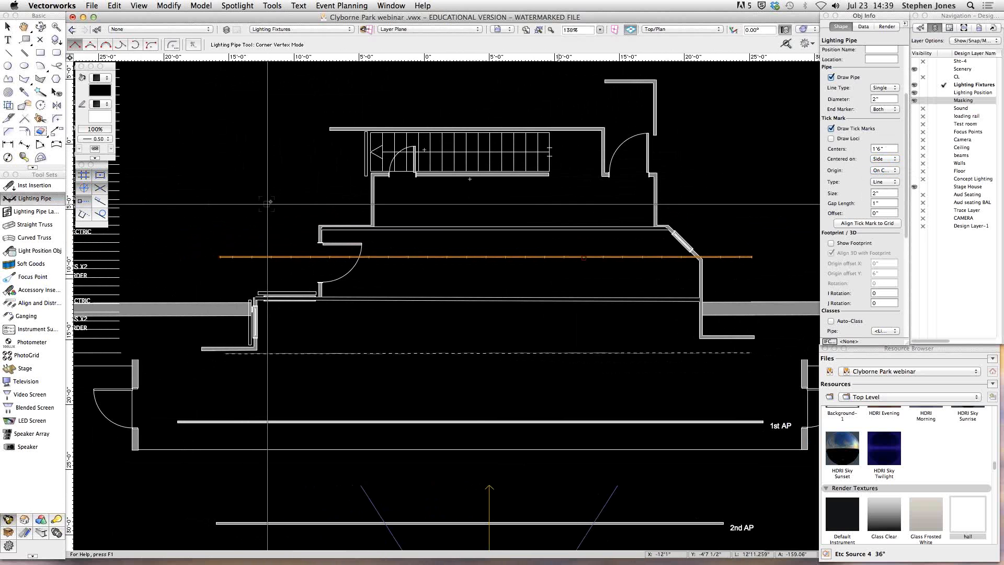
click(294, 198)
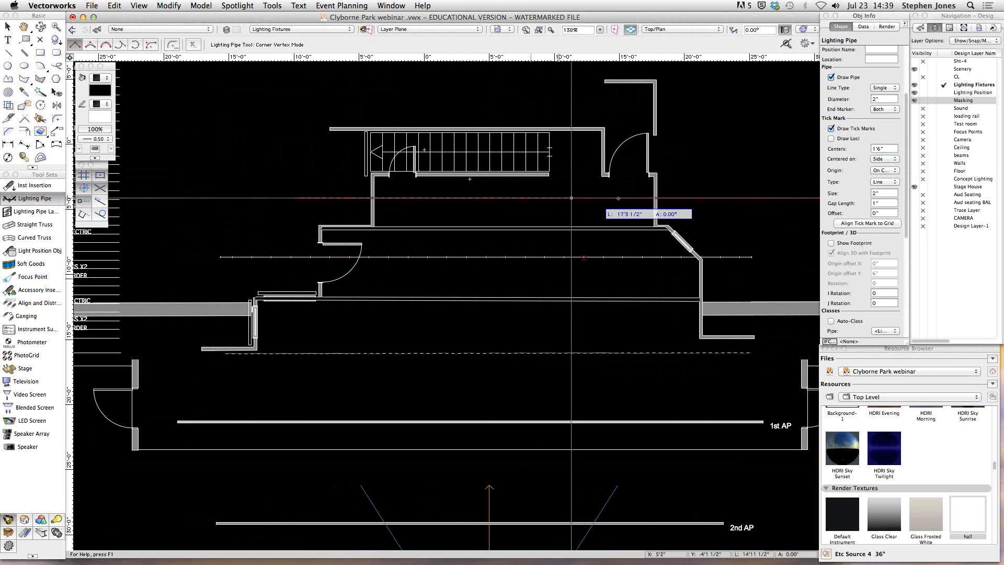
double_click(714, 197)
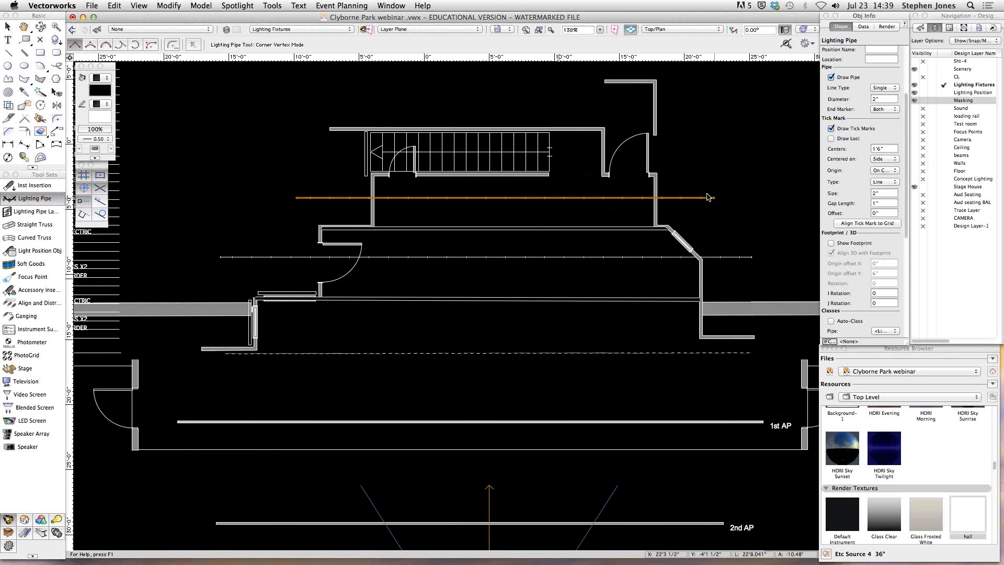
key(x)
click(8, 27)
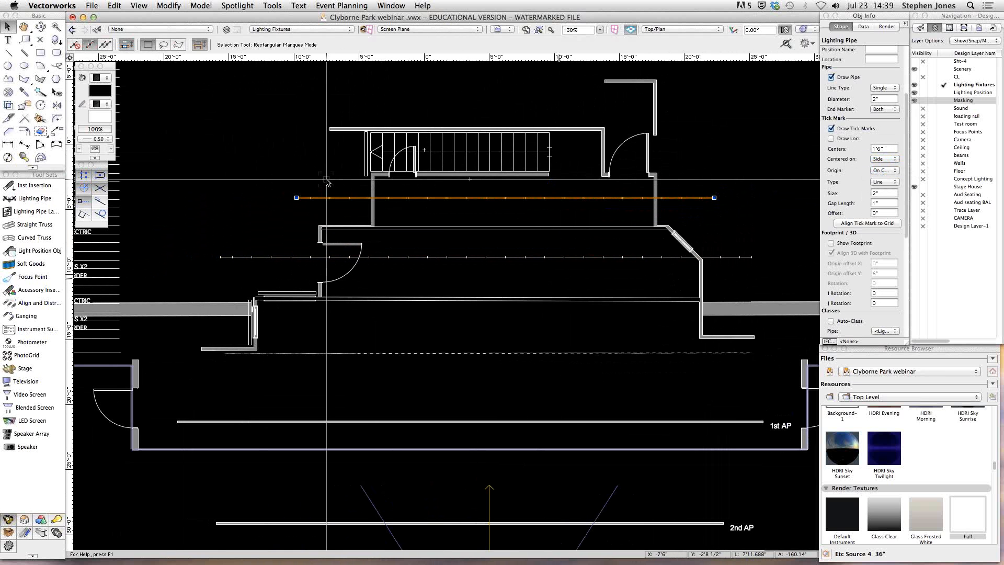
Convert the longer lighting pipe, level with the angled wall, to a light position named "1st Elec.".
click(291, 257)
middle_drag(246, 158, 215, 147)
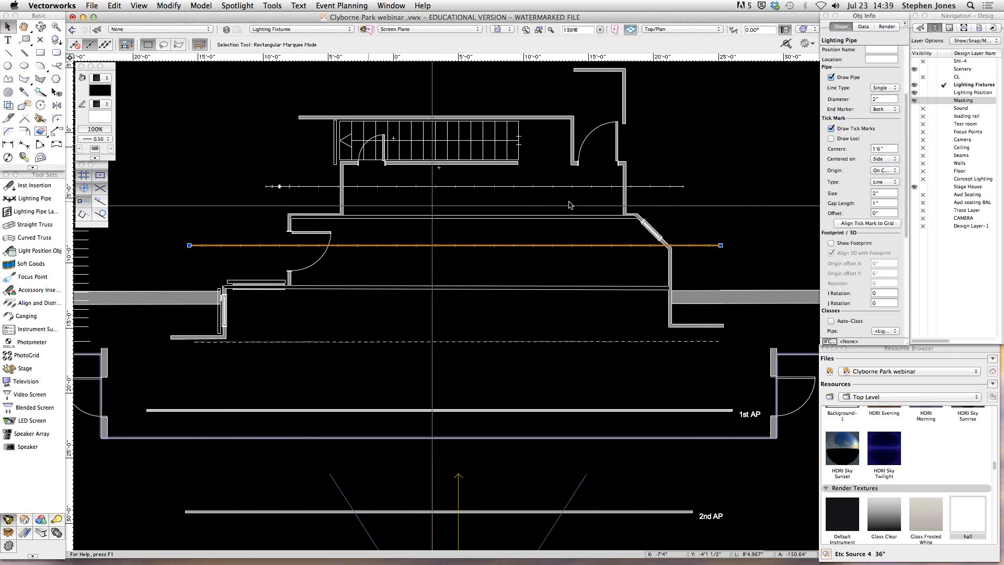
scroll(858, 163, up, 4)
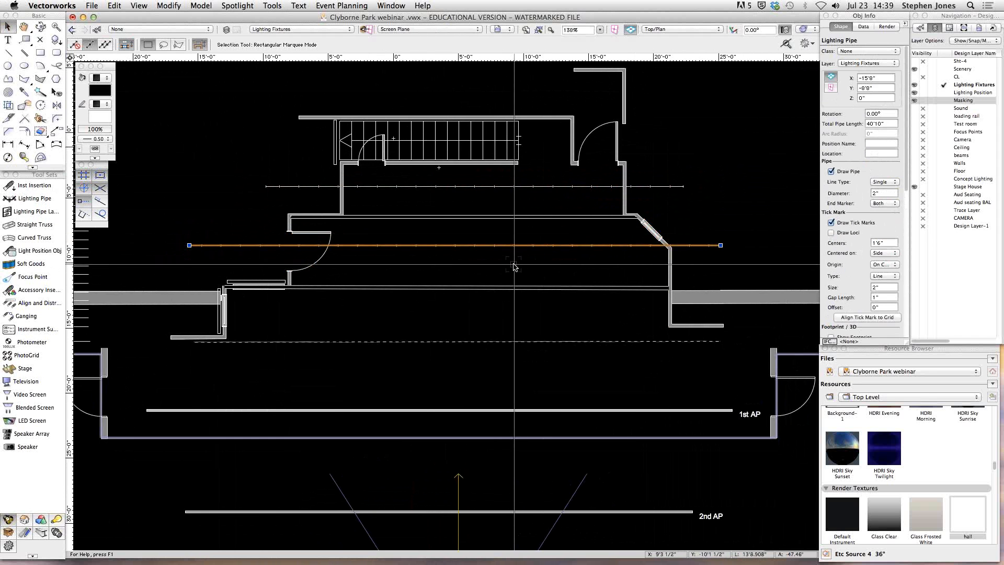
click(233, 6)
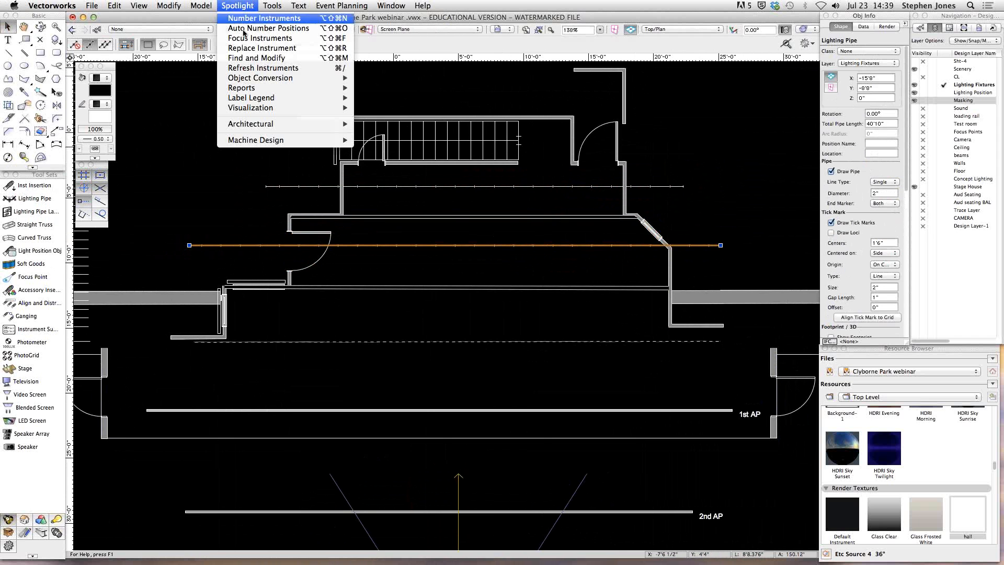
mouse_move(256, 80)
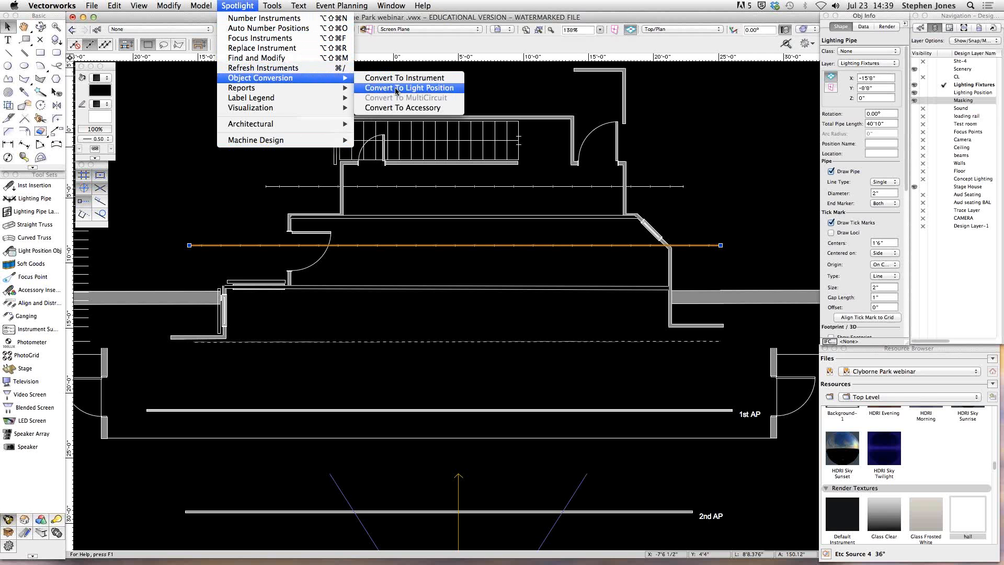
click(396, 90)
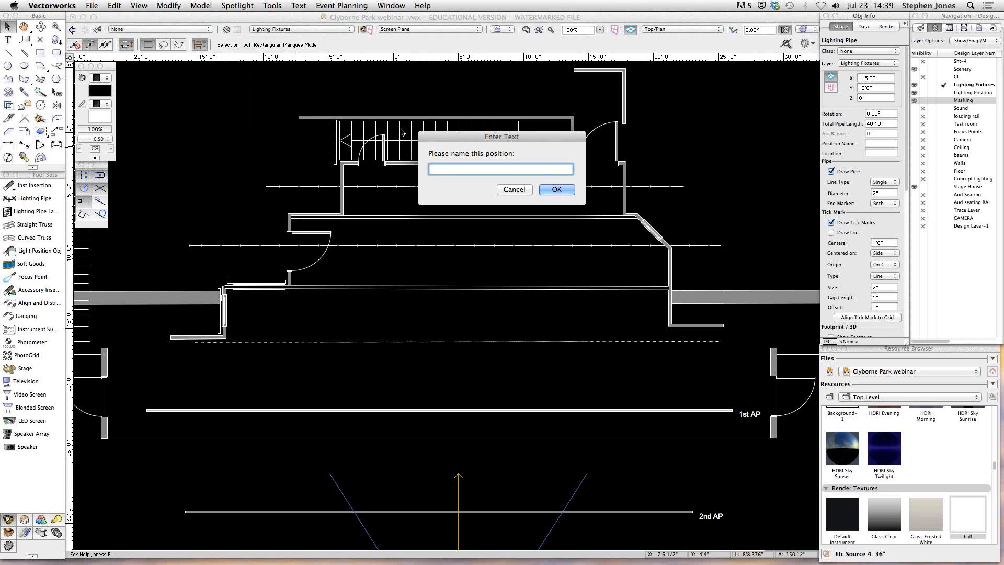
text(1st Elec.)
key(Return)
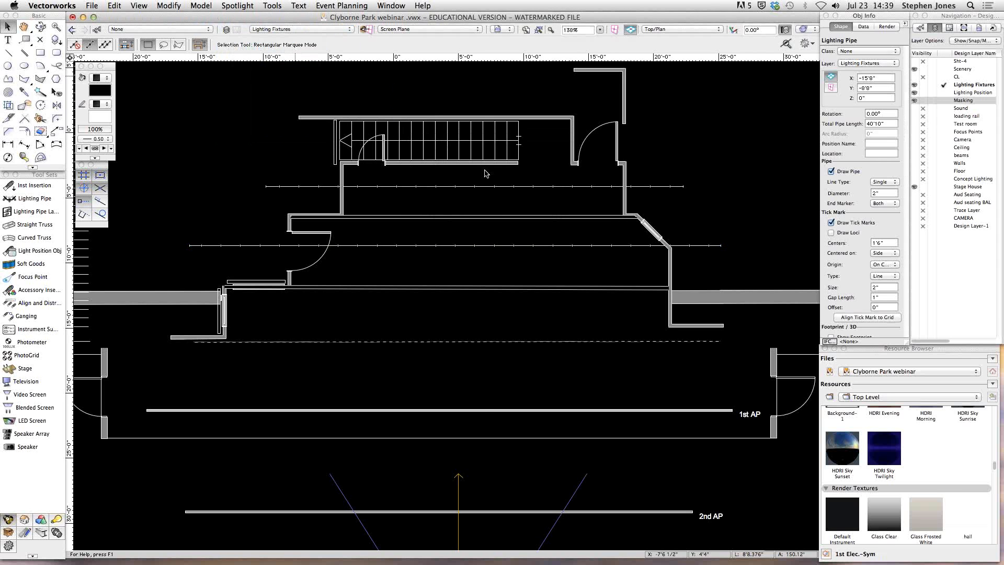
Convert the shorter upstage lighting pipe just below the staircase to a light position named "2nd Elec.".
click(485, 186)
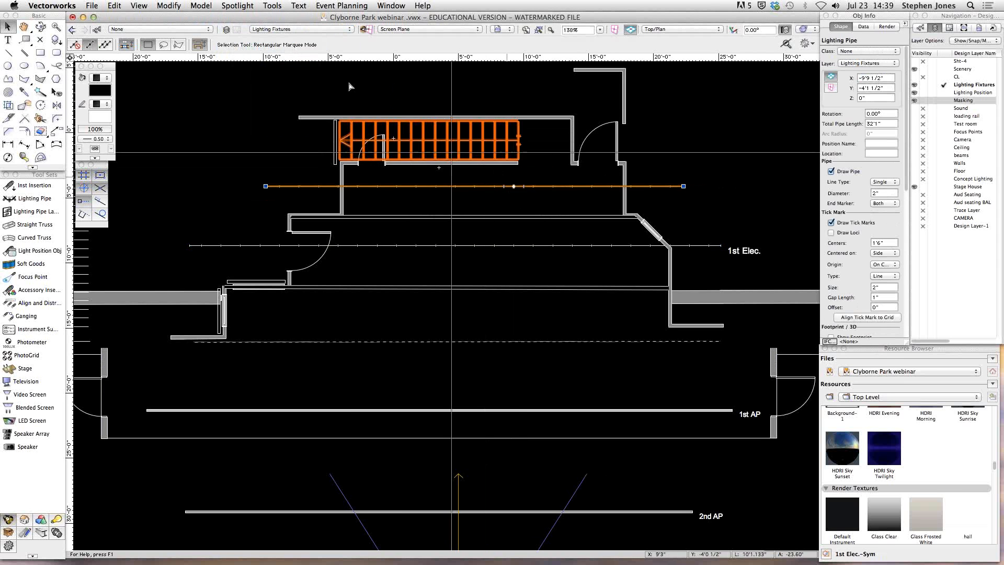
click(238, 6)
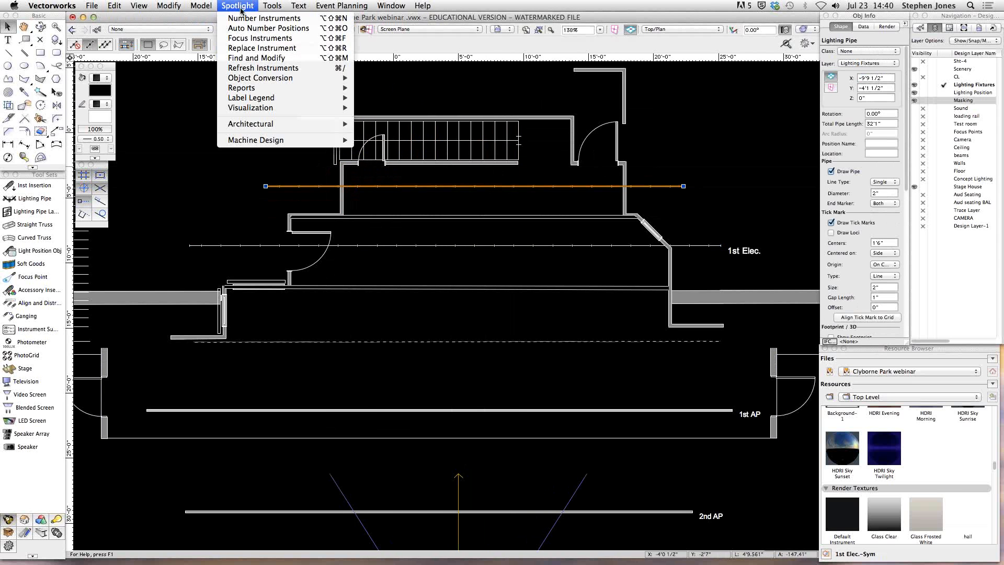
mouse_move(258, 78)
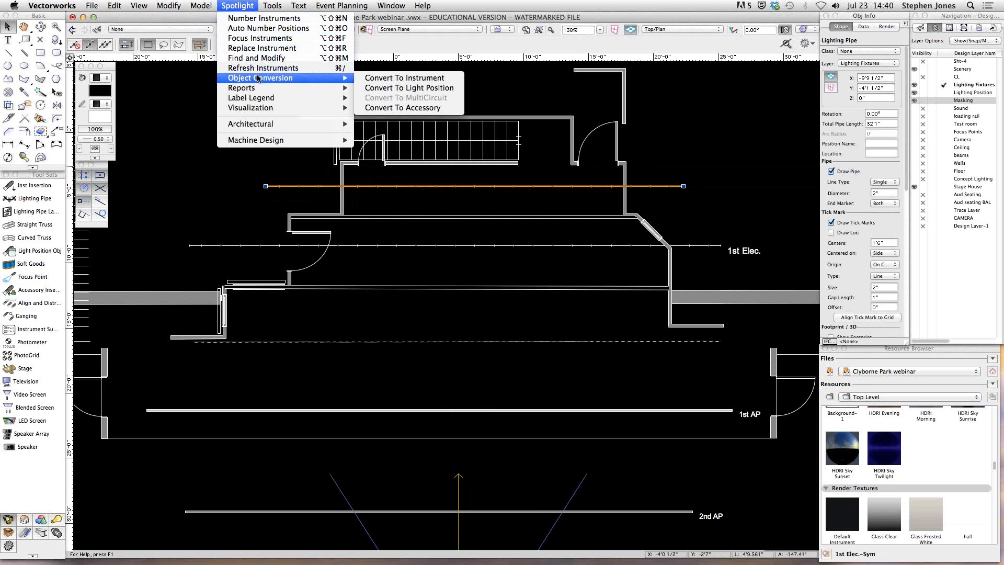
click(398, 92)
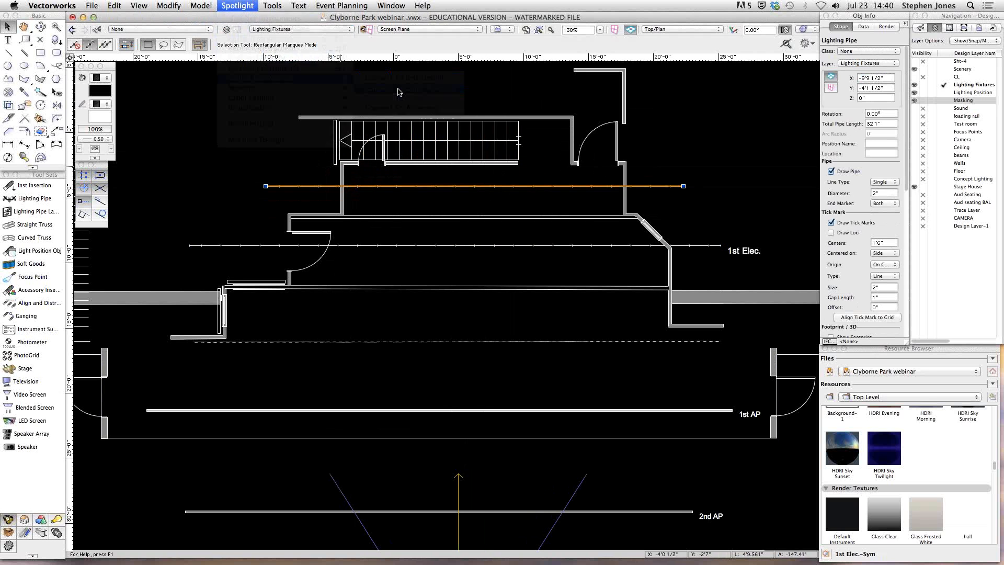
text(2nd Elec.)
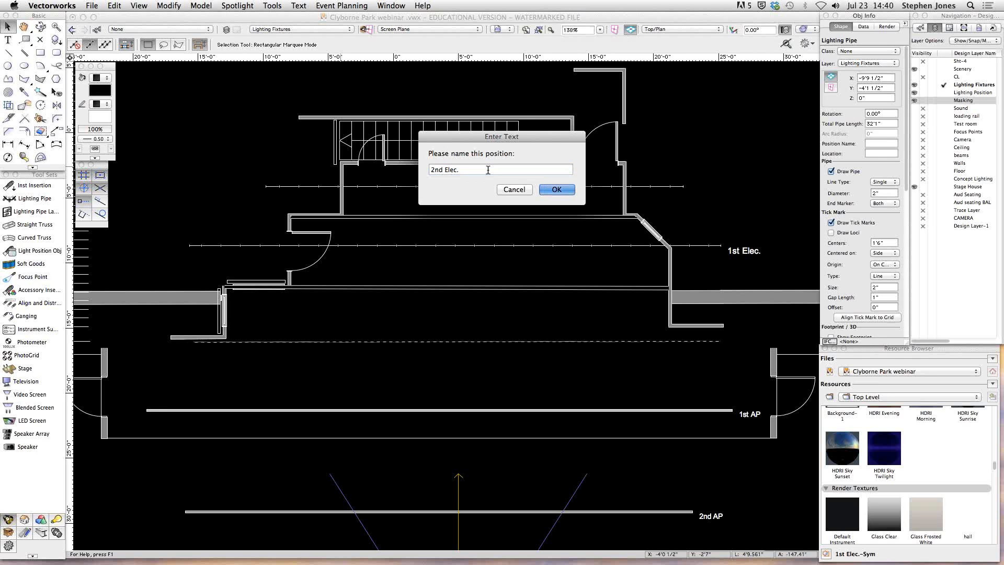
key(Return)
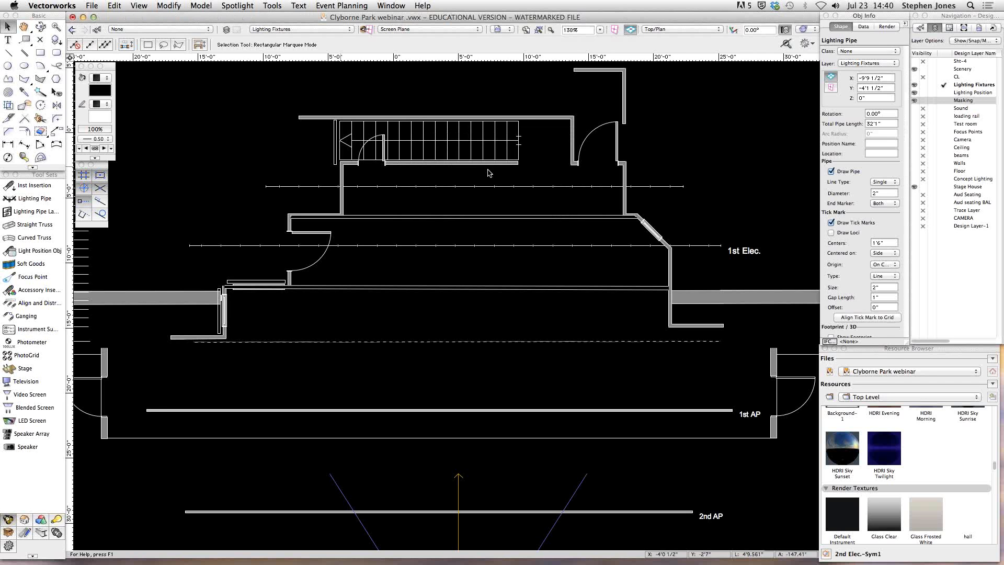
Select the 1st Elec. position and examine its height against the set in a 3D flyover, returning to Top/Plan view.
middle_drag(529, 219, 487, 209)
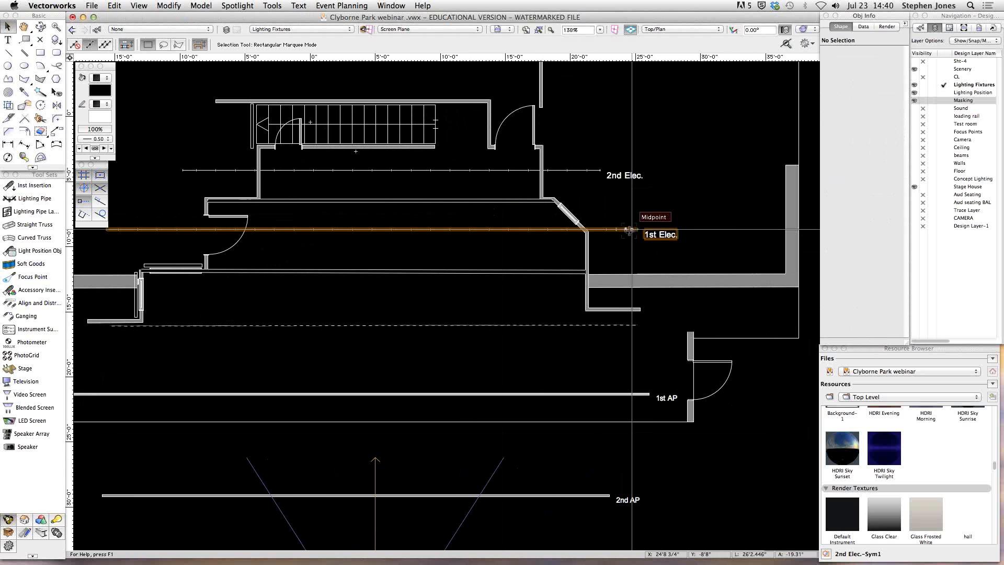
click(629, 230)
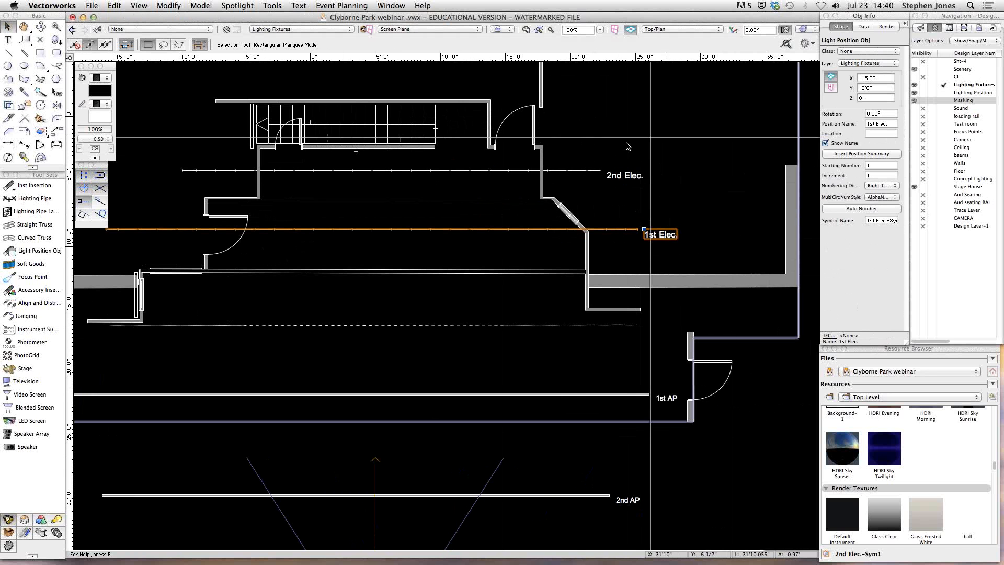
click(39, 30)
drag(402, 256, 569, 450)
scroll(568, 450, up, 10)
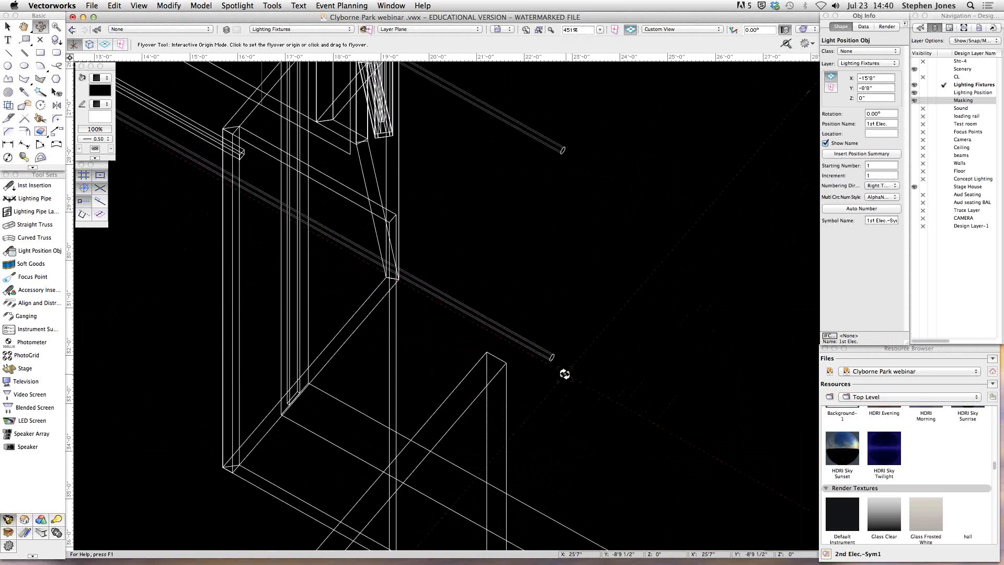
scroll(546, 356, down, 4)
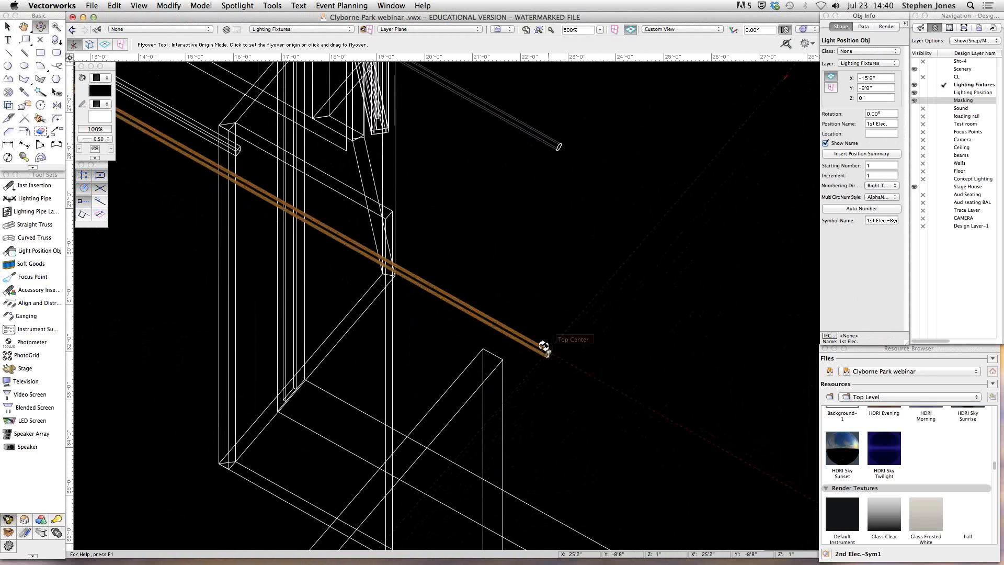
middle_drag(530, 275, 613, 290)
key(super+5)
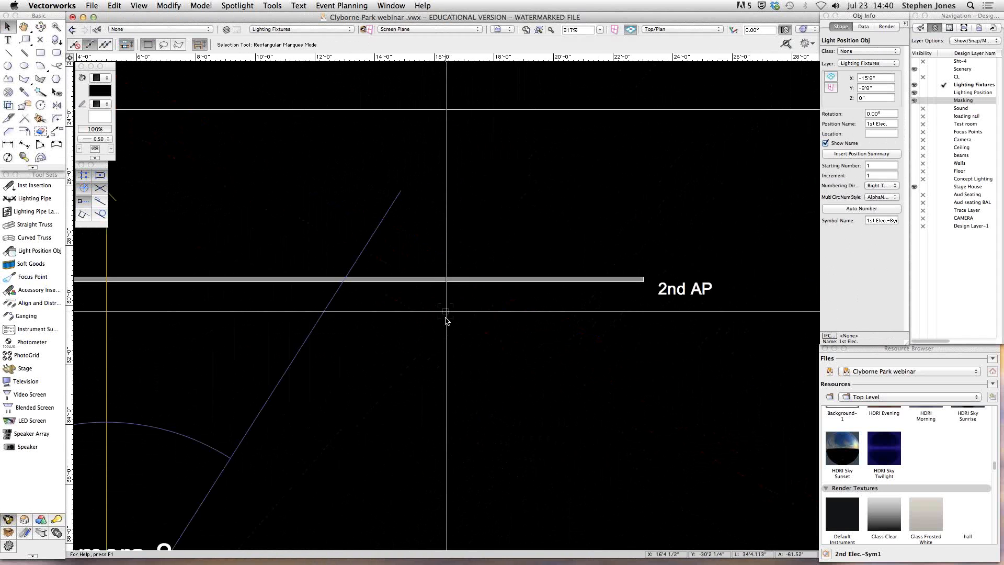
Set the Z height of the 1st Elec. light position to 20'0".
scroll(450, 354, down, 2)
middle_drag(453, 347, 538, 389)
scroll(536, 387, down, 4)
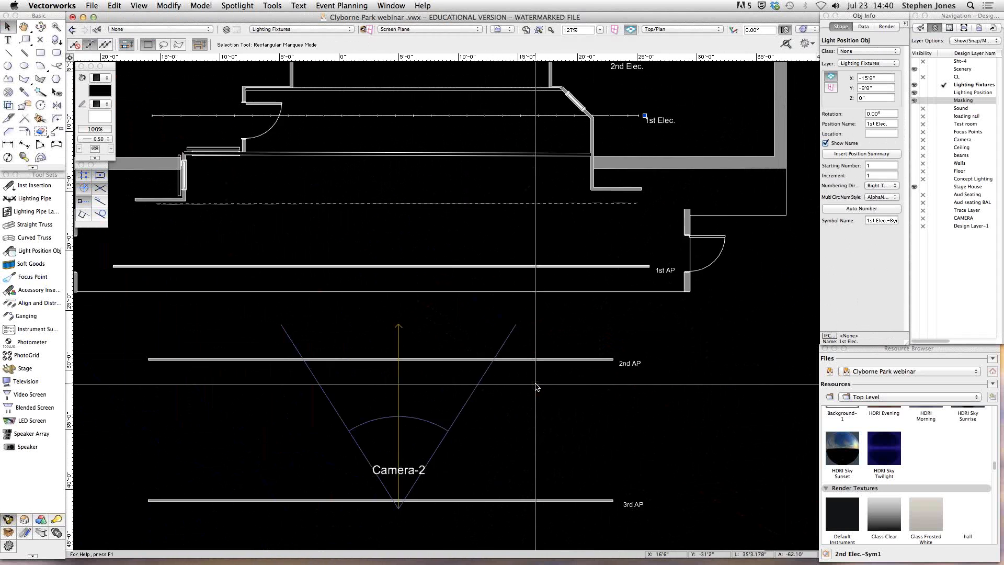
middle_drag(511, 211, 488, 361)
middle_drag(499, 274, 493, 329)
scroll(489, 325, up, 2)
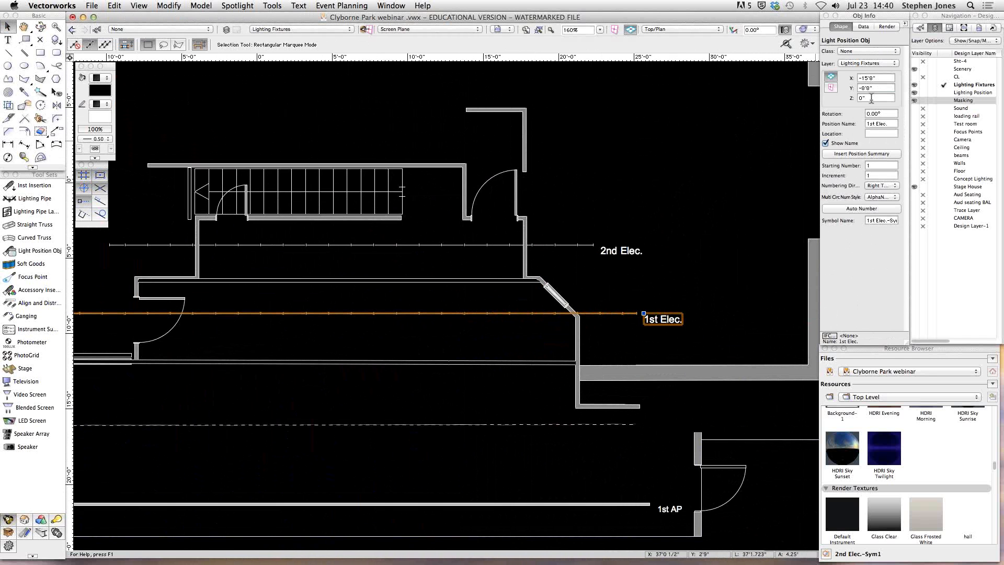
mouse_move(855, 18)
mouse_down()
mouse_move(806, 24)
mouse_move(852, 18)
mouse_up()
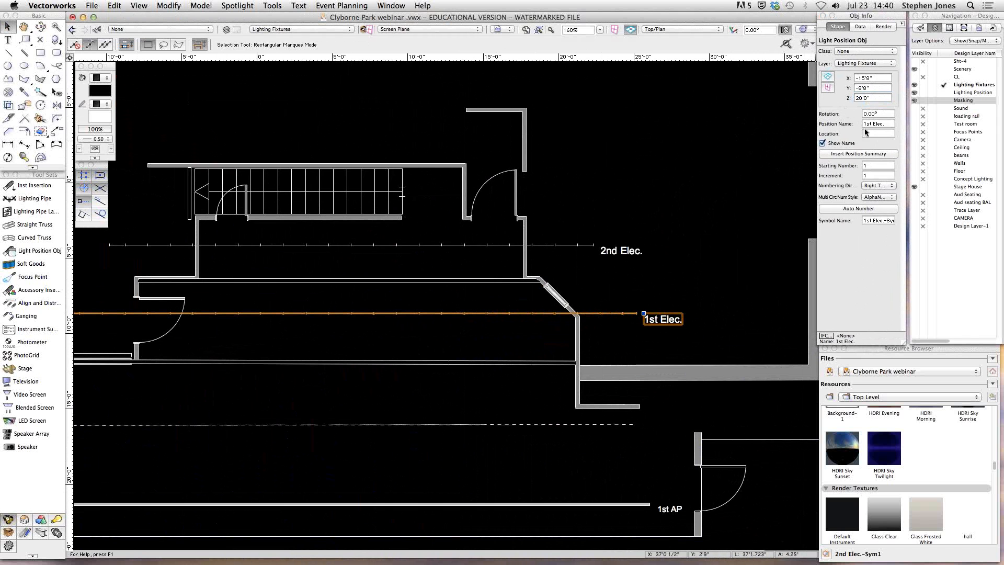
Set the Z height of the 2nd Elec. light position to 18'0".
click(619, 250)
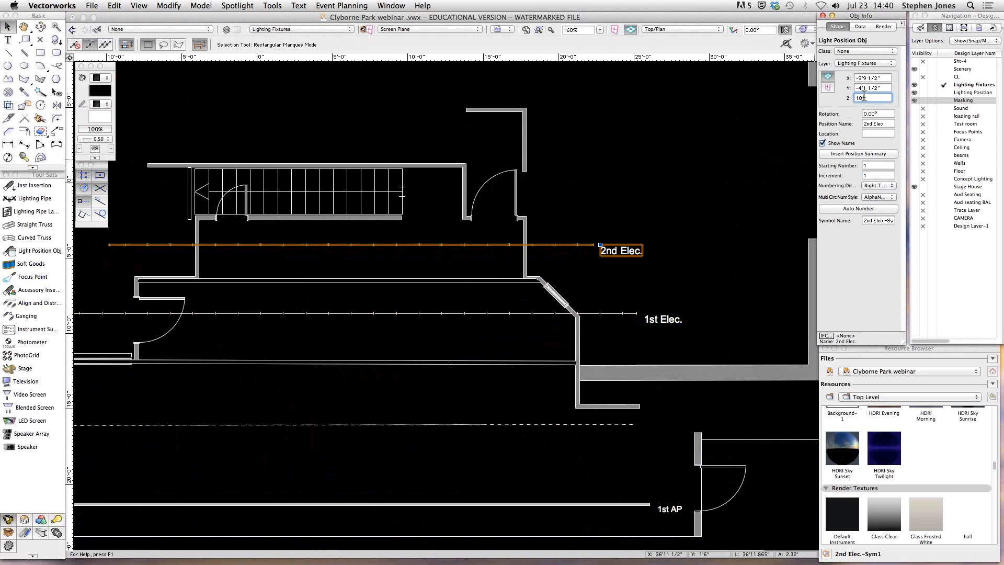
text(18)
key(Return)
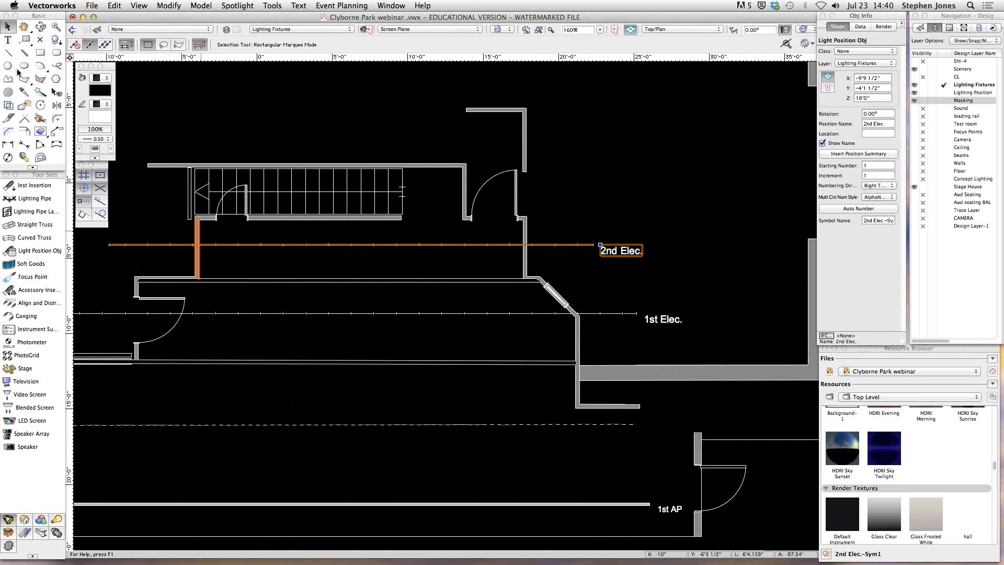
Examine the raised electrics above the set in a 3D flyover, then restore the Top/Plan view.
click(40, 26)
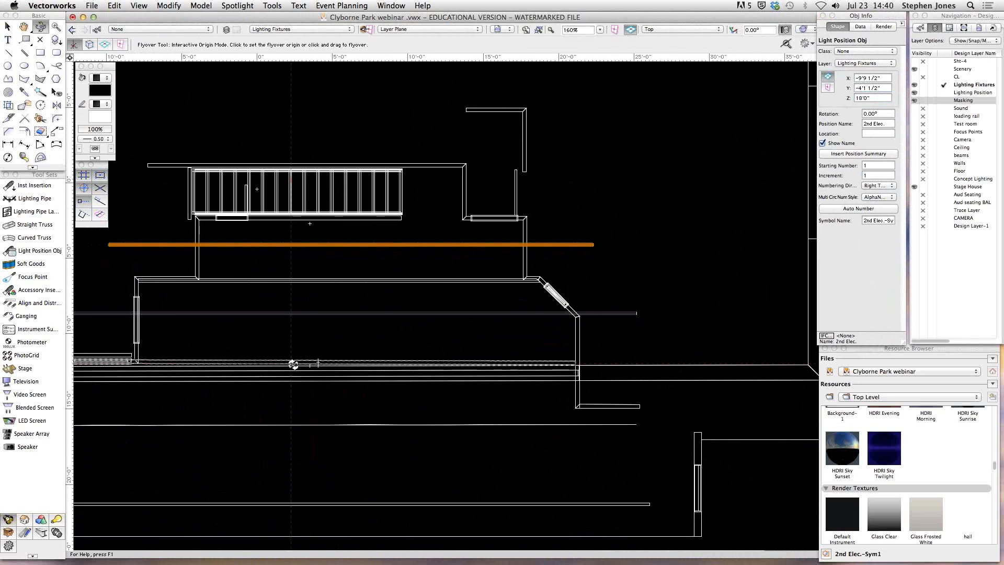
scroll(339, 423, down, 1)
middle_drag(338, 422, 341, 414)
drag(341, 414, 273, 293)
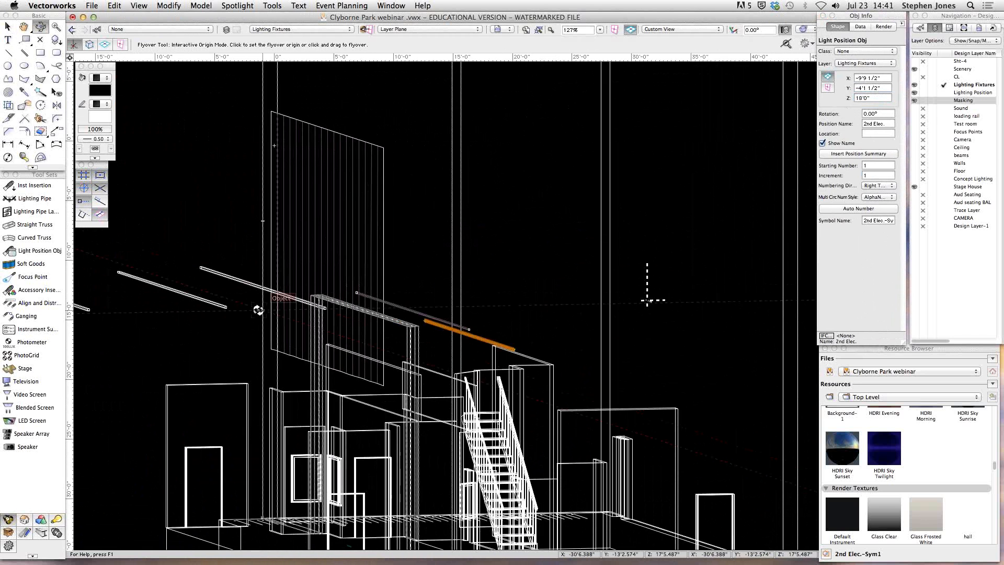
key(super+5)
key(x)
scroll(457, 382, down, 2)
middle_drag(457, 382, 491, 334)
Load the Lighting ETC library from the favorites into the Resource Browser.
click(915, 350)
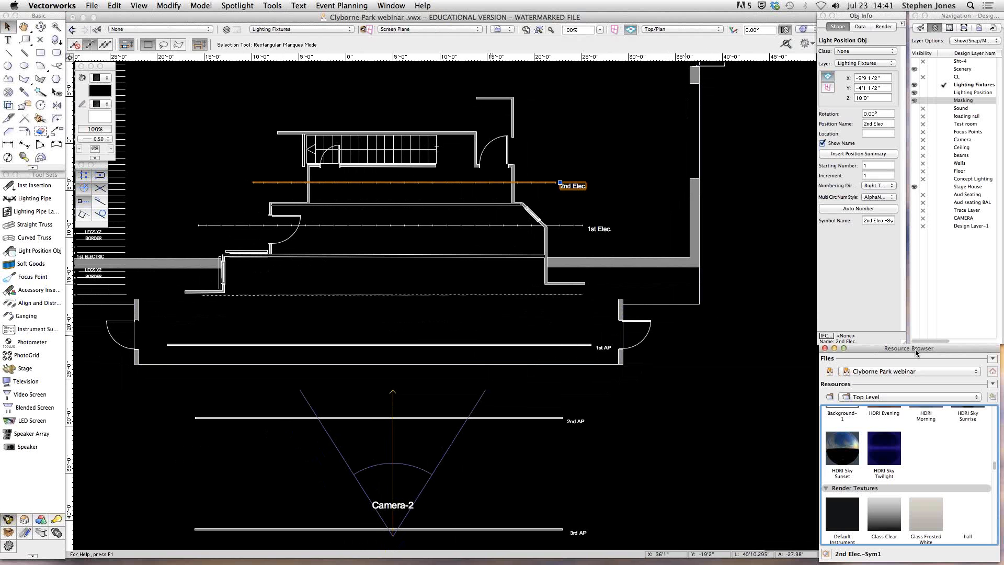
click(916, 371)
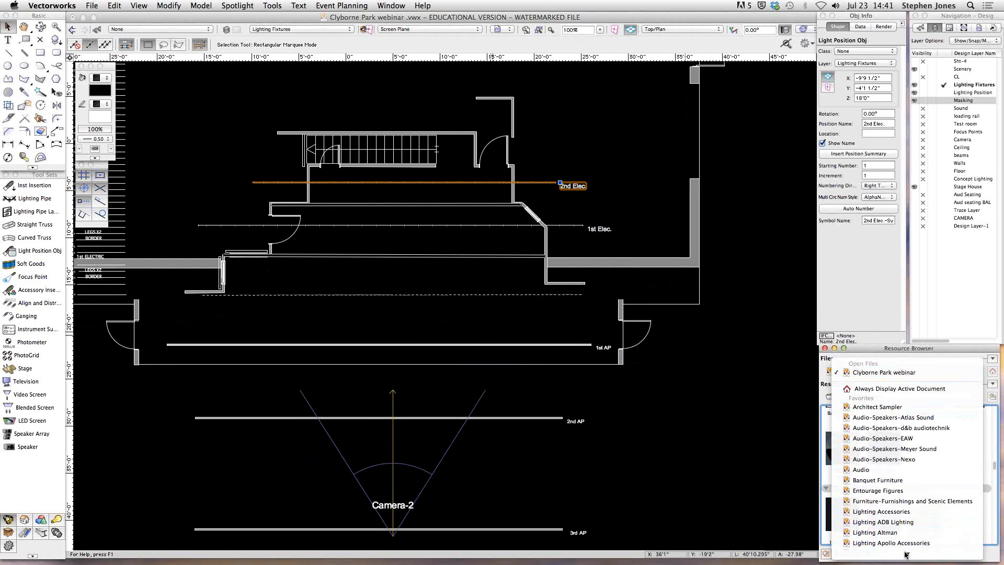
mouse_move(906, 555)
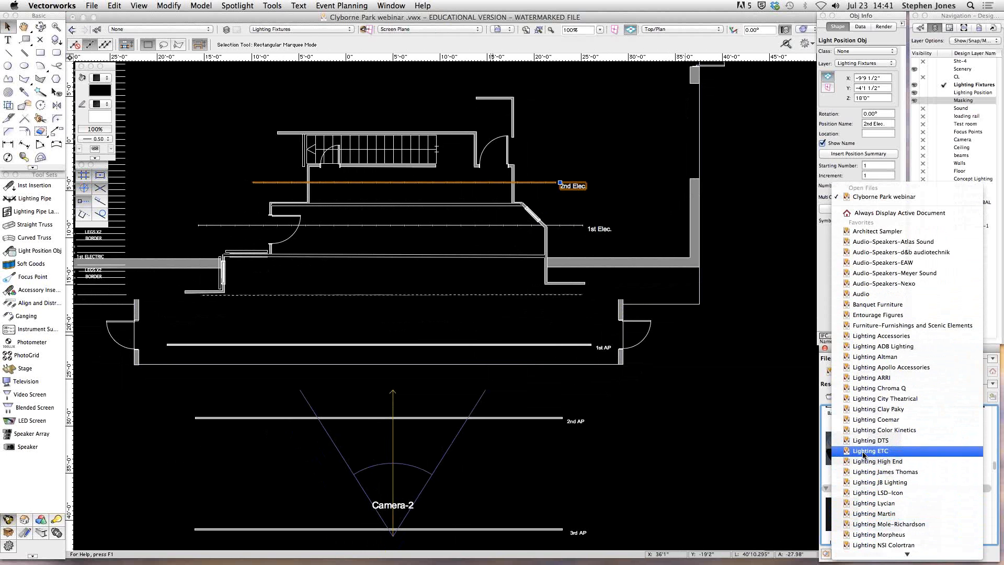
click(870, 451)
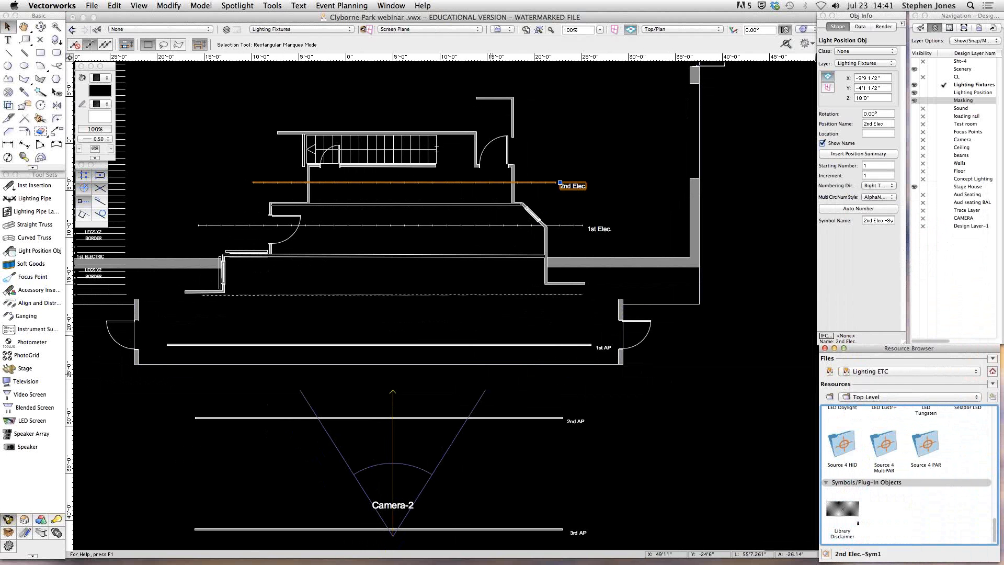
Examine the full list of favorite libraries, keep Lighting ETC as the source, and look through its symbol folders.
click(973, 373)
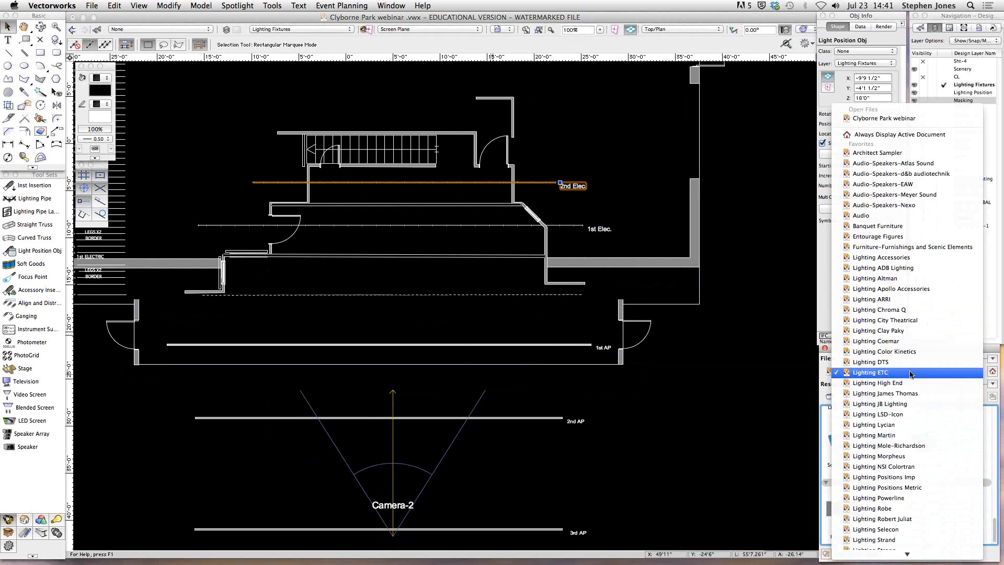
click(910, 373)
click(926, 373)
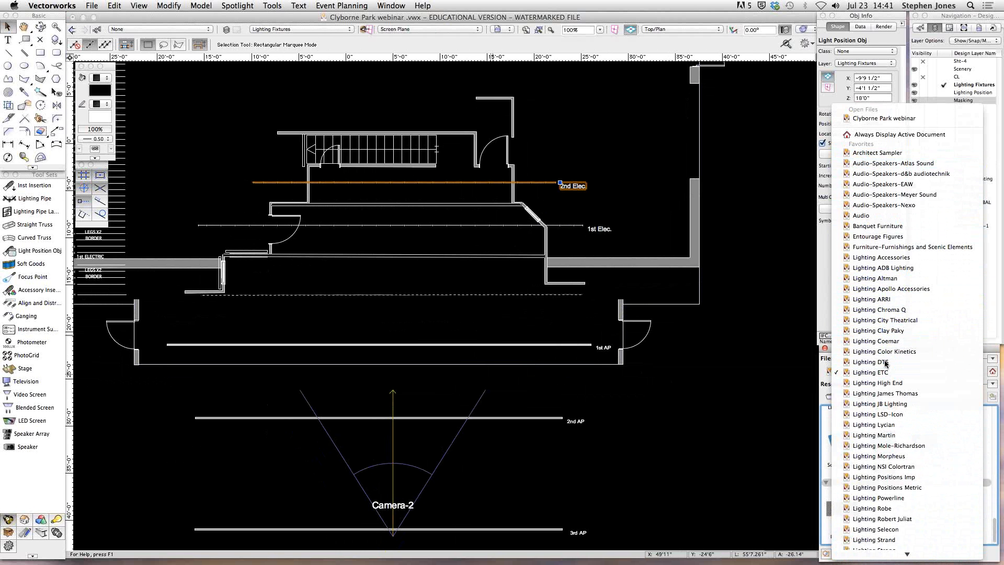
scroll(881, 370, down, 5)
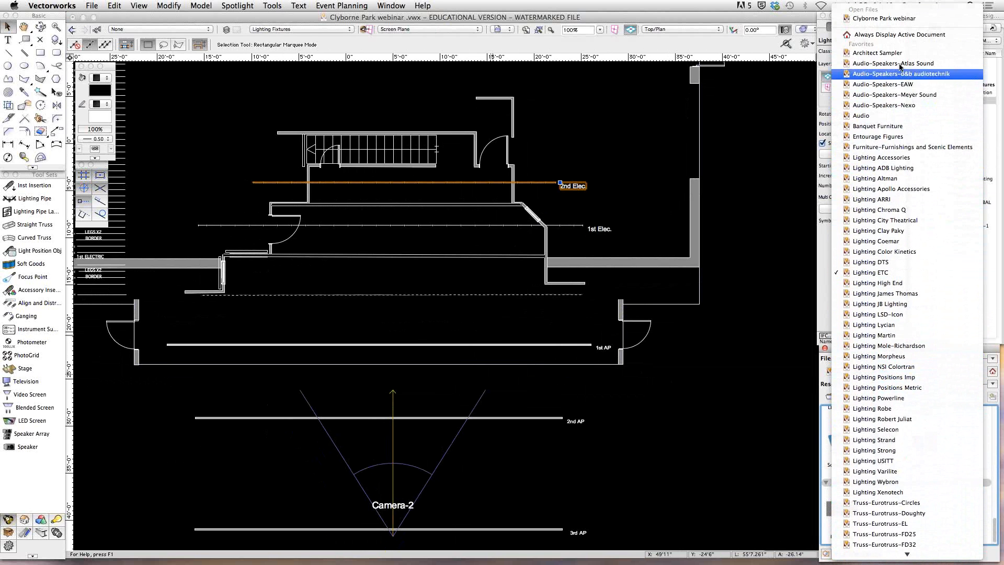
scroll(876, 374, down, 10)
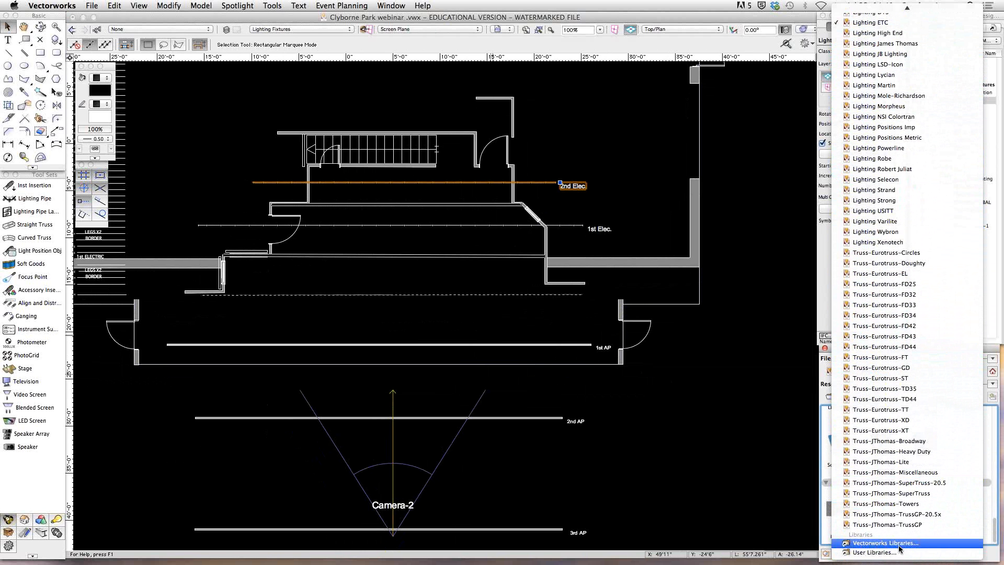
scroll(884, 133, up, 4)
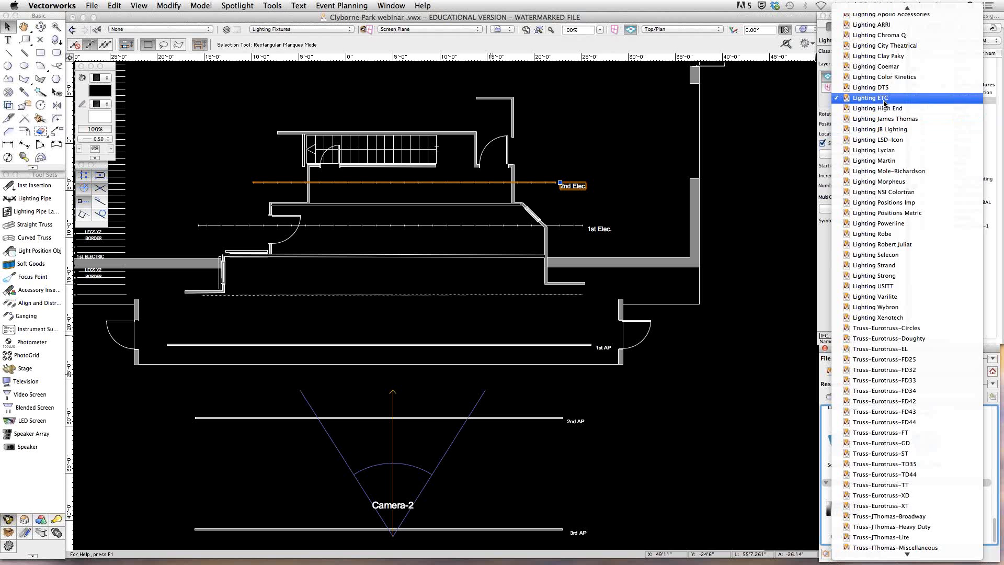
click(885, 103)
scroll(964, 427, down, 5)
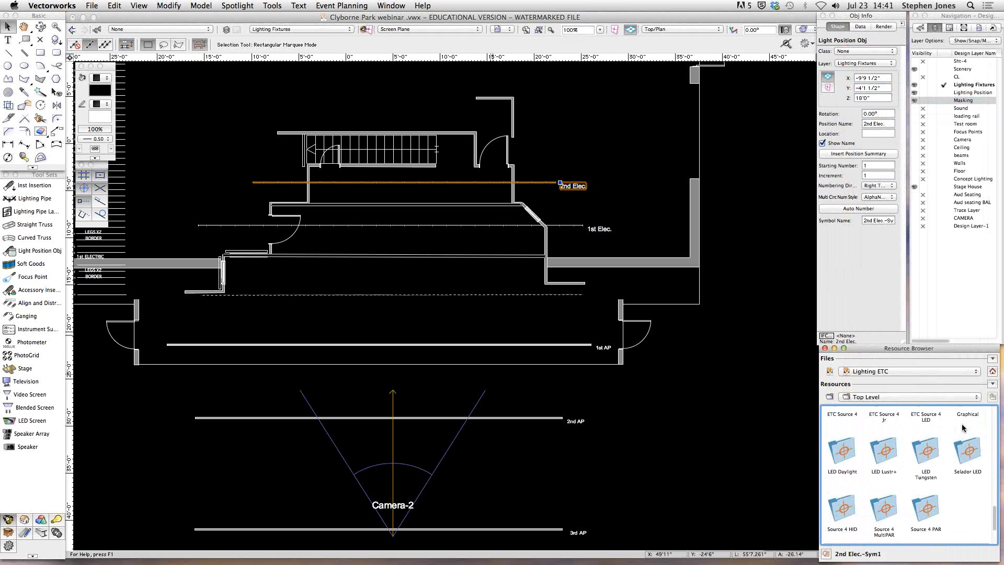
scroll(963, 428, up, 2)
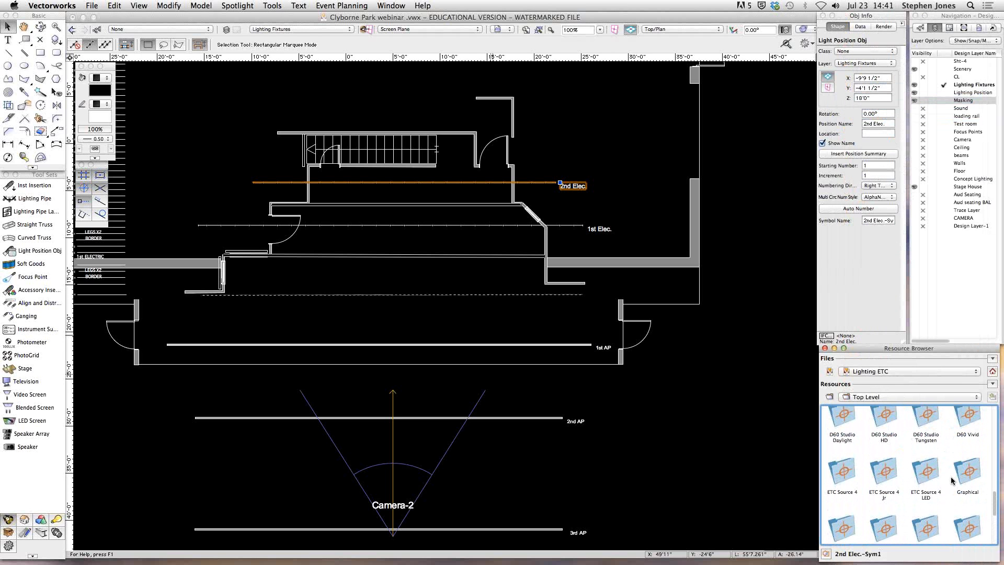
Place an Etc Source 4 26° instrument from the Graphical folder on the 1st Elec. at about X 16'9 1/2", rotated to -180°.
double_click(969, 472)
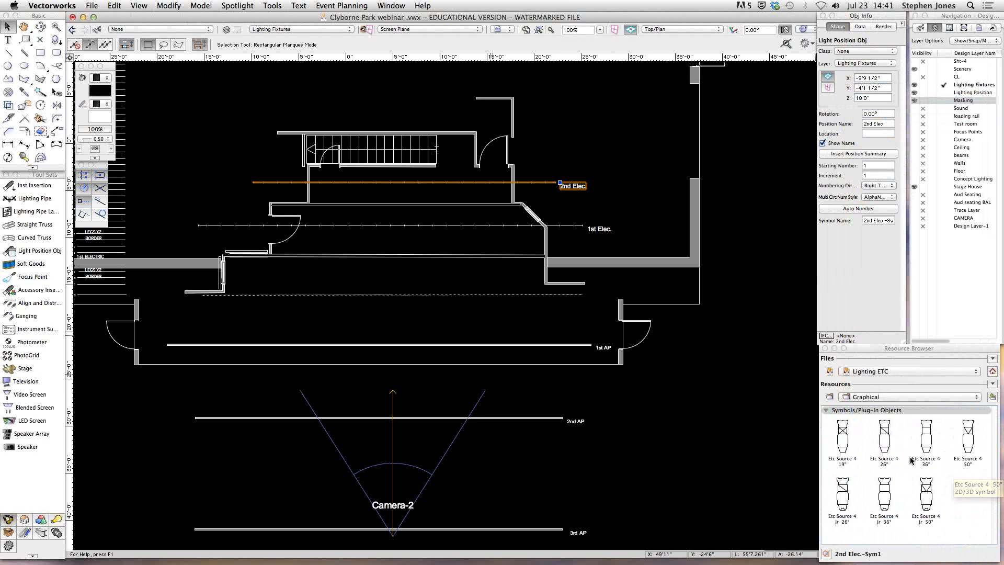
double_click(883, 444)
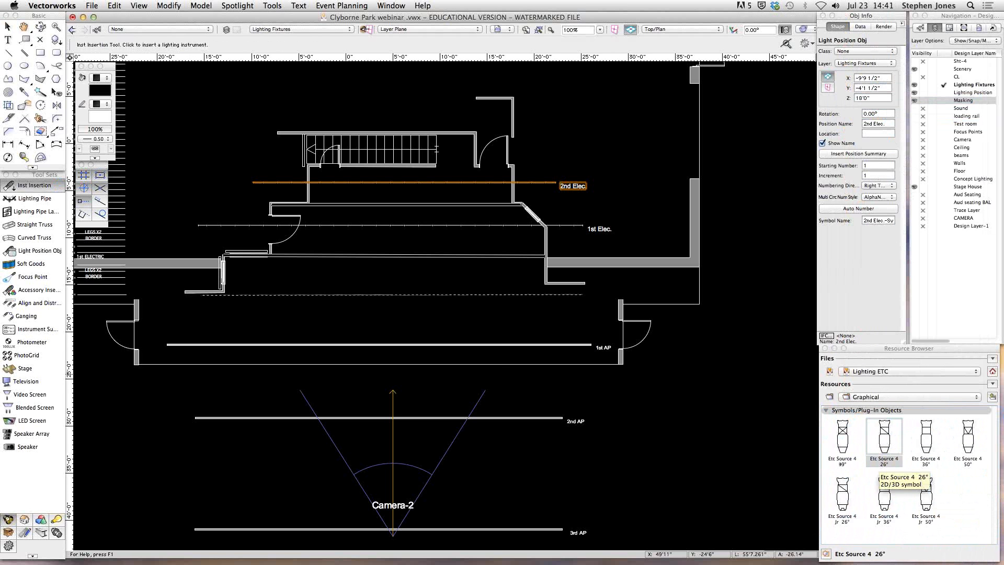
scroll(501, 239, up, 2)
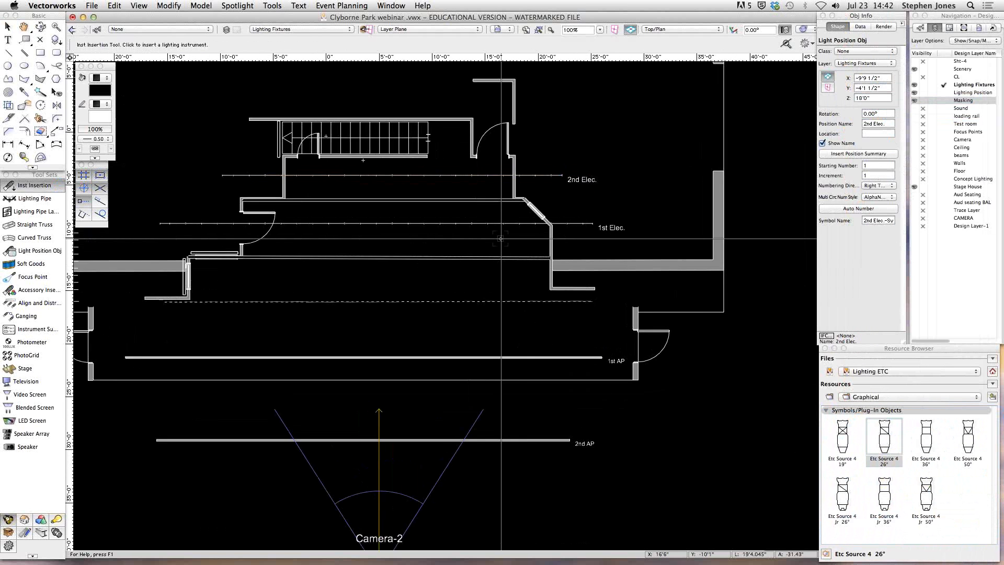
scroll(500, 238, up, 3)
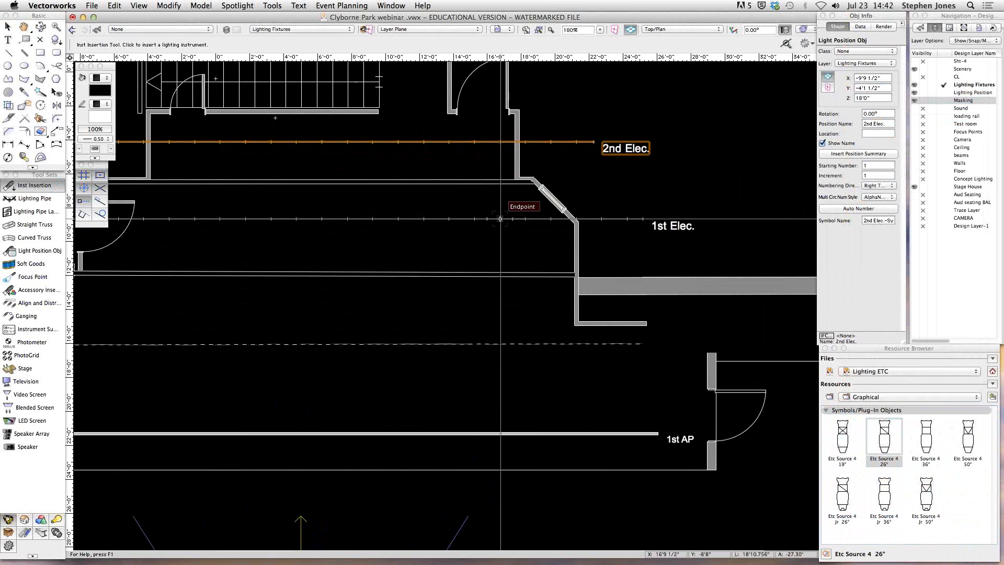
click(500, 218)
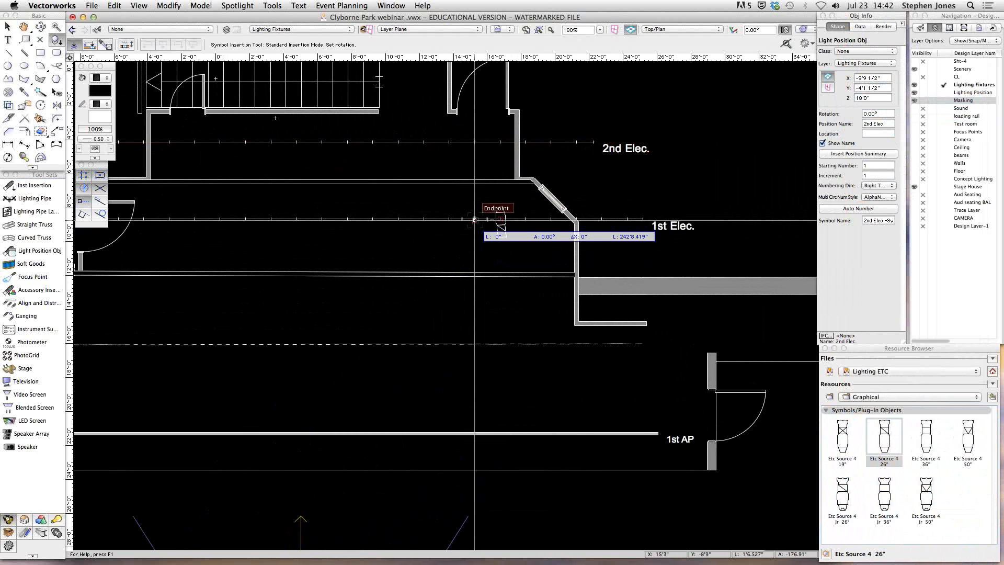
click(500, 222)
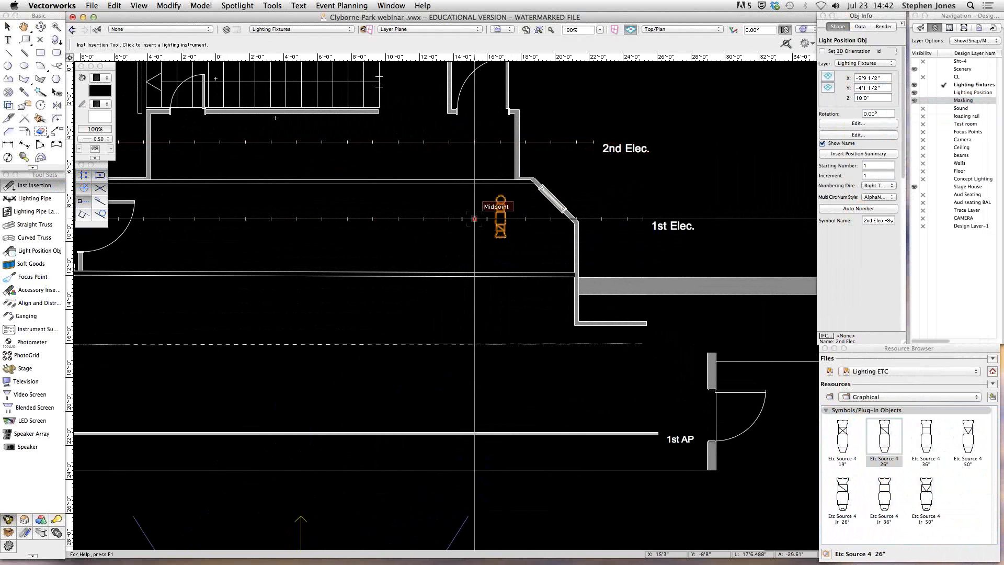
scroll(451, 298, down, 3)
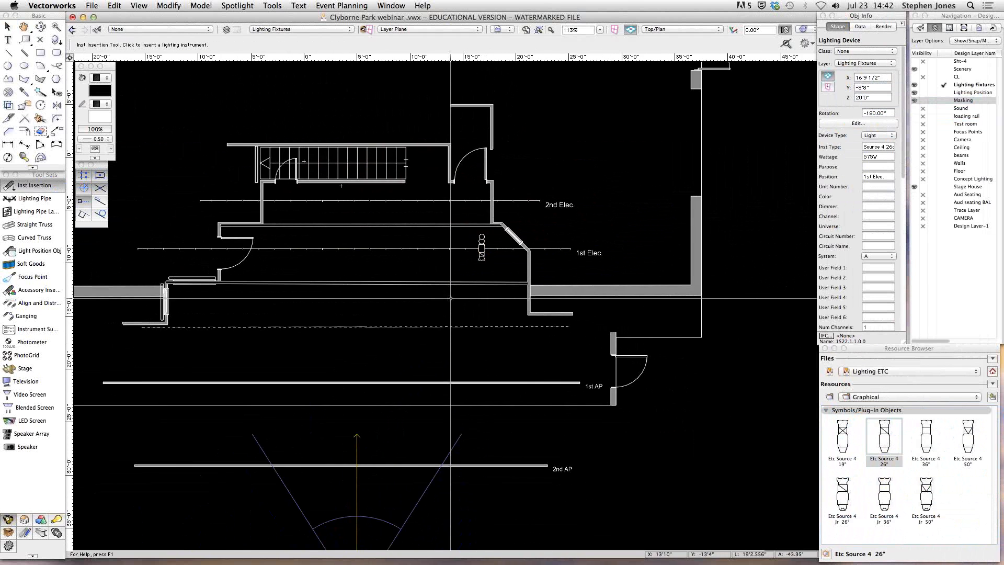
middle_drag(451, 298, 455, 293)
key(x)
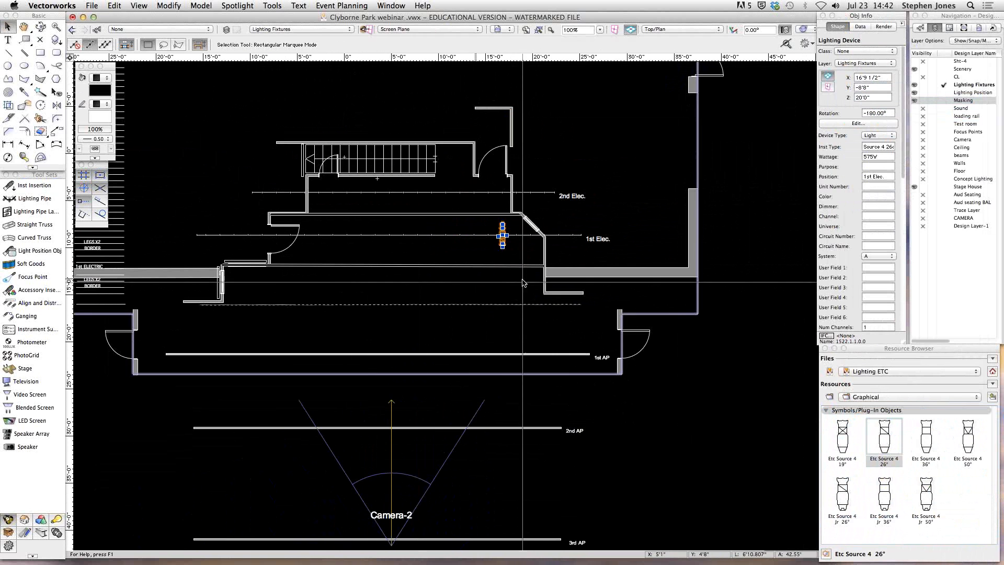
Move the 1st Elec. and 2nd Elec. light positions from the Lighting Fixtures layer to the Lighting Position layer.
click(522, 235)
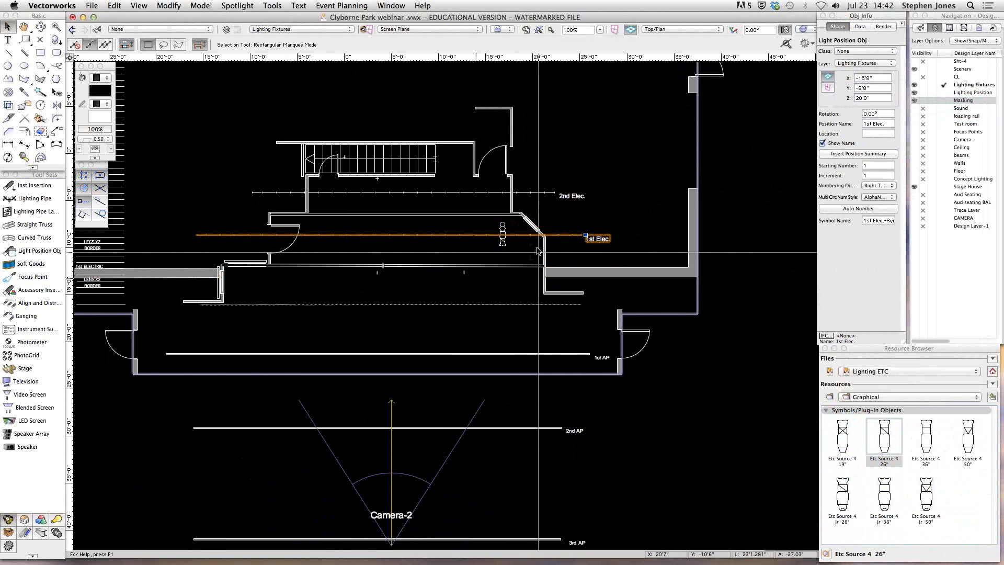
scroll(558, 240, up, 2)
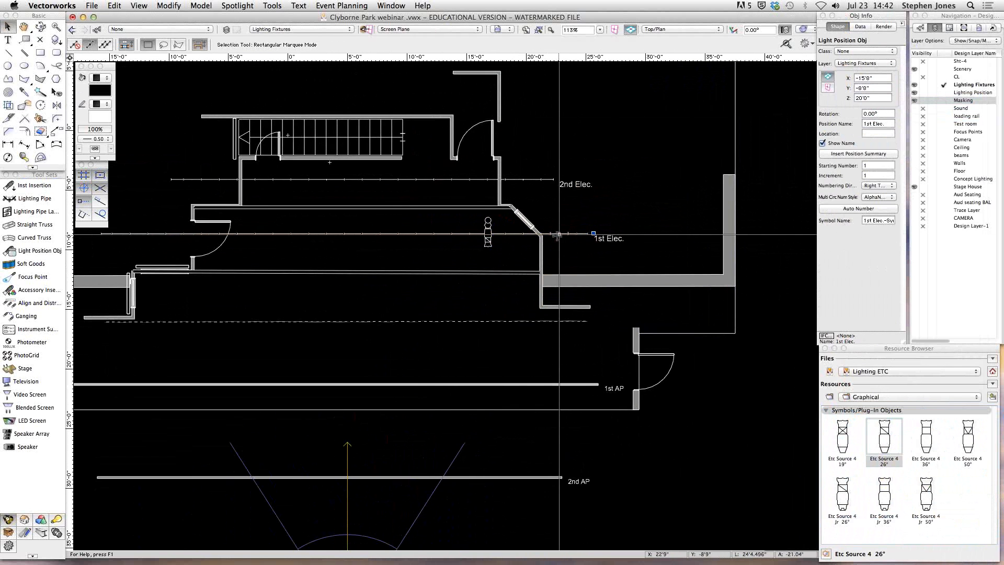
shift+click(546, 179)
shift+click(558, 184)
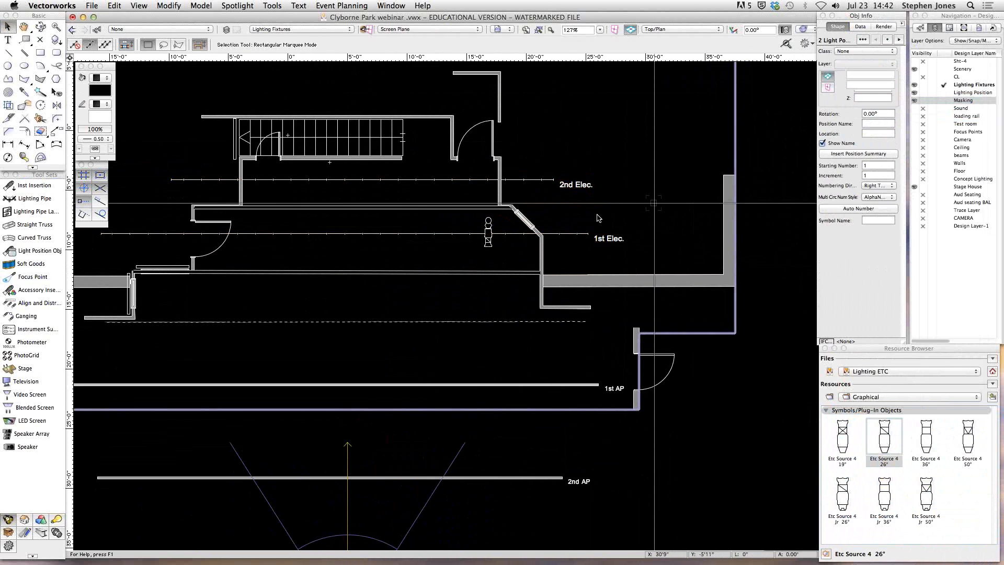
click(570, 234)
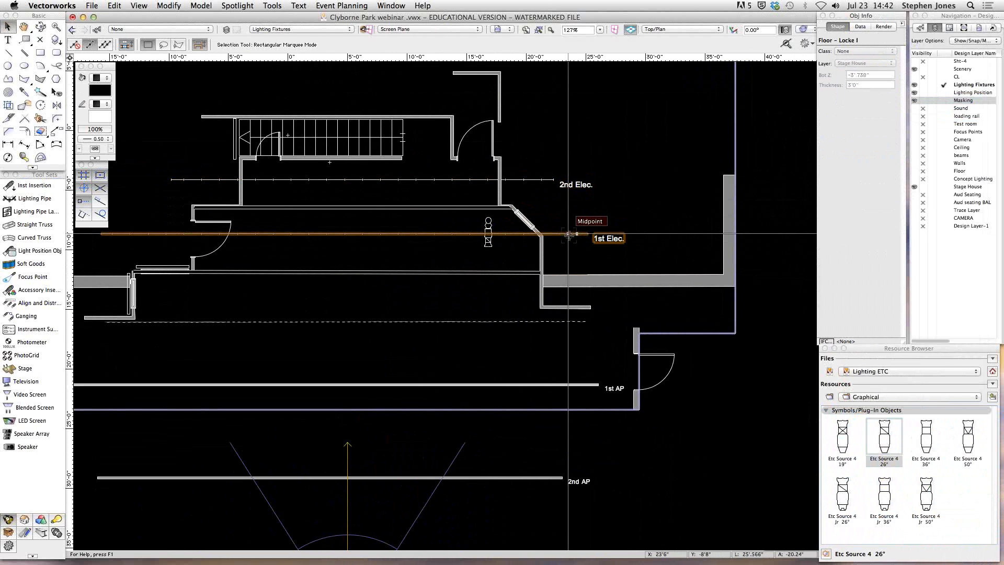
click(557, 231)
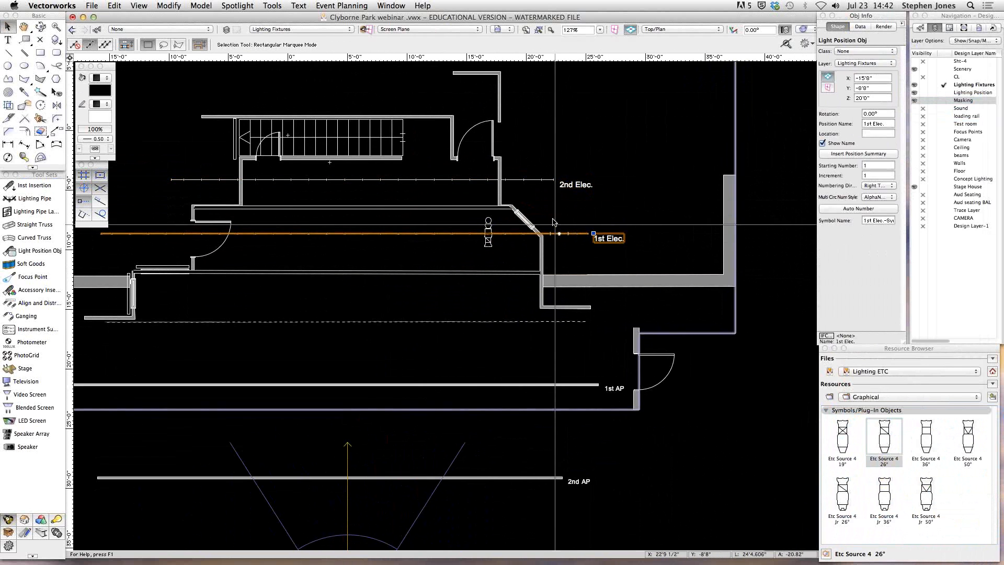
shift+click(540, 180)
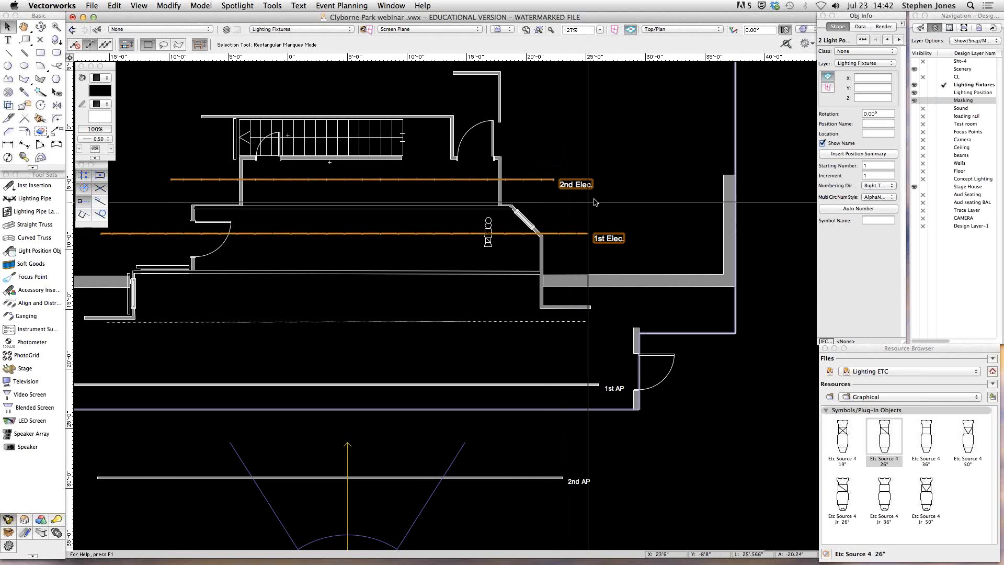
drag(594, 203, 535, 265)
key(x)
click(860, 63)
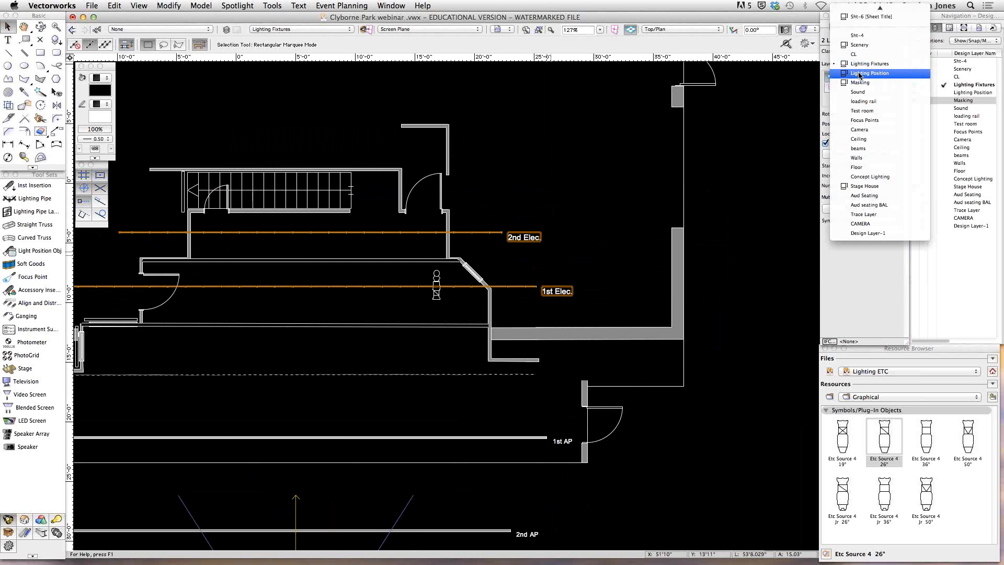
click(860, 74)
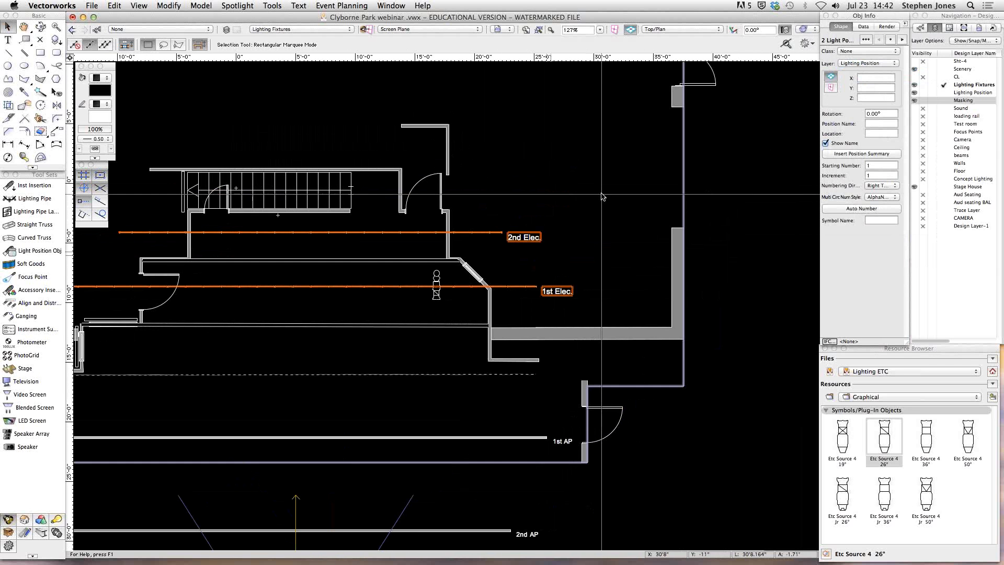
click(454, 299)
middle_drag(454, 299, 555, 262)
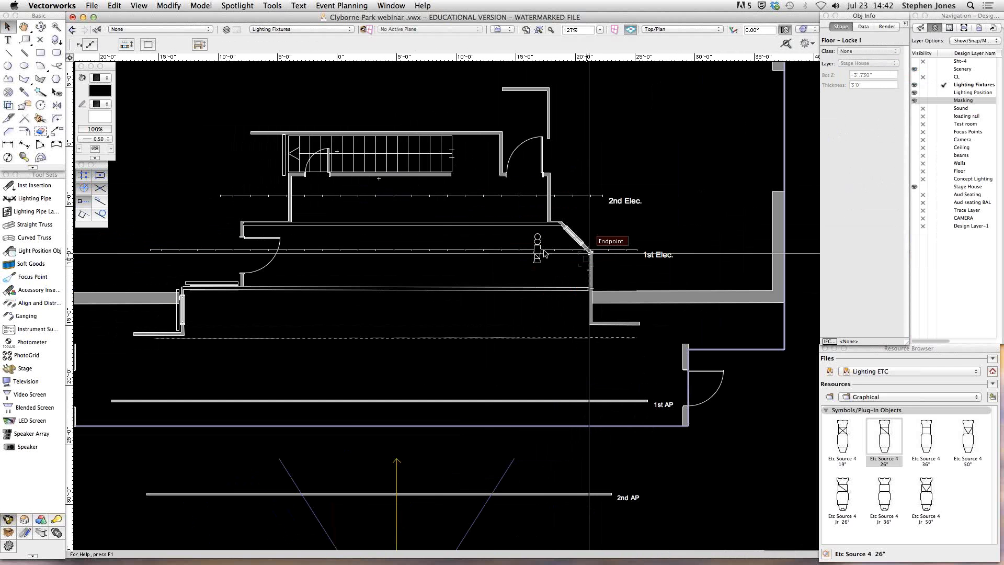
Place a second Etc Source 4 26° instrument on the 1st Elec. at about X -1'2 1/2", rotated to -180°.
click(532, 254)
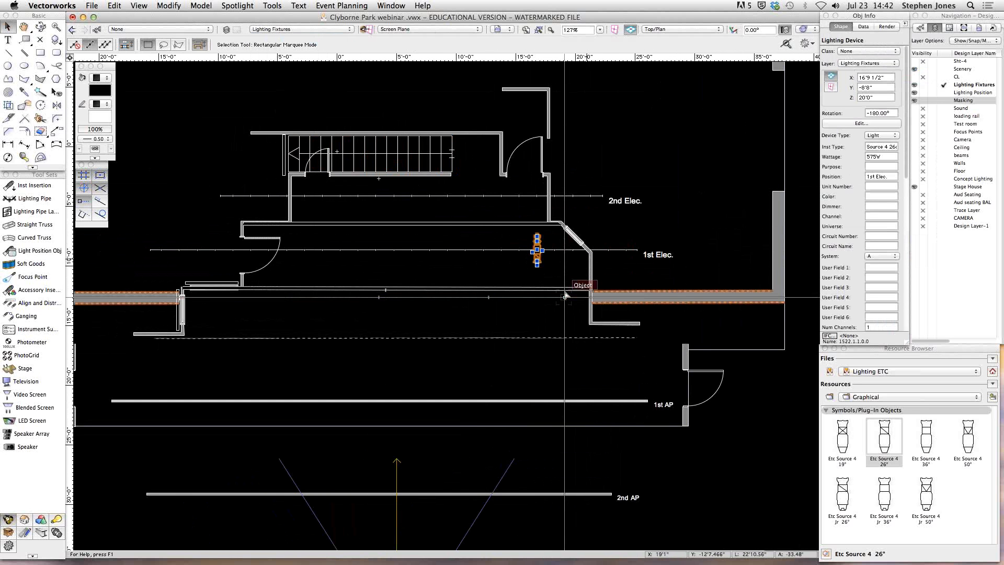
scroll(560, 275, down, 1)
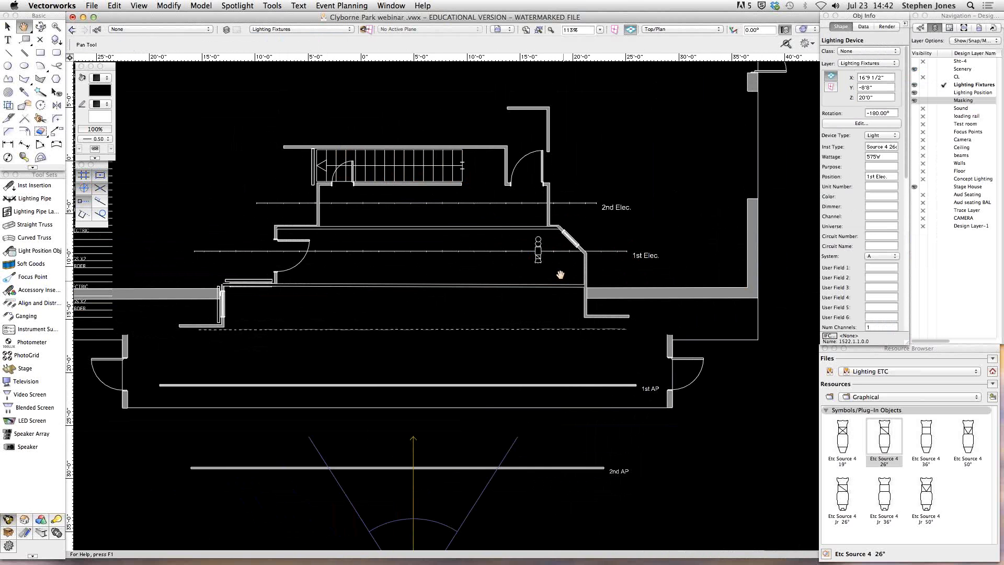
middle_drag(560, 275, 533, 248)
middle_drag(479, 274, 458, 282)
click(34, 185)
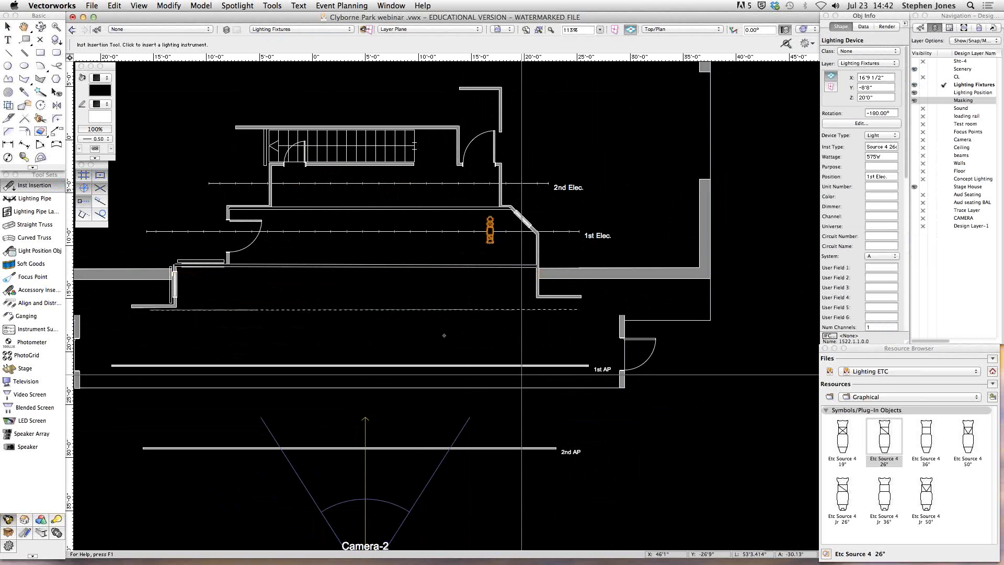
click(307, 231)
scroll(298, 232, up, 1)
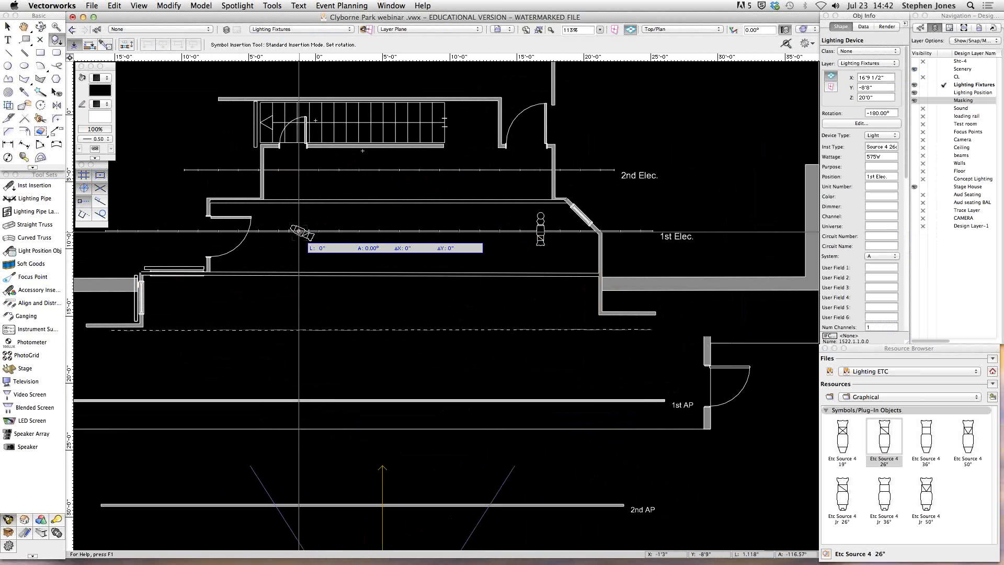
scroll(299, 232, up, 1)
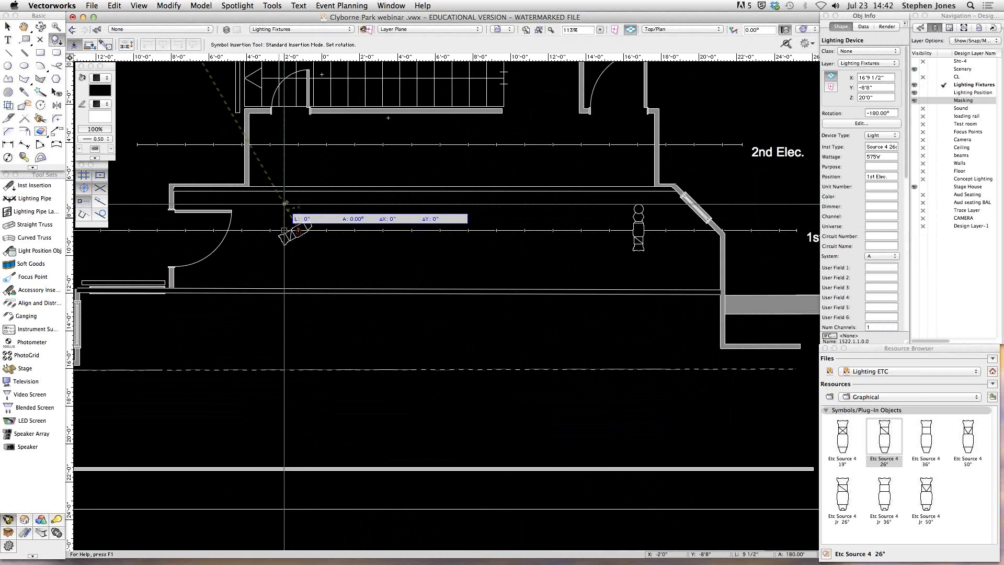
click(278, 265)
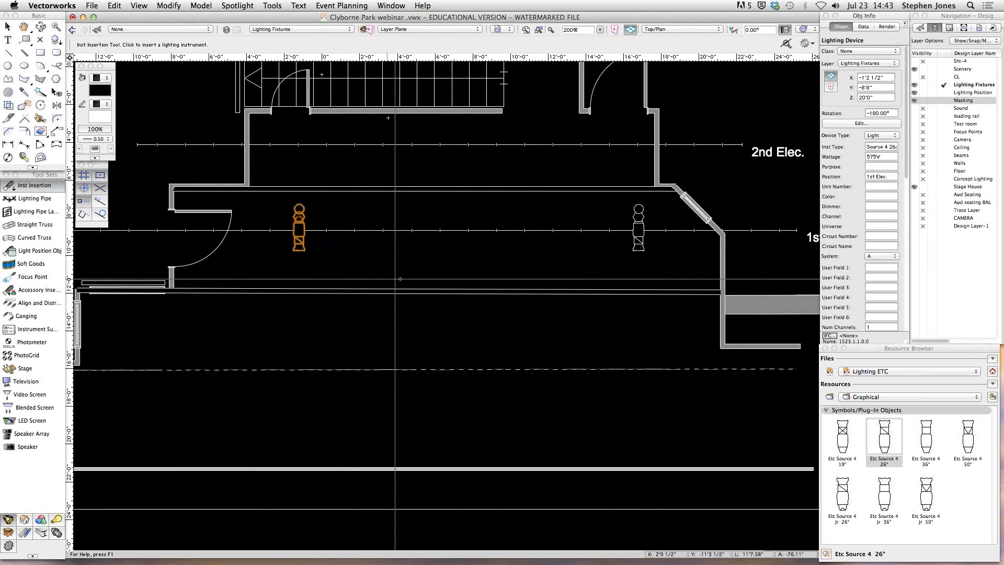
scroll(400, 279, right, 1)
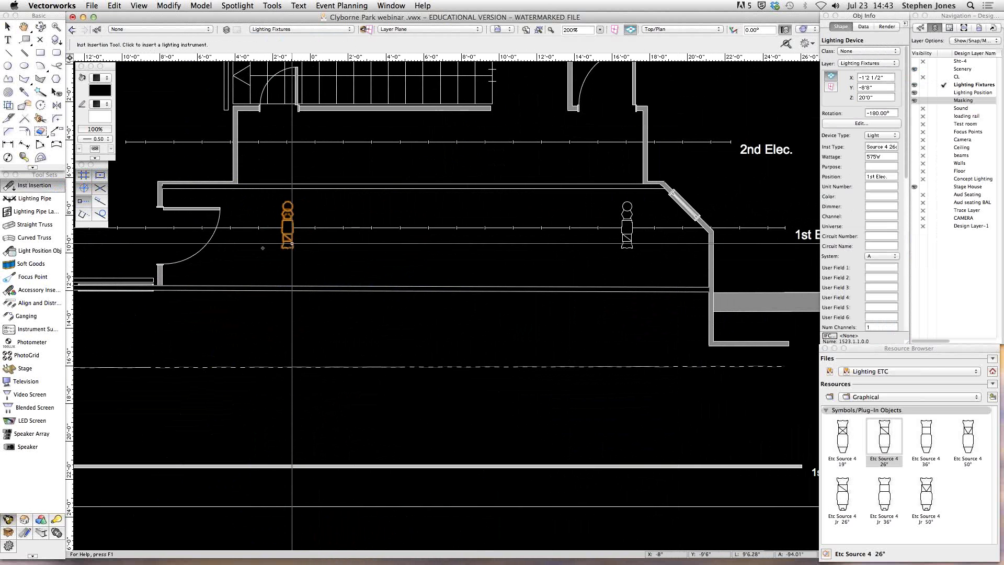
key(x)
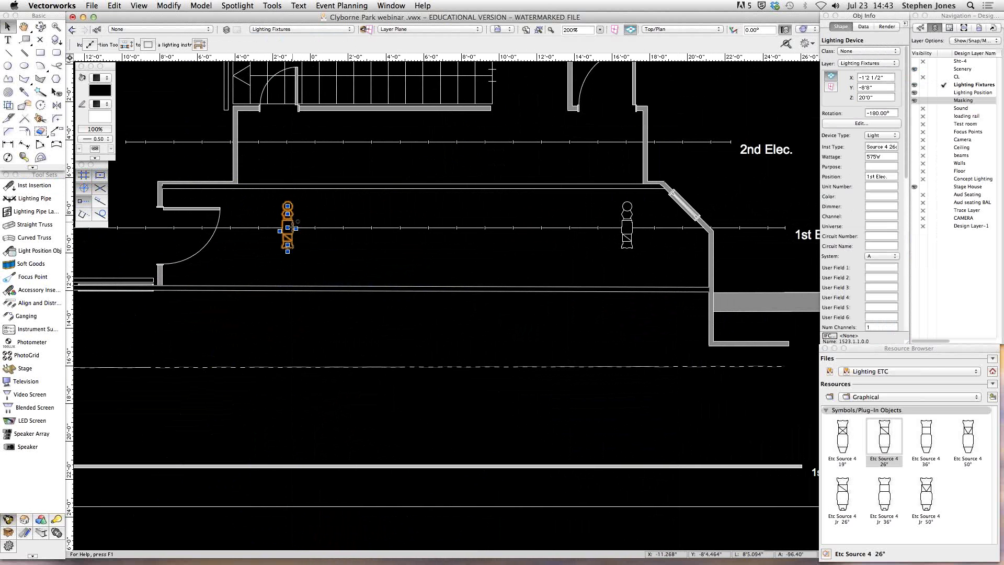
Examine the 1st Elec. and its two instruments in a 3D flyover, then restore the Top/Plan view.
click(670, 227)
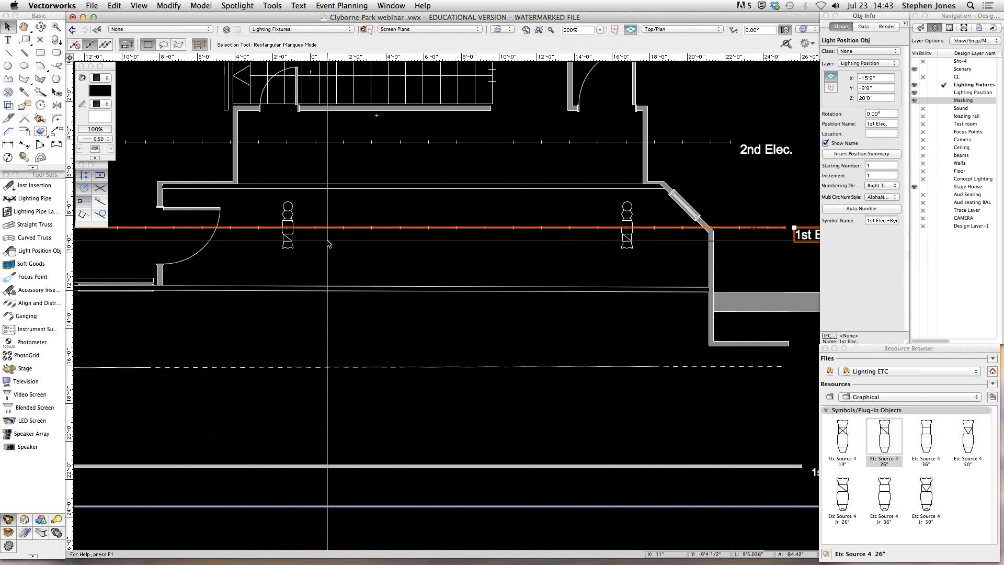
scroll(327, 243, down, 1)
scroll(329, 243, down, 1)
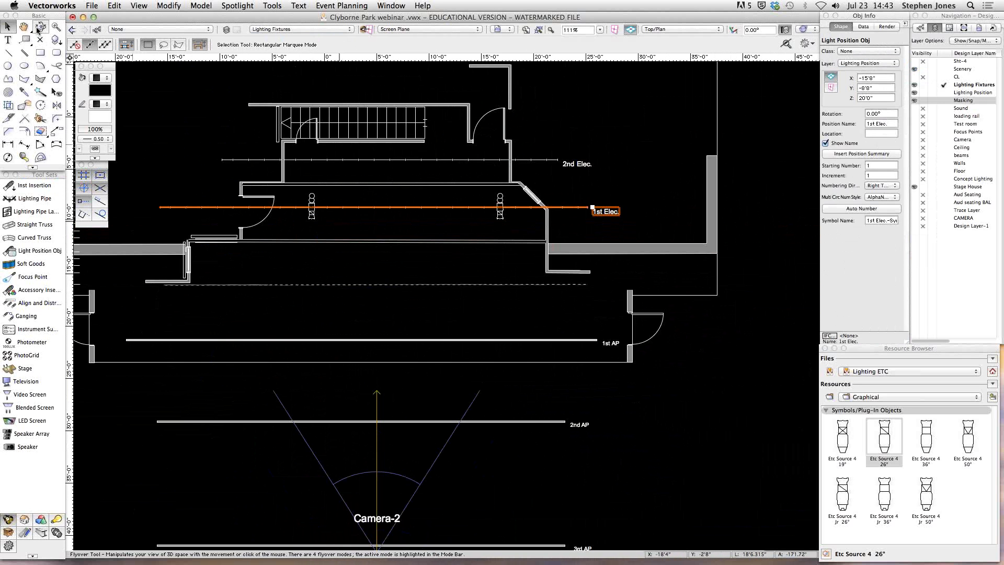
click(40, 27)
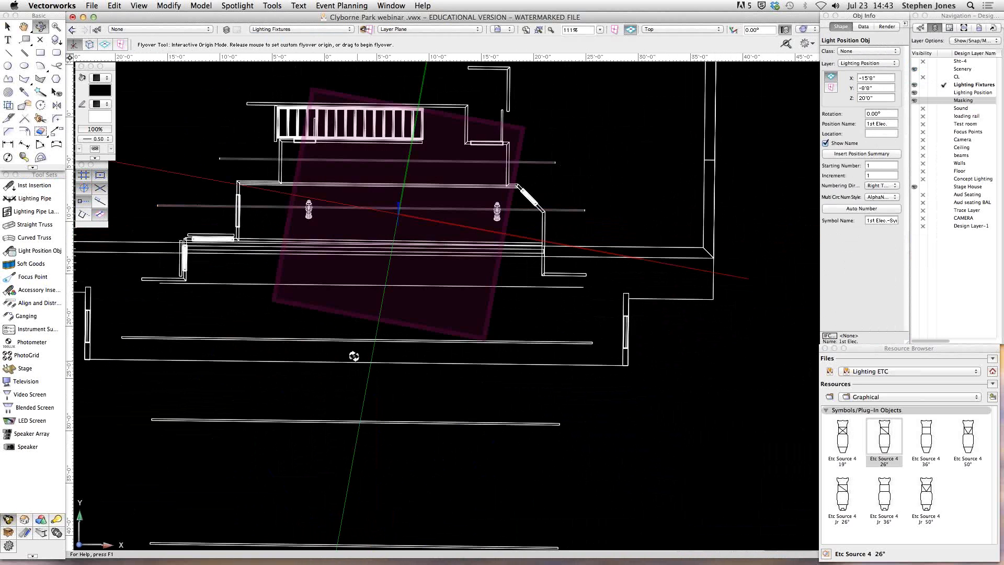
drag(354, 355, 566, 375)
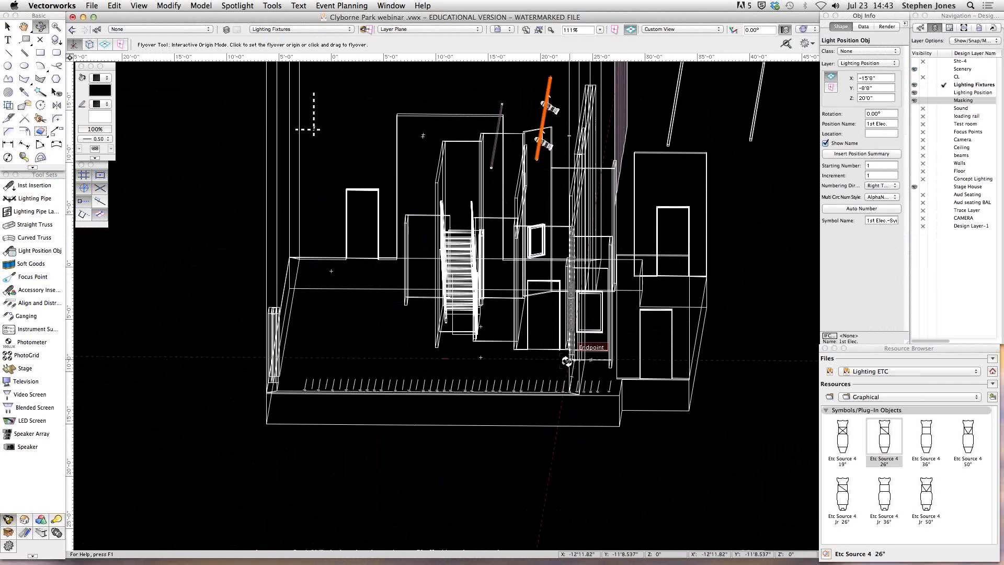
key(super+5)
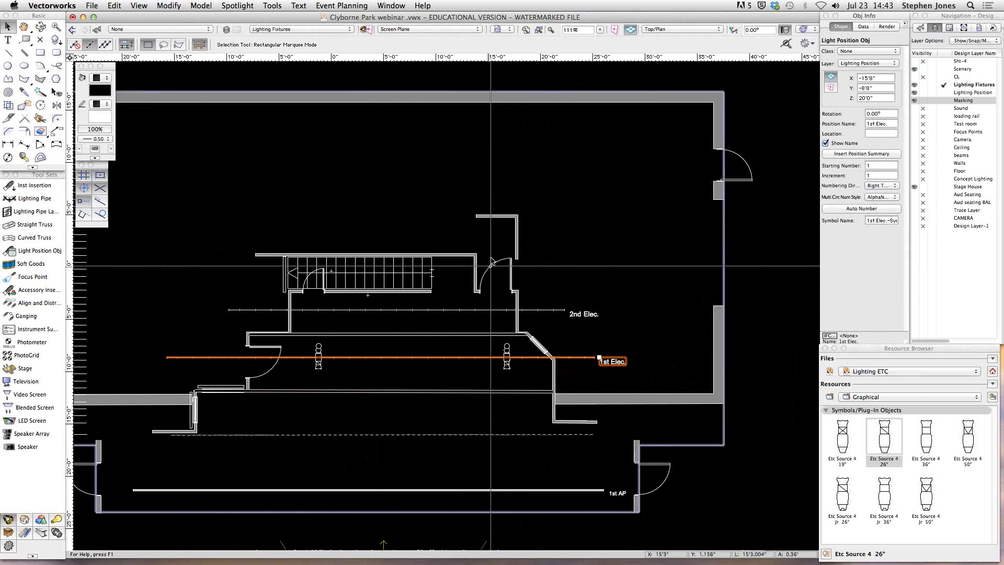
Try to insert a position summary for the 1st Elec. light position.
key(space)
drag(492, 261, 416, 127)
click(506, 238)
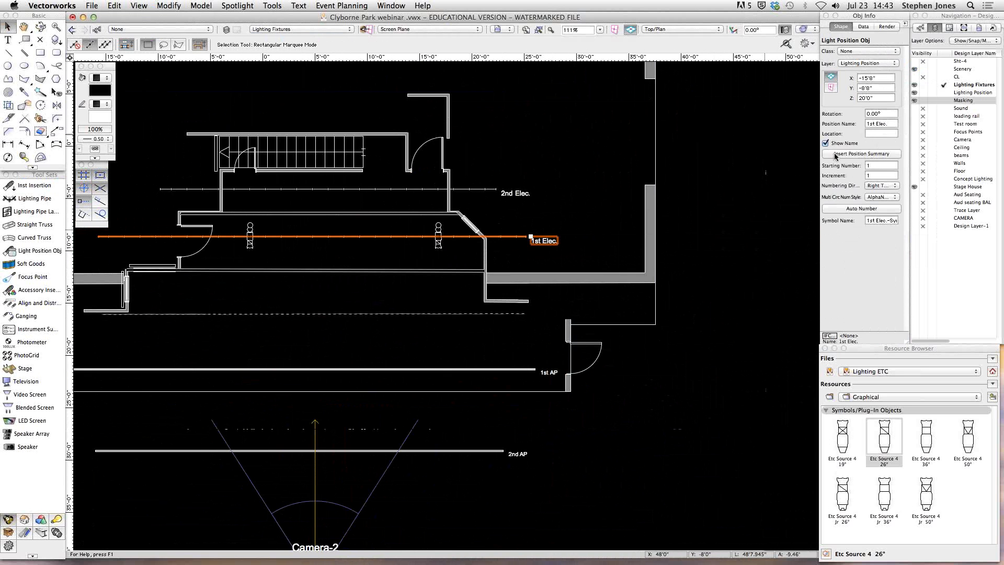
click(835, 154)
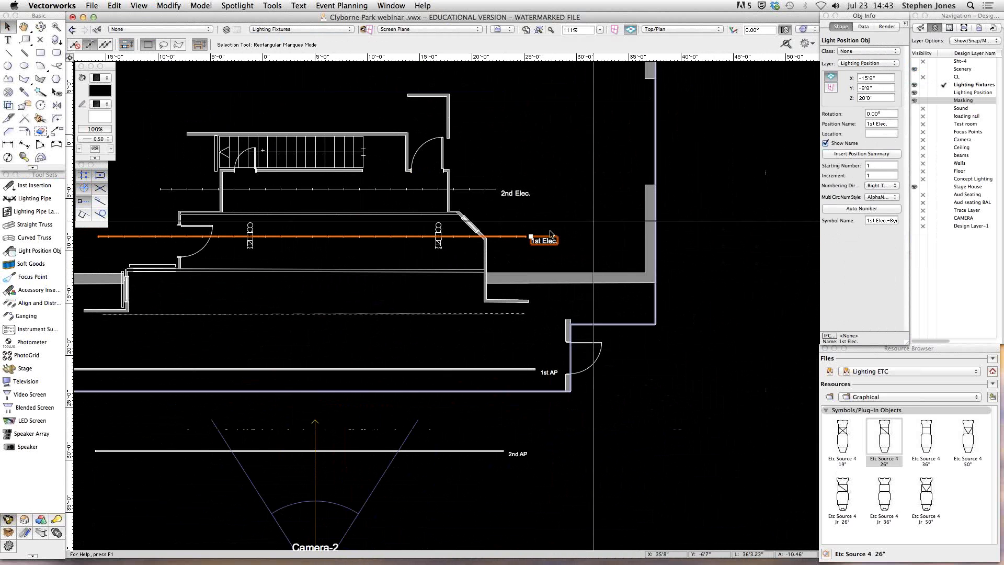
scroll(598, 179, down, 1)
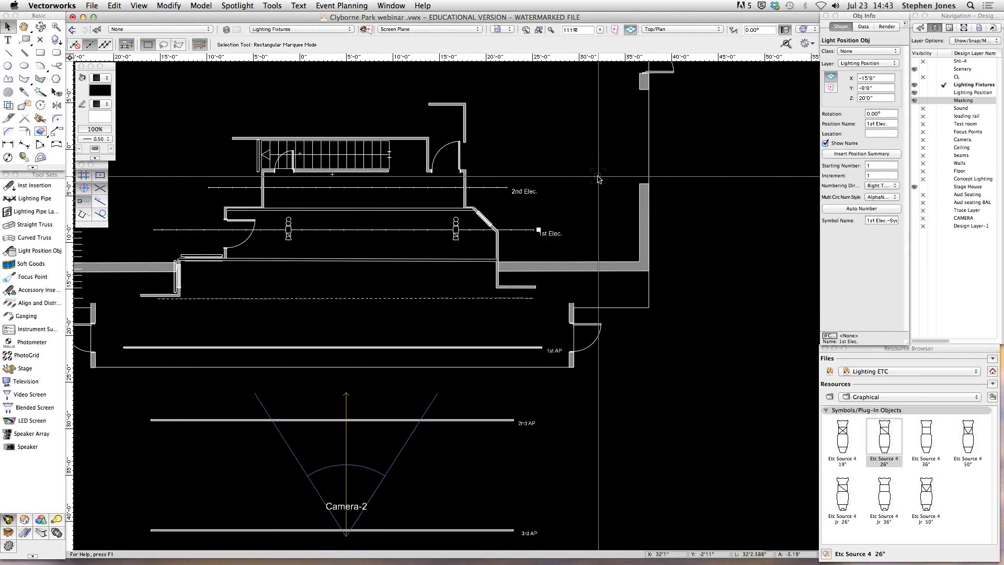
middle_drag(597, 179, 542, 159)
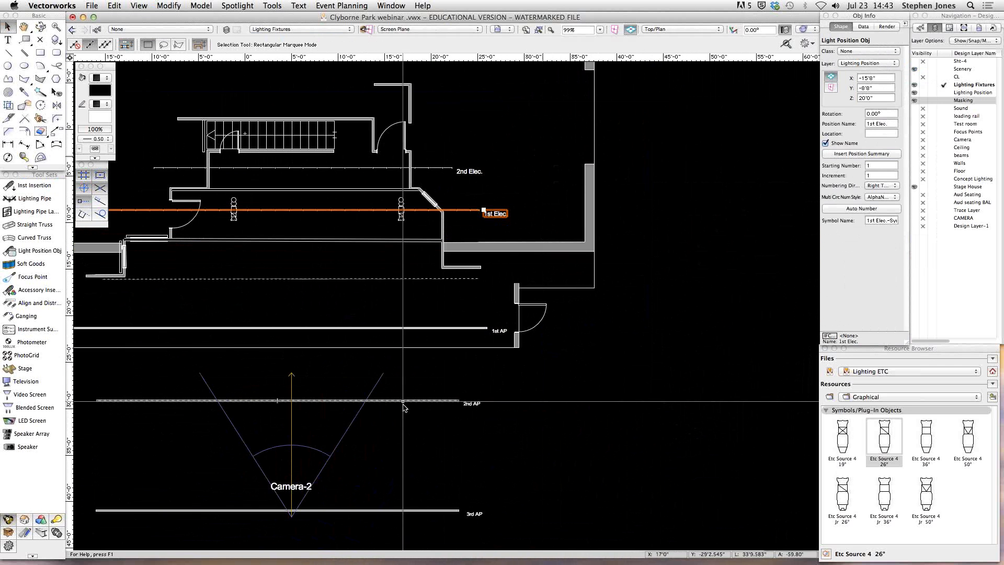
key(space)
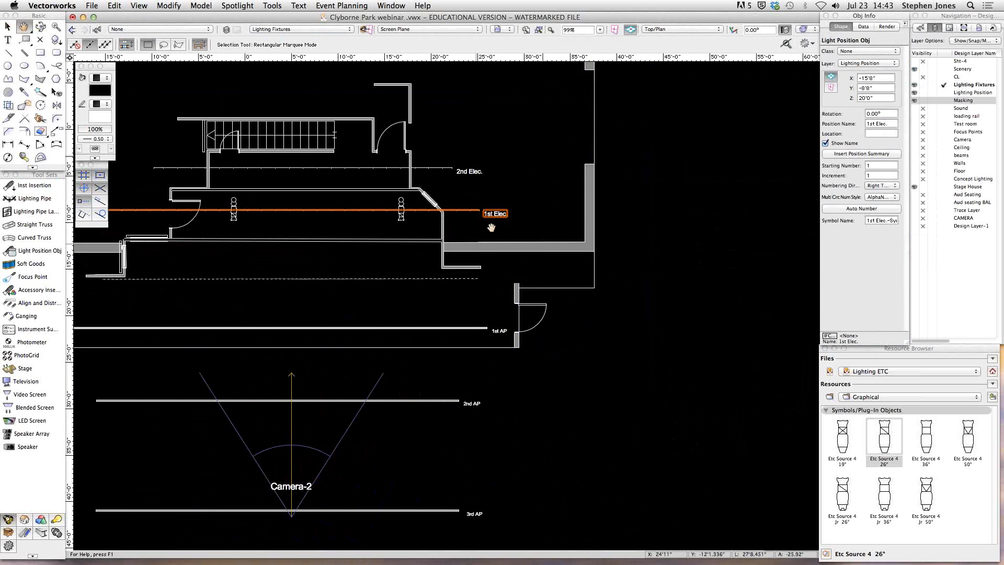
Select the 2nd Elec. light position to inspect its settings and decline creating a backup copy of the document.
drag(490, 228, 508, 230)
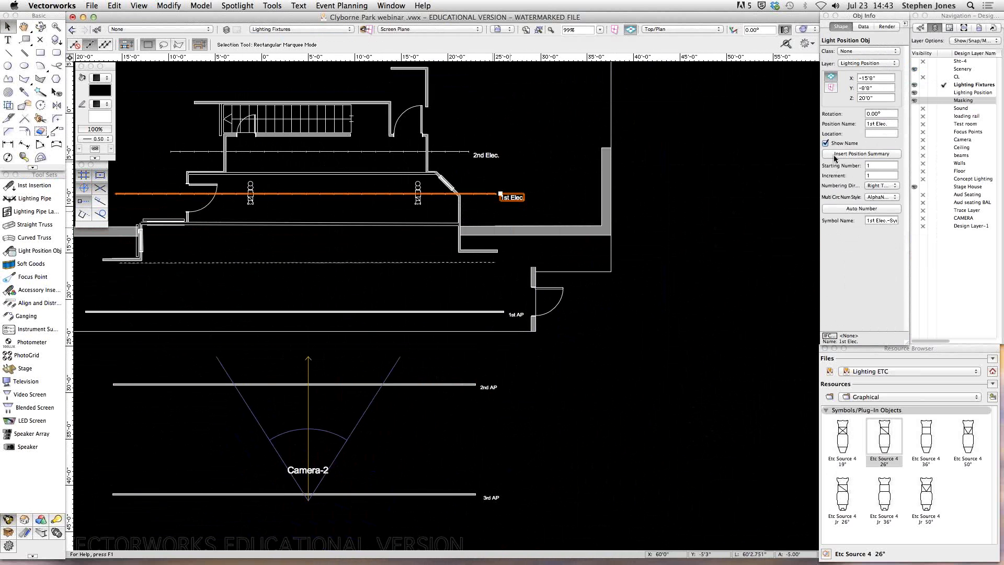
key(space)
drag(687, 248, 696, 316)
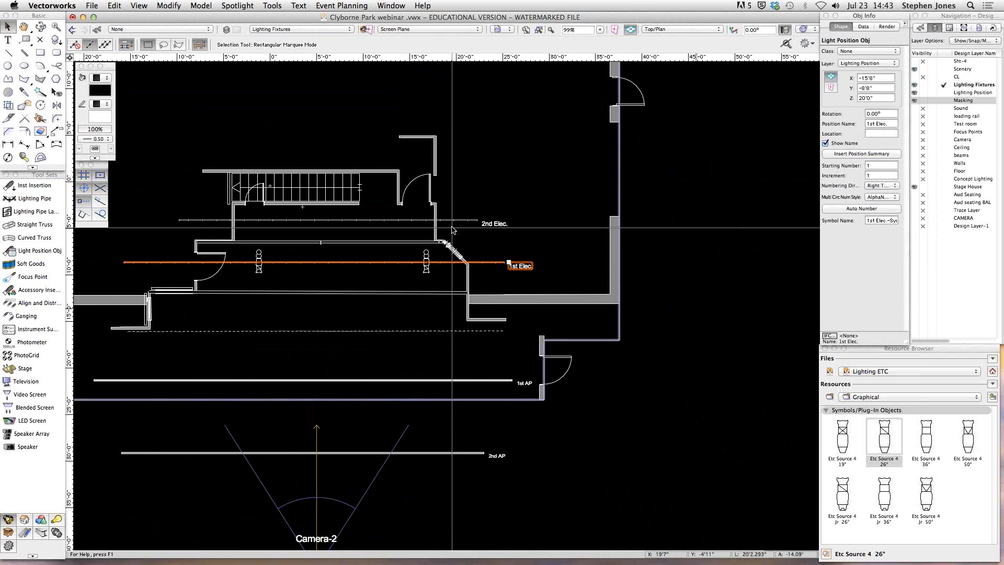
click(450, 220)
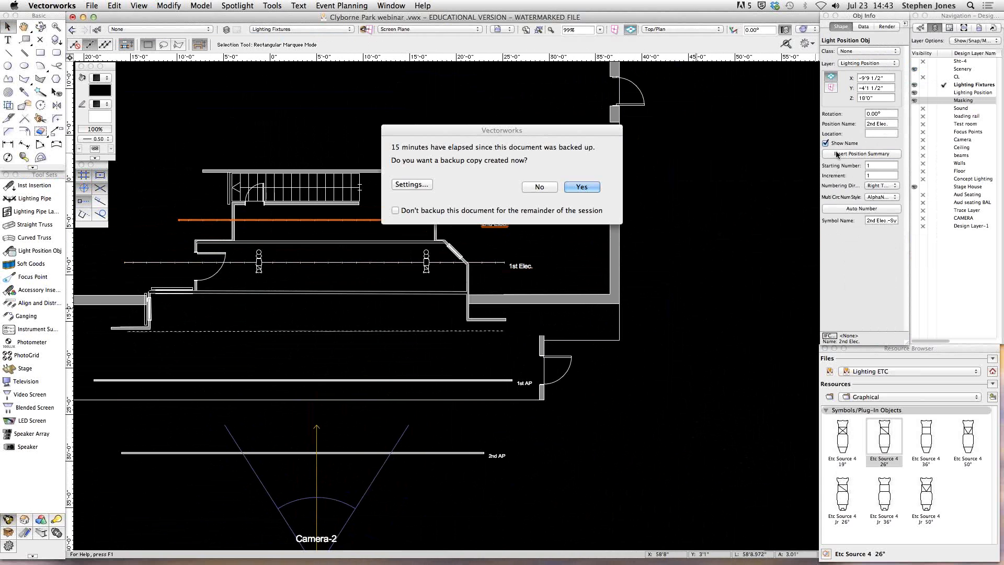
click(538, 187)
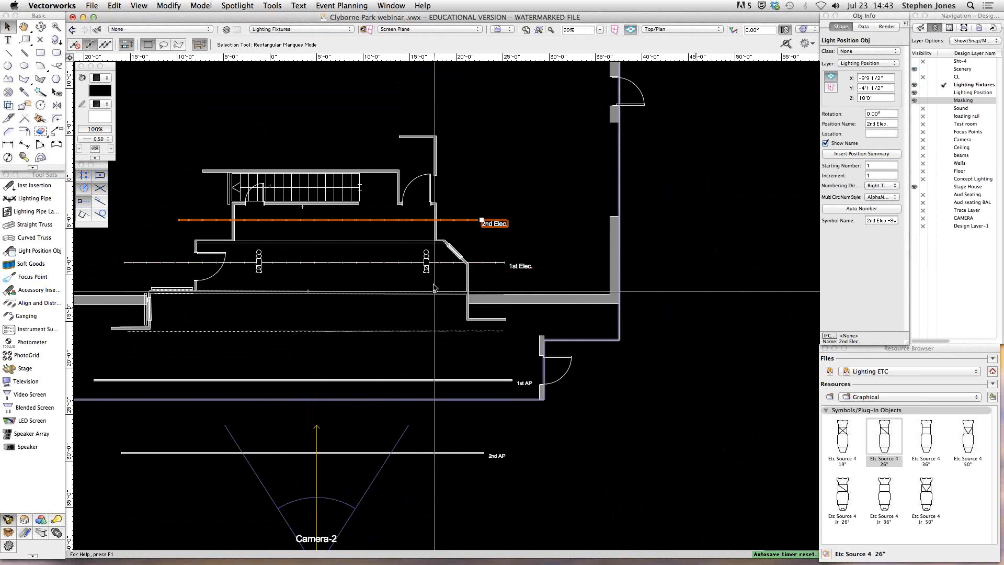
Place an Etc Source 4 26° instrument on the 1st AP at about X 12'8" and select the 1st AP light position.
middle_drag(625, 376, 656, 270)
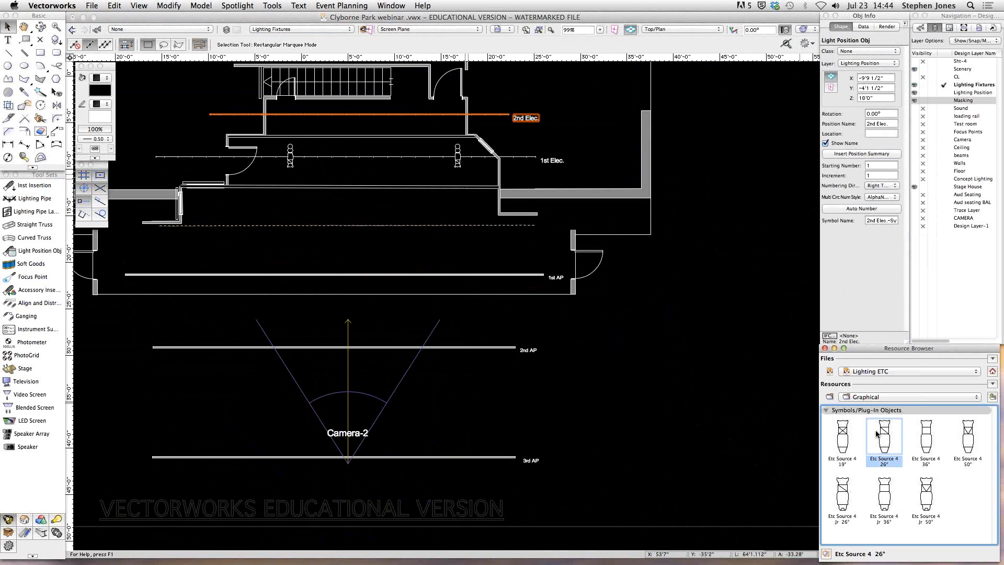
click(34, 185)
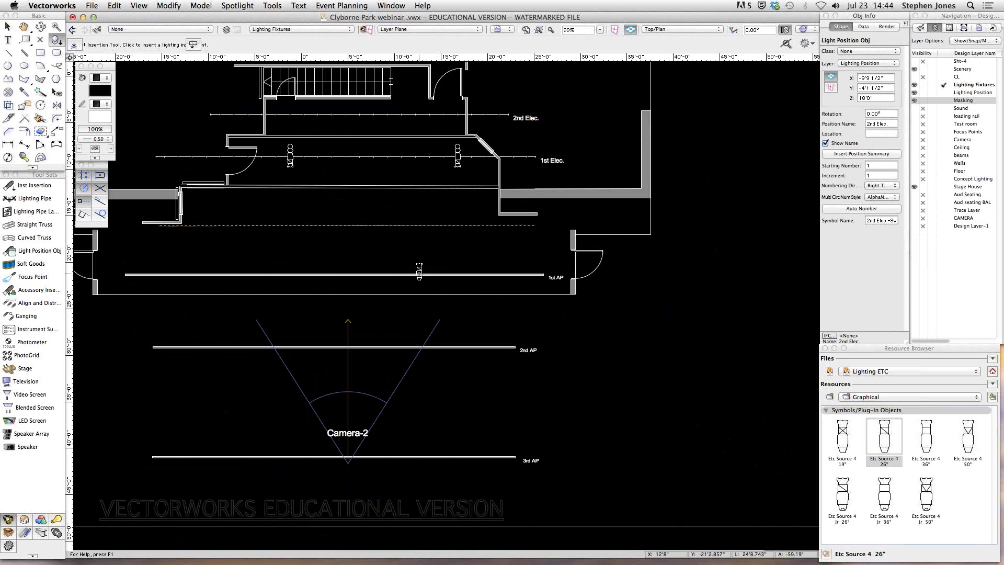
click(419, 271)
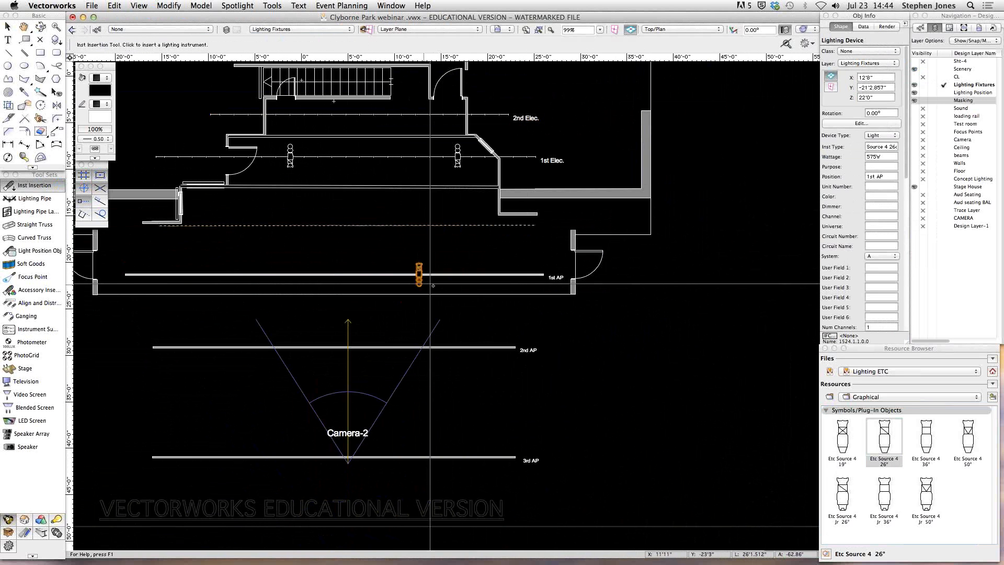
key(x)
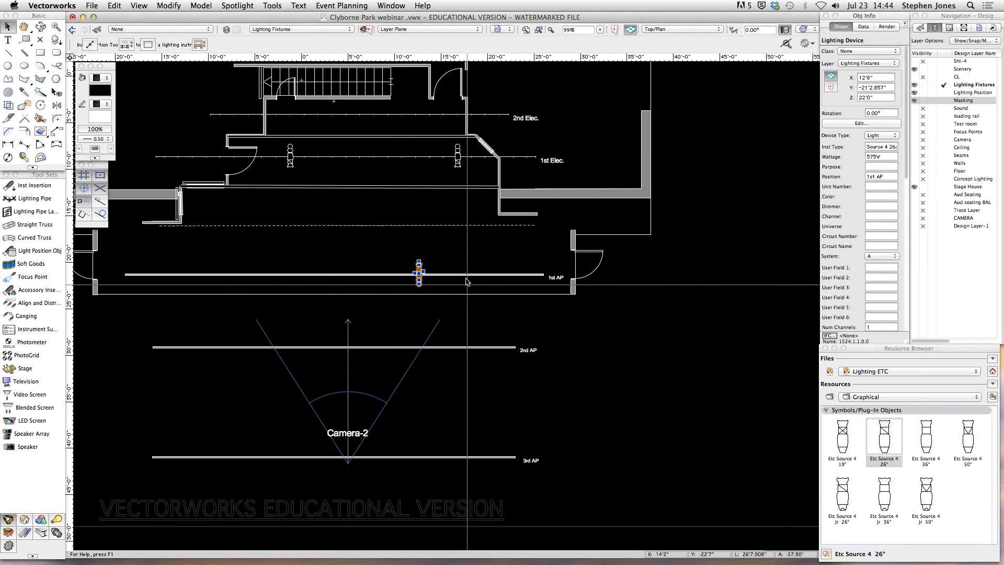
click(465, 278)
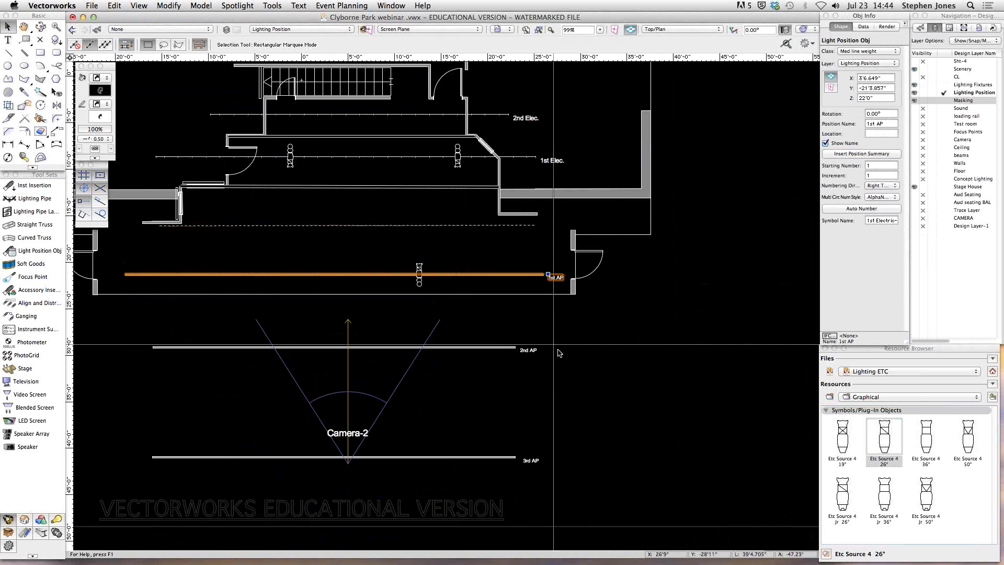
Try an Etc Source 4 26° instrument on the 2nd AP at about X 17'10" and delete it again.
double_click(883, 436)
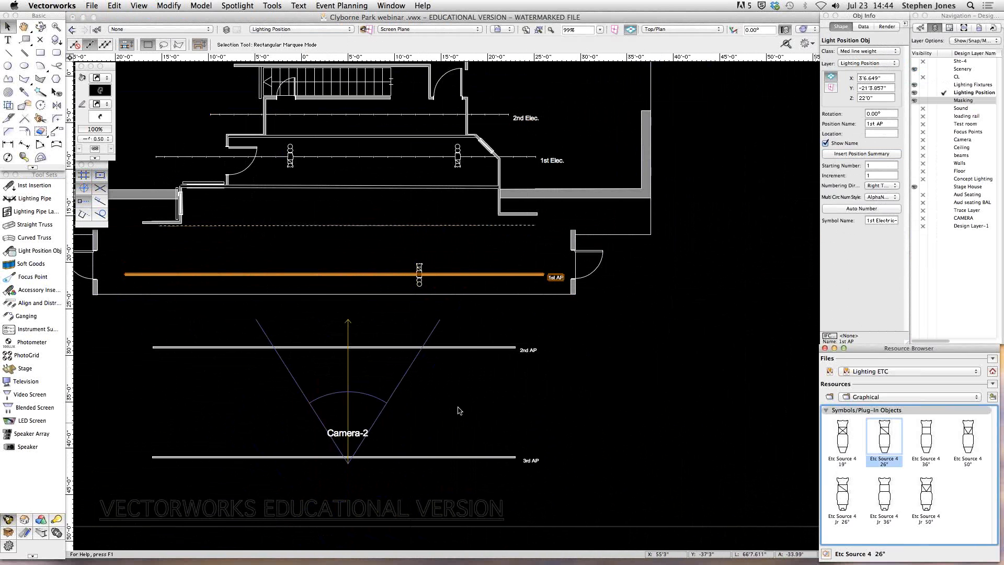
click(467, 347)
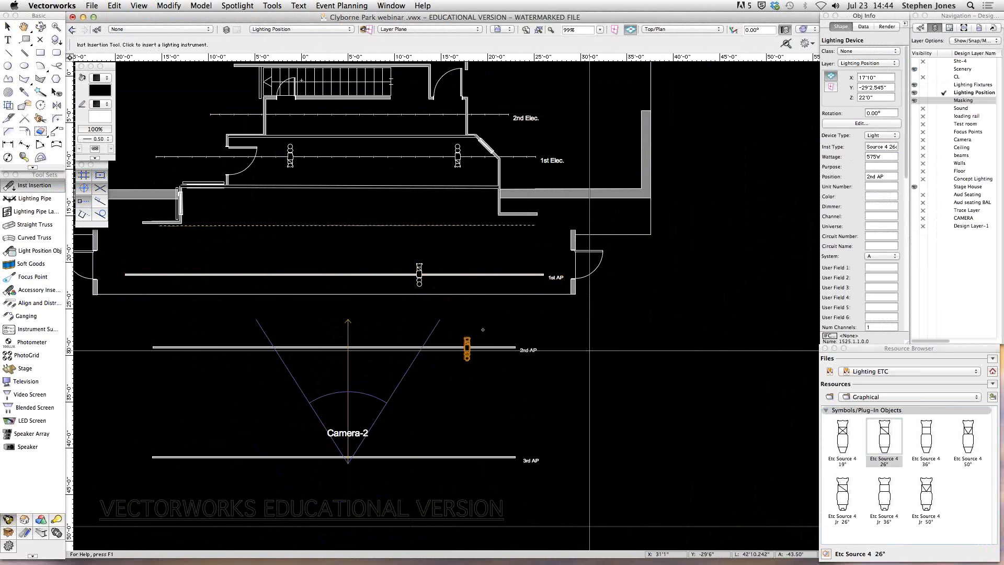
click(8, 27)
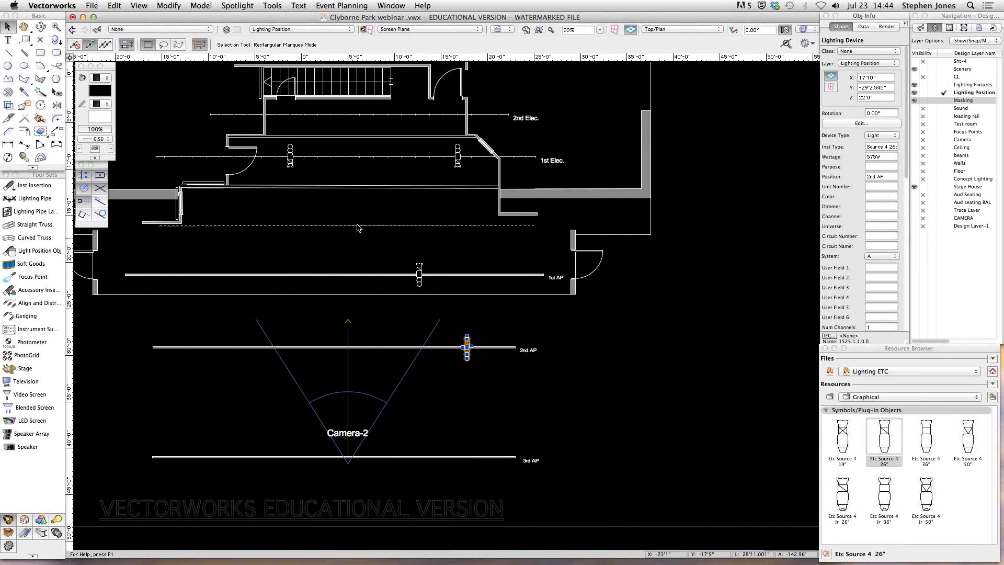
click(509, 346)
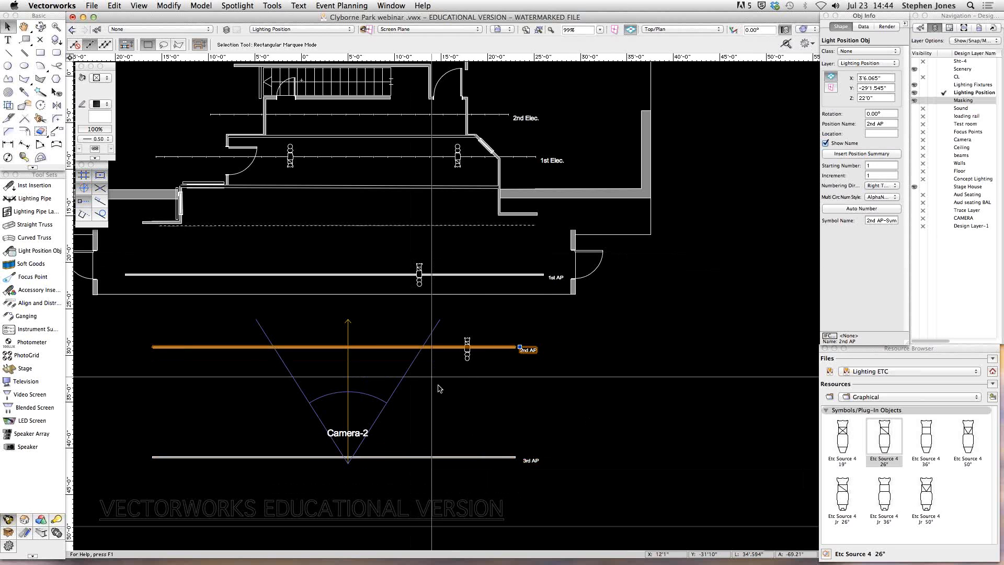
scroll(437, 385, up, 4)
click(411, 387)
key(Delete)
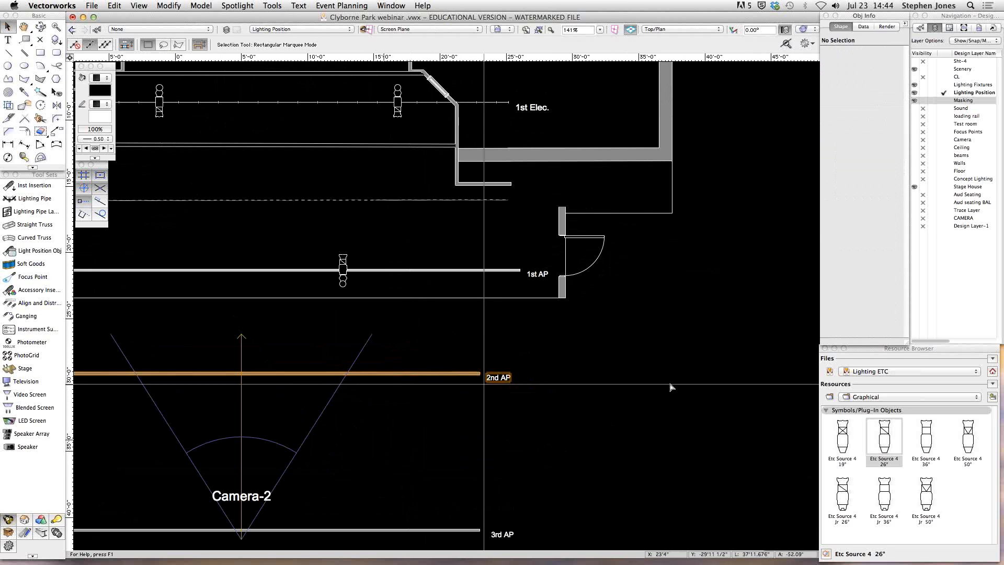
Select the 1st Elec. light position and examine its two instruments and their unit numbers up close.
scroll(498, 391, down, 2)
middle_drag(497, 391, 559, 437)
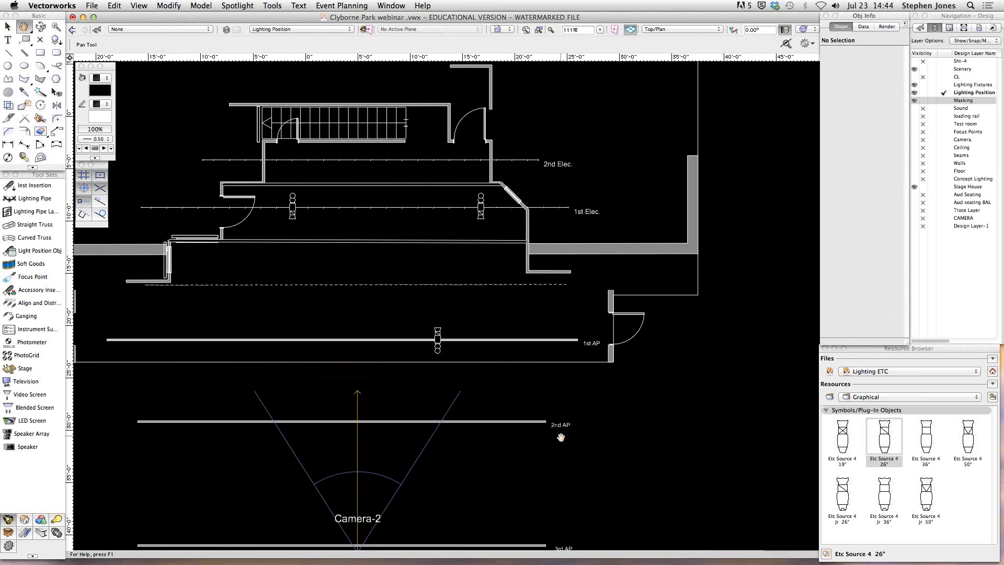
click(562, 216)
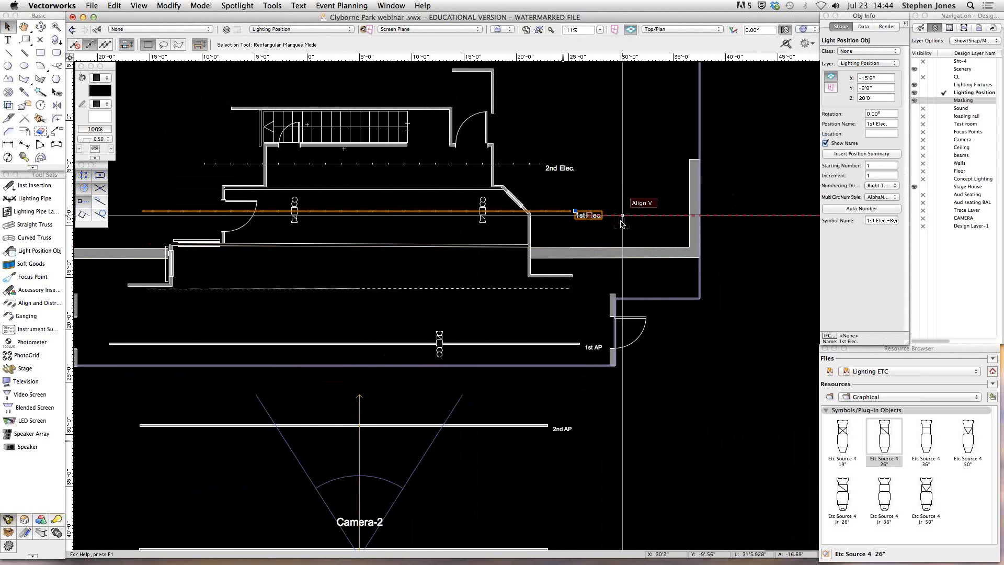
middle_drag(615, 219, 583, 254)
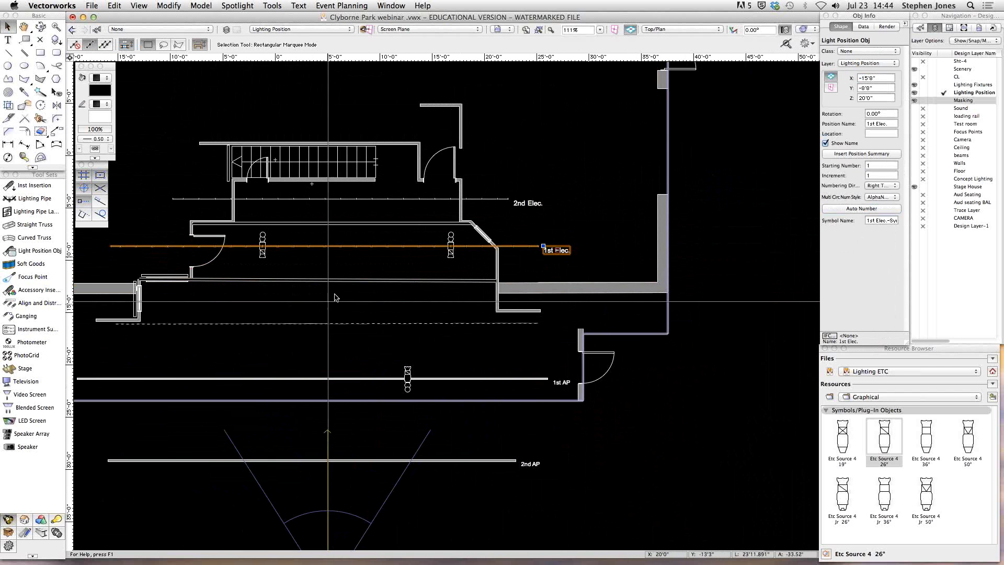
scroll(376, 281, up, 5)
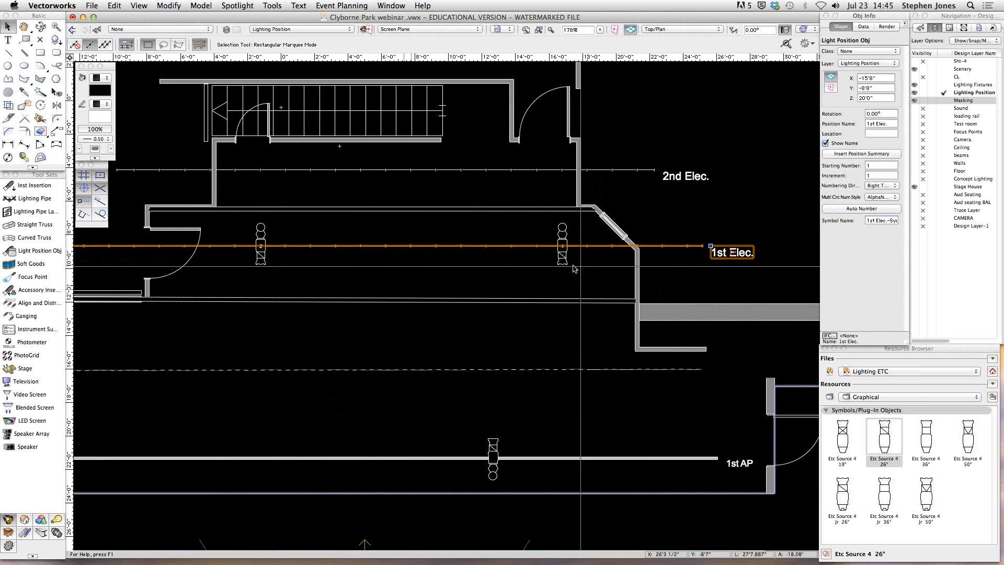
scroll(487, 281, up, 3)
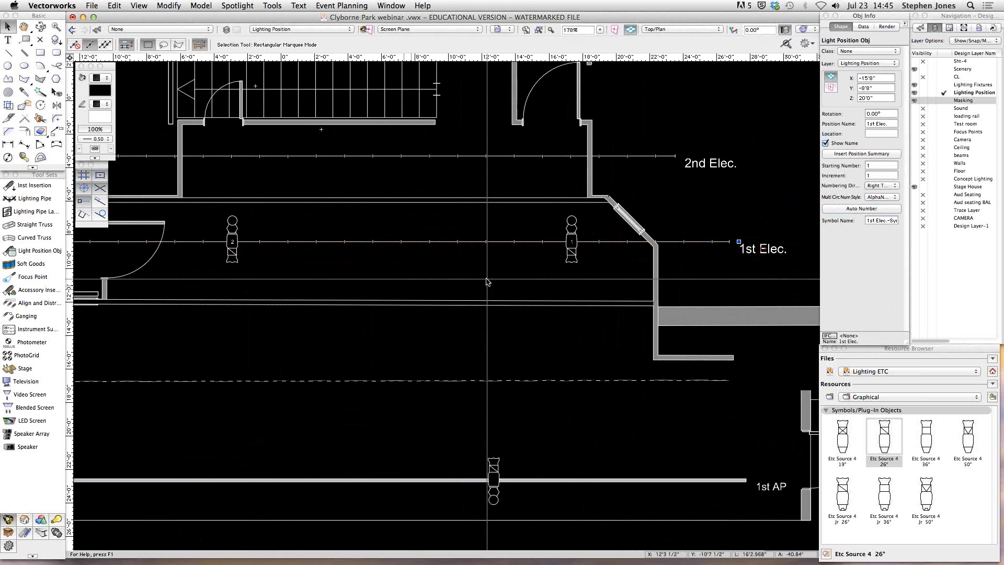
middle_drag(503, 279, 549, 288)
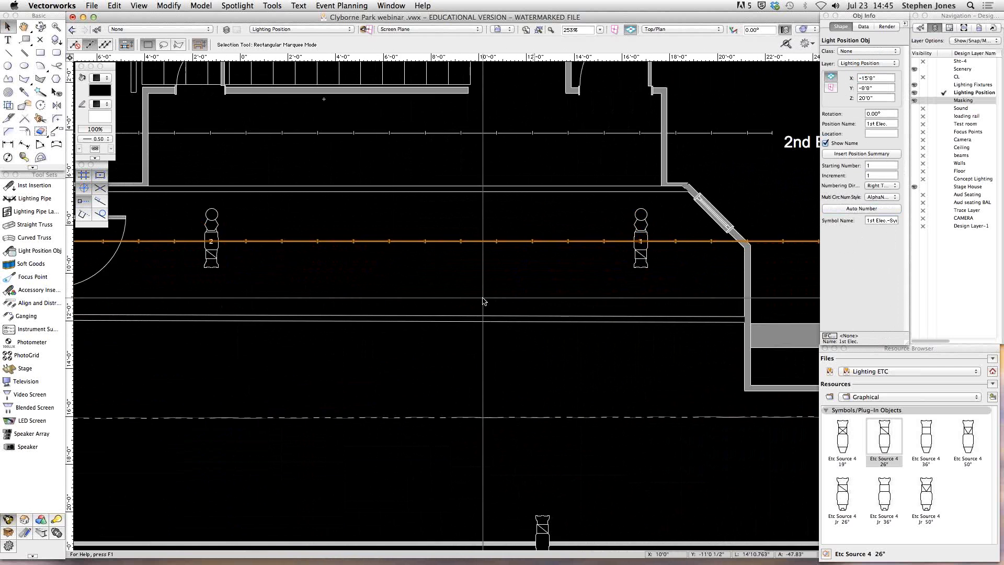
scroll(482, 300, down, 3)
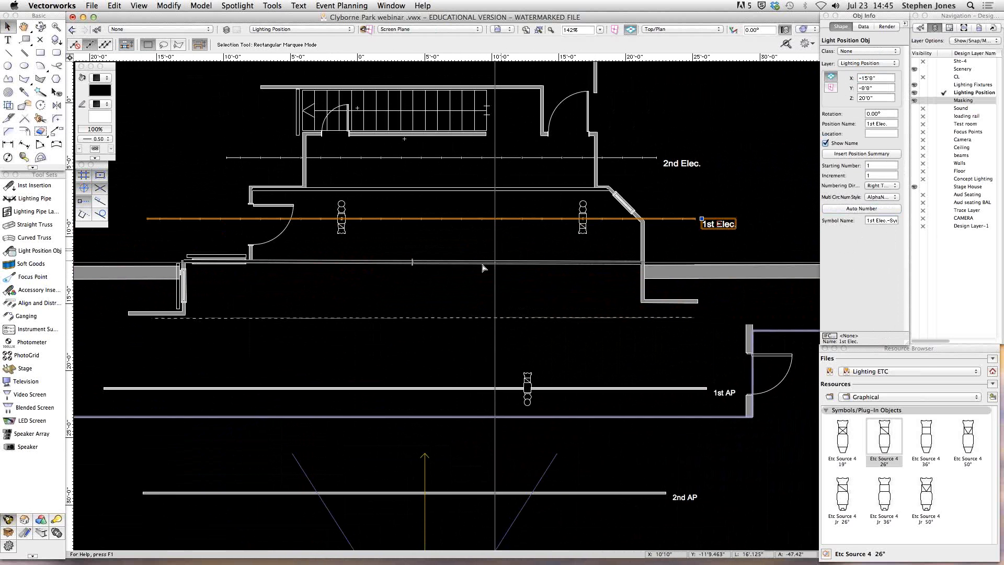
drag(437, 270, 428, 244)
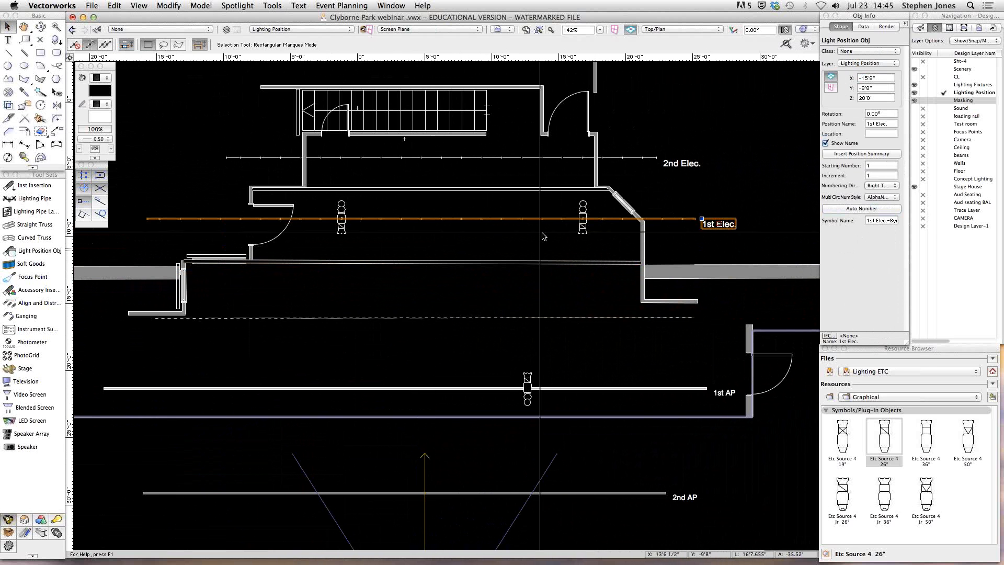
Place two more Etc Source 4 26° instruments on the 1st AP at about X 3'7" and X -5'11 1/2".
click(885, 433)
double_click(885, 432)
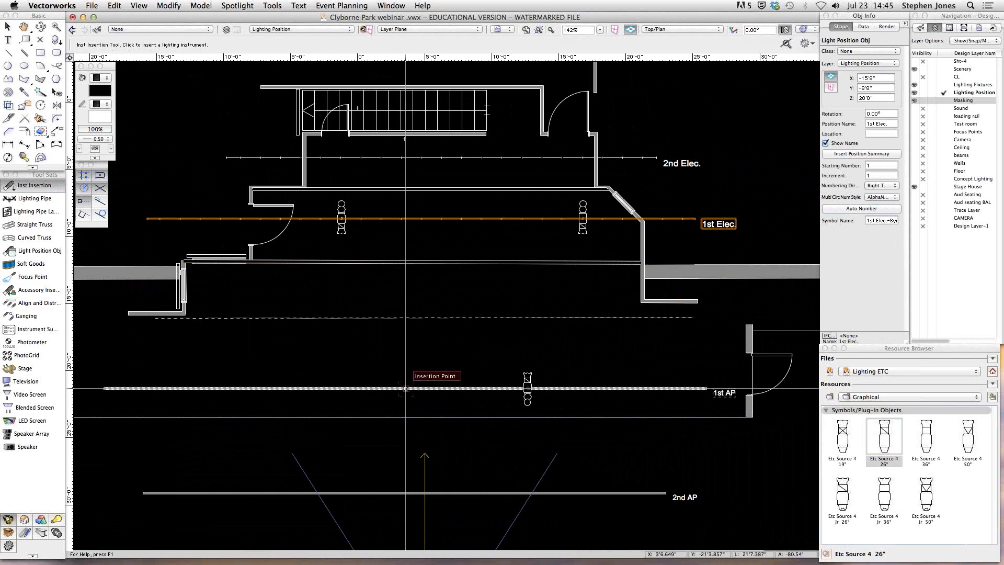
click(405, 388)
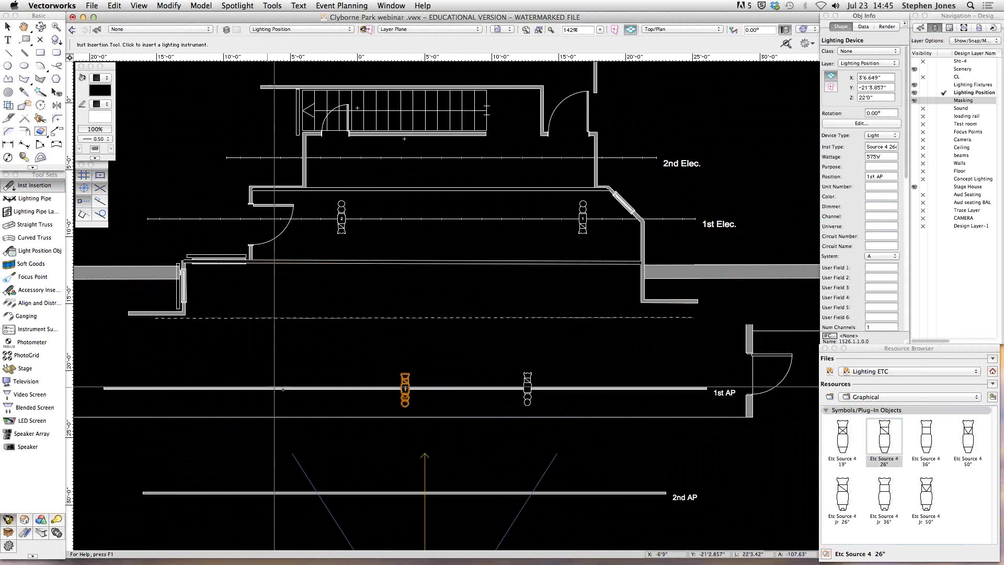
click(277, 388)
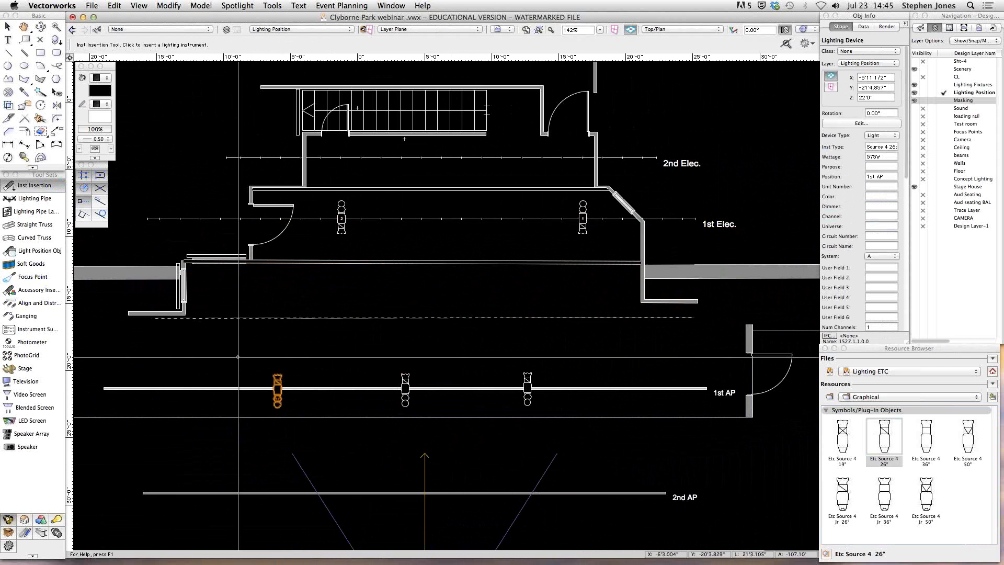
mouse_move(255, 352)
middle_down()
mouse_move(386, 328)
mouse_move(240, 245)
middle_up()
key(x)
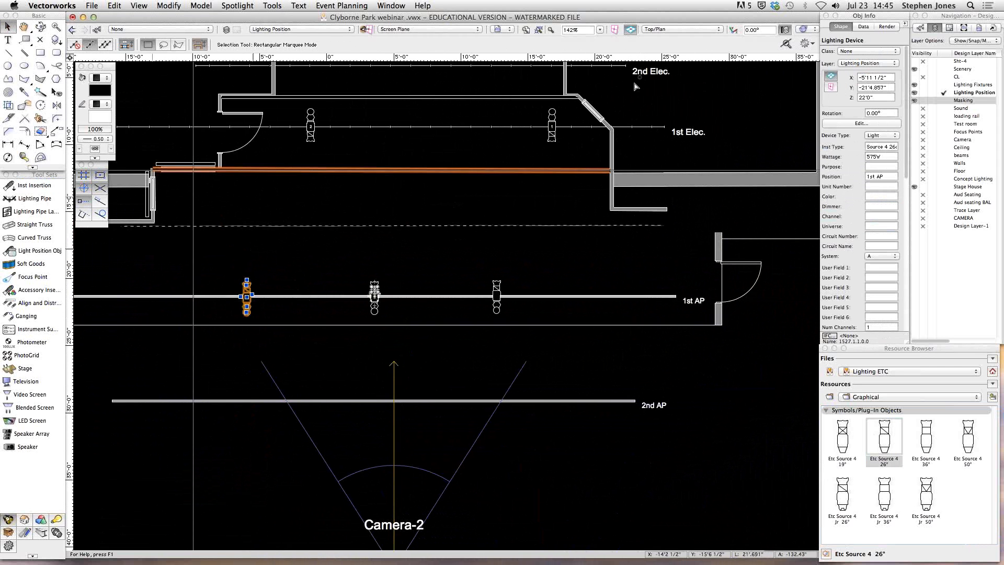
Make Focus Points the active layer and place focus point A, height 5'0", upstage of the 1st AP at about X 12'9", Y -15'3 1/2".
click(943, 131)
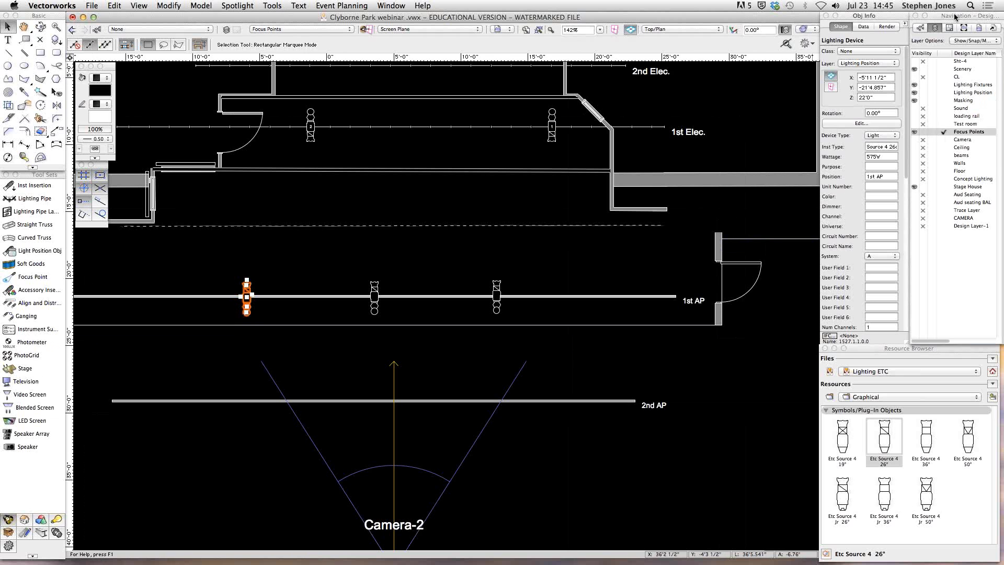
drag(955, 17, 959, 17)
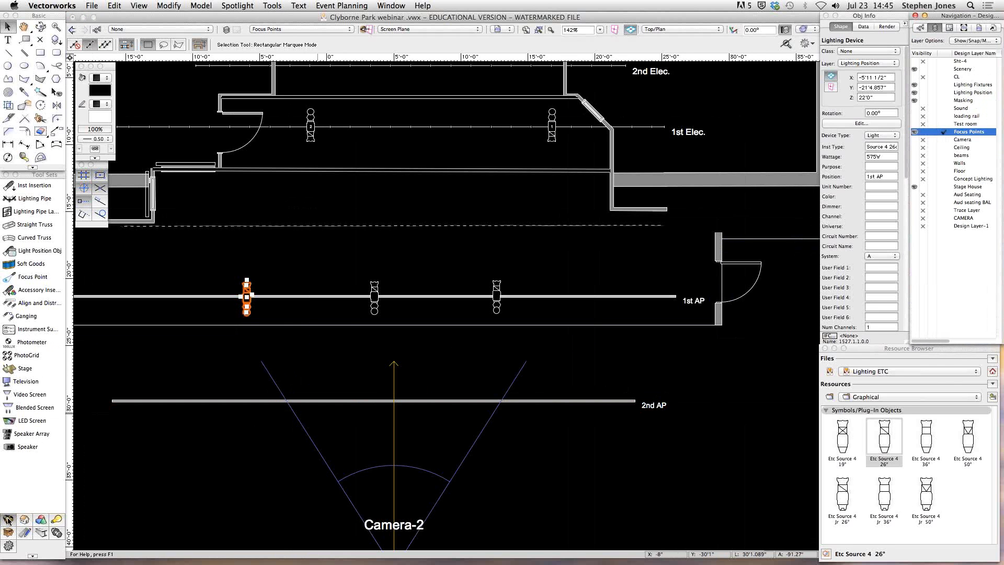
click(30, 279)
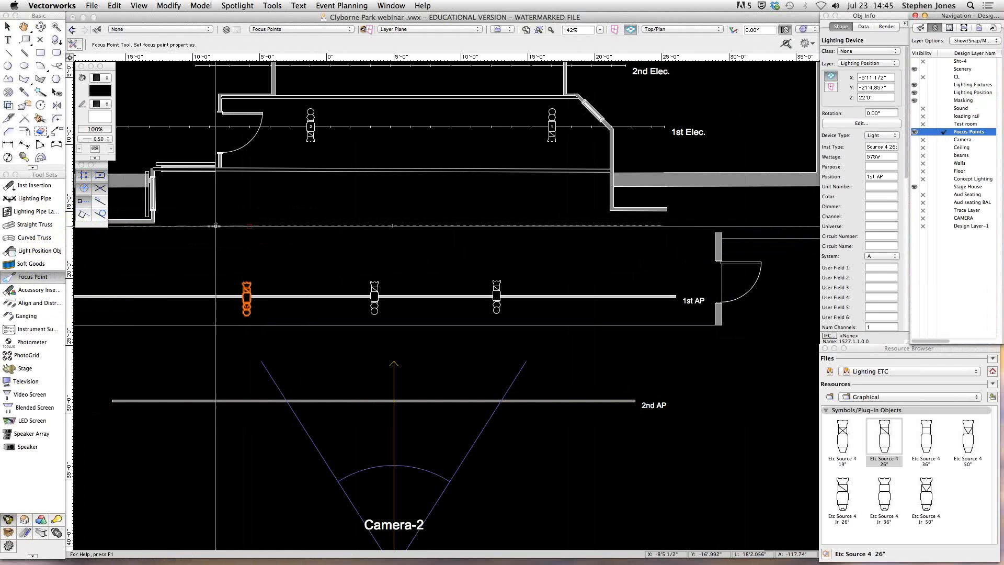
click(497, 218)
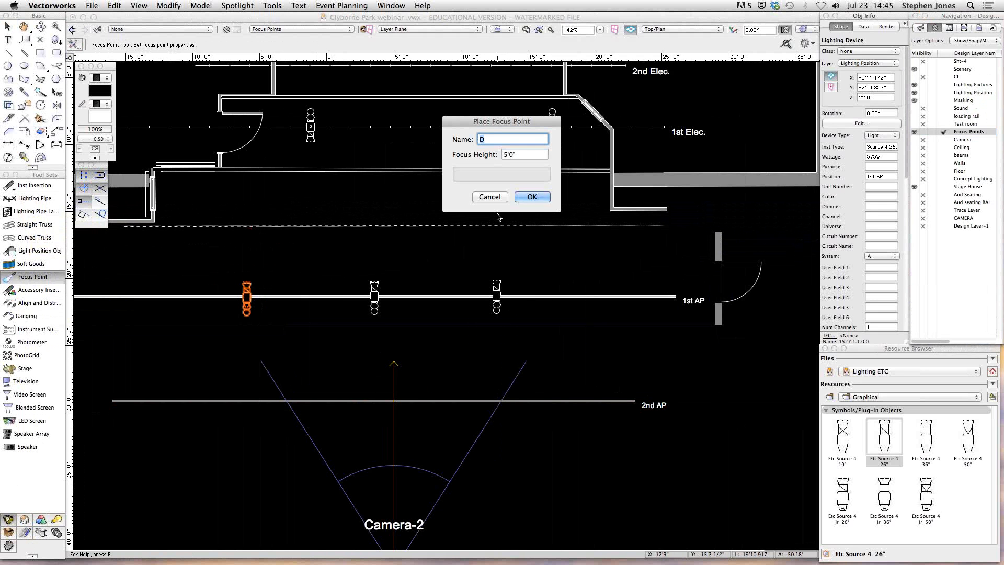
text(A)
click(530, 197)
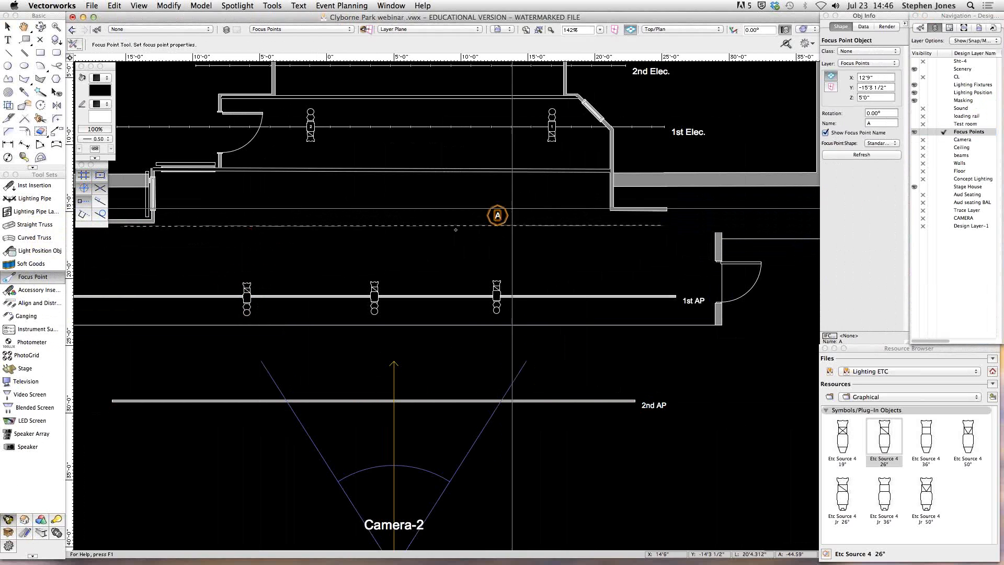
Place focus points B and C in line with A, at about X 3'8" and X -5'11 1/2", both at Y -15'5".
click(376, 219)
key(Return)
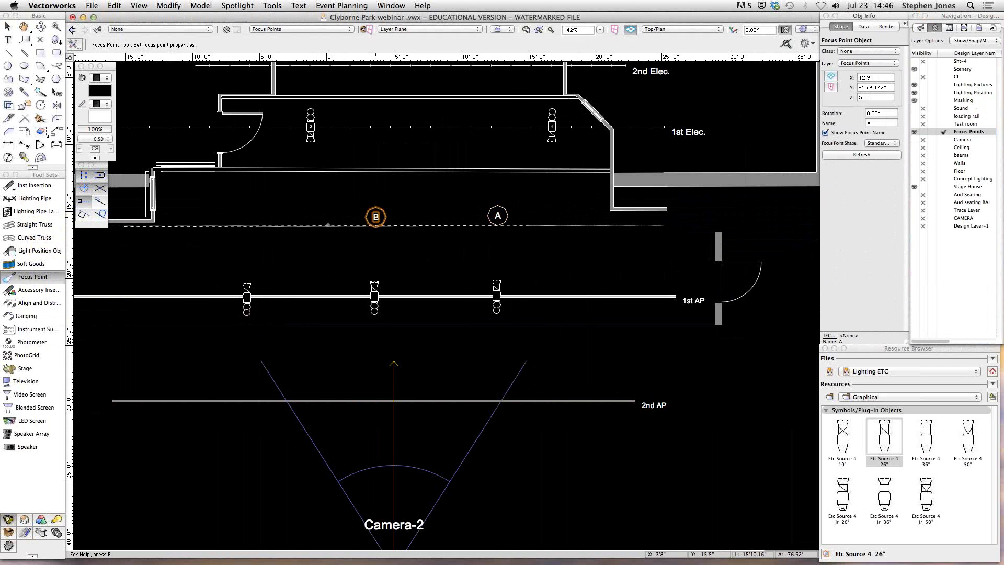
click(246, 216)
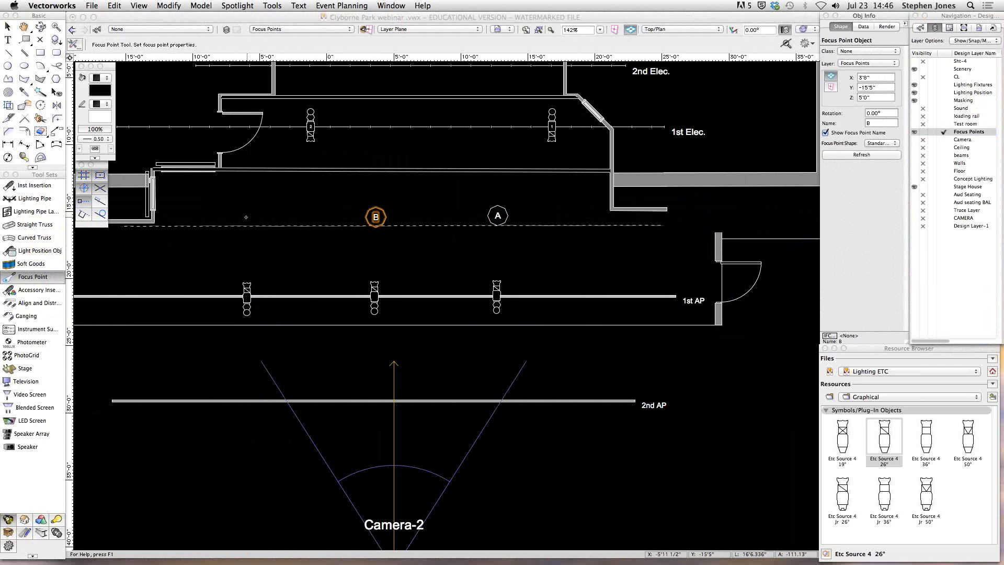
key(Return)
key(x)
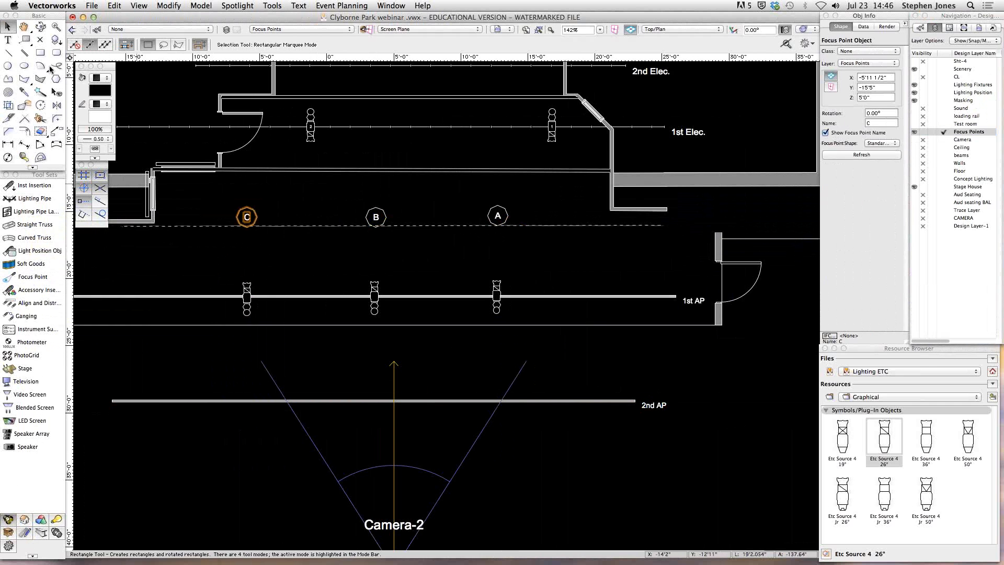
Assign focus point A to the 1st AP instrument at X 12'8", directly in line with A.
click(245, 288)
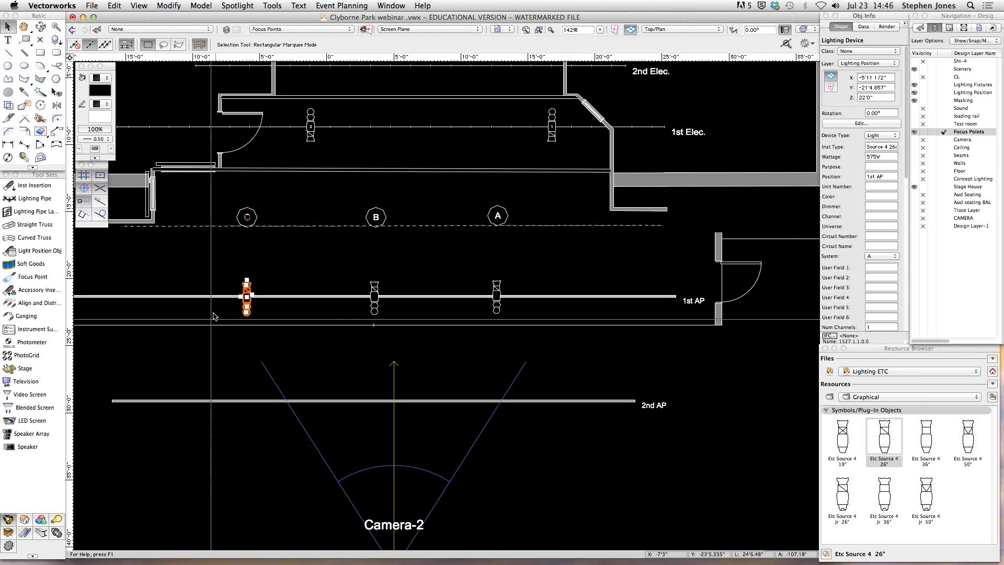
click(497, 302)
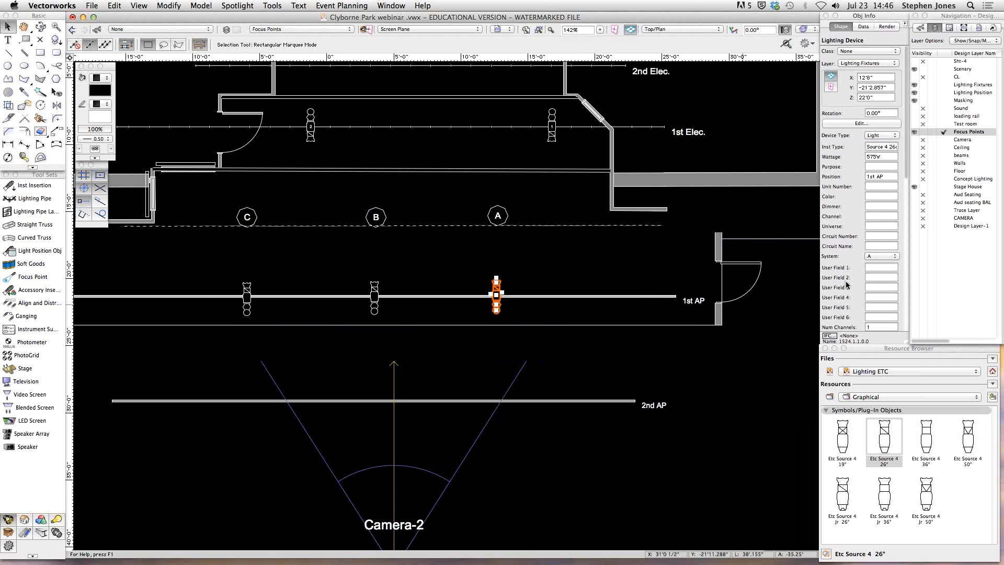
scroll(851, 252, down, 10)
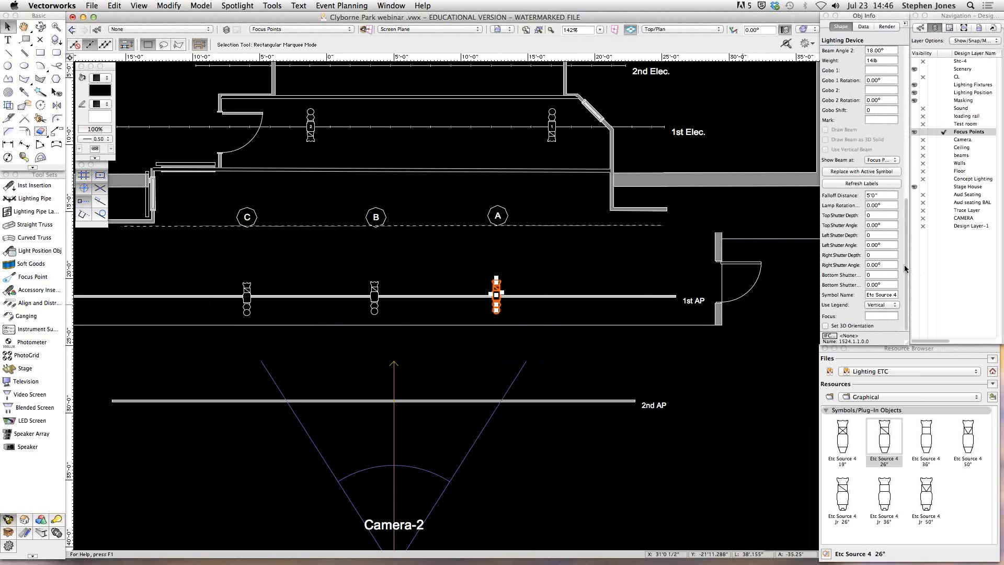
click(871, 315)
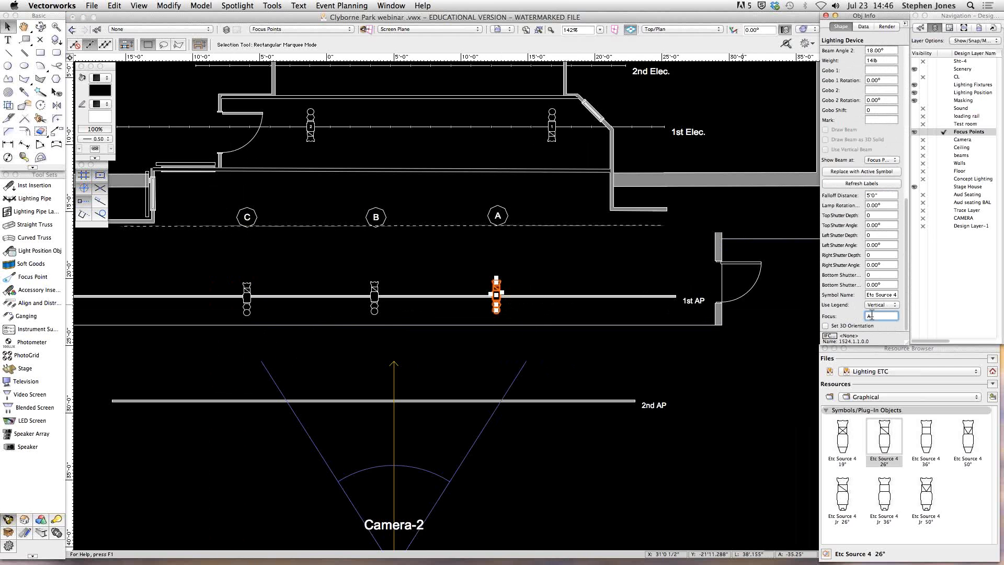
text(A)
key(Return)
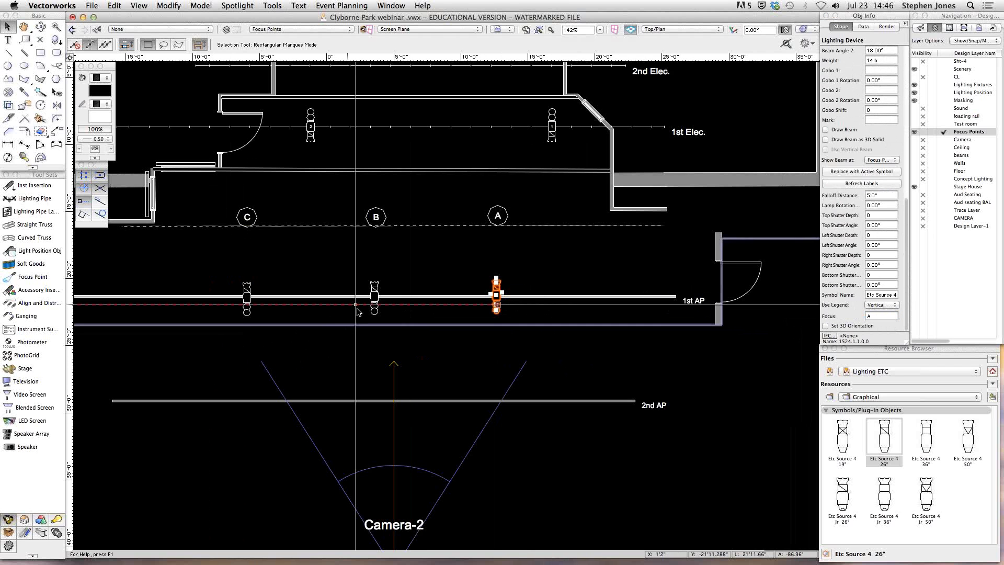
Assign focus B to the middle 1st AP instrument and focus C to the one in line with point C.
click(373, 305)
click(870, 316)
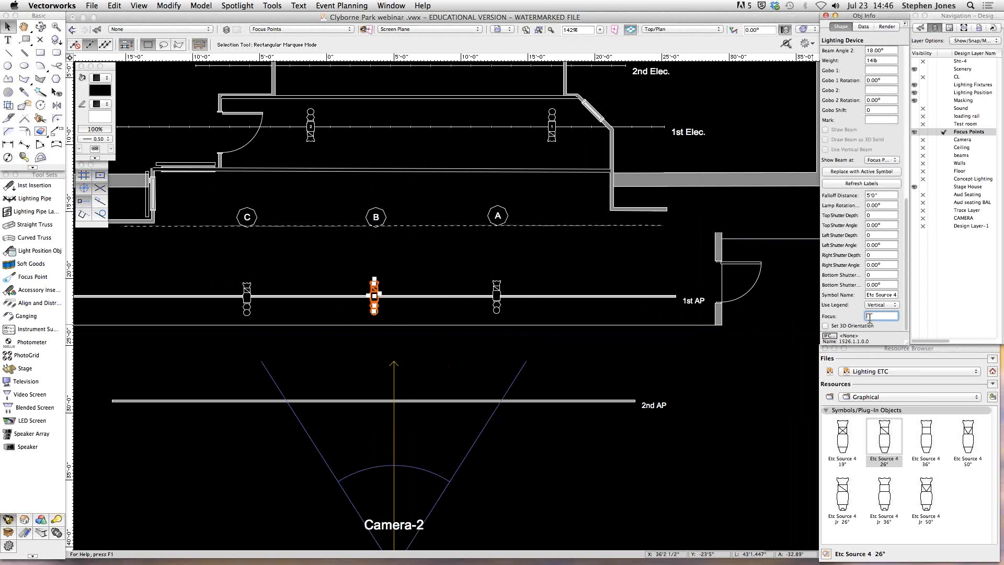
text(B)
key(Return)
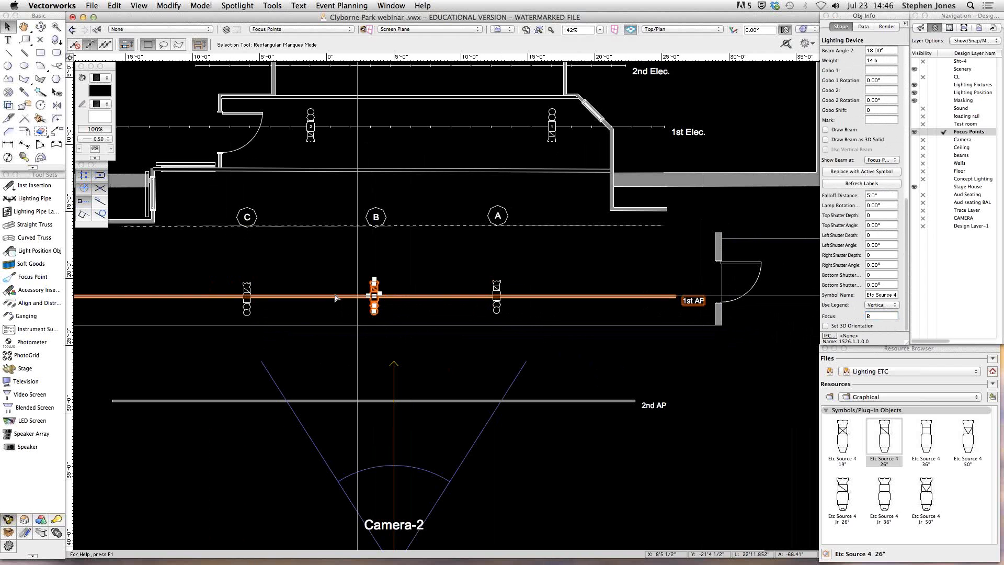
click(247, 303)
click(881, 315)
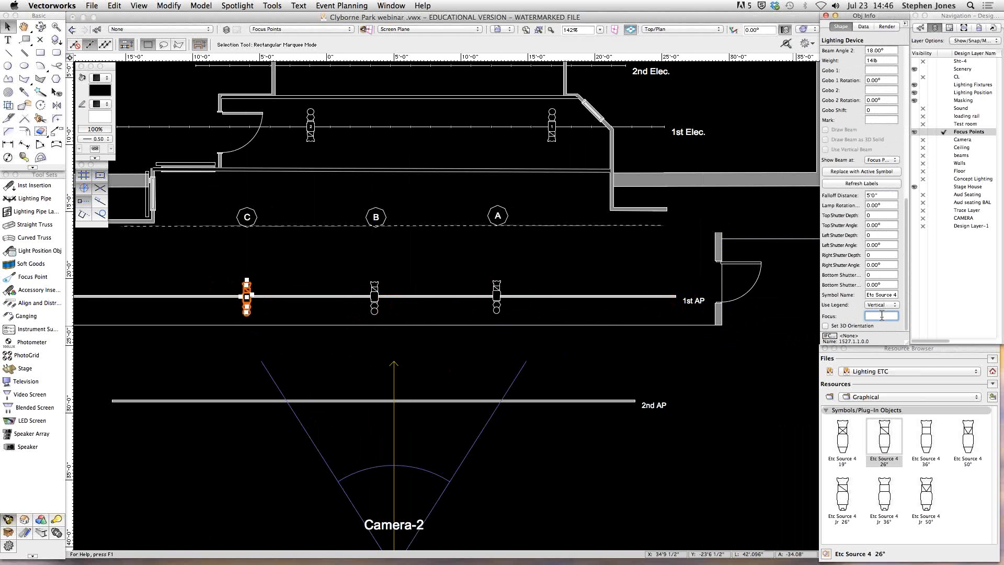
text(C)
key(Return)
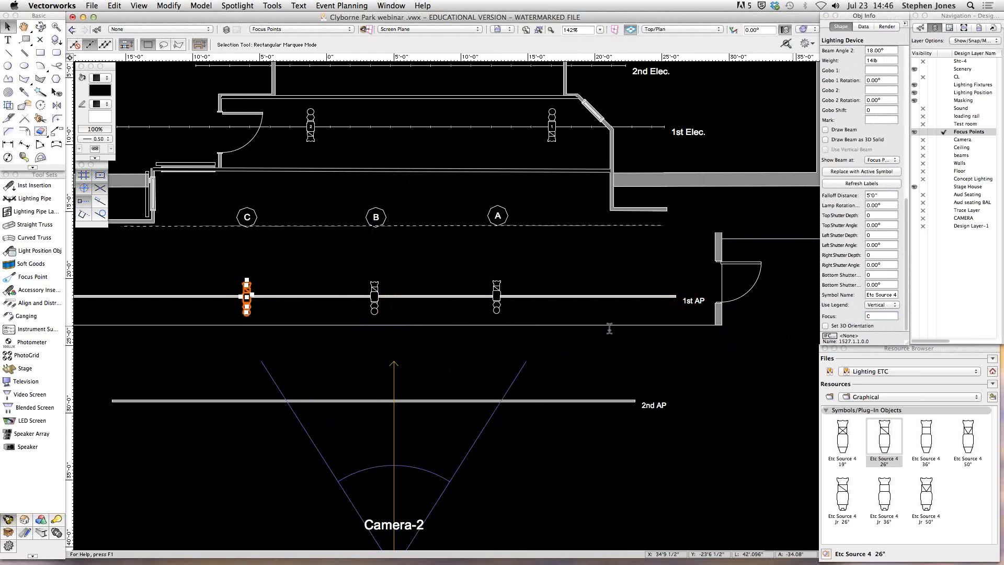
Turn on the light of the 1st AP instrument focused on C.
scroll(355, 238, down, 2)
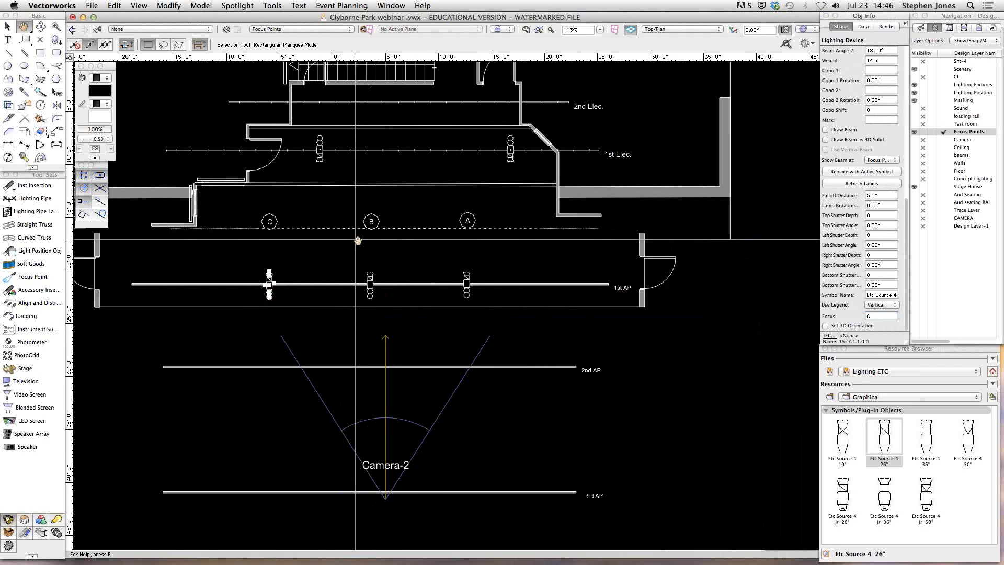
middle_drag(356, 239, 403, 245)
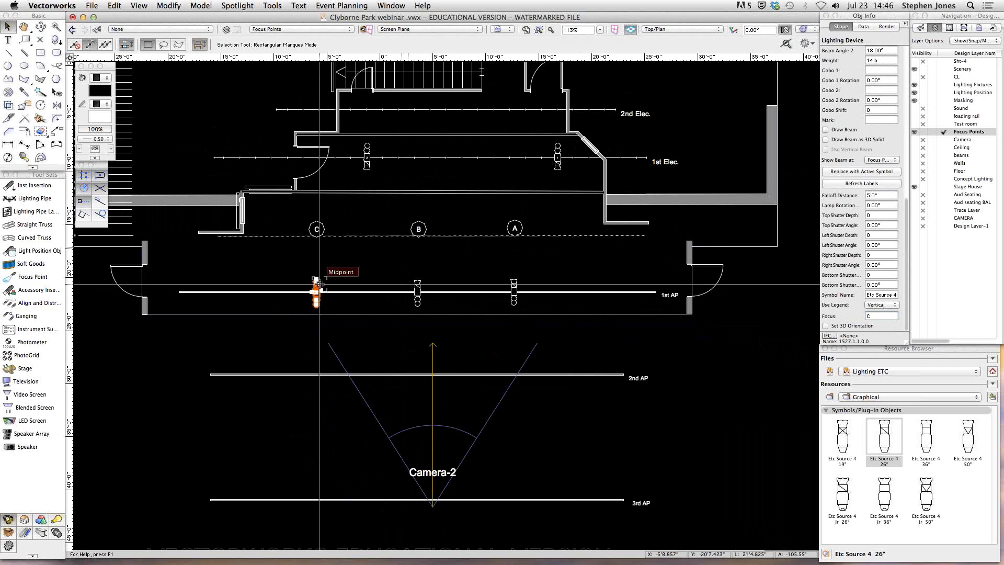
right_click(319, 284)
click(267, 252)
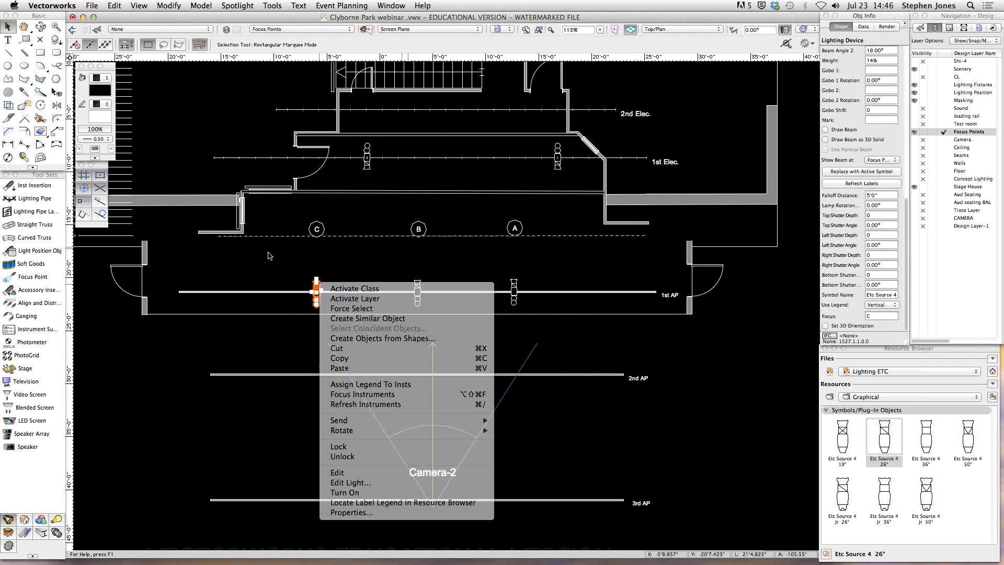
right_click(314, 287)
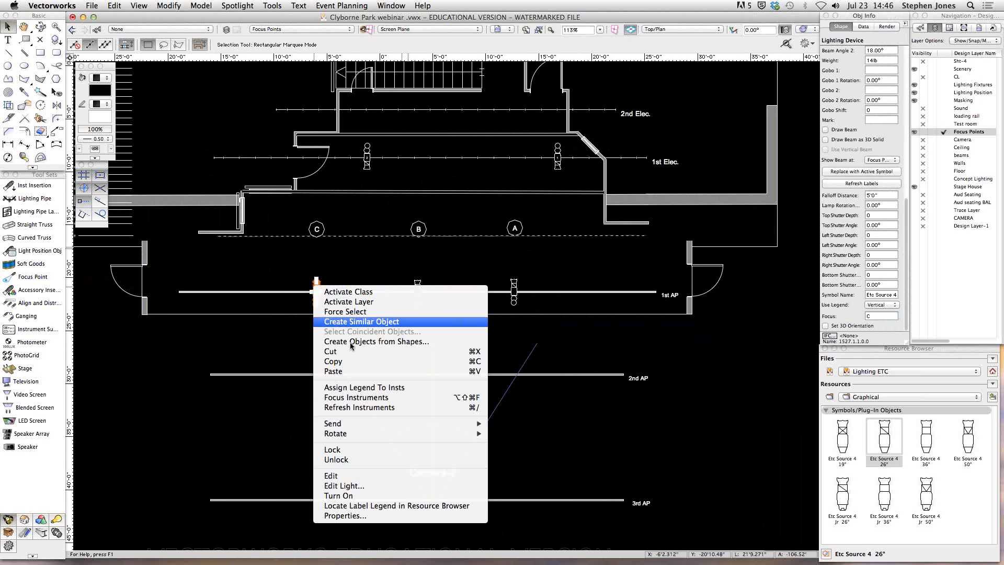
click(365, 497)
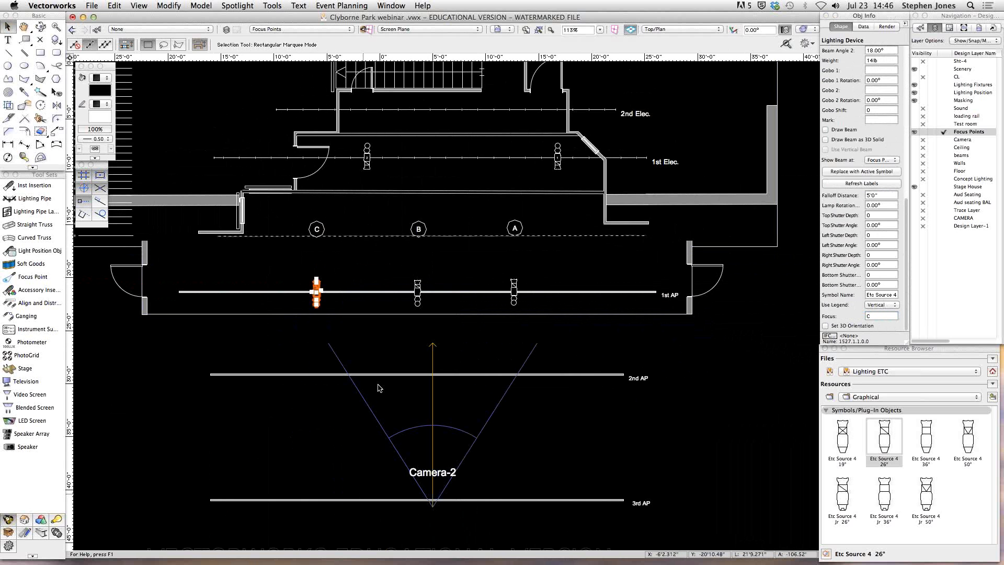
Turn on the lights of the two 1st AP instruments focused on B and A.
double_click(419, 282)
click(633, 406)
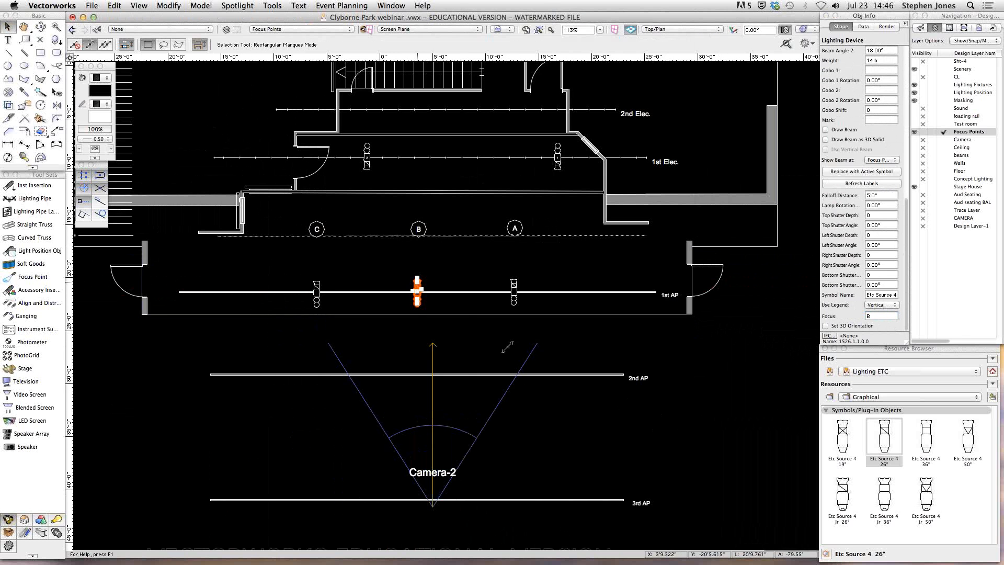
right_click(417, 287)
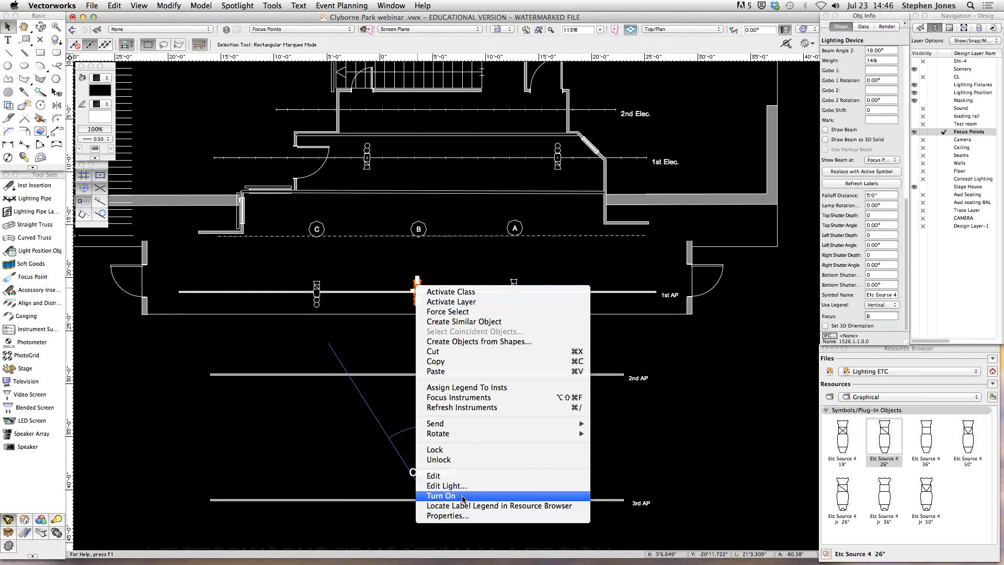
click(441, 495)
right_click(514, 294)
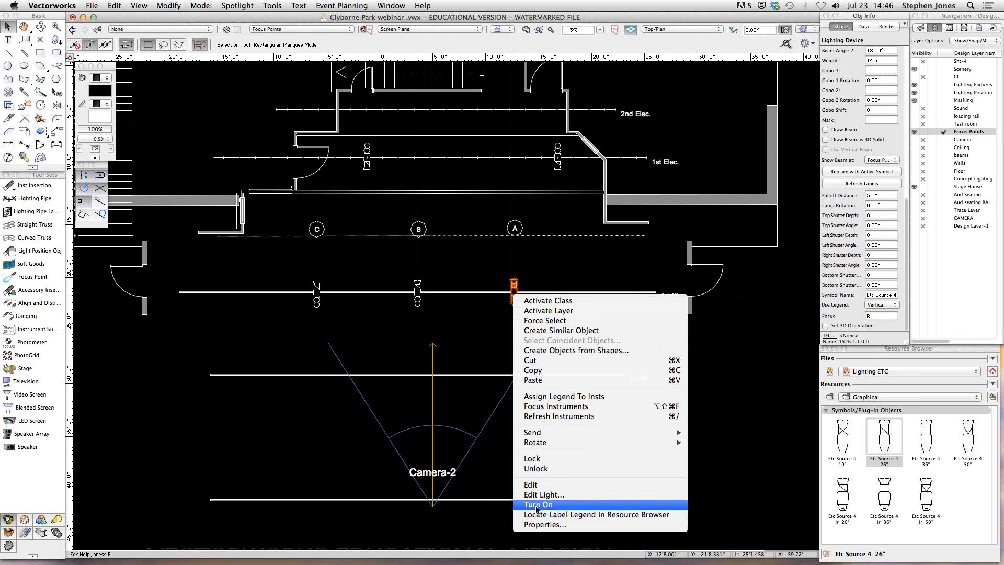
click(537, 505)
Set the color of all three 1st AP instruments together to L-202.
scroll(541, 330, down, 2)
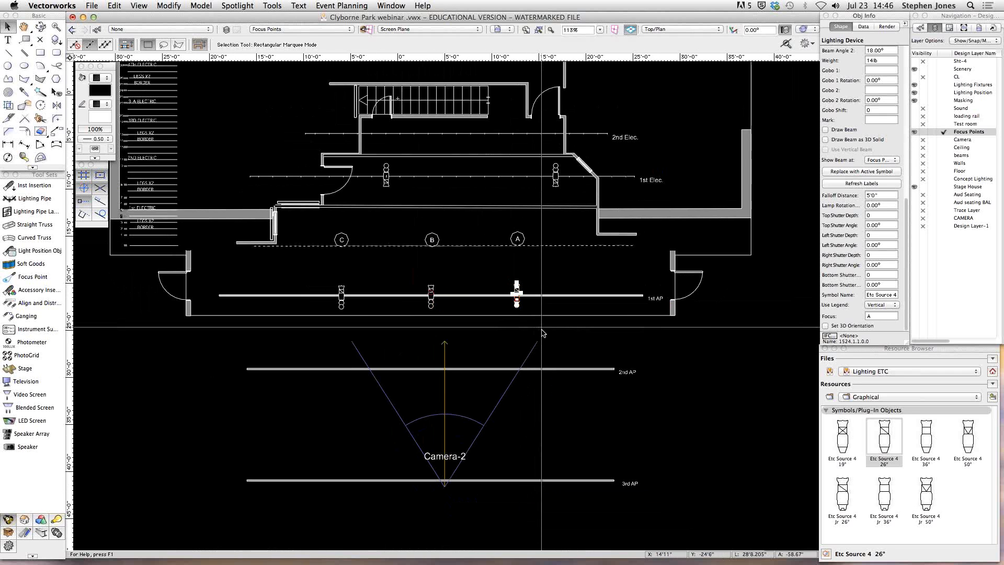
middle_drag(536, 344, 509, 375)
scroll(851, 127, up, 10)
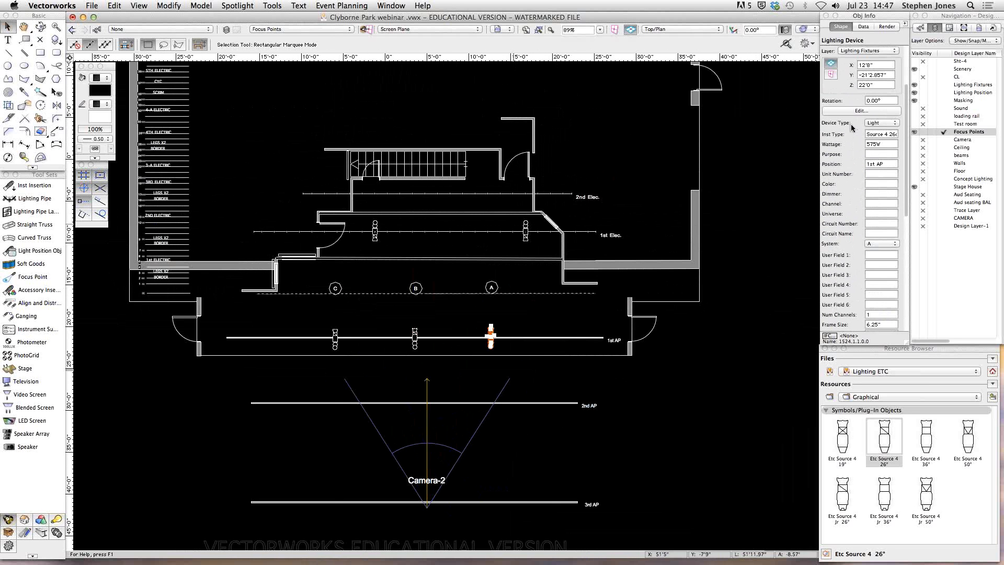
shift+click(335, 337)
shift+click(414, 337)
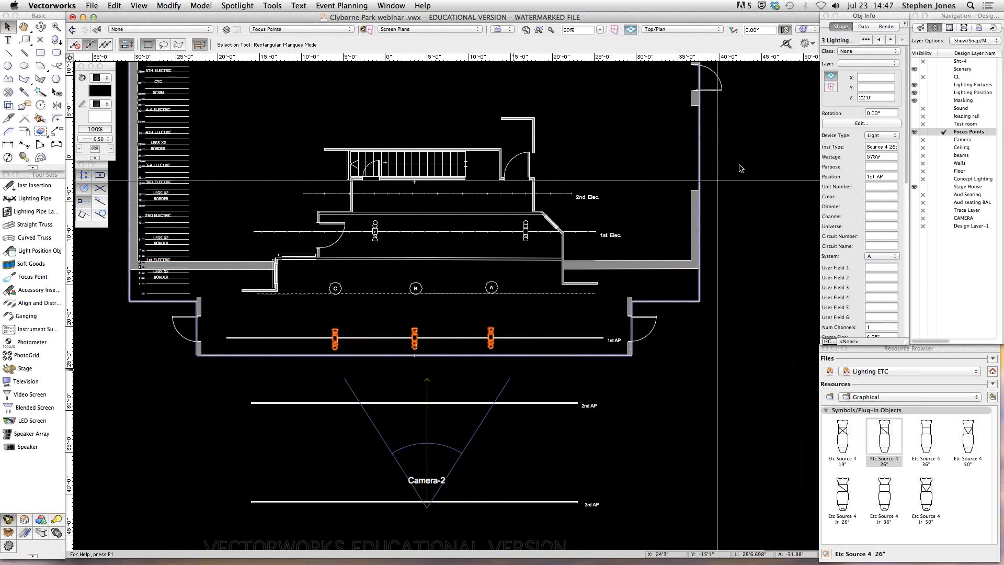
click(869, 196)
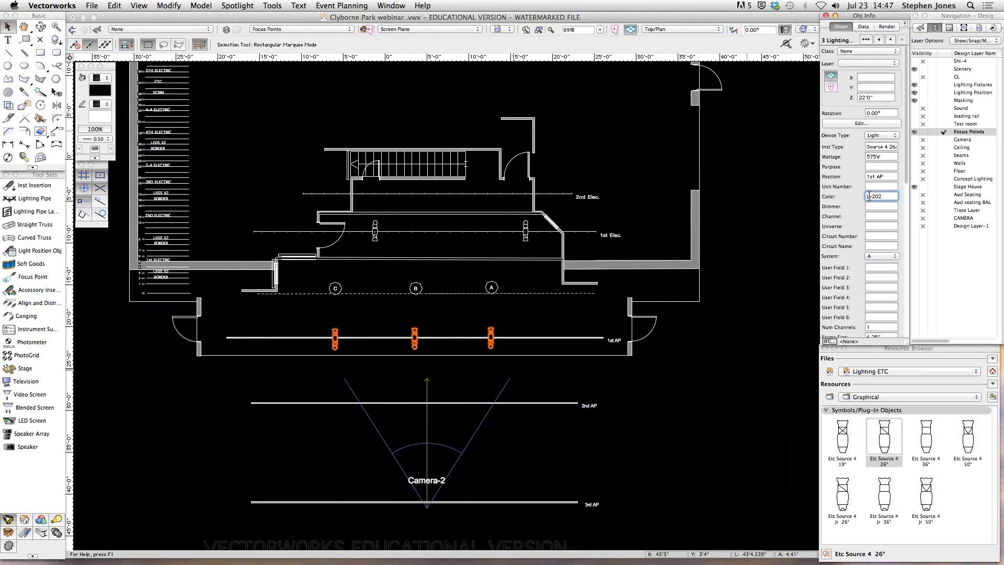
key(Return)
Switch to the Camera-2 view of the set and render it with Fast Renderworks.
scroll(337, 336, up, 1)
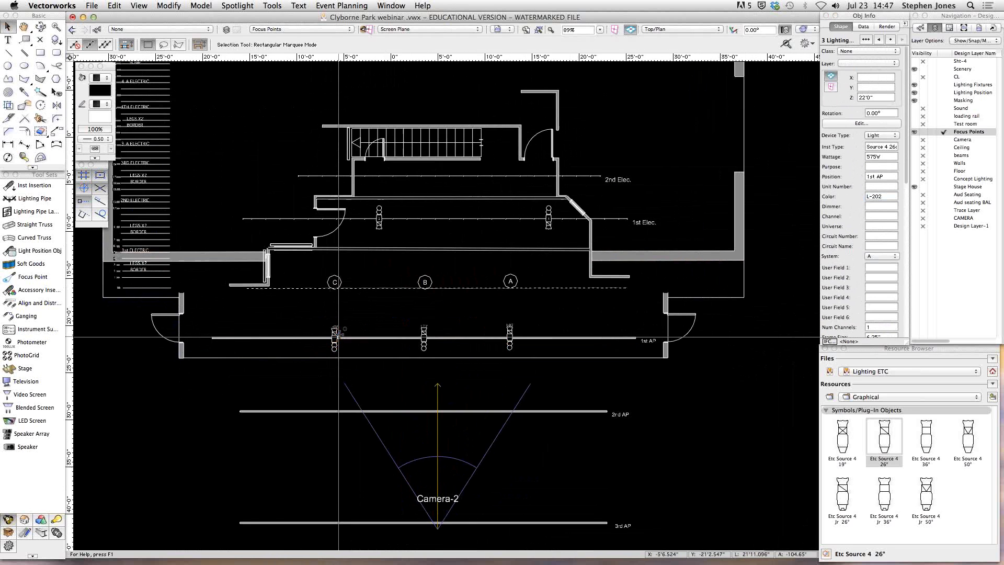
click(384, 448)
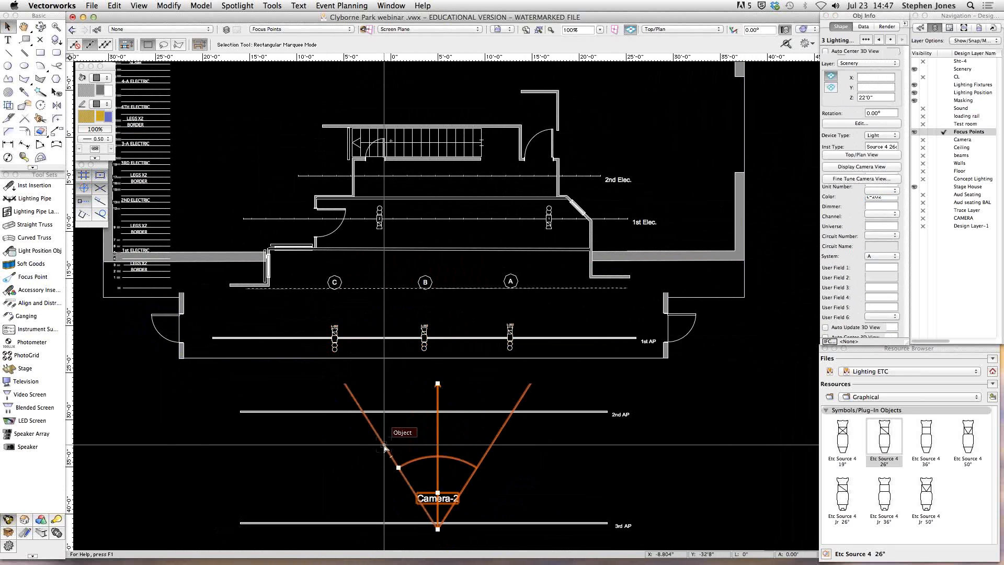
double_click(384, 448)
middle_drag(419, 275, 526, 422)
click(802, 29)
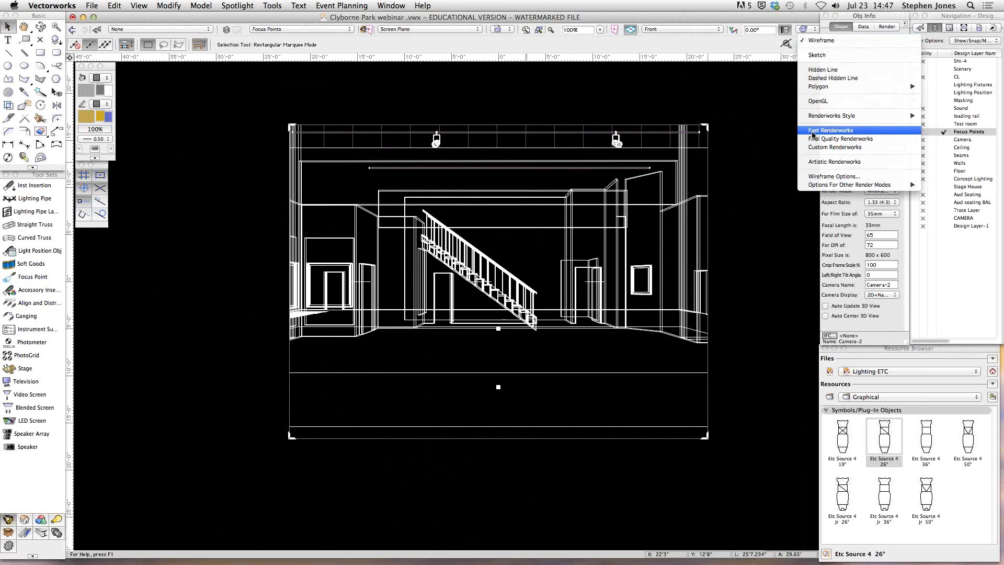
click(812, 132)
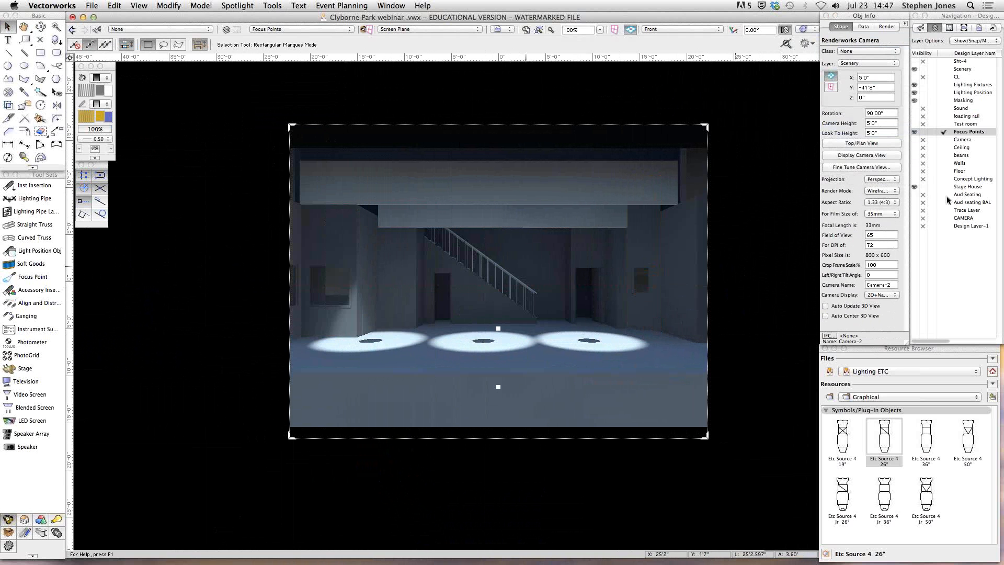
Make Masking the active layer so Focus Points is hidden in the render, and return to the Top/Plan view.
click(923, 132)
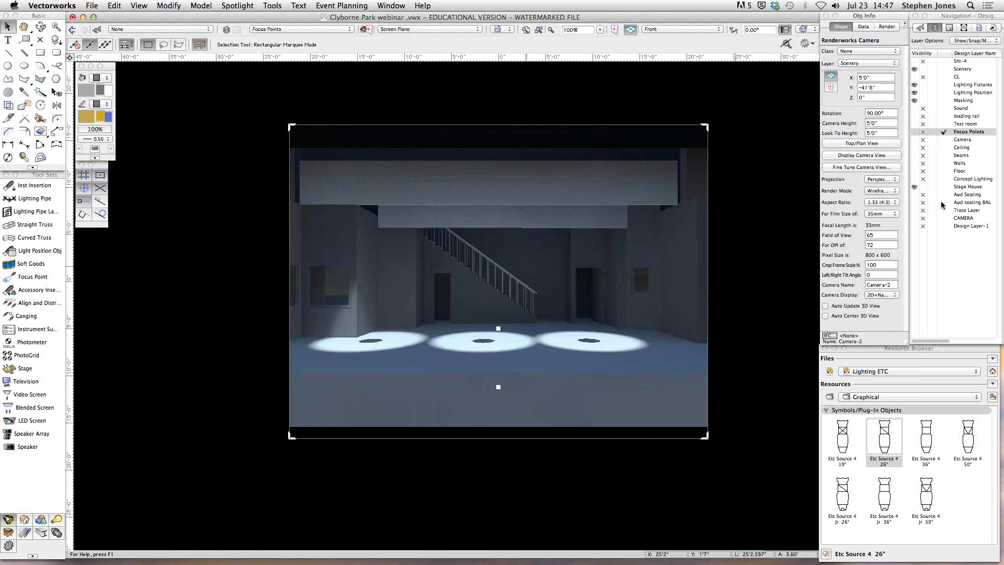
click(944, 100)
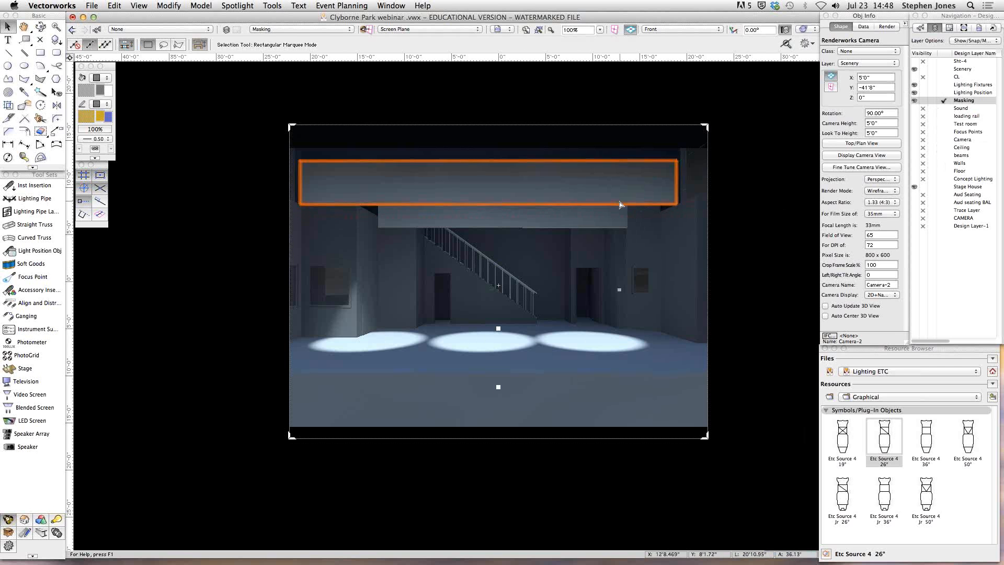
key(super+5)
scroll(464, 229, down, 1)
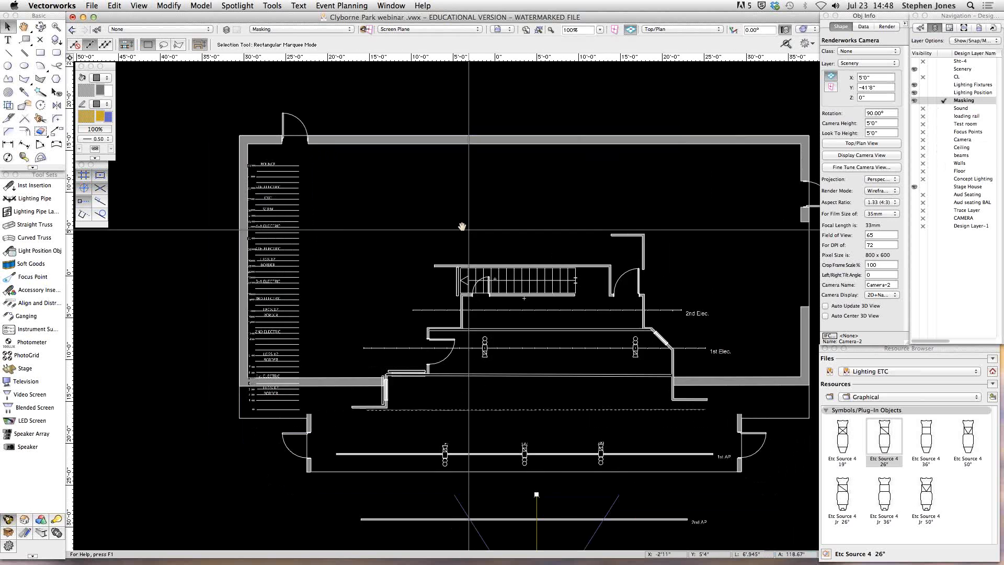
middle_drag(461, 227, 400, 153)
scroll(405, 214, down, 3)
middle_drag(405, 214, 374, 183)
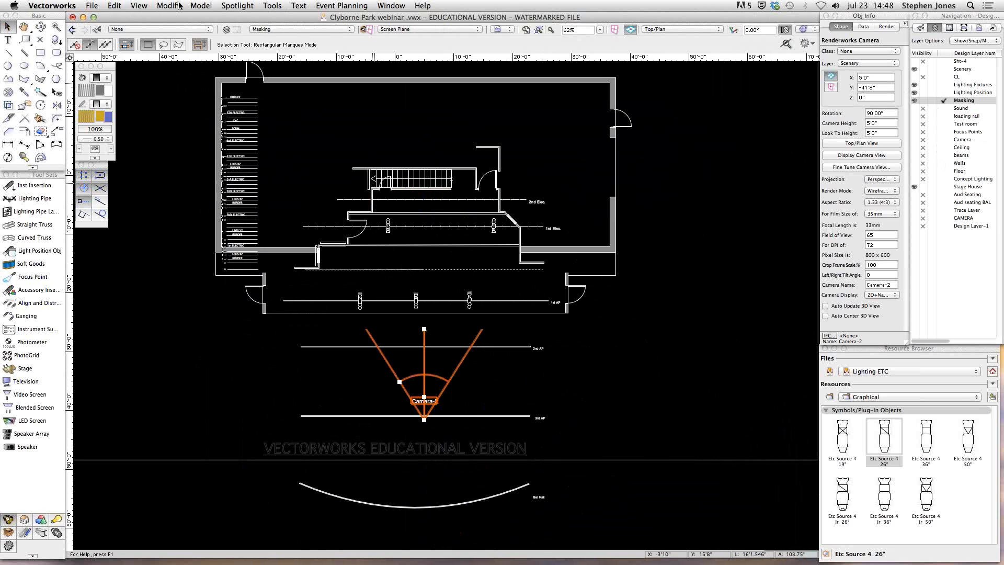
Generate Spotlight paperwork with the Channel Hookup schedule selected, keeping the show name REP PLOT.
click(233, 7)
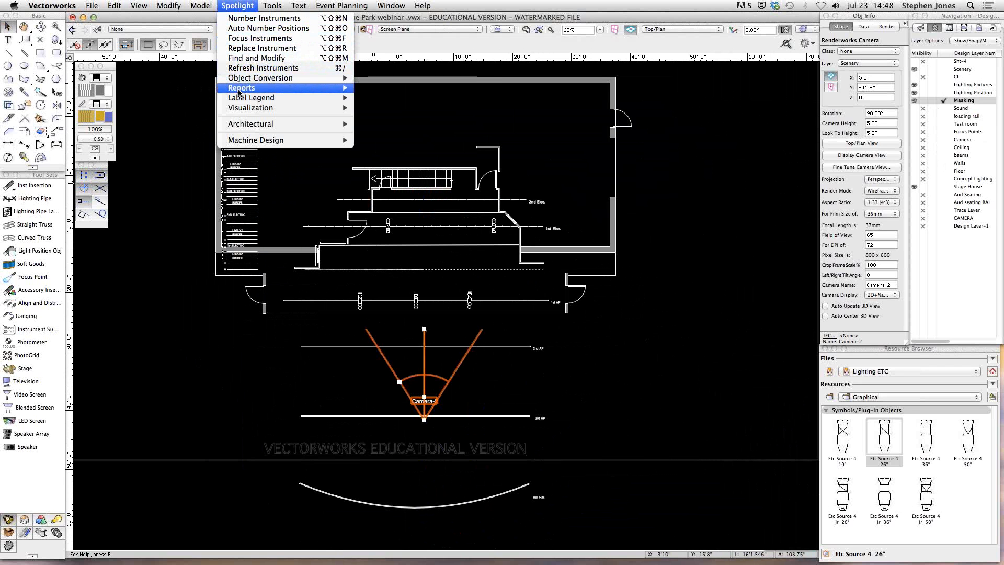
mouse_move(240, 93)
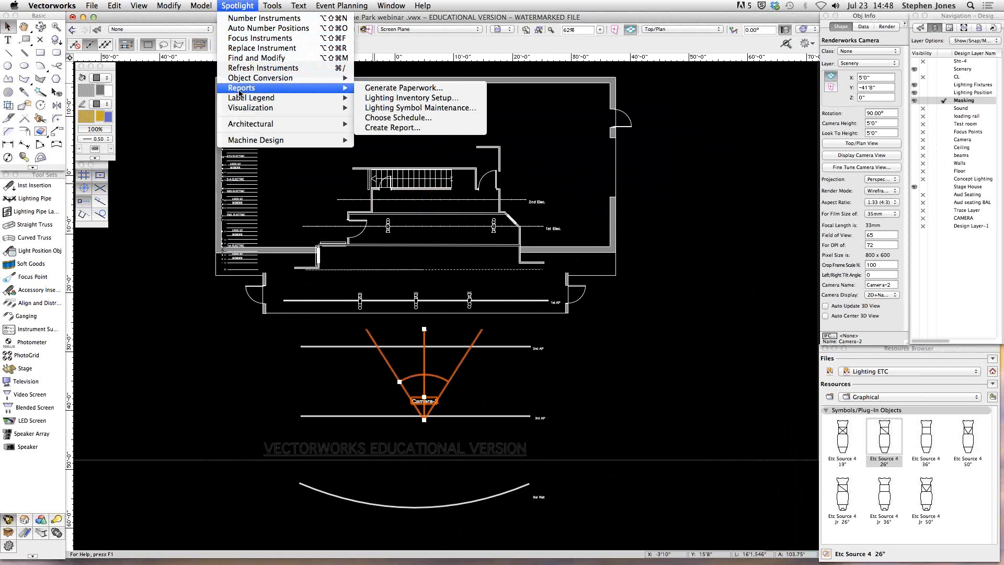
click(373, 92)
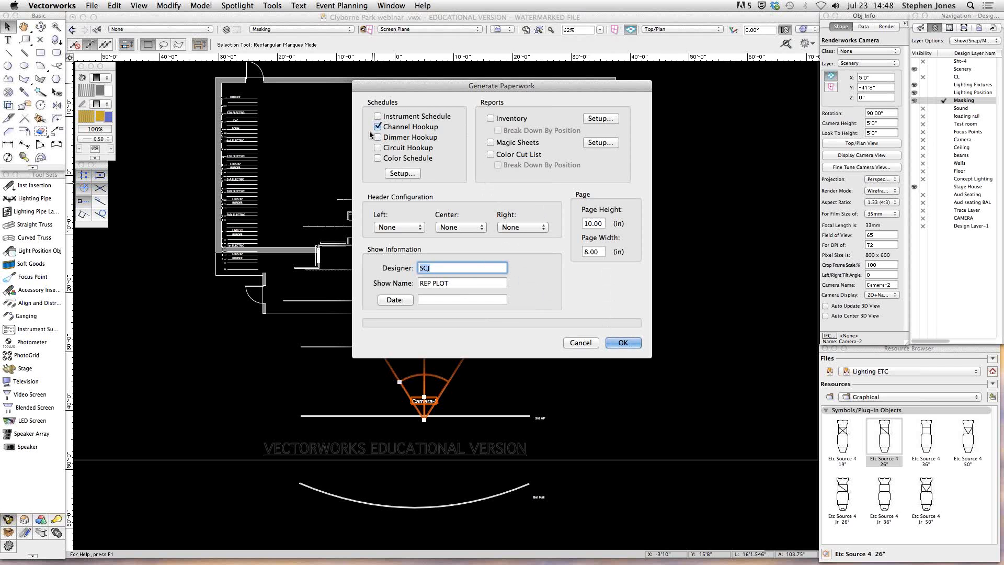
click(621, 342)
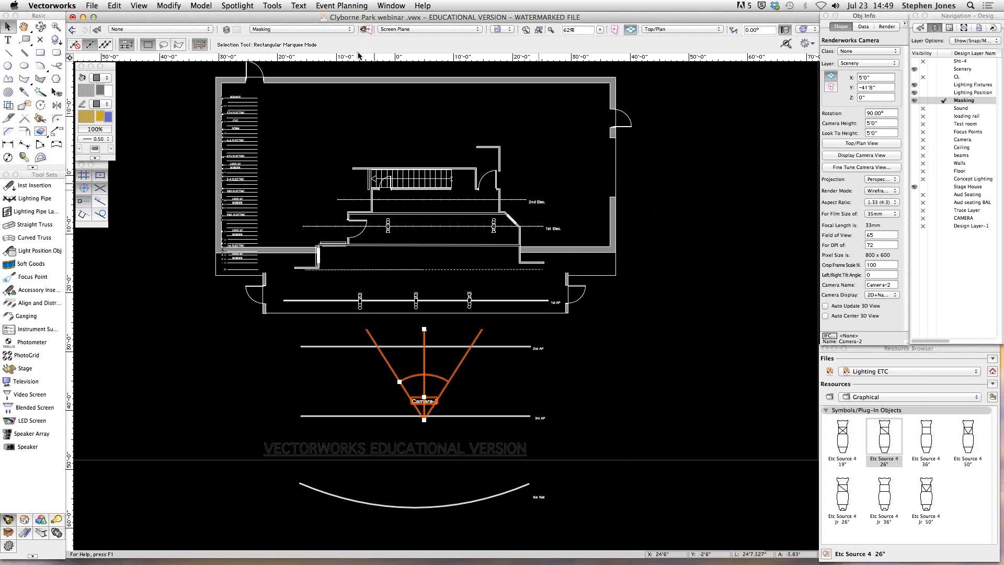
Display the resources of the Clyborne Park webinar file in the Resource Browser and locate its worksheets.
click(885, 352)
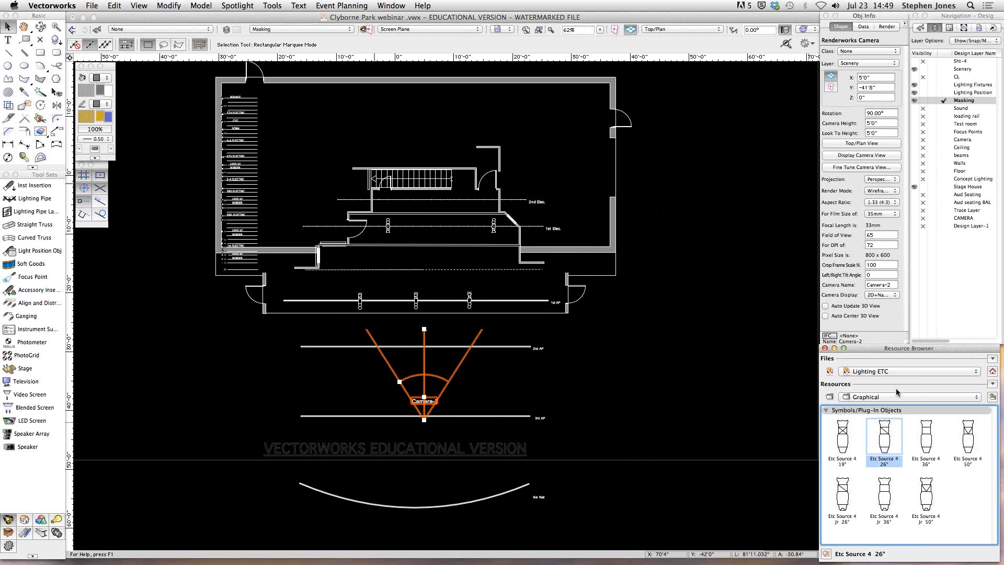
click(936, 468)
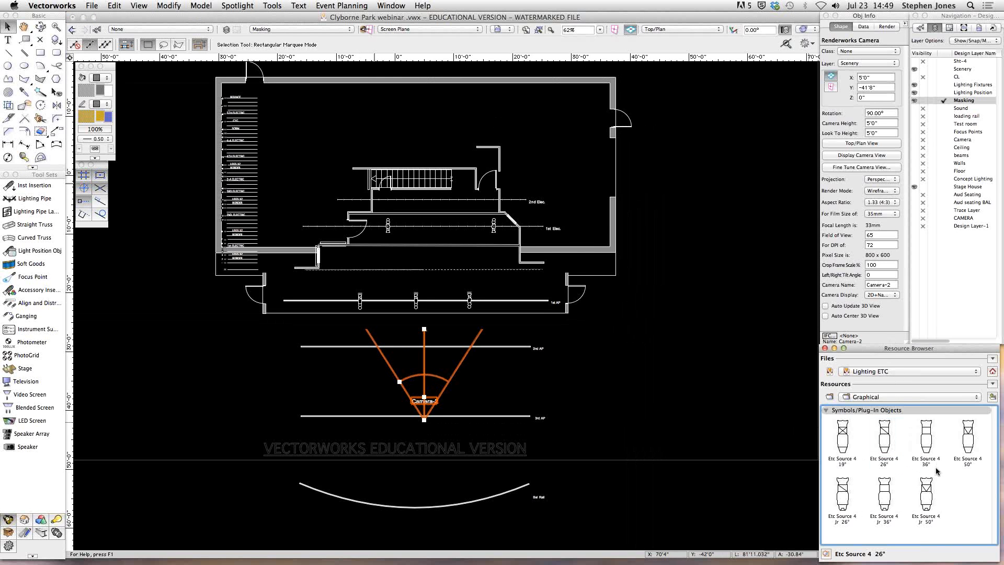
click(890, 372)
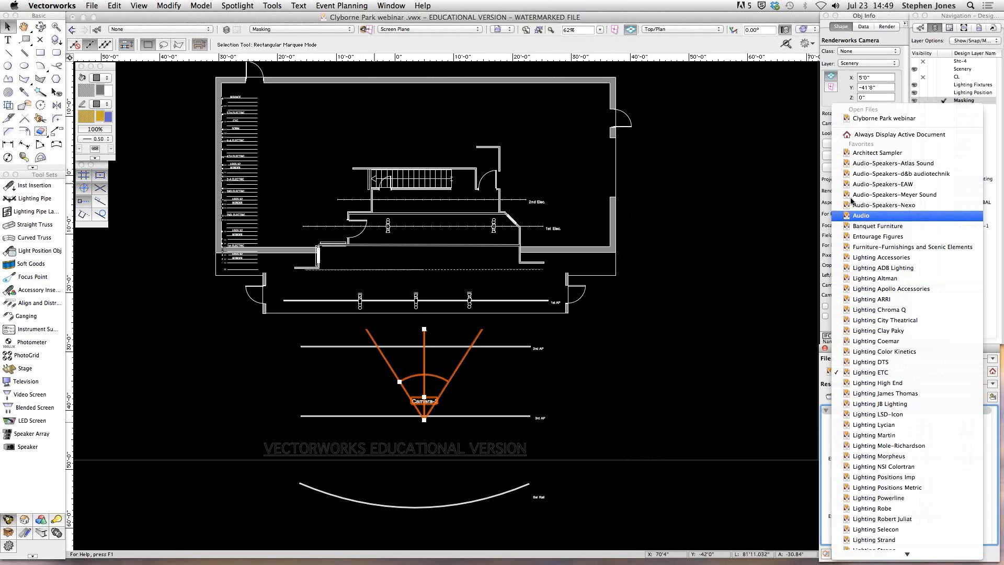
click(872, 120)
scroll(987, 446, down, 3)
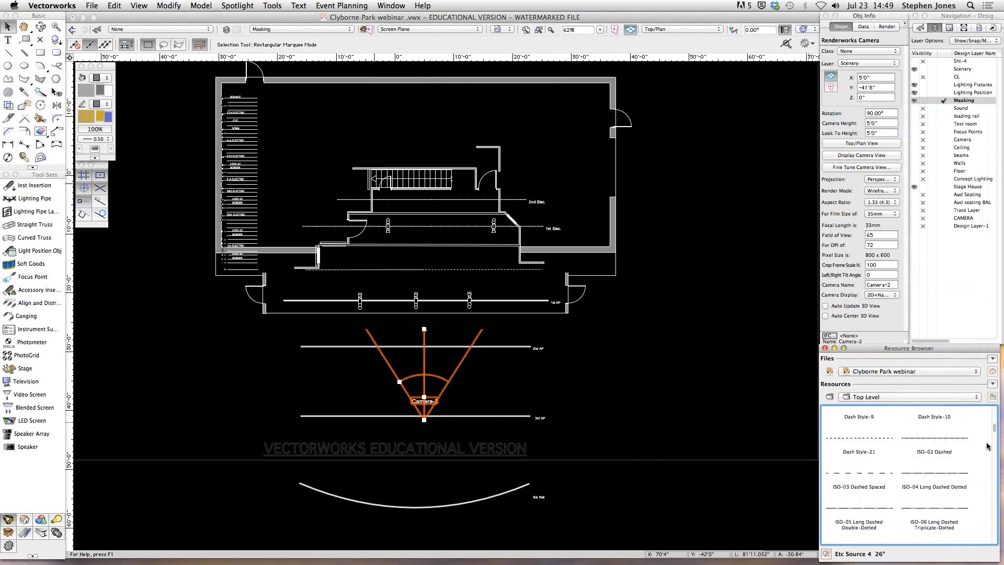
scroll(987, 446, down, 10)
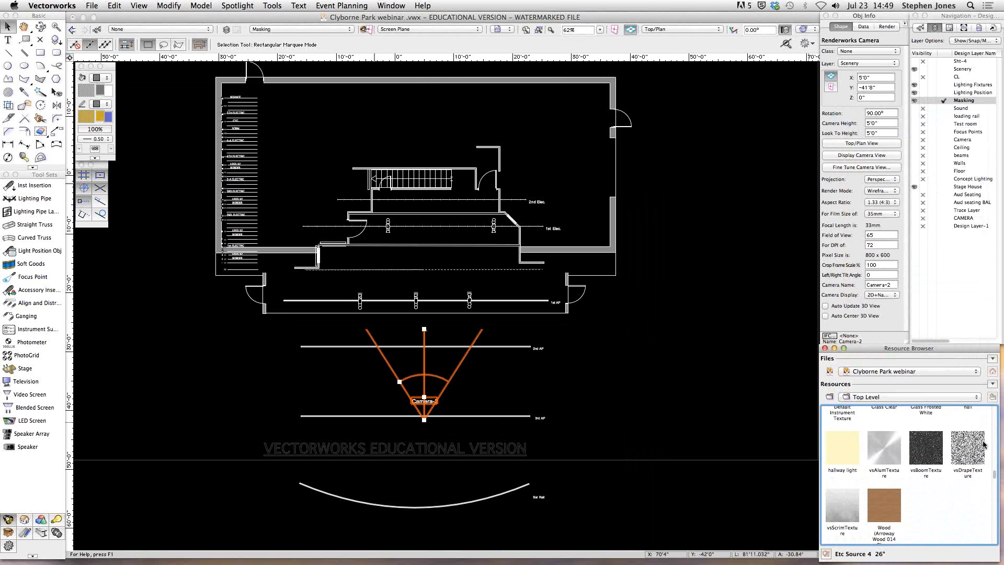
scroll(982, 444, down, 8)
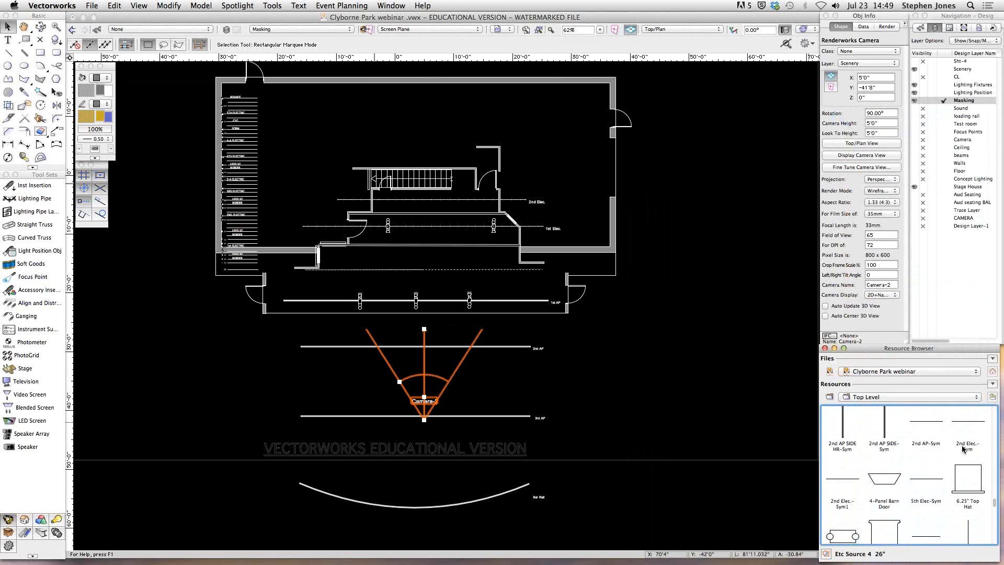
scroll(964, 448, down, 10)
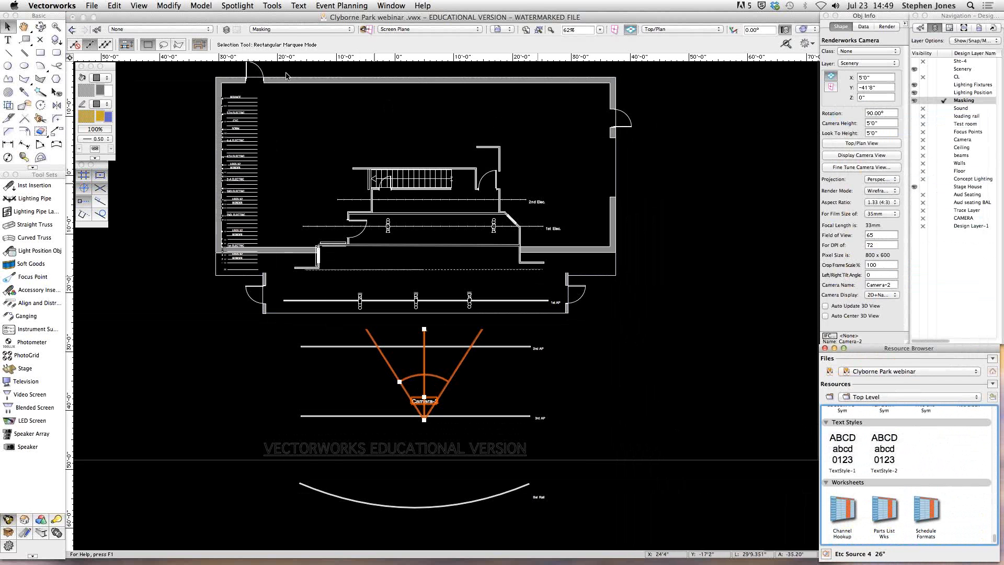
Generate the Spotlight paperwork again with only the Channel Hookup schedule selected for the REP PLOT show.
click(232, 6)
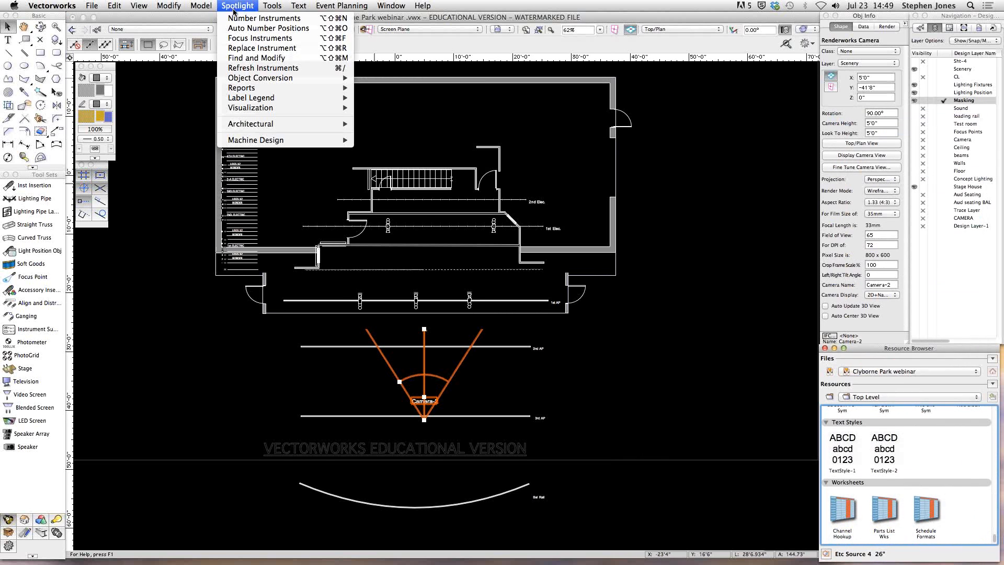
mouse_move(251, 88)
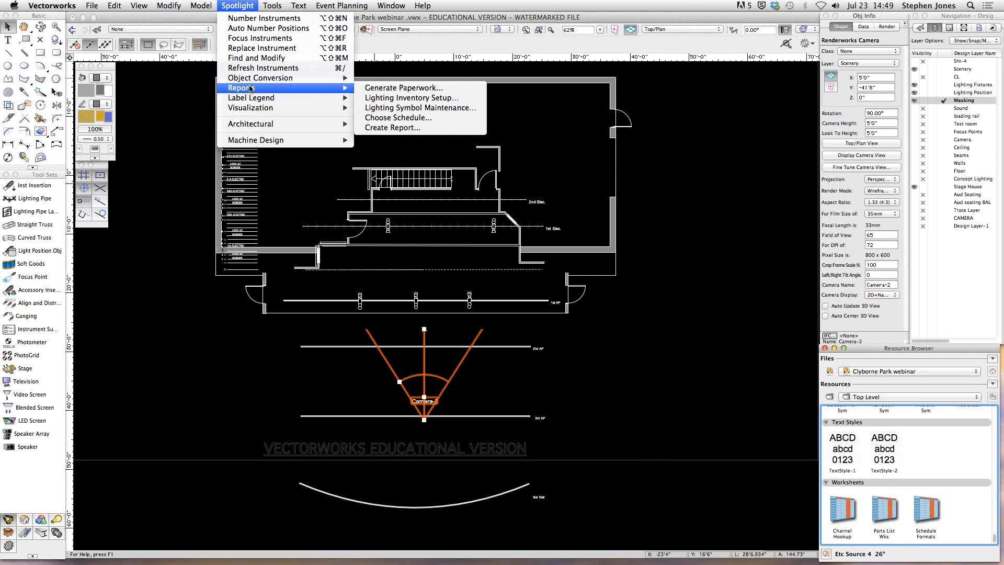
click(378, 88)
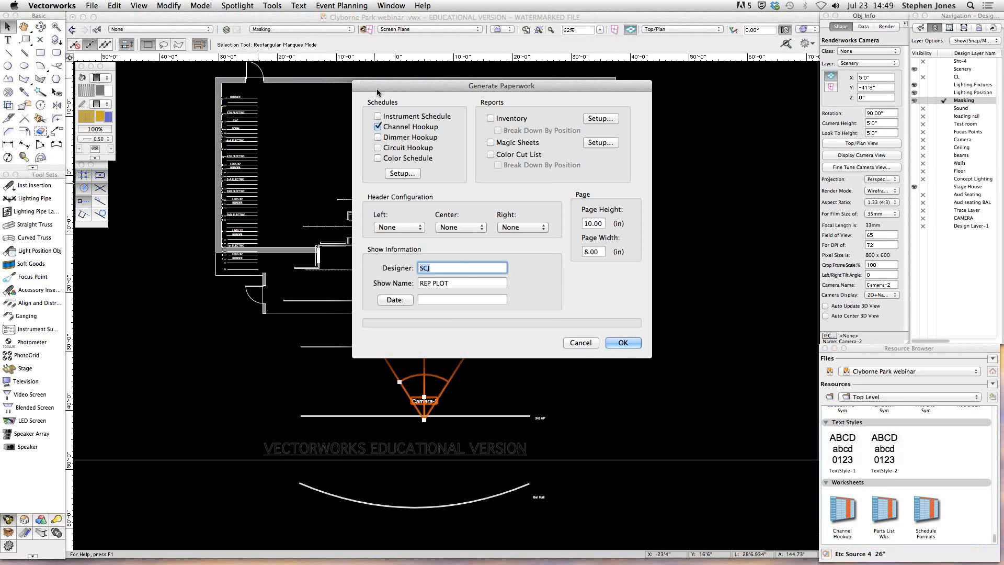
click(615, 344)
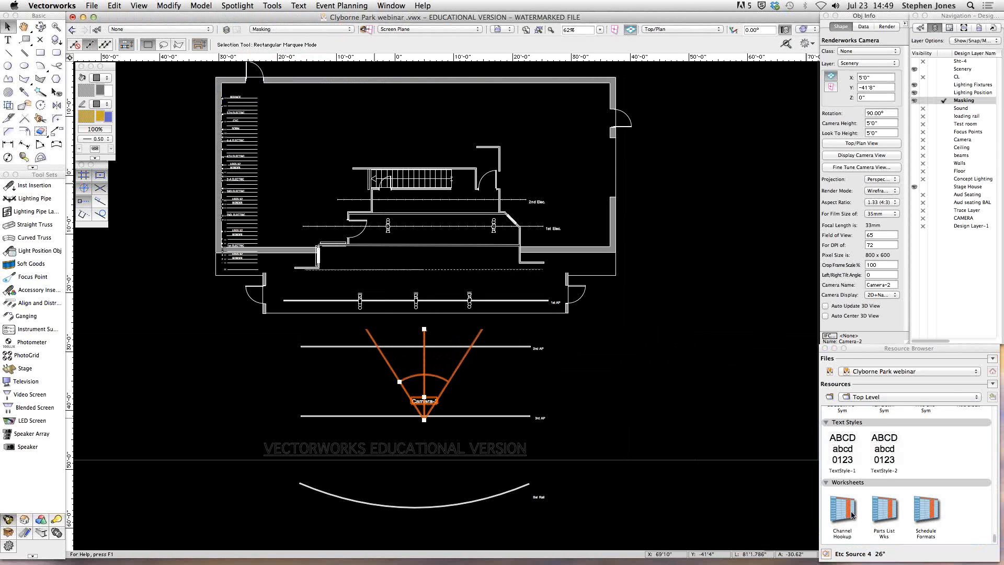
Place the Channel Hookup worksheet on the drawing in the empty area beside the stage house plan.
click(900, 349)
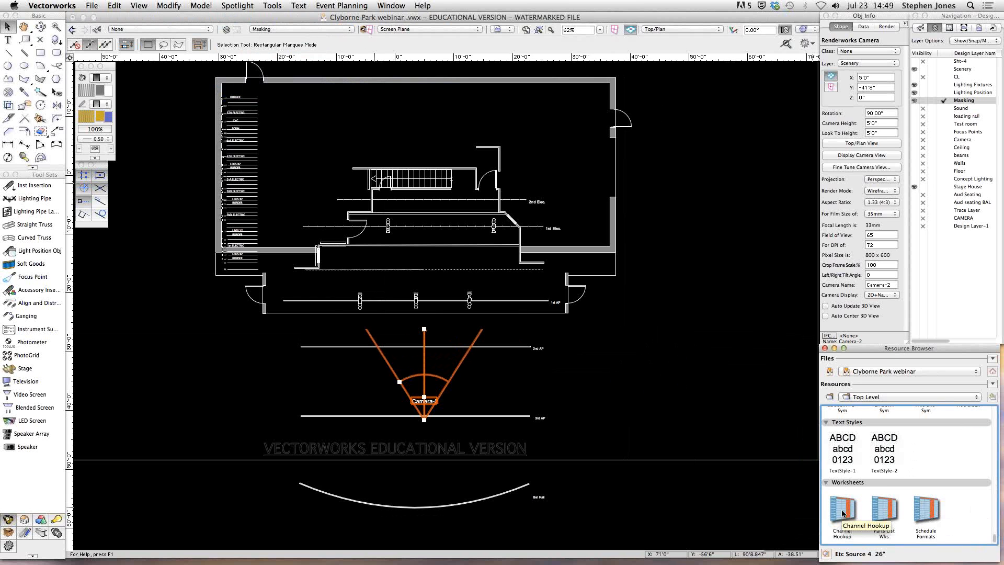
mouse_move(843, 513)
mouse_down()
mouse_move(654, 397)
mouse_move(455, 306)
mouse_up()
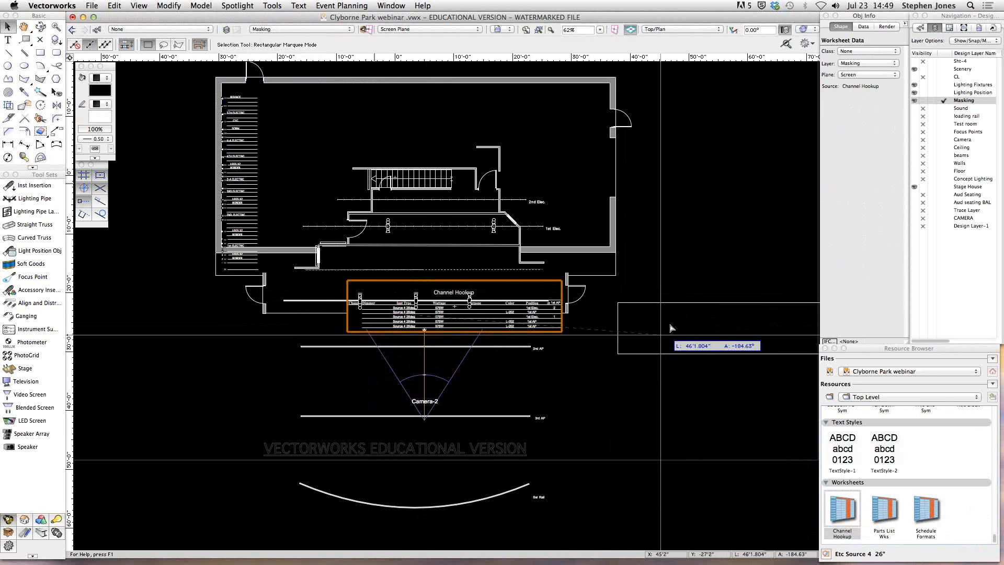
key(space)
drag(664, 287, 527, 205)
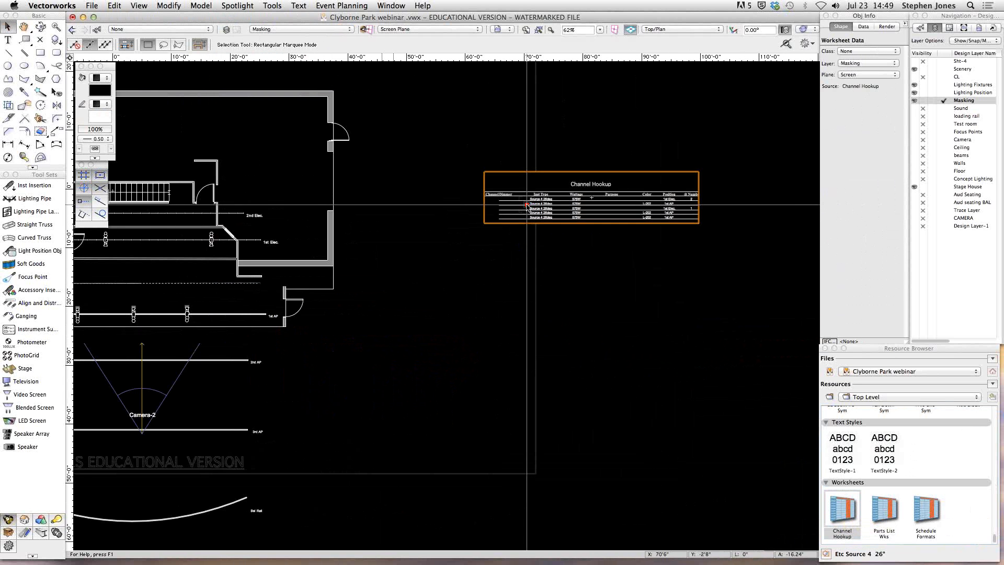
Open the placed Channel Hookup worksheet, enlarge its window to review all the instrument columns, and close it.
scroll(536, 211, up, 1)
scroll(535, 211, up, 3)
scroll(534, 211, down, 2)
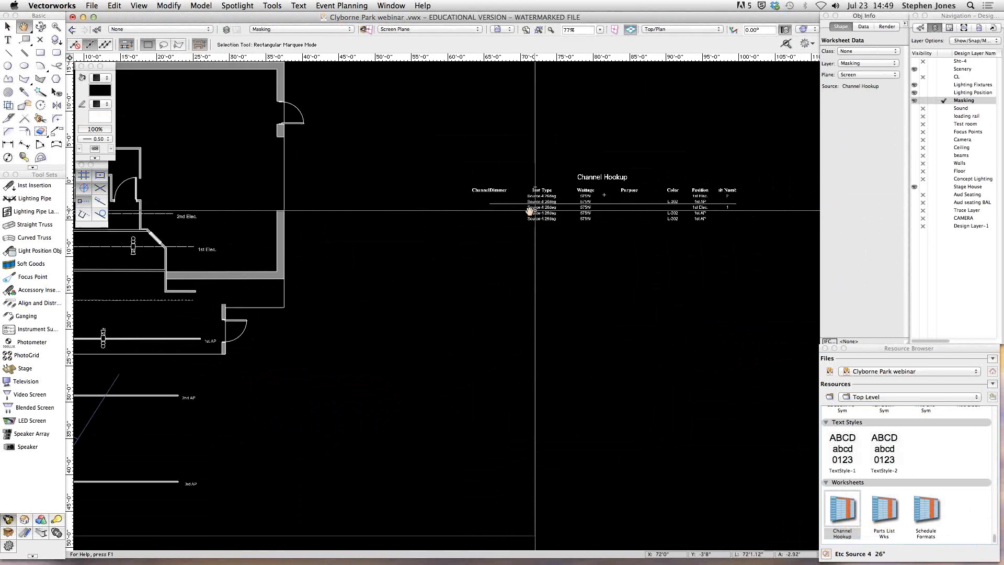
middle_drag(631, 212, 528, 218)
scroll(529, 220, up, 2)
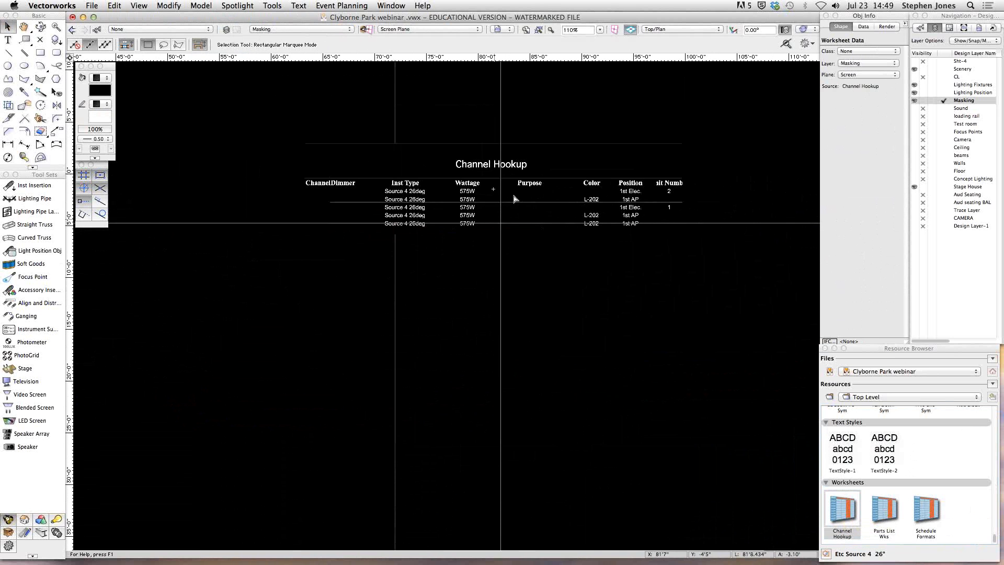
double_click(416, 205)
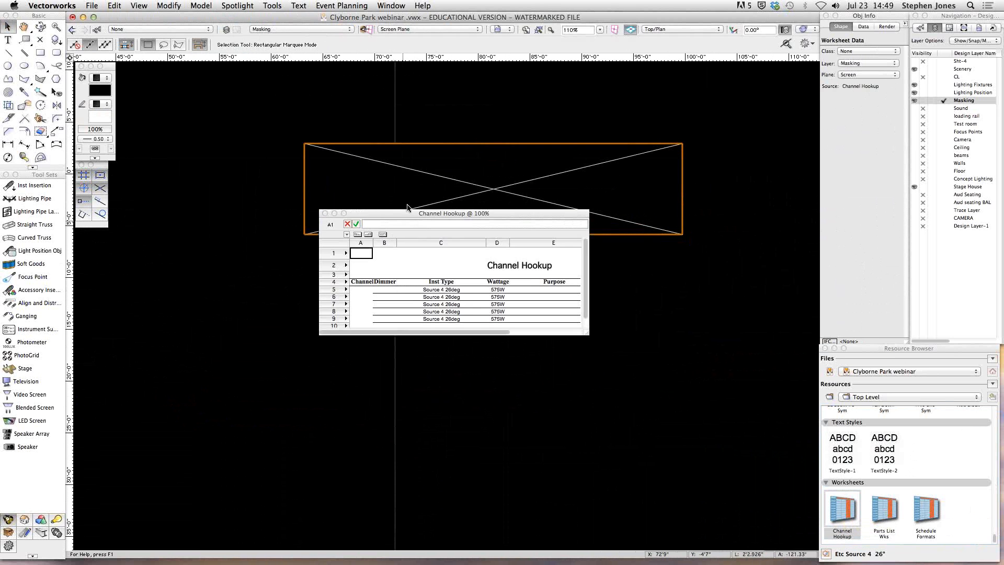
drag(409, 216, 416, 165)
drag(592, 284, 756, 400)
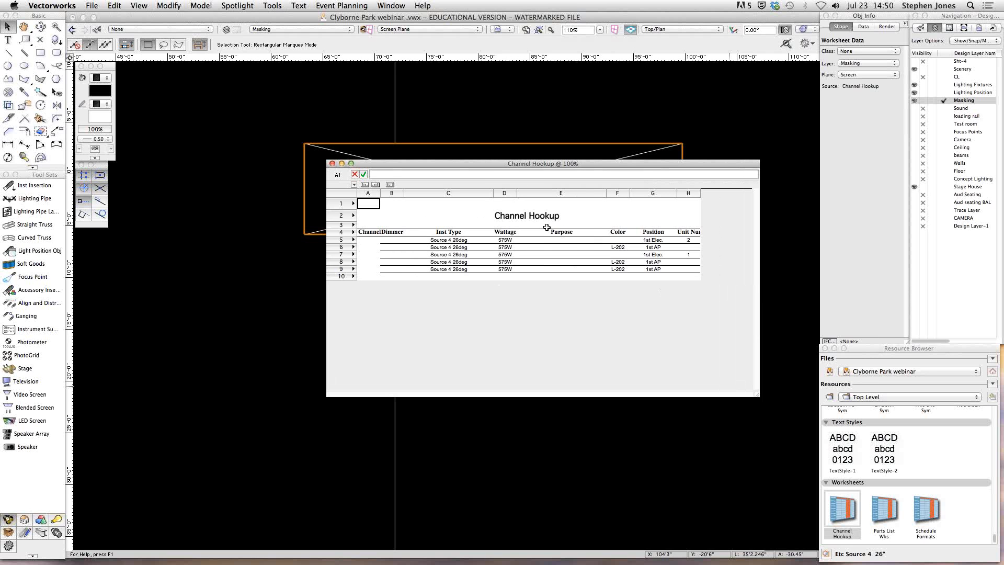
click(331, 163)
Delete the Channel Hookup worksheet from the drawing area beside the plan.
scroll(291, 246, down, 2)
middle_drag(292, 246, 627, 180)
scroll(403, 225, down, 1)
middle_drag(446, 240, 536, 242)
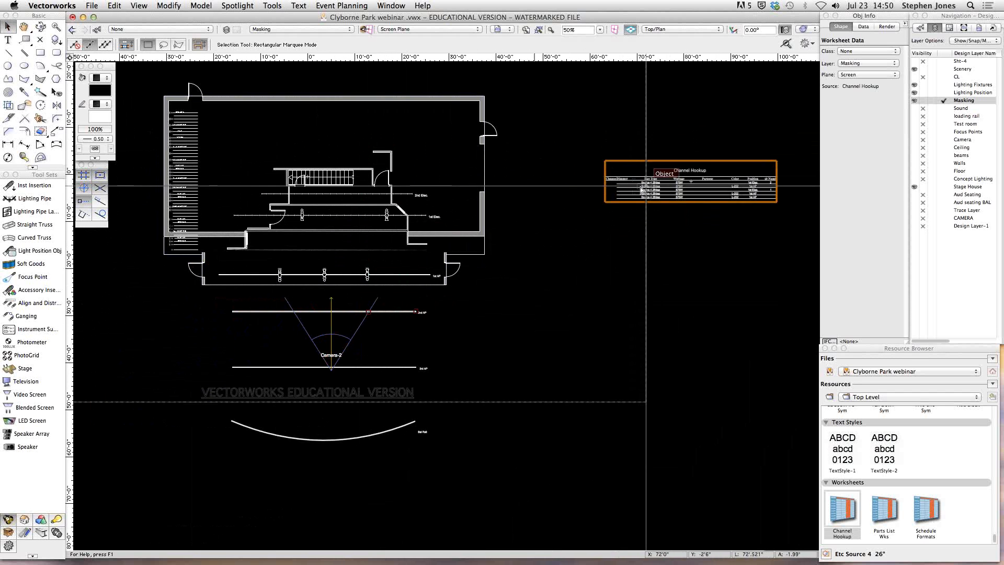
key(Delete)
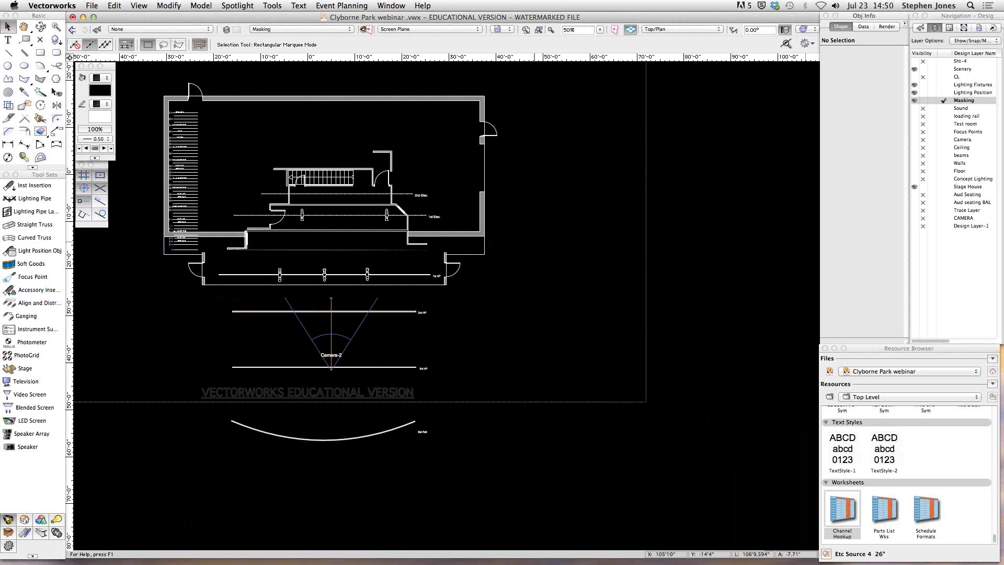
click(697, 122)
click(894, 216)
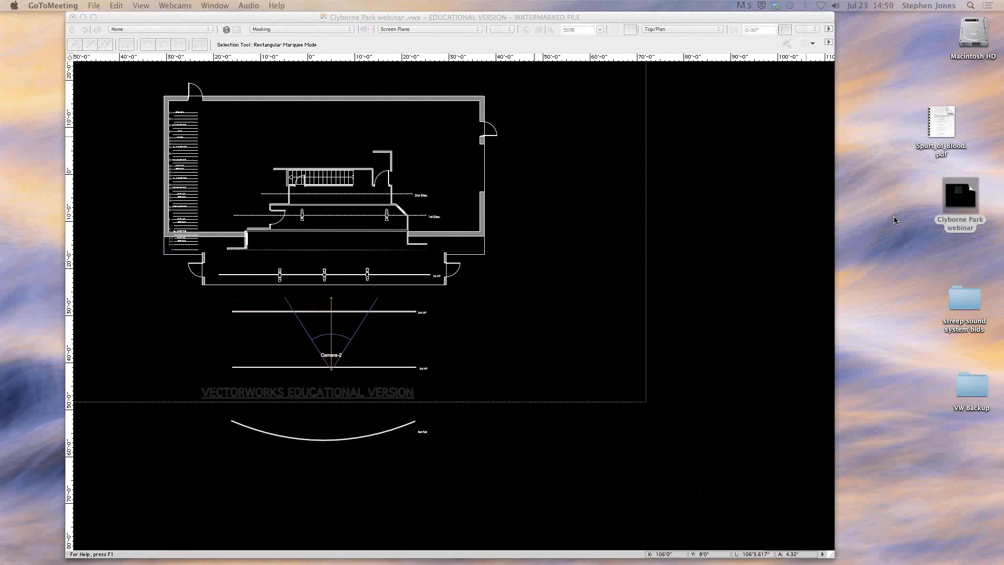
click(784, 224)
click(670, 106)
click(632, 18)
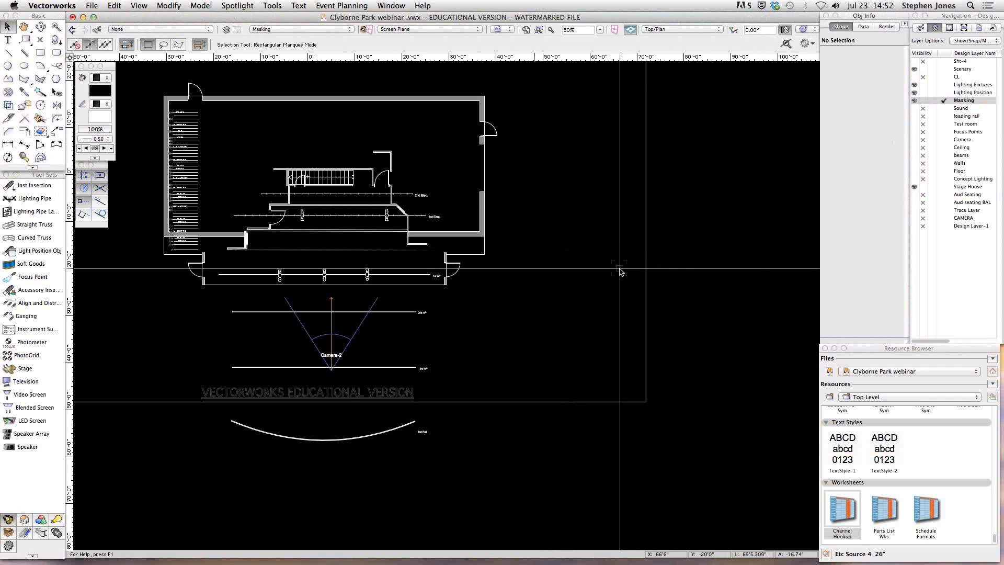
Look back through the Clyborne Park webinar file's resources, from the worksheets through the symbols to the record formats.
click(875, 350)
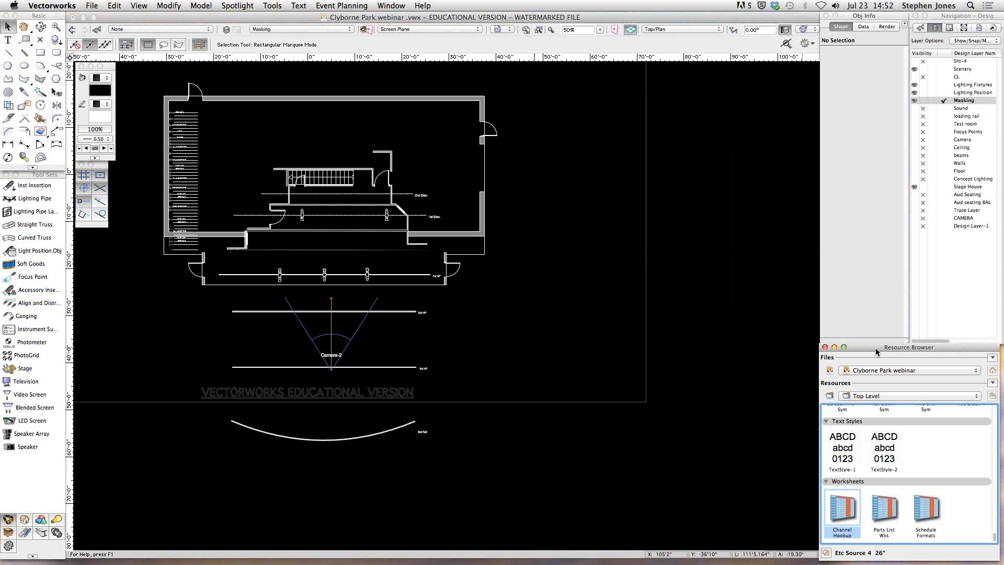
scroll(910, 473, up, 10)
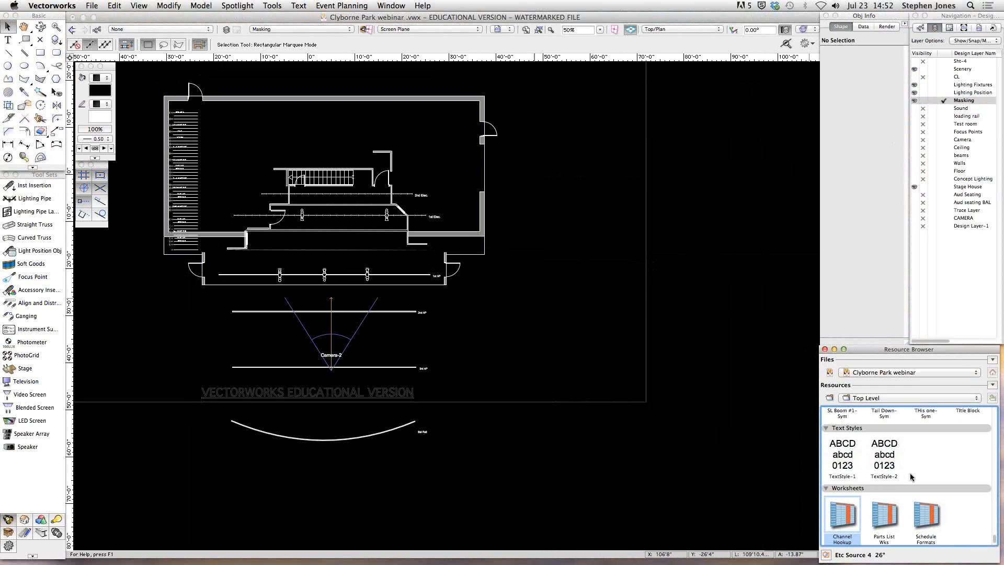
scroll(908, 476, up, 3)
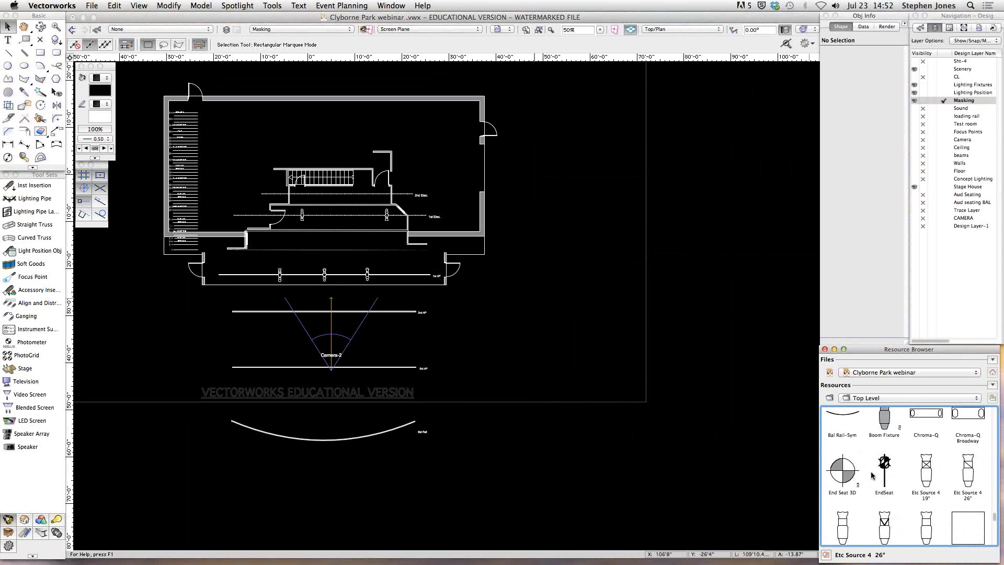
drag(858, 353, 861, 349)
scroll(901, 460, up, 3)
scroll(901, 460, up, 5)
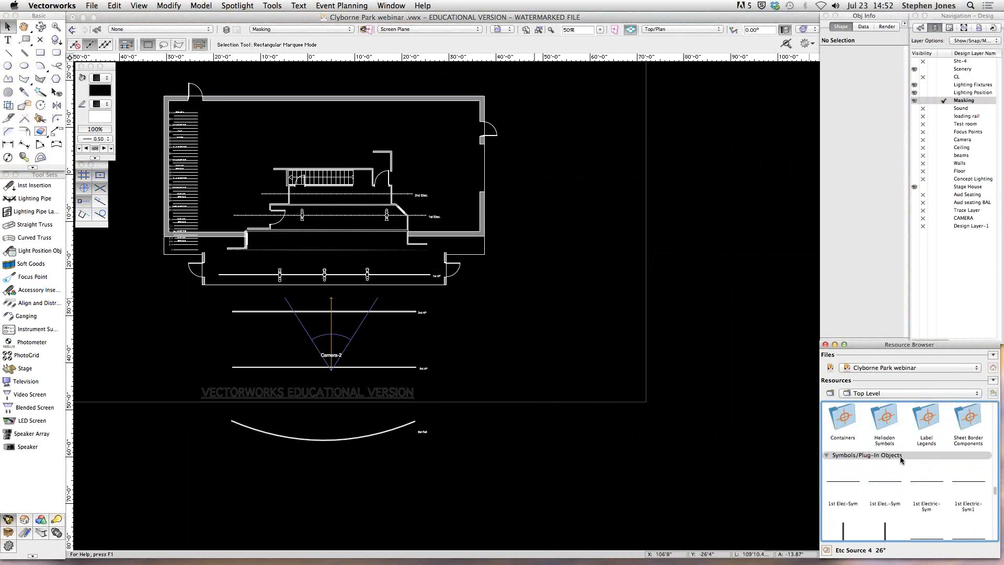
scroll(899, 459, up, 10)
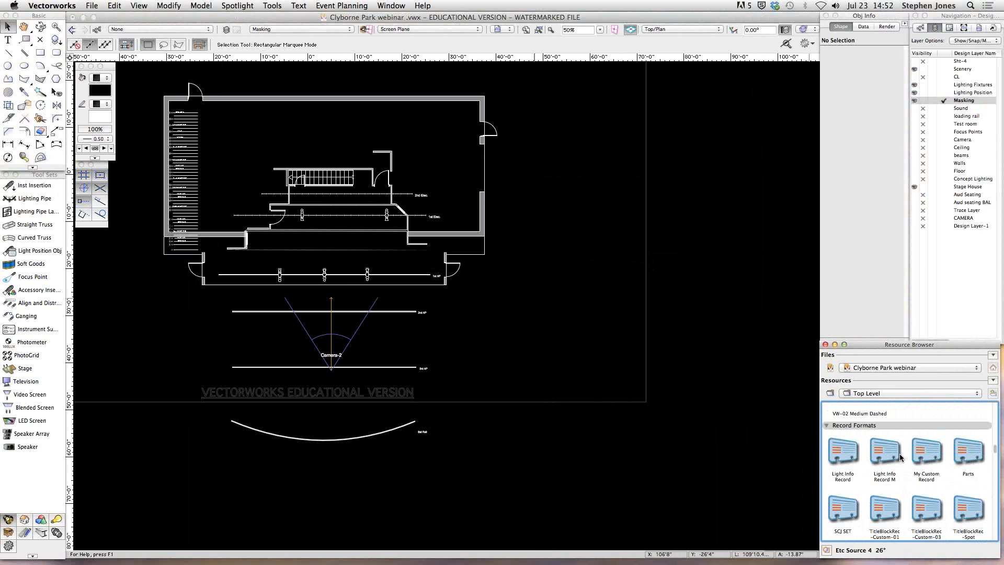
Review the Purge options for unused resources, empty layers and unused classes, and close them without purging.
click(199, 7)
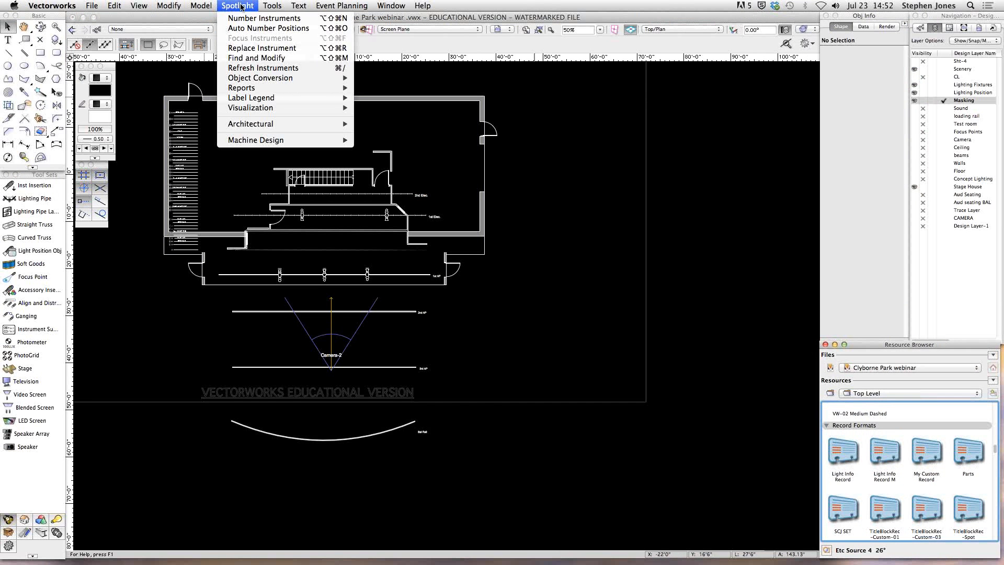
mouse_move(265, 6)
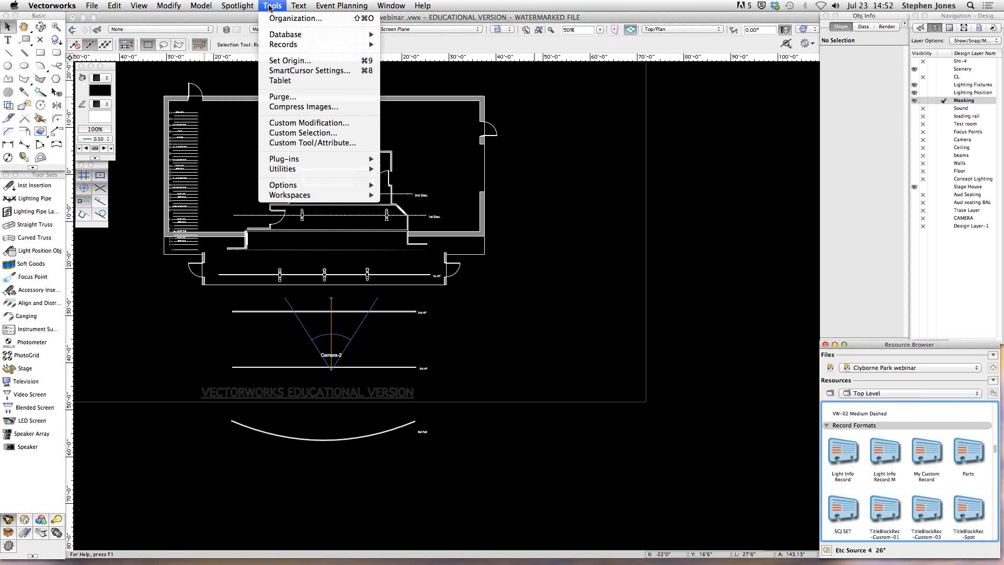
click(278, 97)
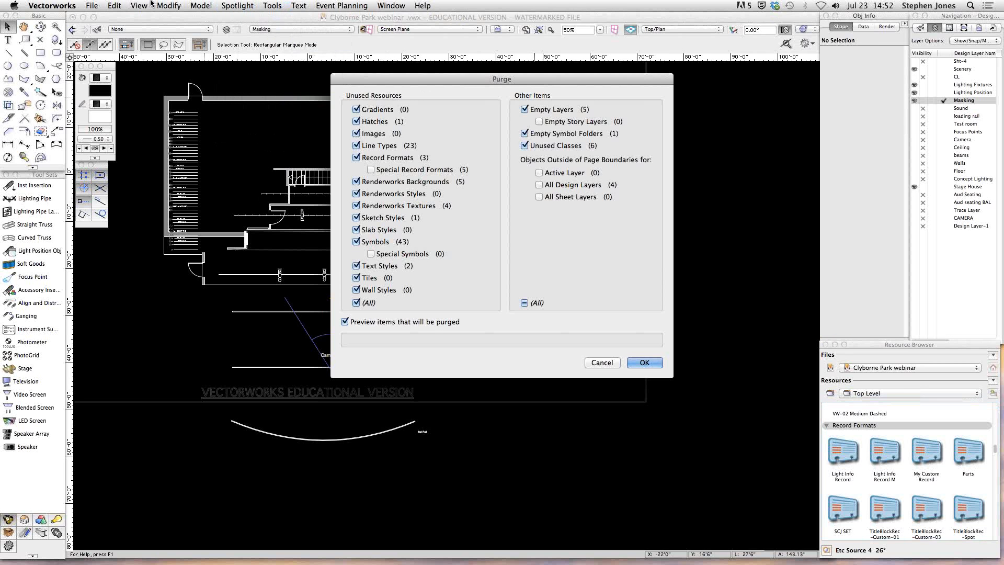
click(272, 5)
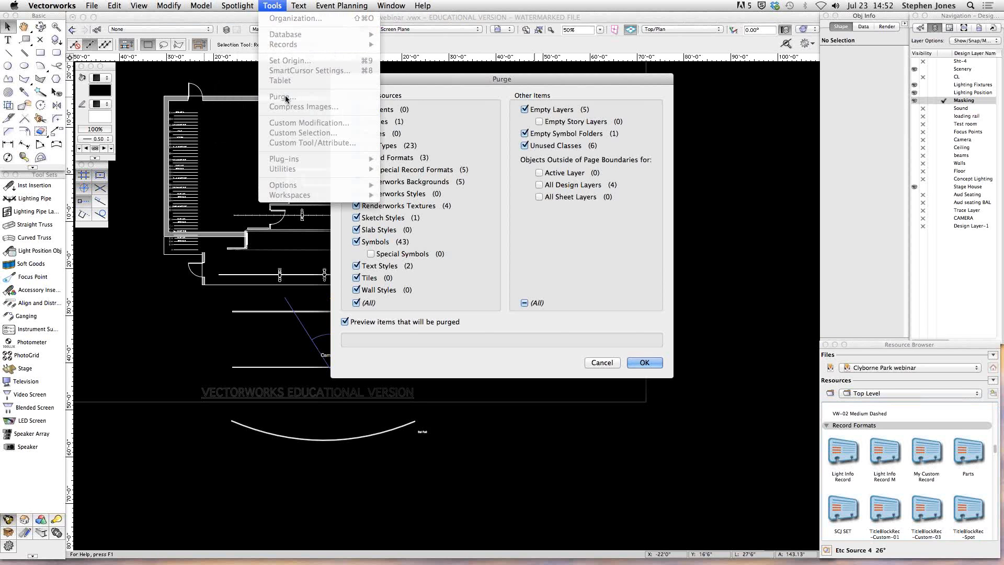
click(417, 78)
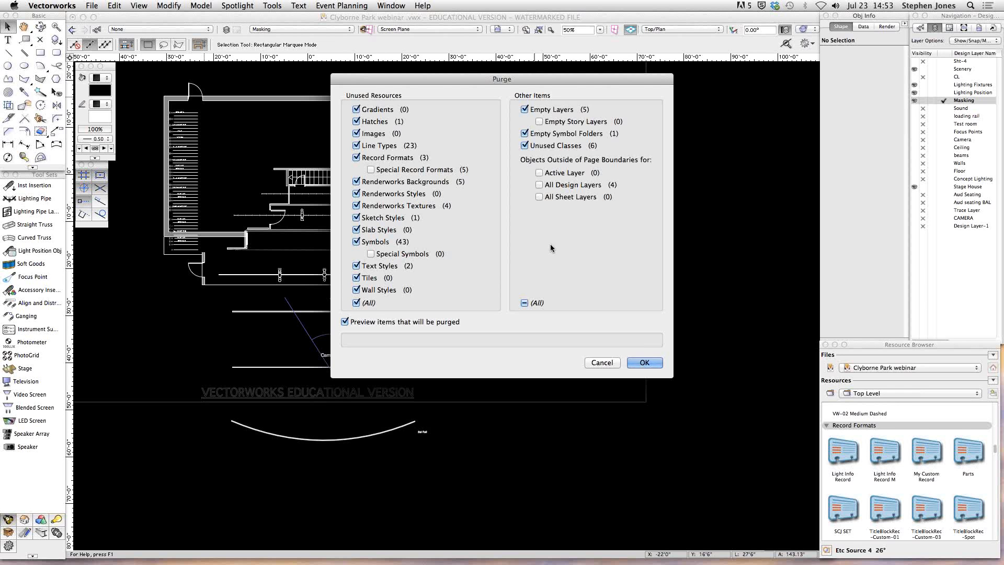
click(601, 362)
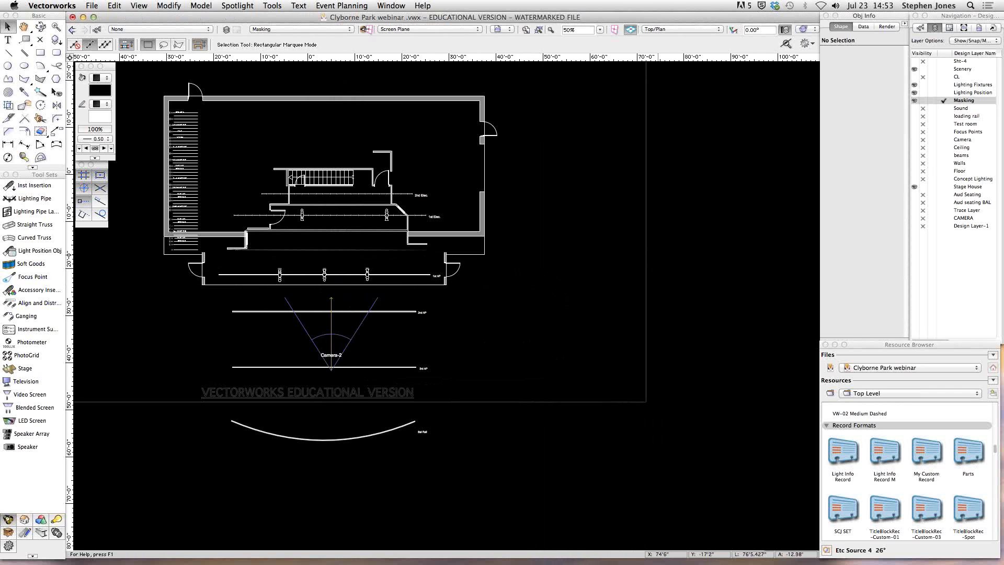
key(super+Tab)
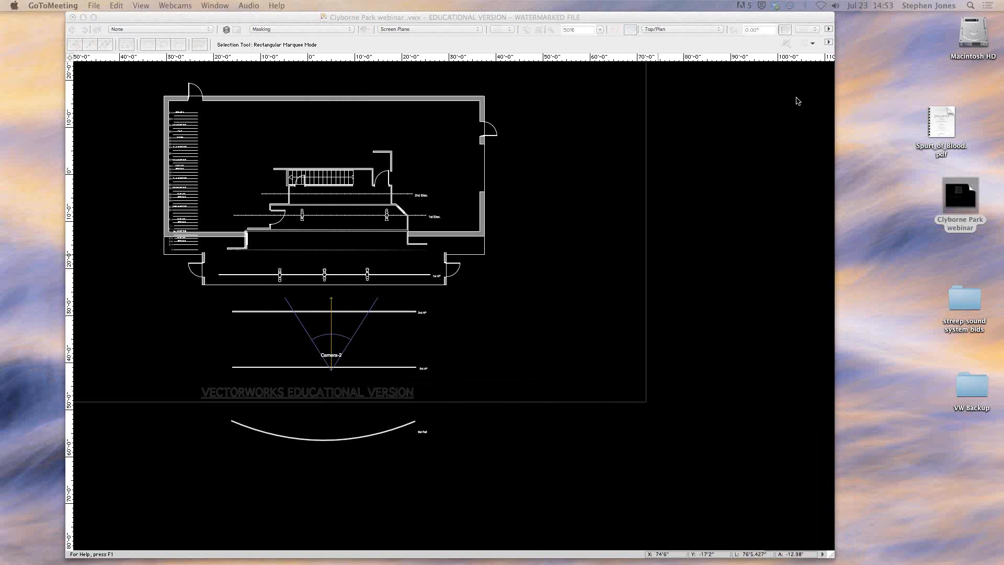
click(605, 184)
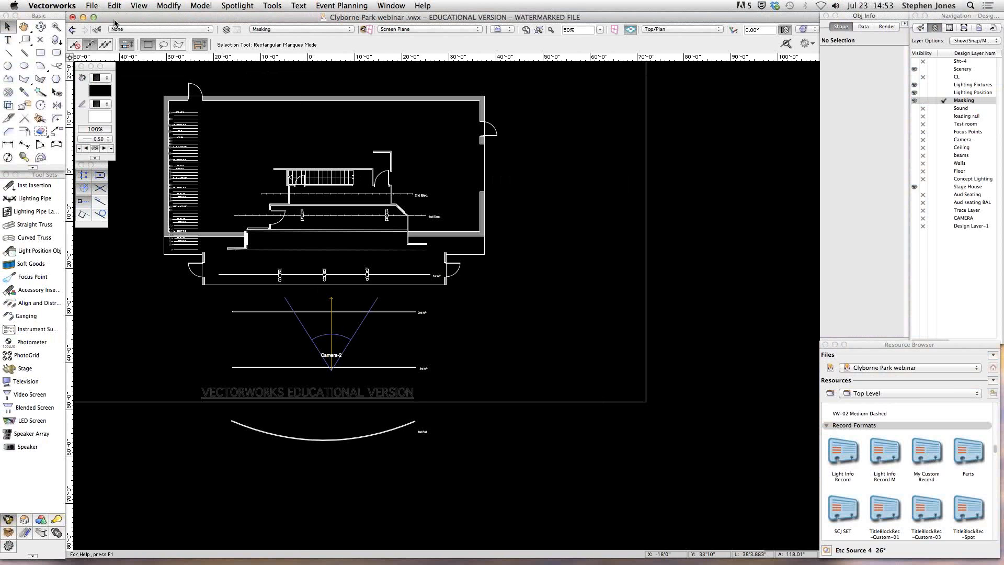
Review the Display, Dimensions and Resolution settings in the Document Preferences and close them without changes.
click(68, 8)
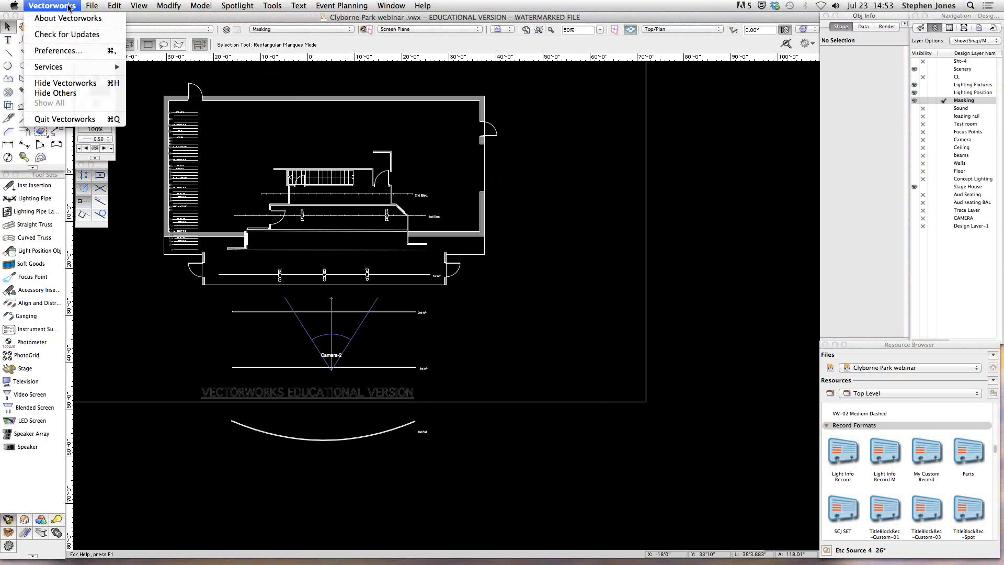
mouse_move(88, 6)
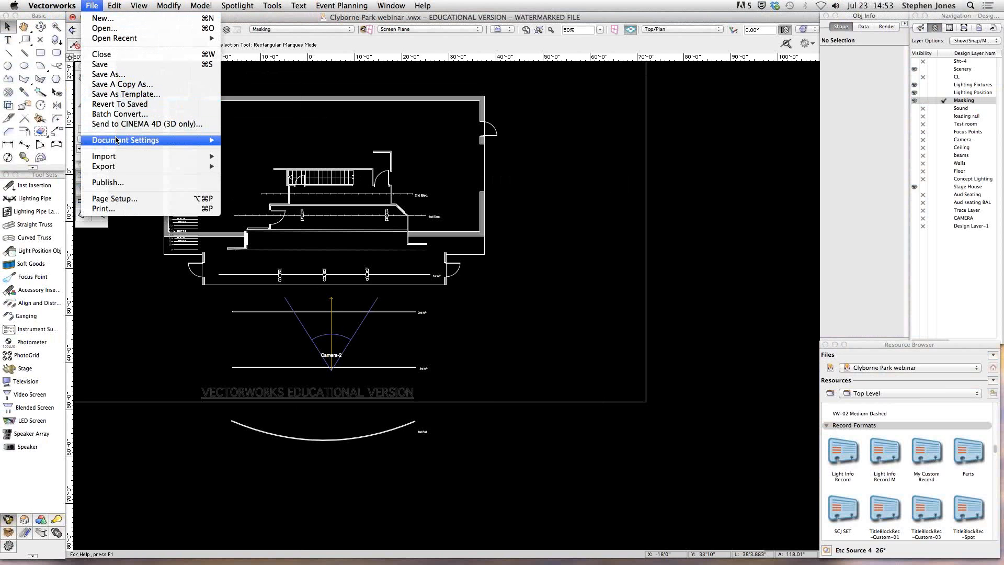
mouse_move(118, 140)
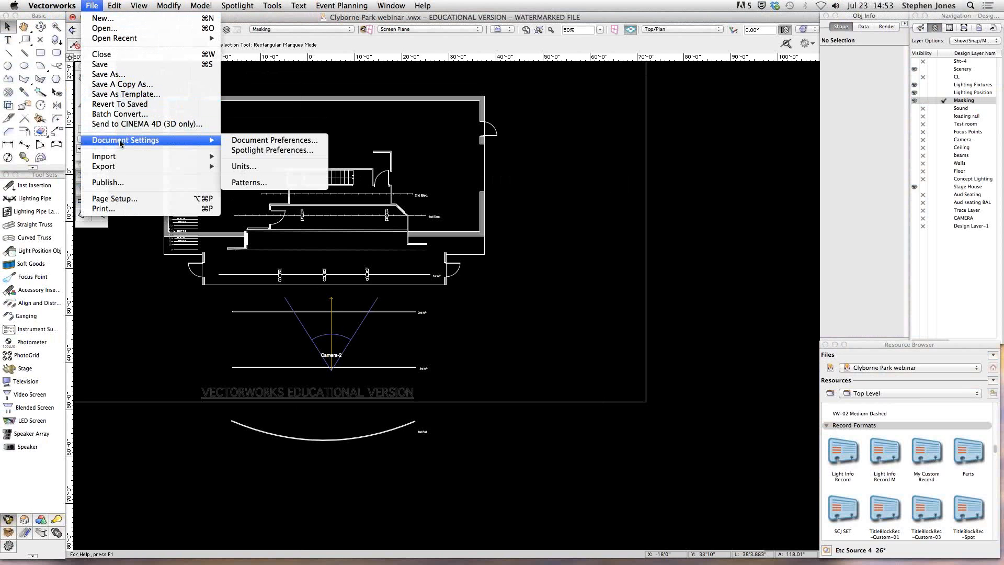
click(249, 140)
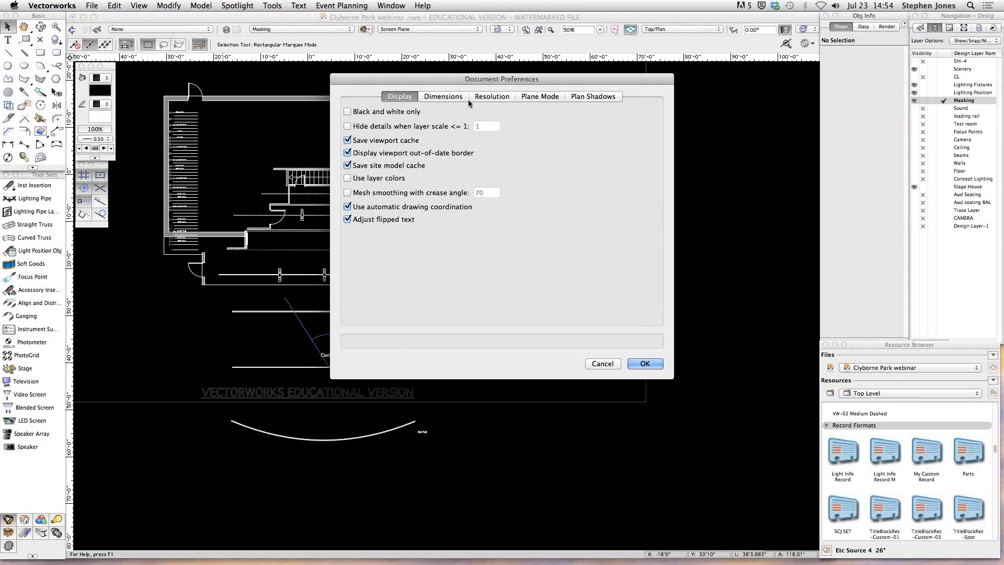
click(451, 97)
click(494, 97)
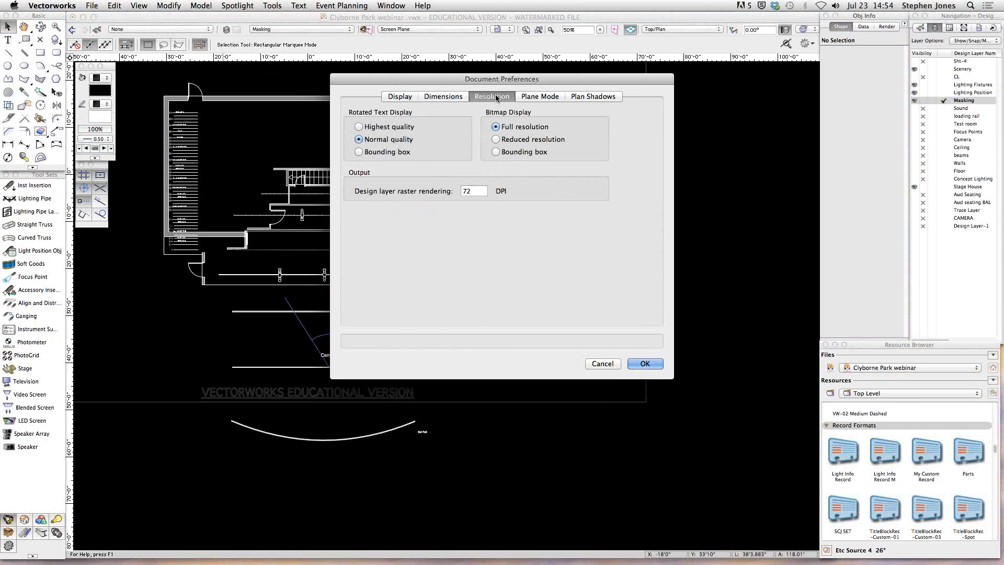
click(388, 98)
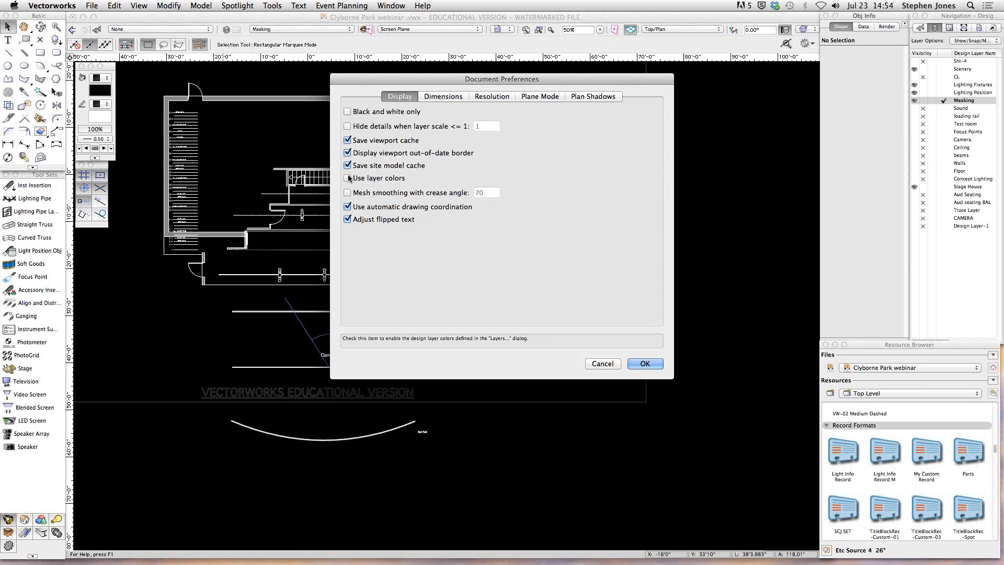
click(612, 365)
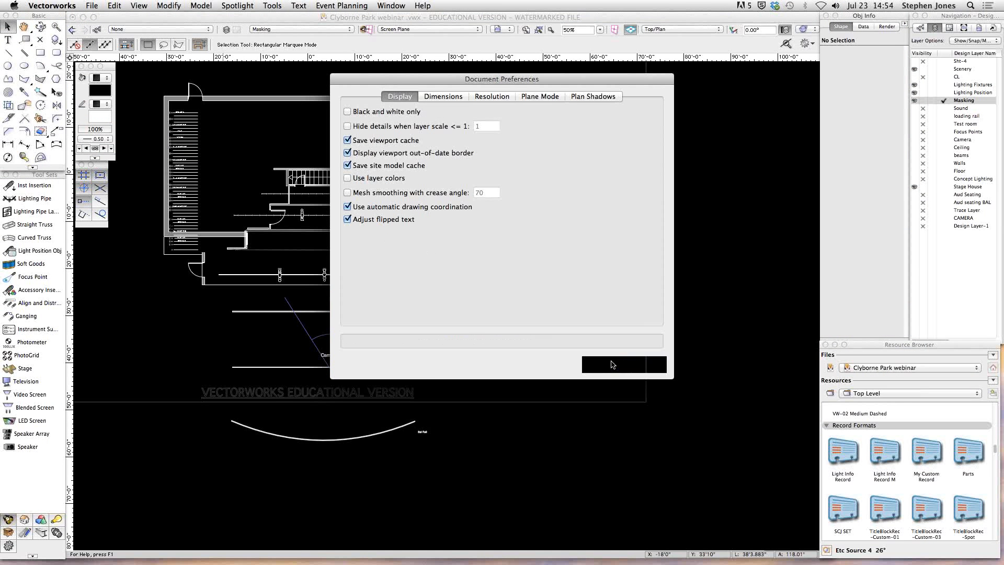
Review the Edit and Display options in the Vectorworks Preferences, including the black background setting, and close them.
click(51, 5)
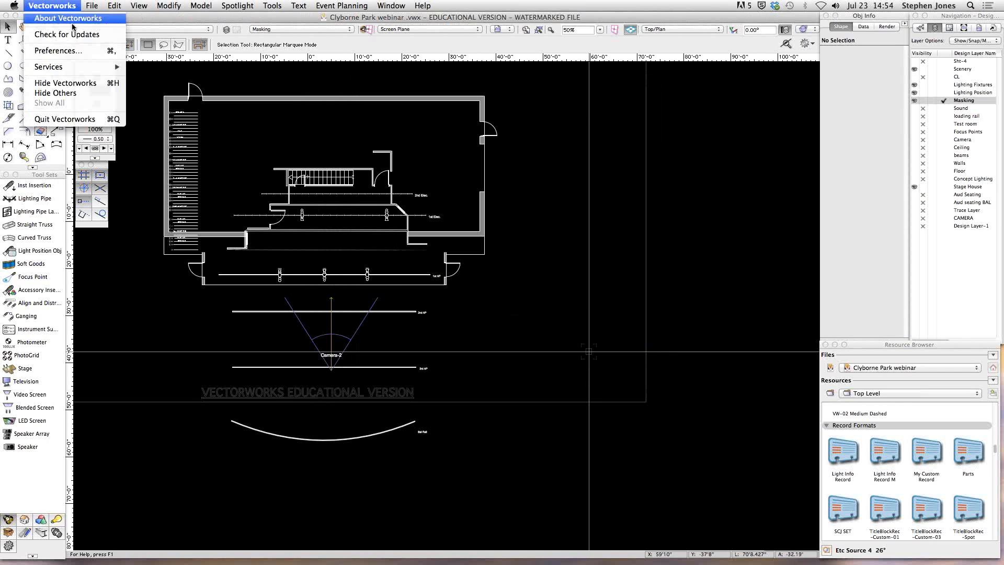
click(74, 51)
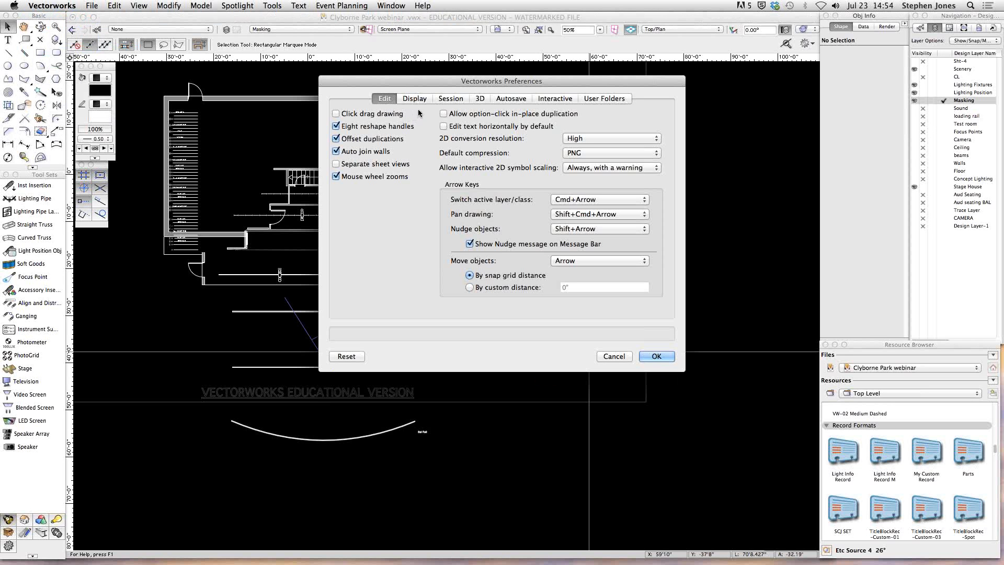
click(410, 98)
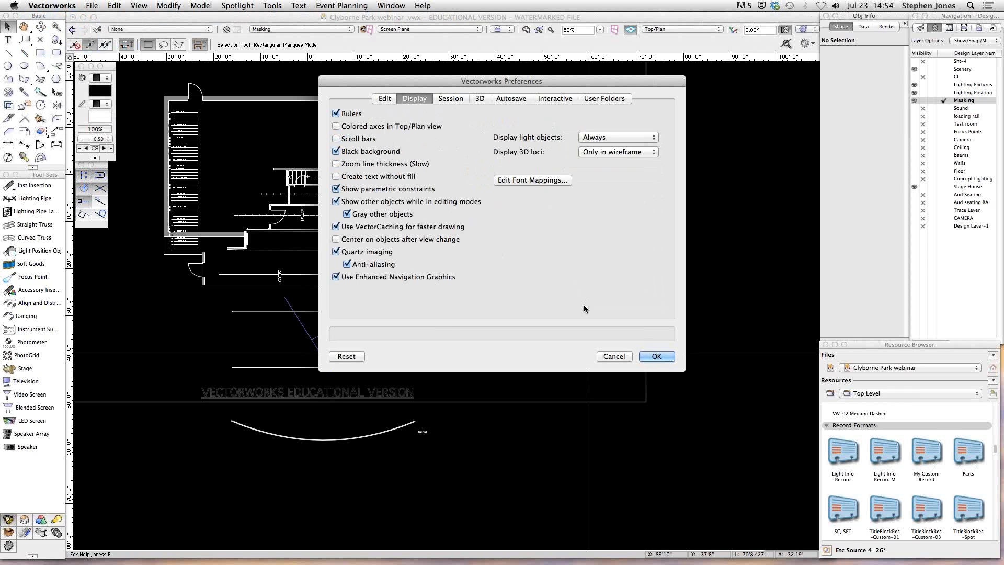
click(656, 356)
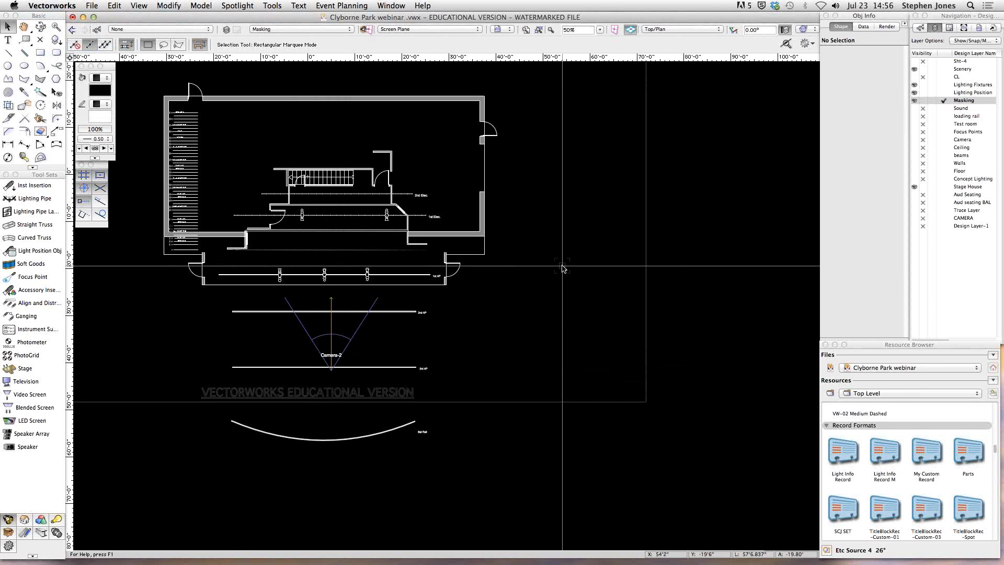
key(XF86AudioRaiseVolume)
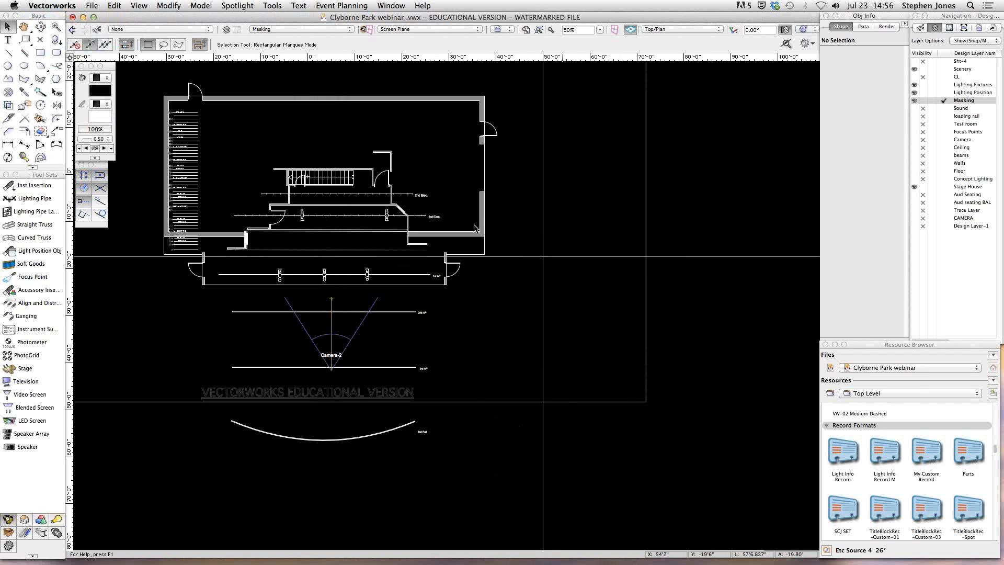
click(92, 7)
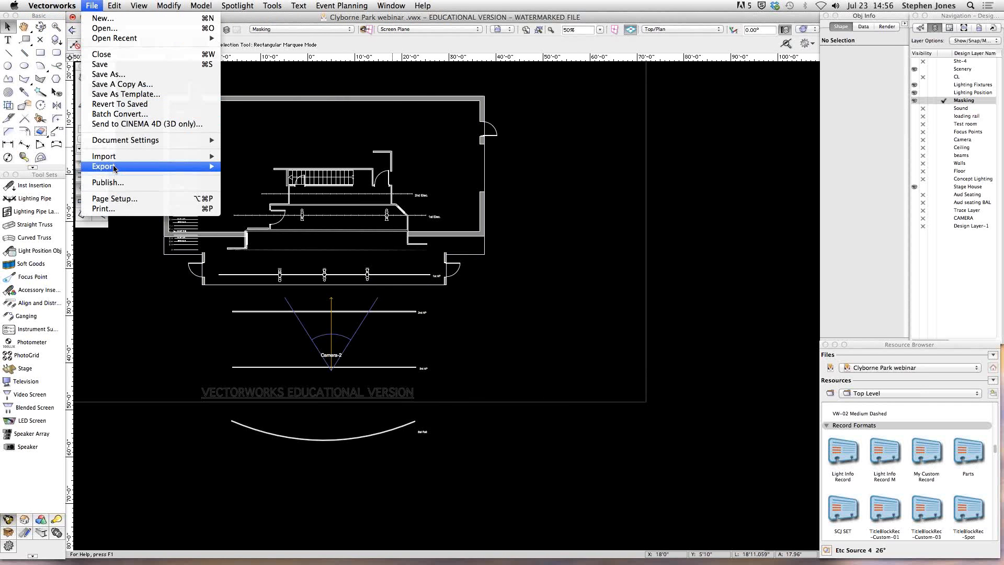
mouse_move(116, 156)
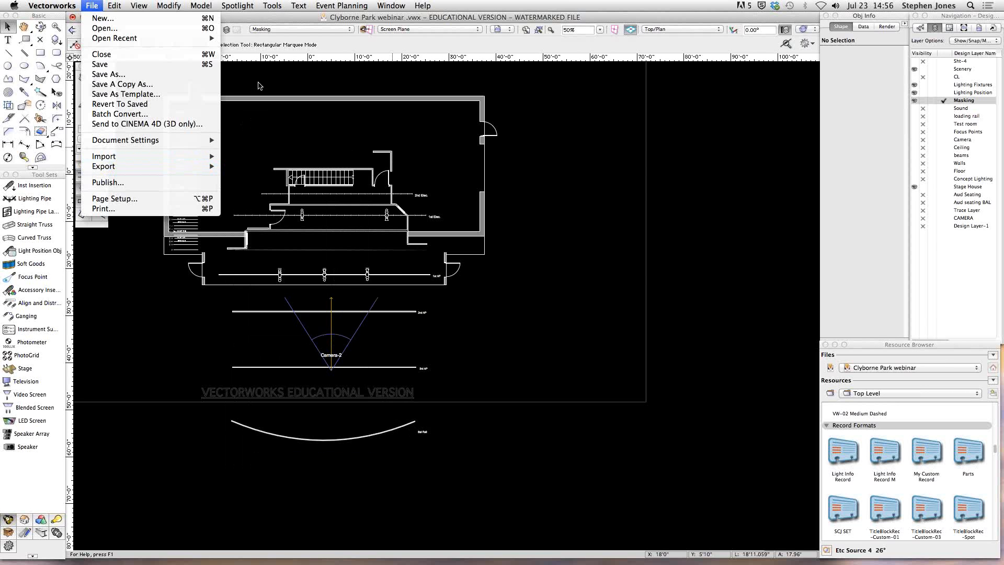
mouse_move(165, 158)
mouse_move(142, 9)
click(439, 4)
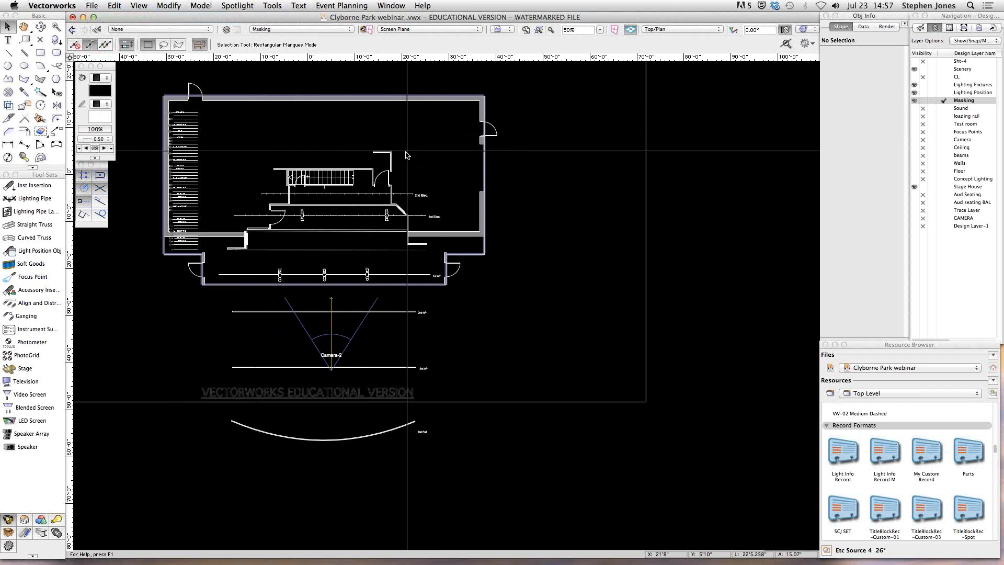
middle_drag(430, 175, 517, 175)
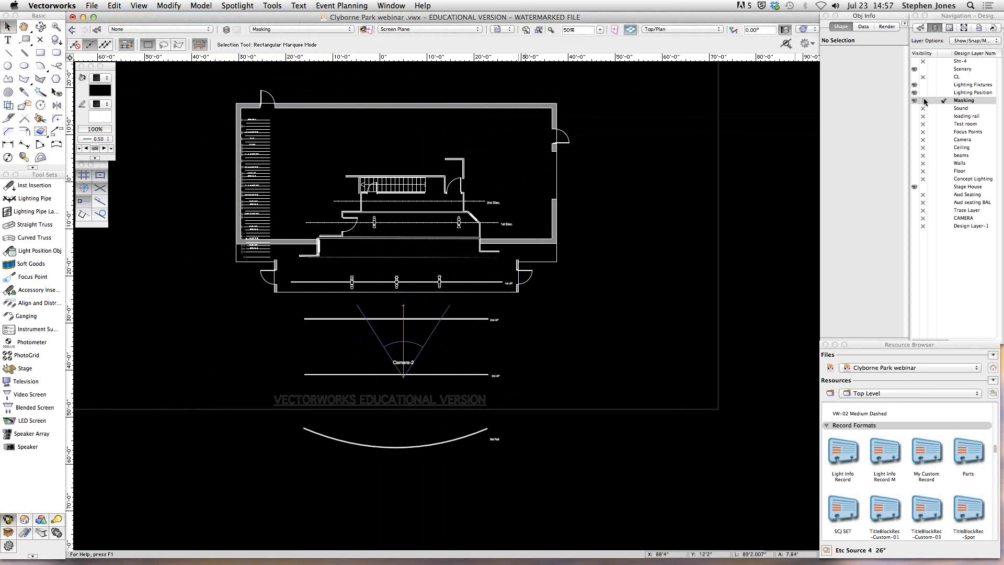
Show the Visualization palette over the drawing area, widen it to review the lights' classes and layers, and close it.
click(387, 8)
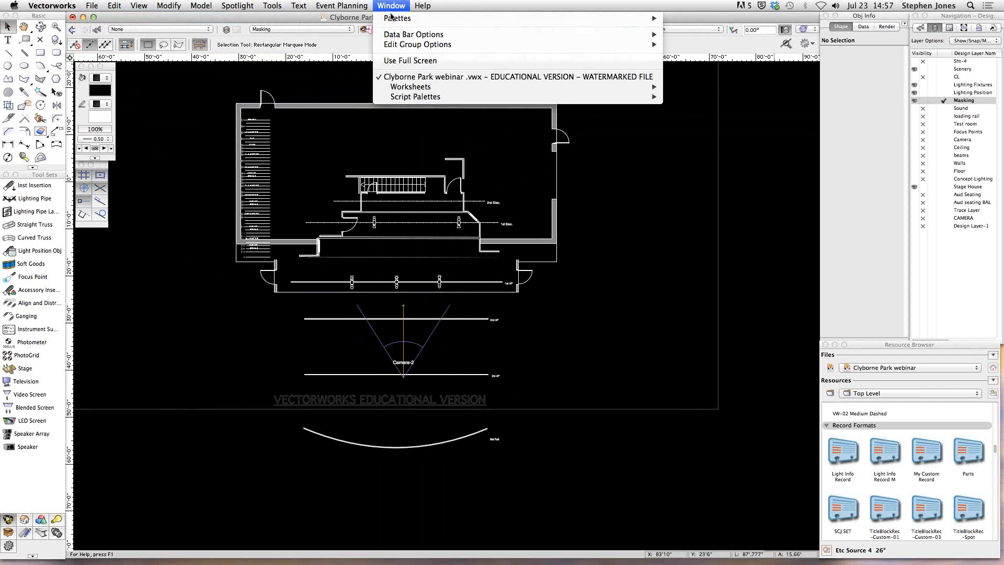
mouse_move(395, 18)
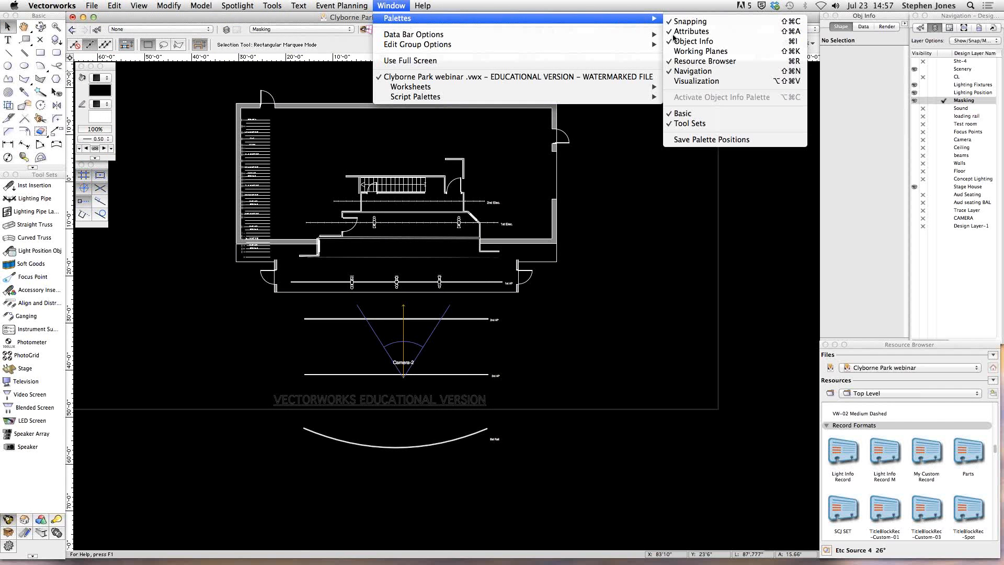
click(686, 81)
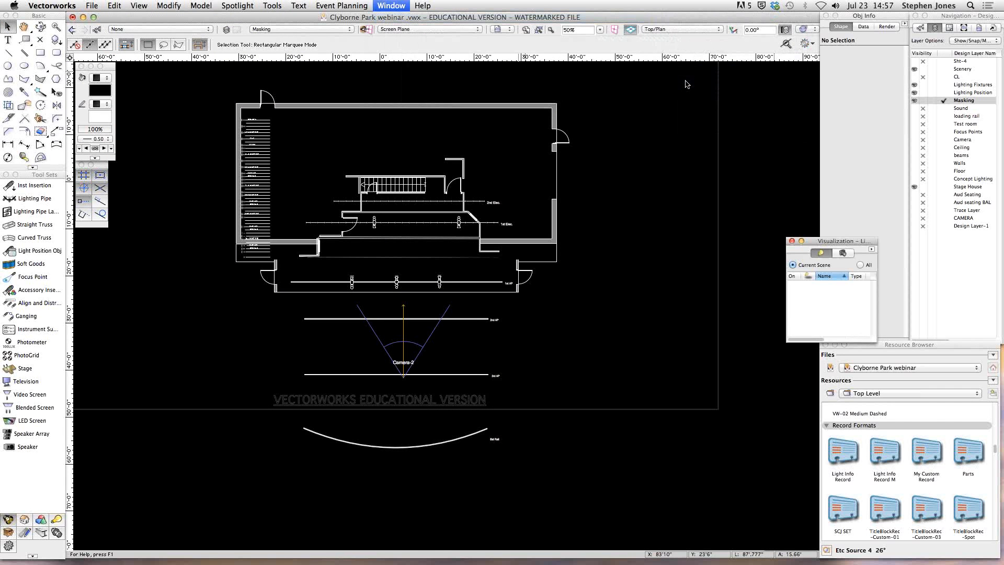
drag(813, 241, 712, 154)
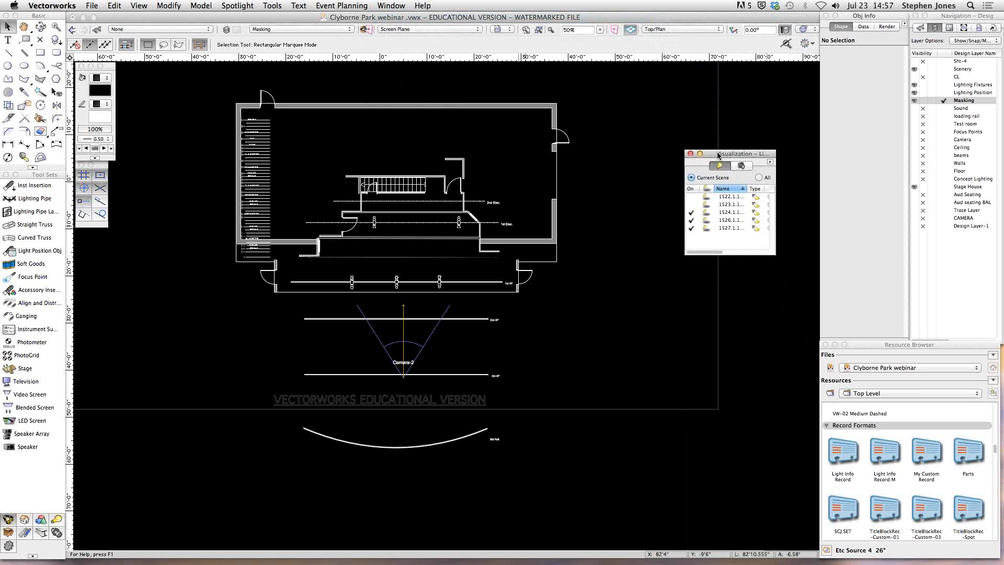
click(391, 6)
mouse_move(640, 24)
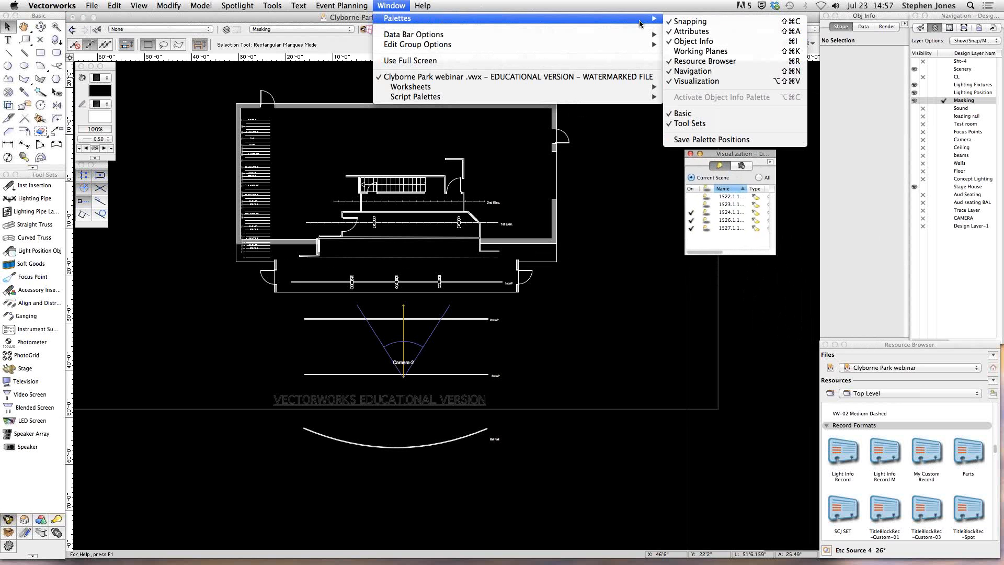
click(643, 173)
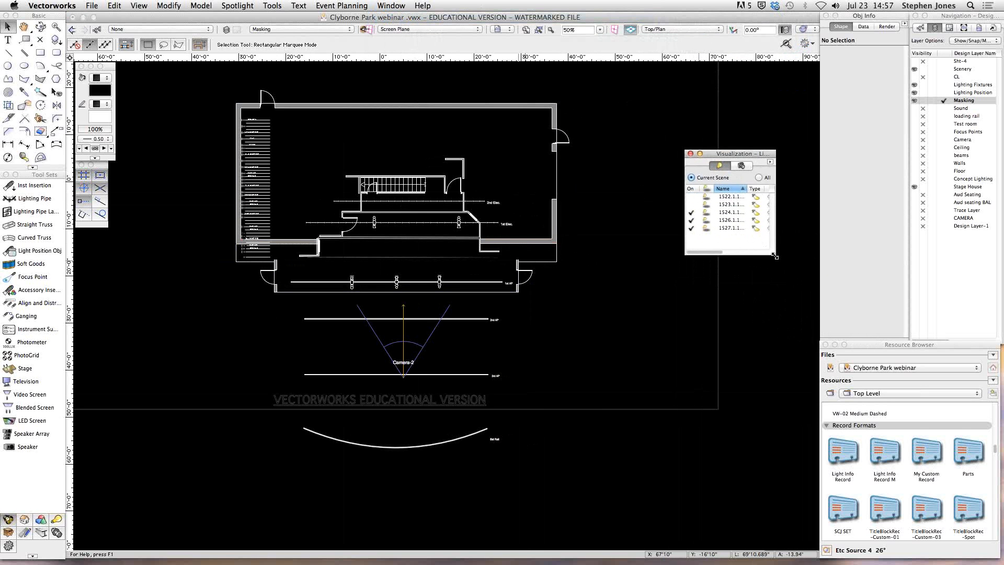
drag(774, 254, 887, 268)
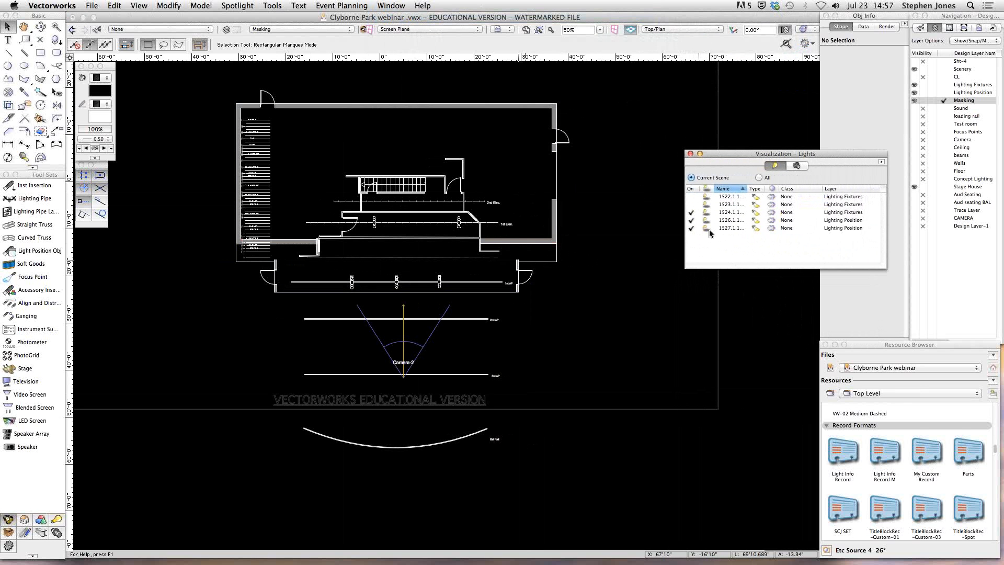
drag(708, 195, 709, 220)
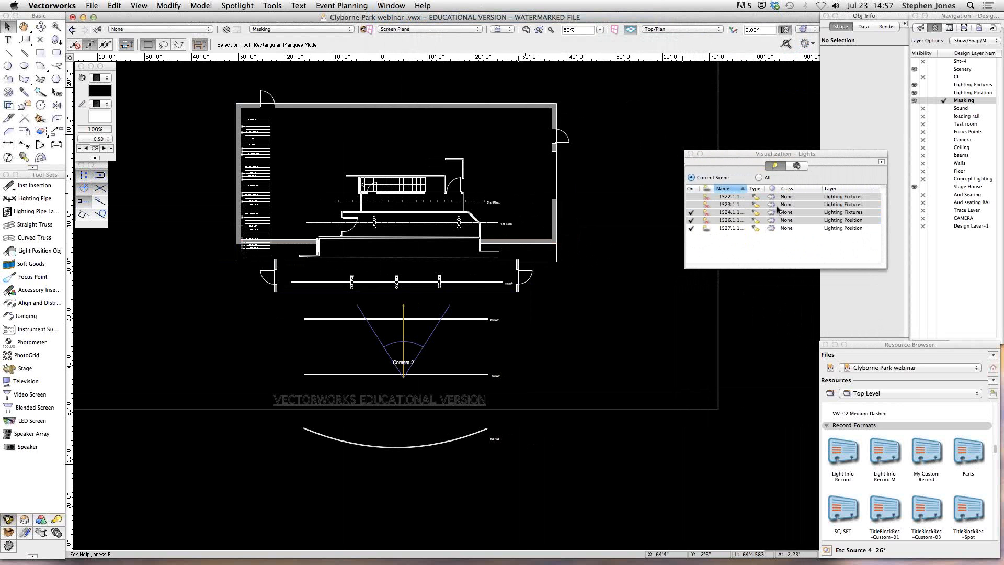
click(690, 154)
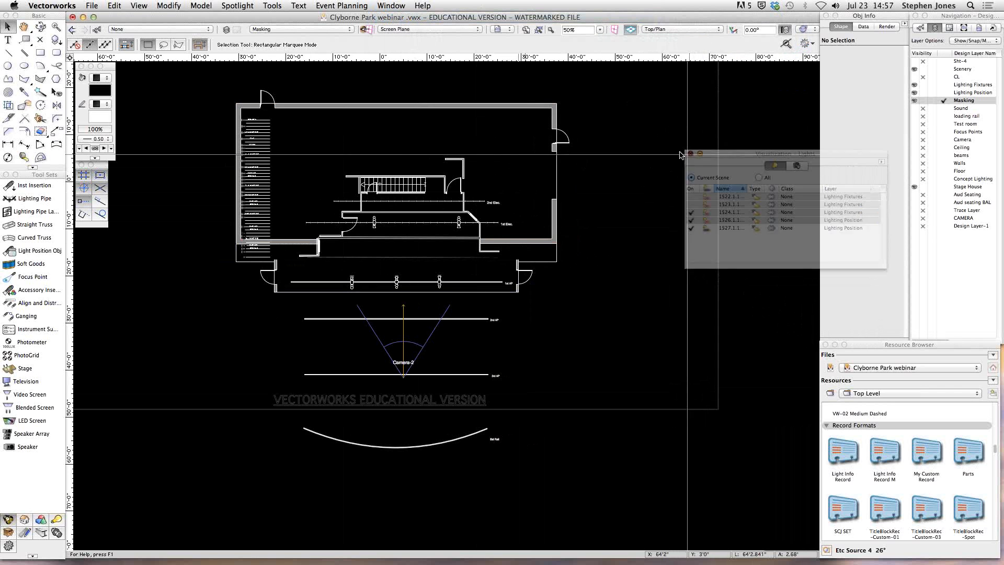
click(270, 6)
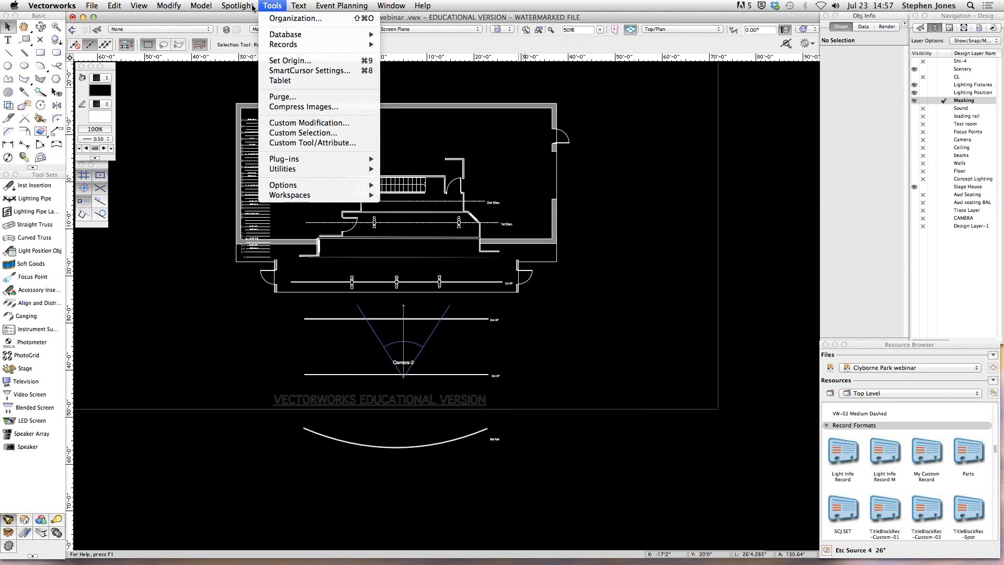
mouse_move(253, 4)
mouse_move(296, 46)
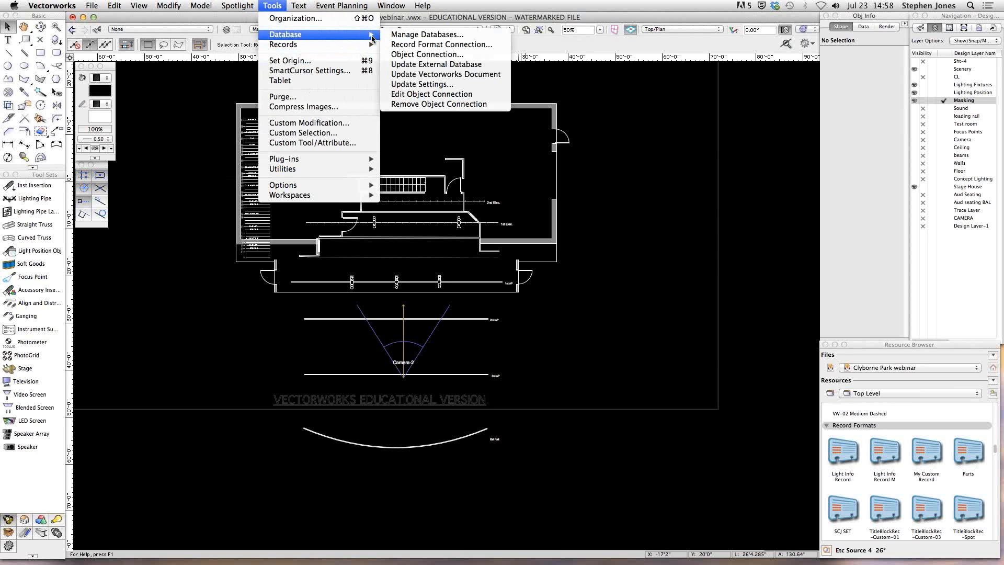
click(216, 83)
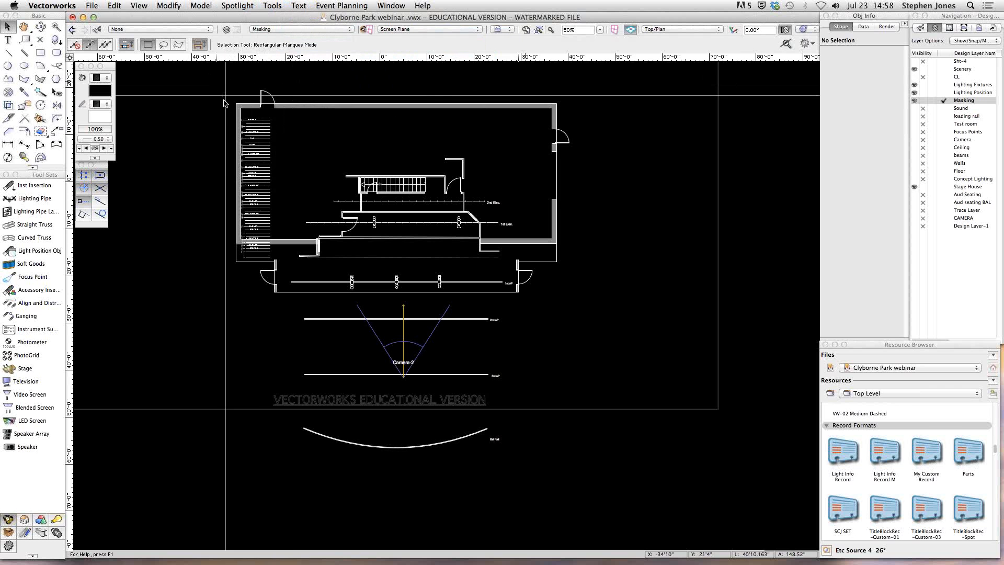
Turn on the light of instrument unit 2 on the 1st Elec.
scroll(407, 397, up, 3)
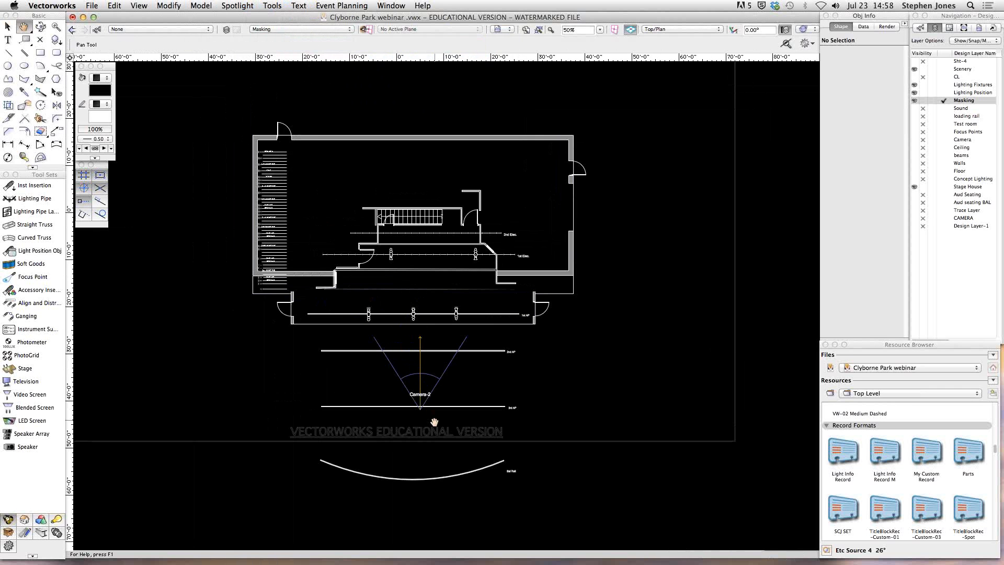
scroll(423, 317, up, 5)
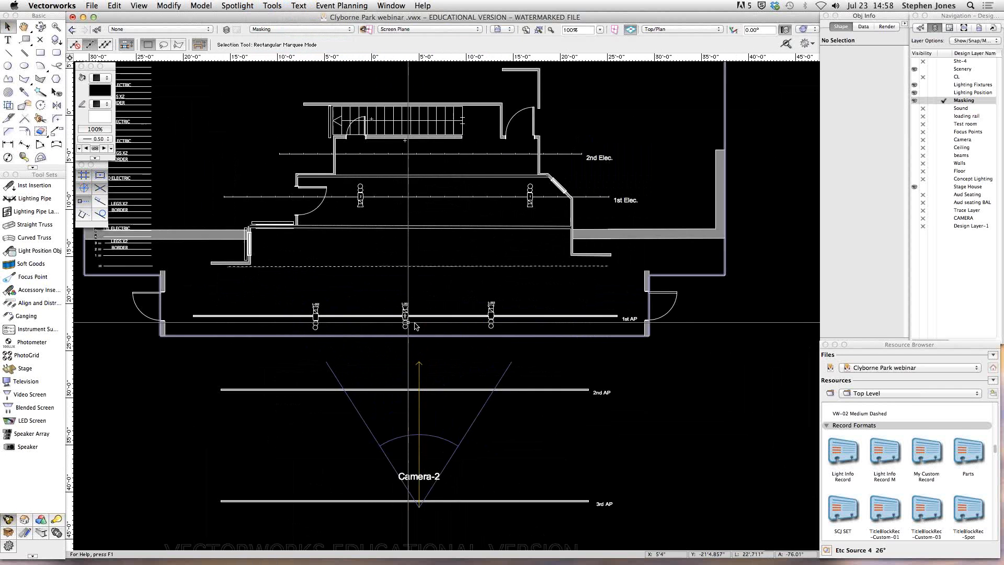
middle_drag(413, 324, 450, 316)
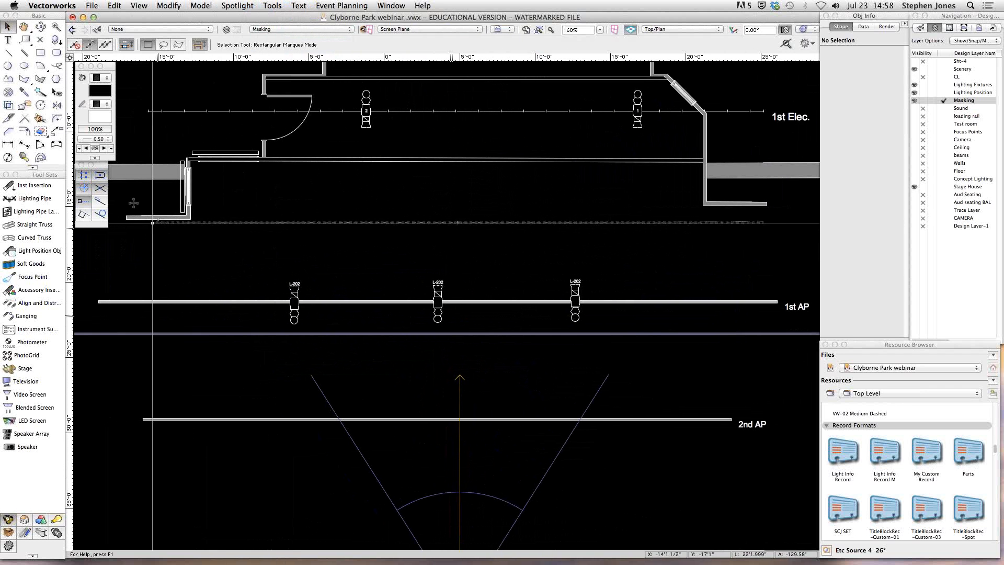
key(x)
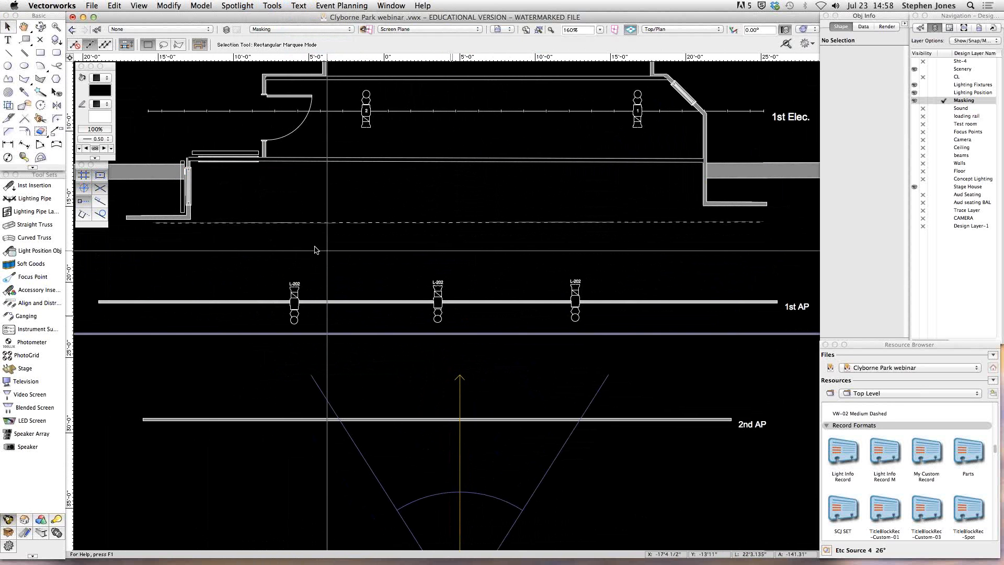
middle_drag(304, 282, 298, 173)
middle_drag(343, 213, 320, 479)
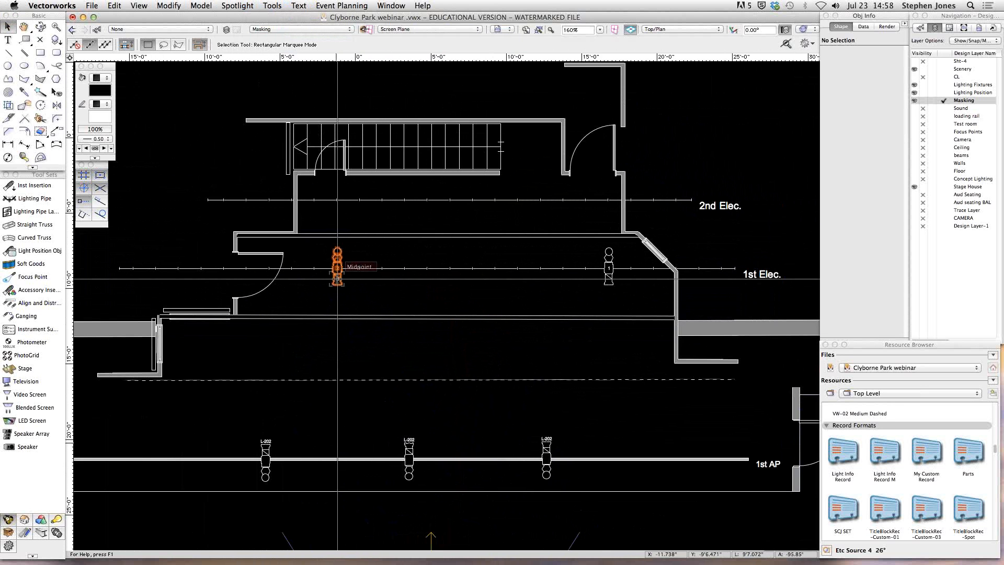
right_click(337, 281)
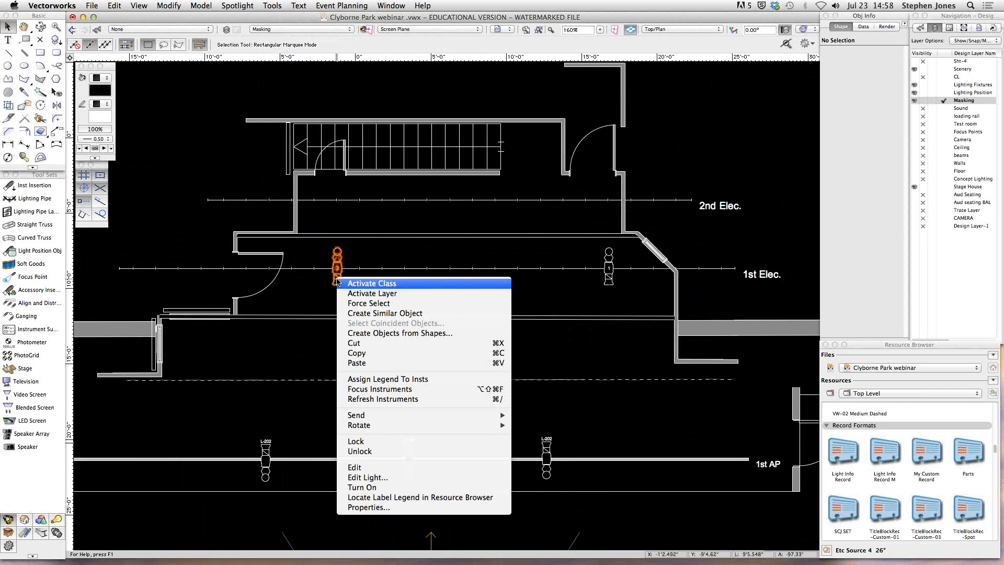
click(350, 488)
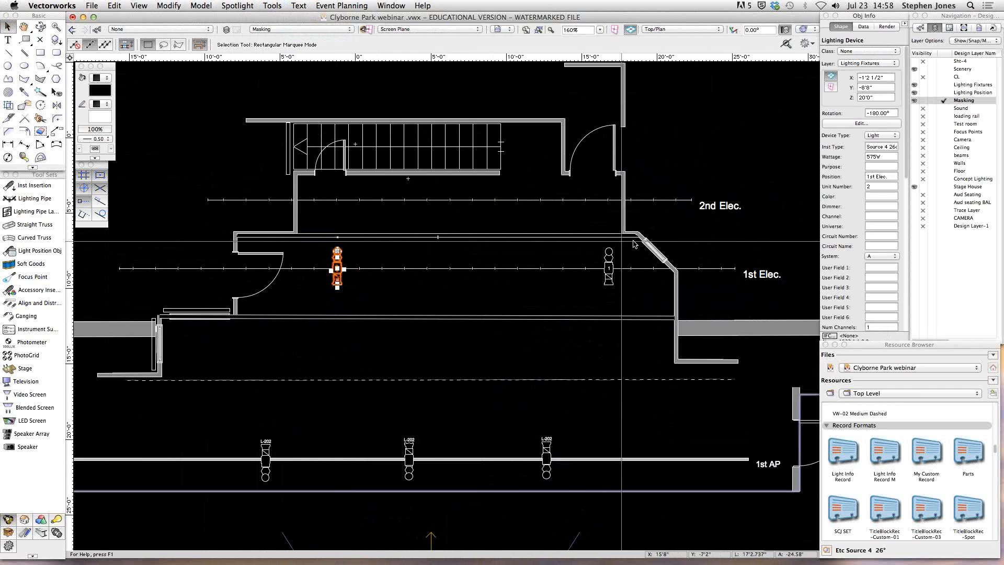
Render the top view of the whole lighting plot and set in Fast Renderworks.
scroll(410, 313, down, 2)
middle_drag(449, 252, 490, 184)
click(802, 29)
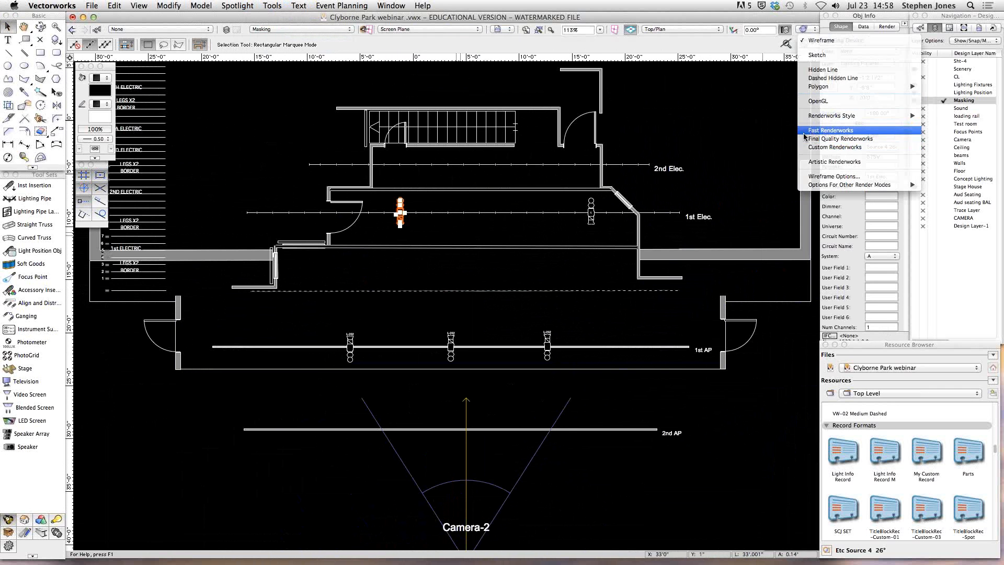
click(805, 131)
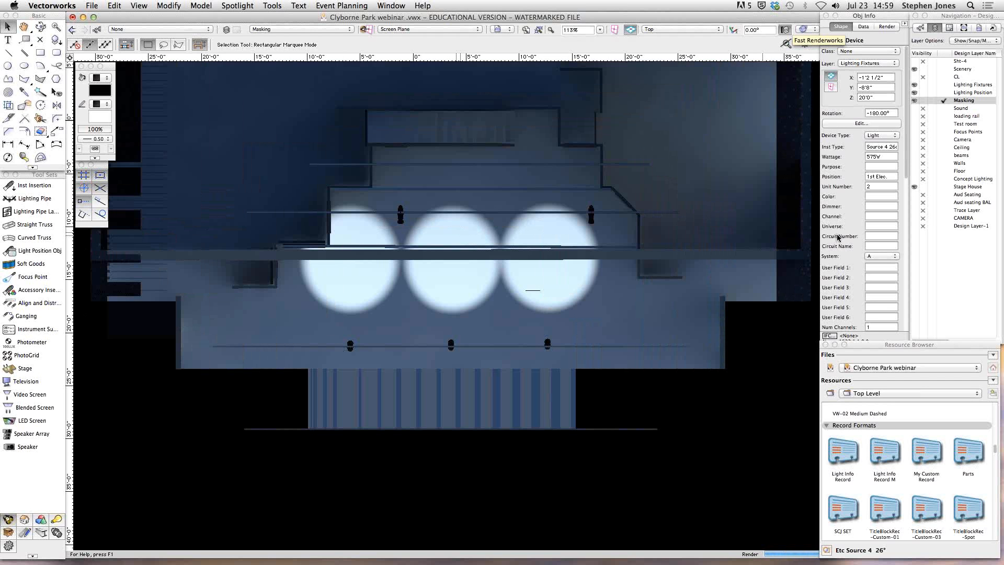
click(539, 187)
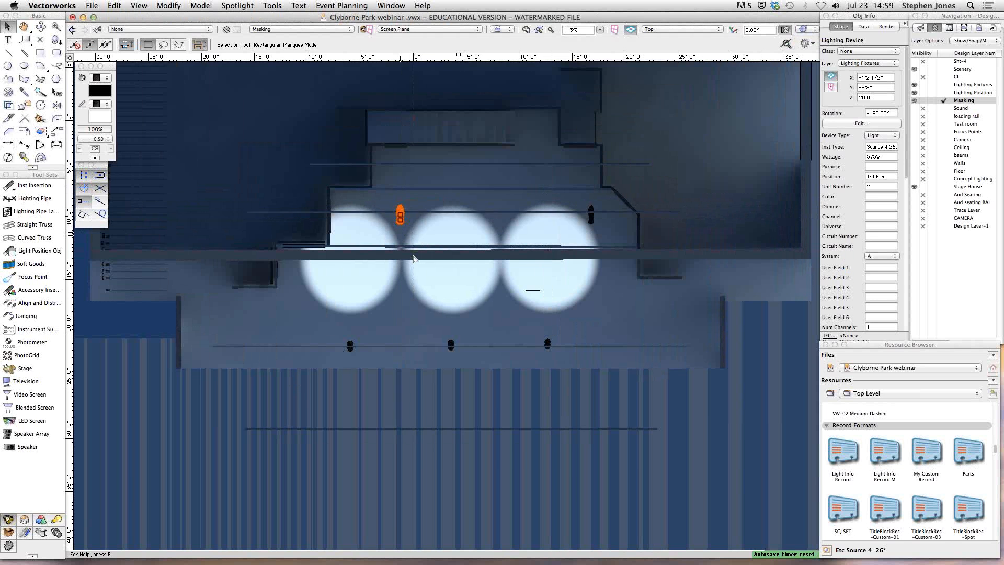
Set the focus of instrument unit 2 on the 1st Elec to focus point C.
right_click(400, 214)
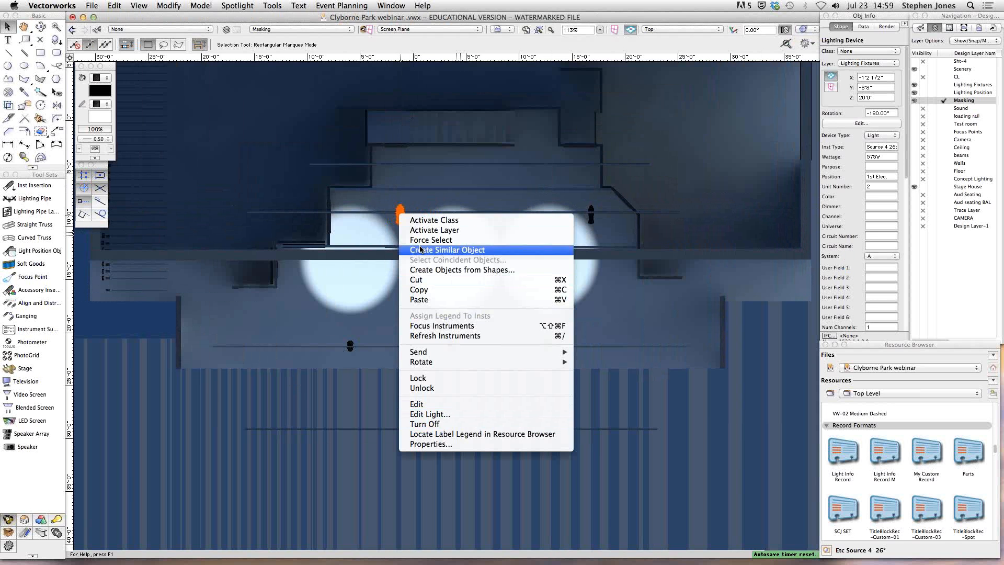
click(386, 203)
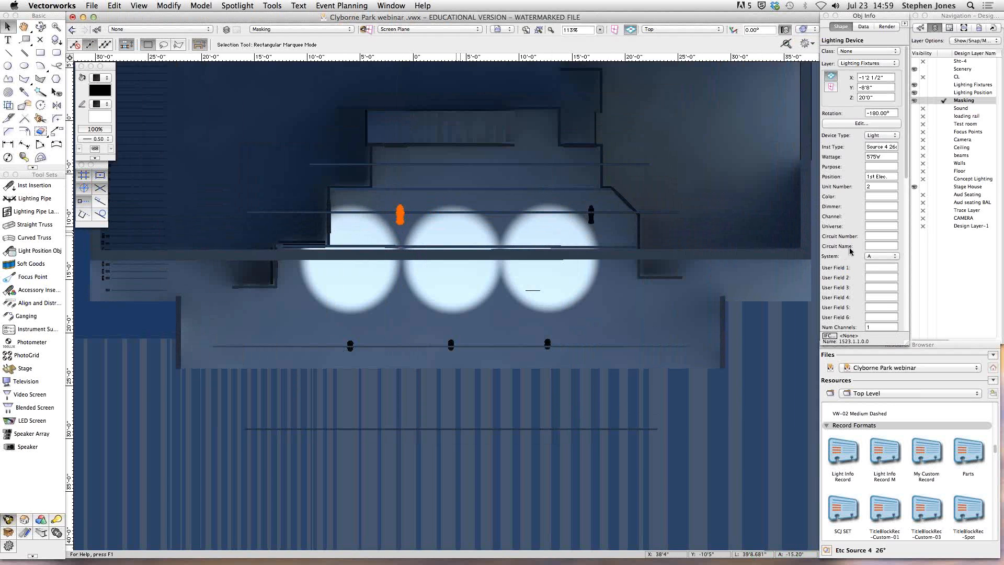
scroll(851, 251, down, 10)
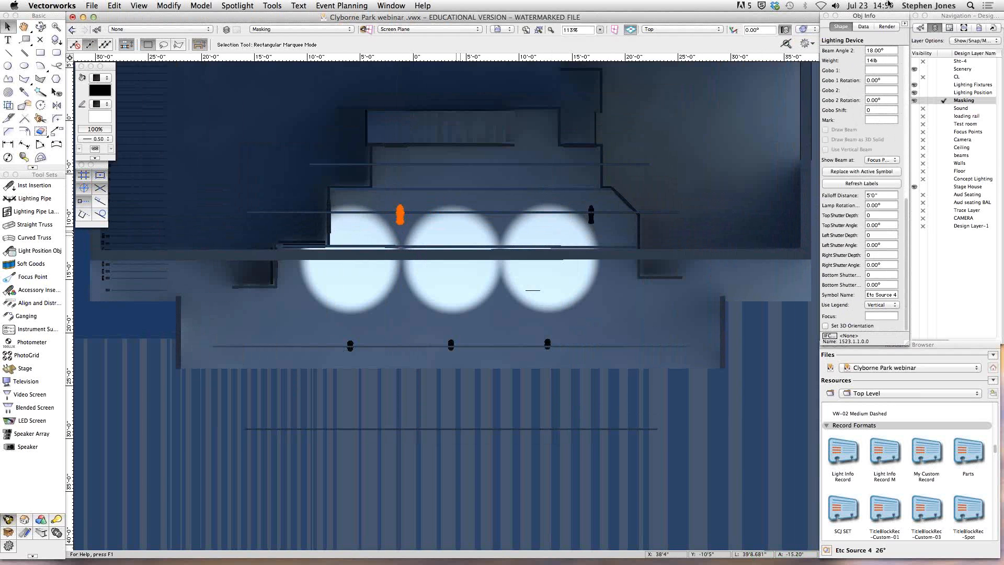
click(870, 315)
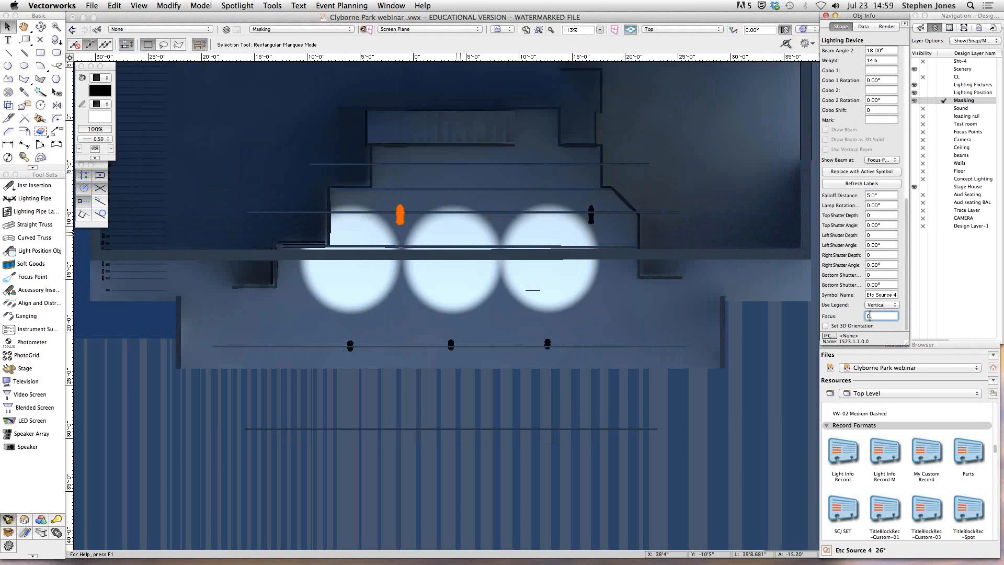
key(Return)
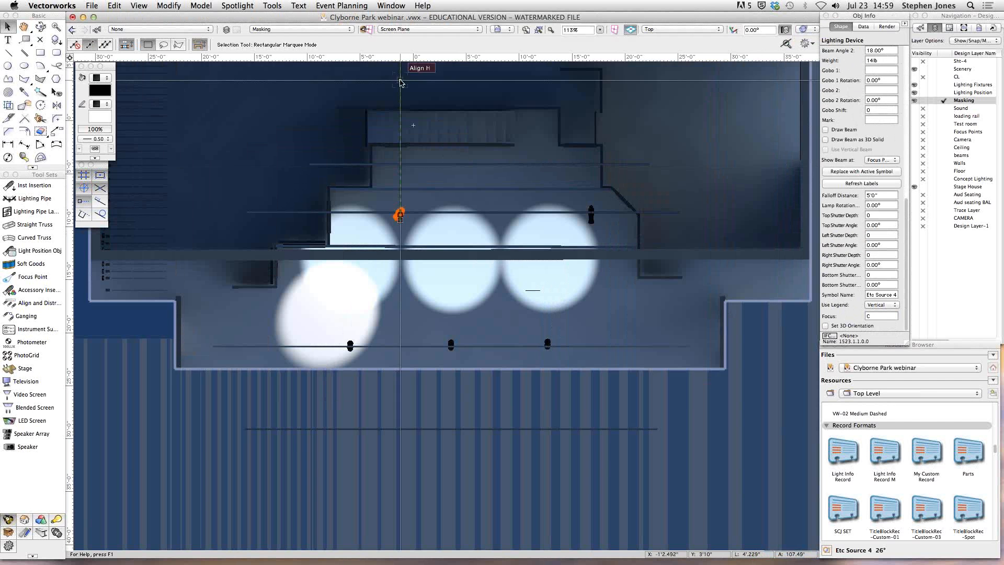
Return to the Top/Plan view, orbit to a 3D front view of the set, render it in OpenGL and select its walls.
key(super+5)
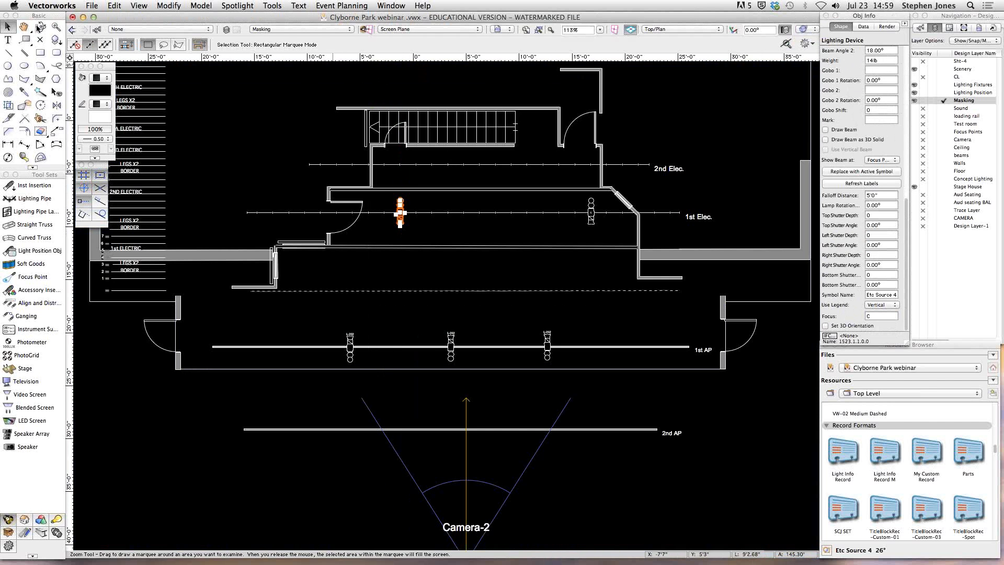
key(shift+c)
drag(395, 390, 429, 330)
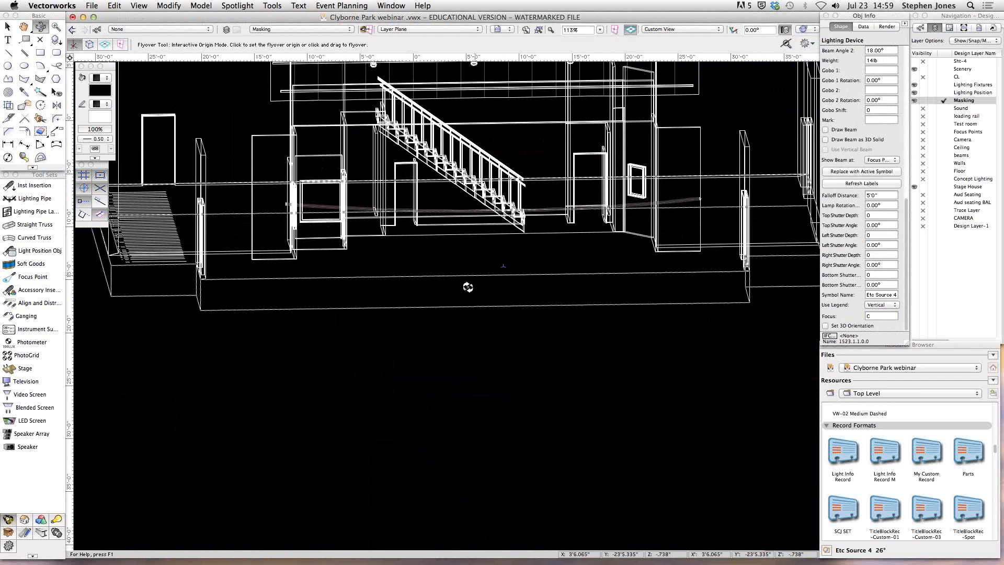
middle_drag(466, 287, 487, 386)
scroll(502, 365, up, 3)
click(802, 29)
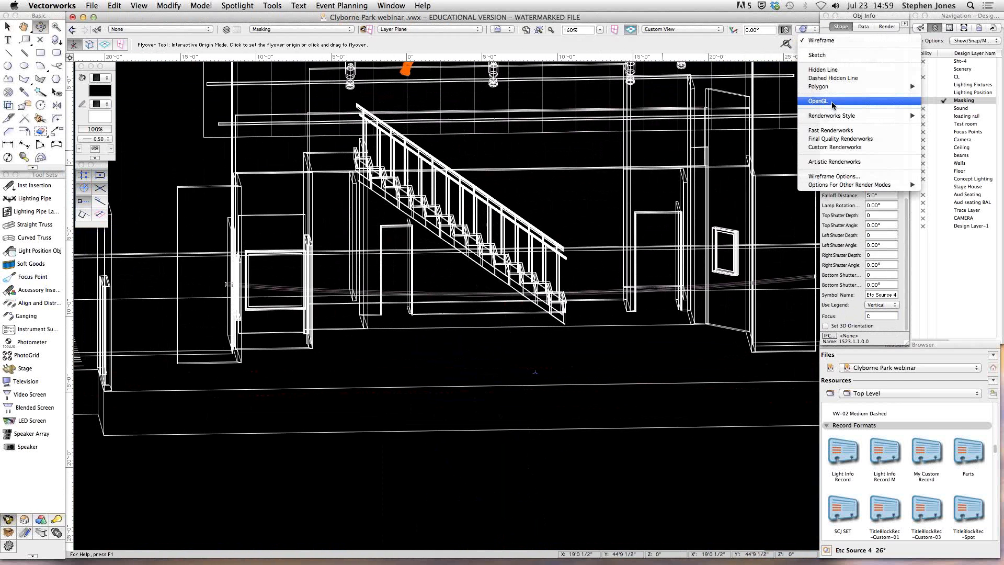
click(830, 103)
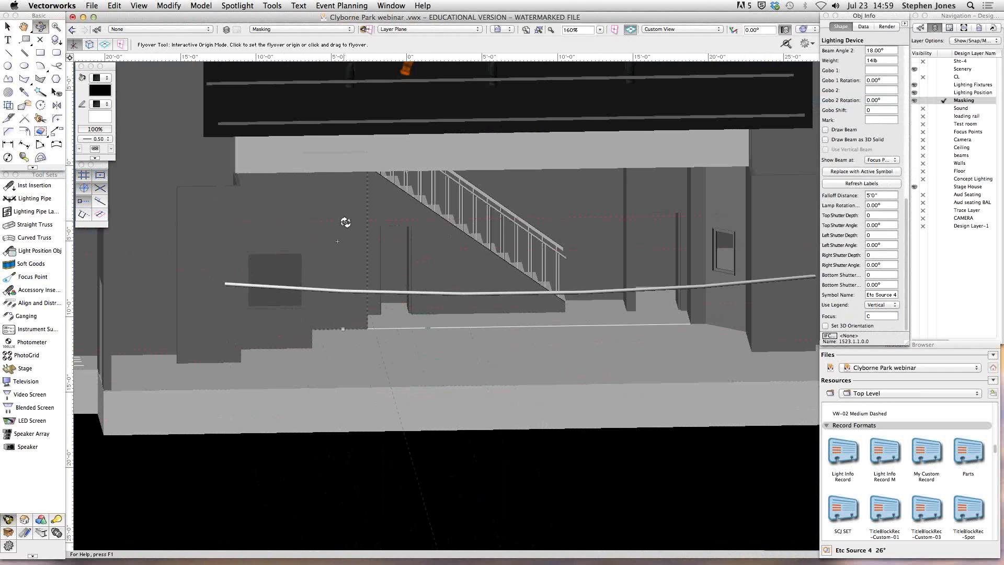
key(x)
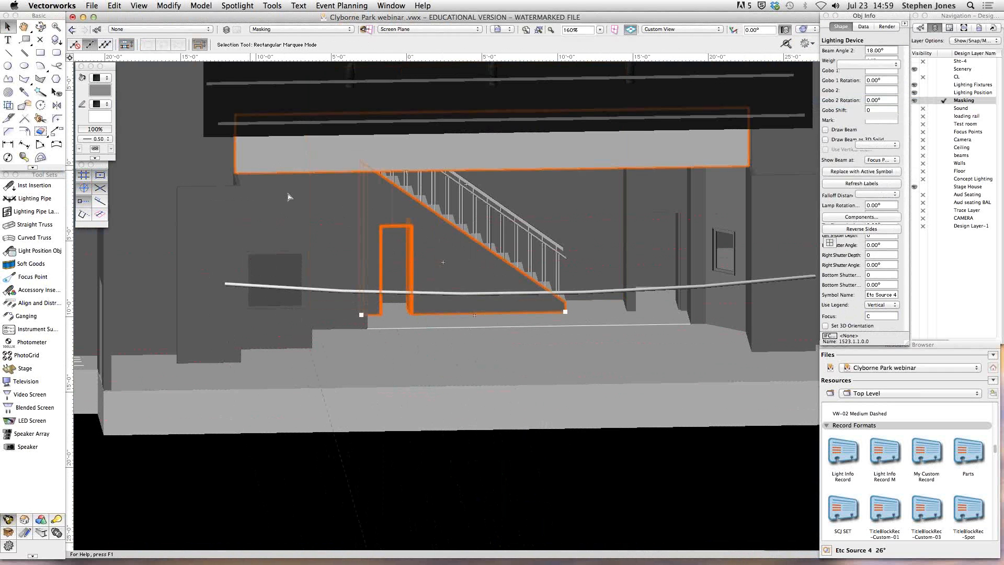
click(272, 225)
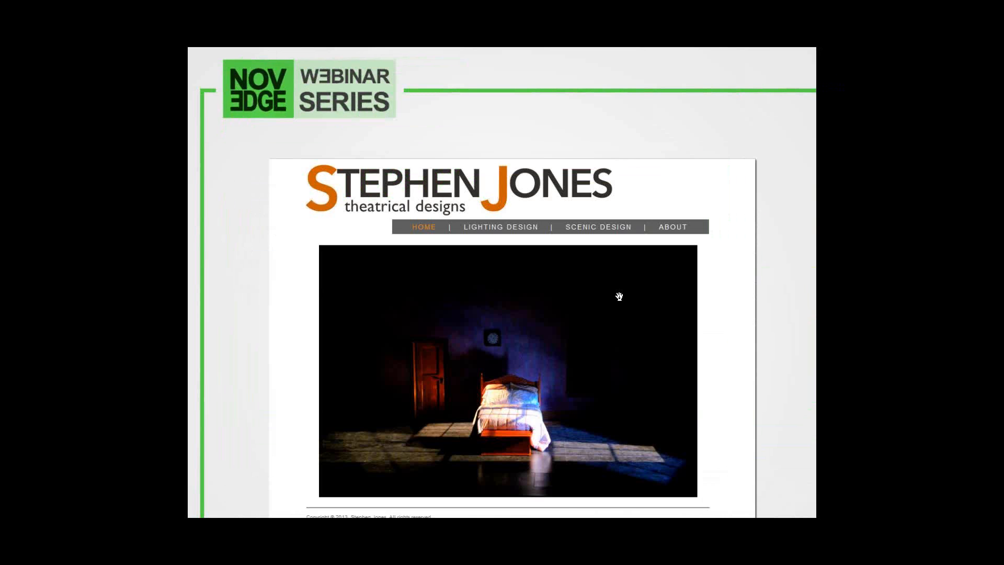
click(619, 296)
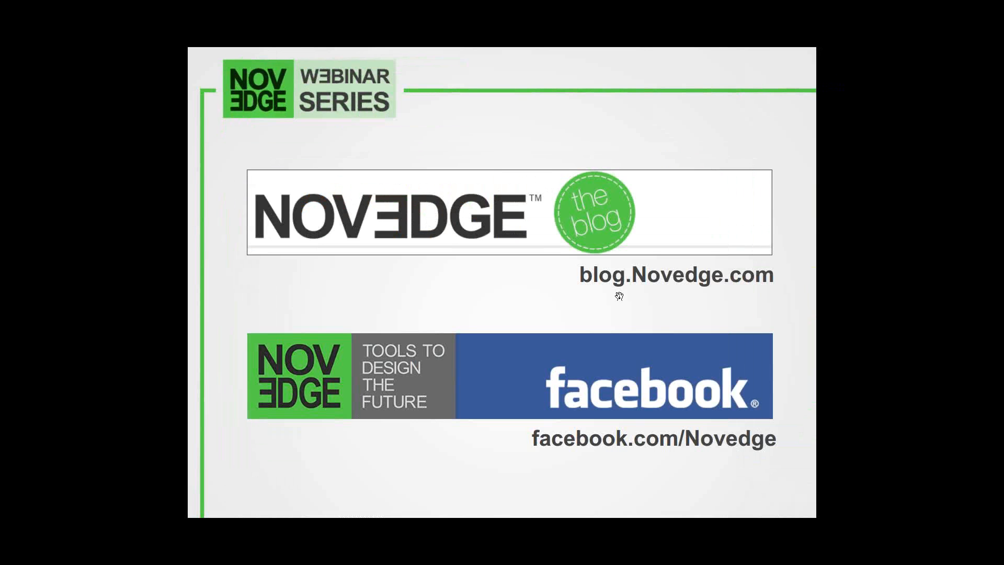